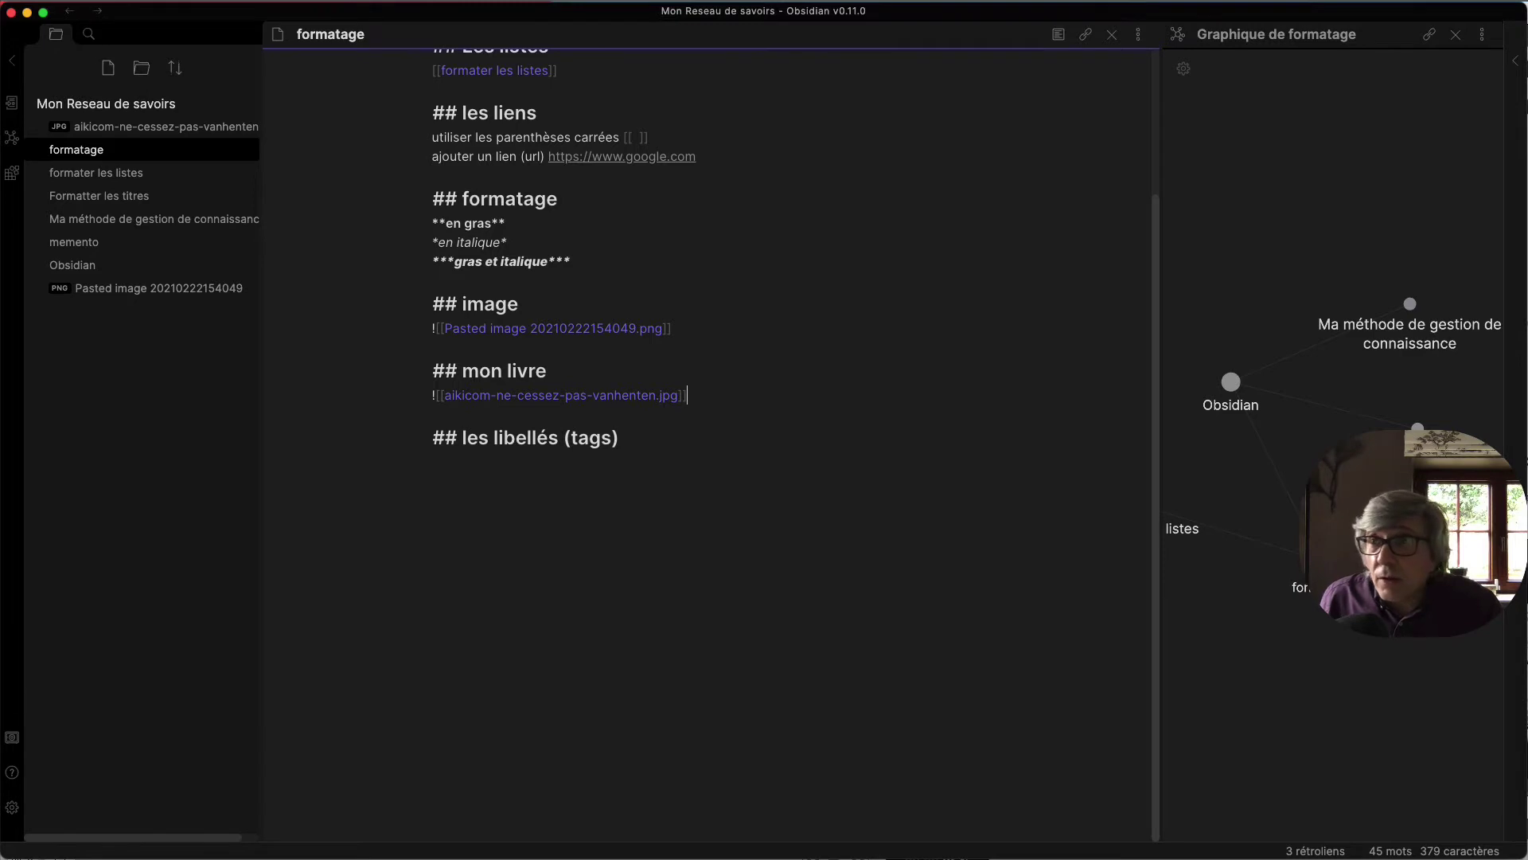
- Insert a wiki link to the memento note below the image under "mon livre" and preview the formatage note
{"action": "left_click", "coordinate": [733, 399]}
{"action": "key", "text": "Return"}
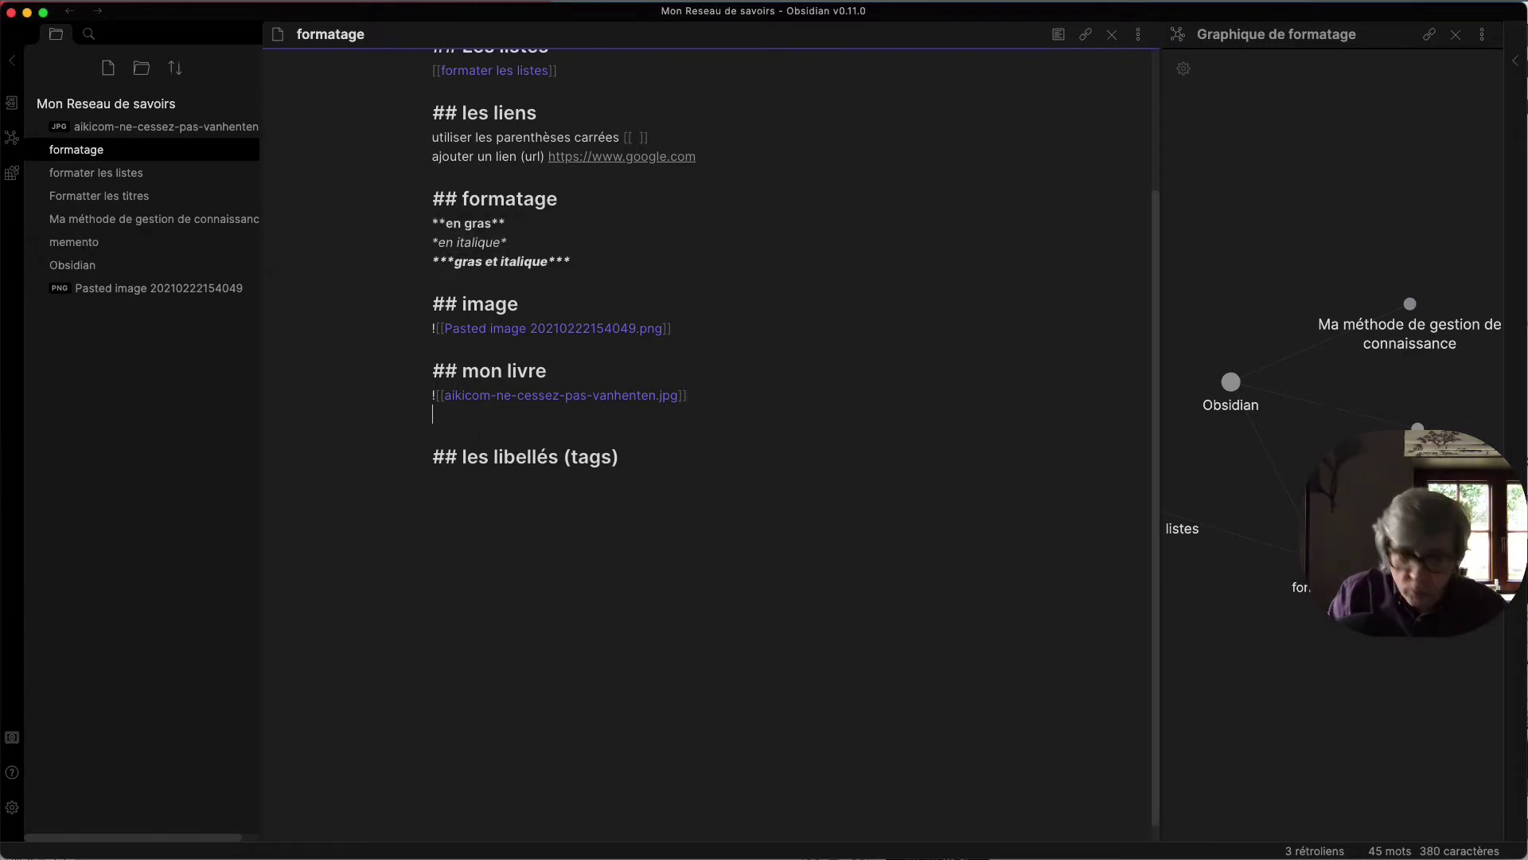
{"action": "key", "text": "Return"}
{"action": "type", "text": "[["}
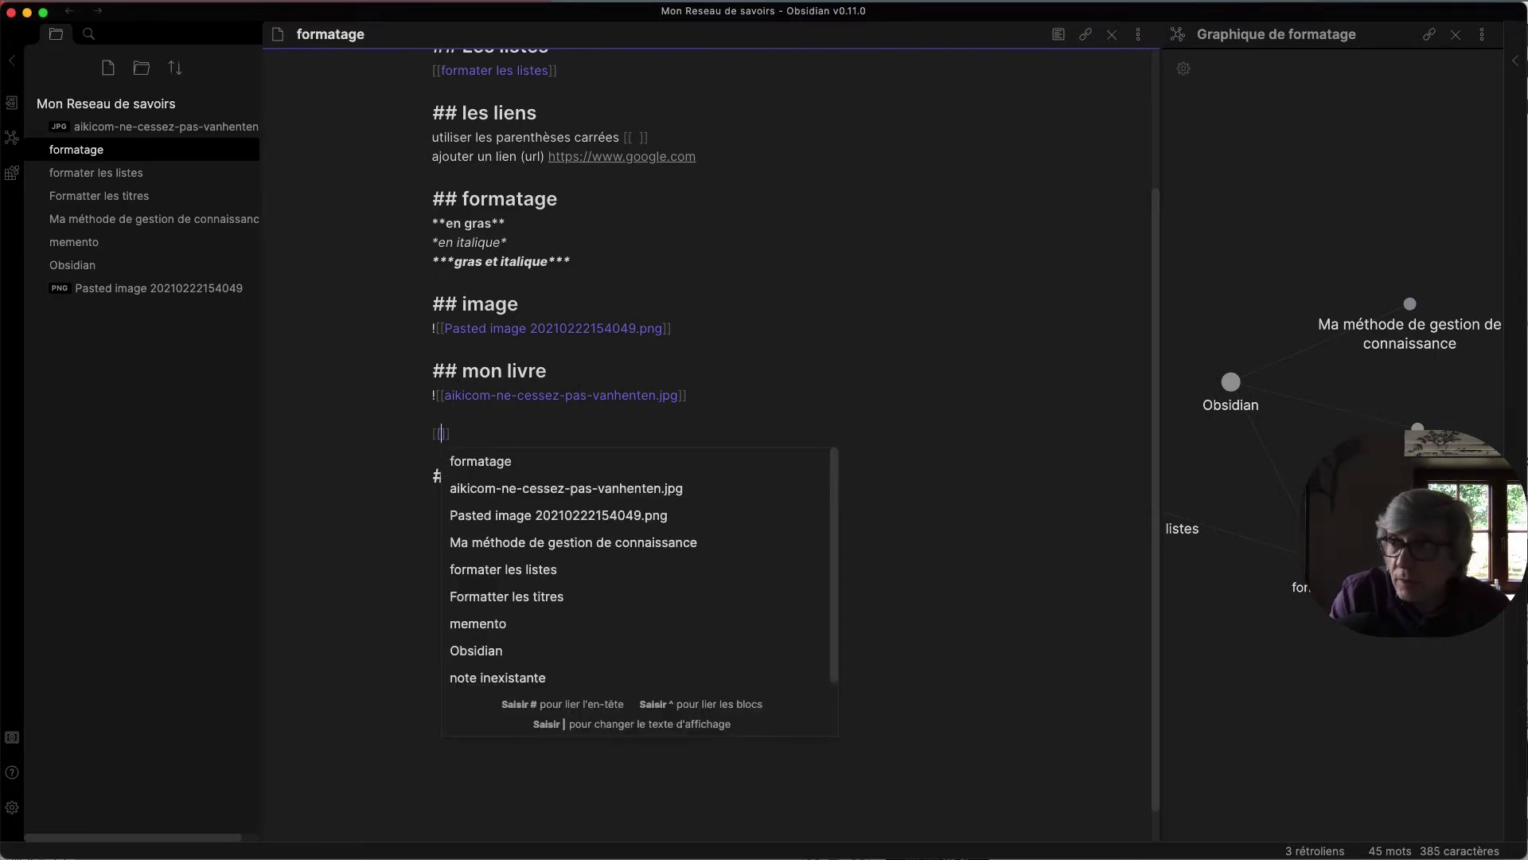
{"action": "type", "text": "memento"}
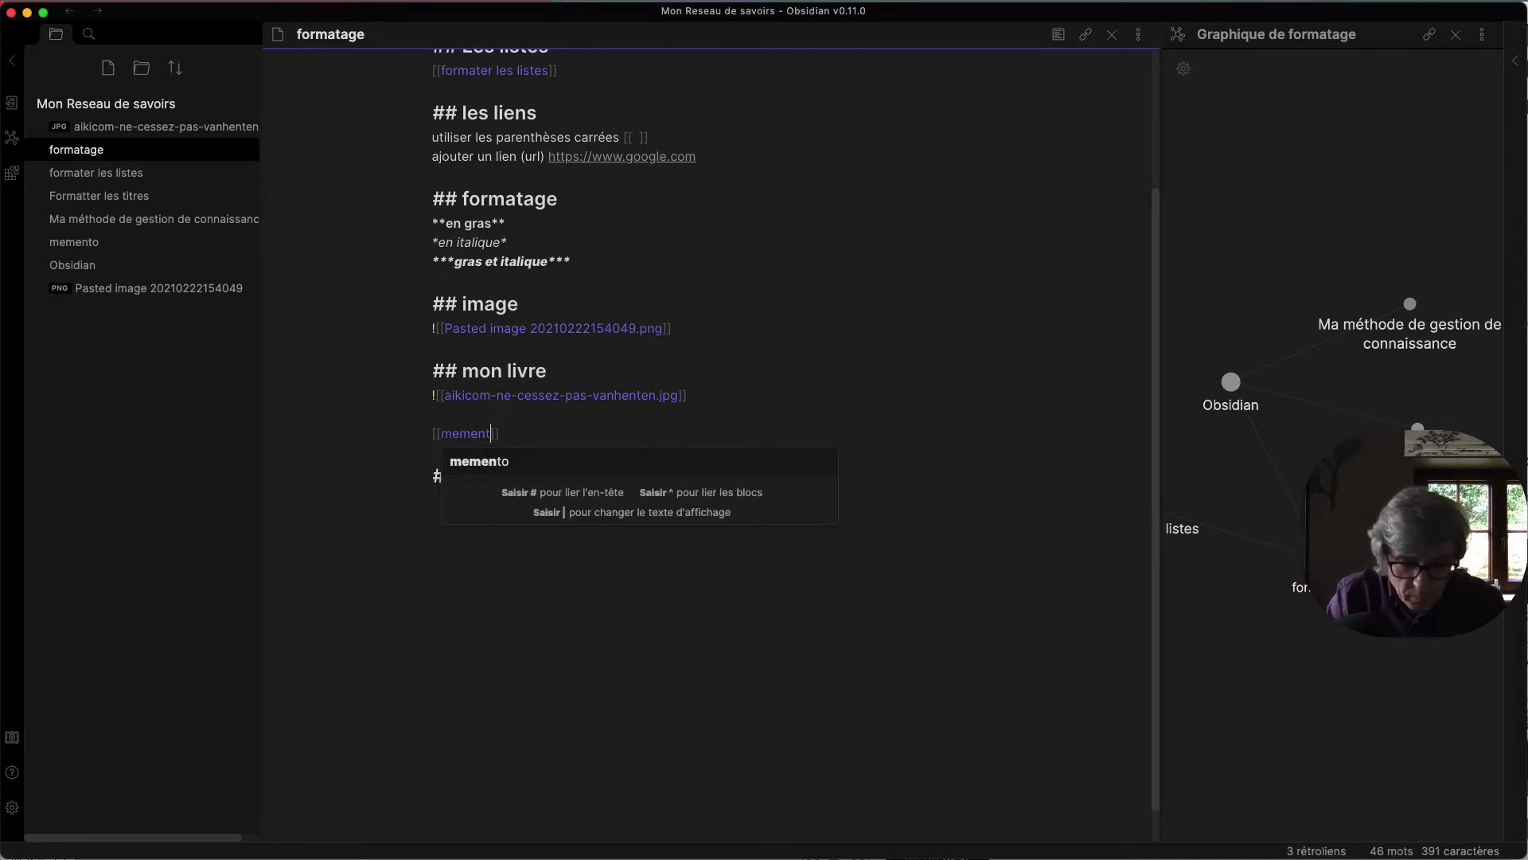
{"action": "left_click", "coordinate": [495, 462]}
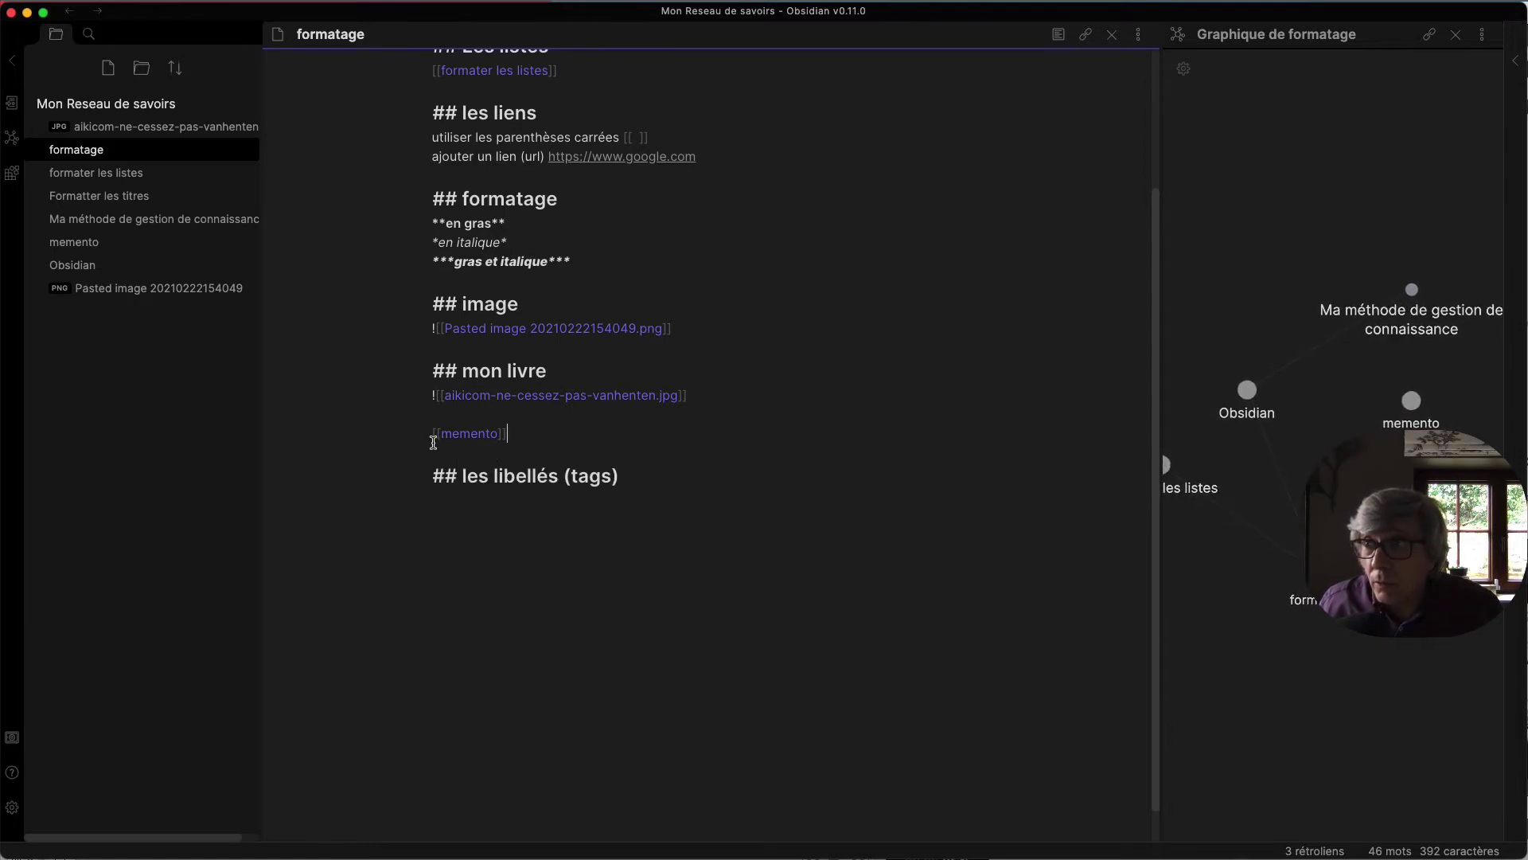
{"action": "key", "text": "super+e"}
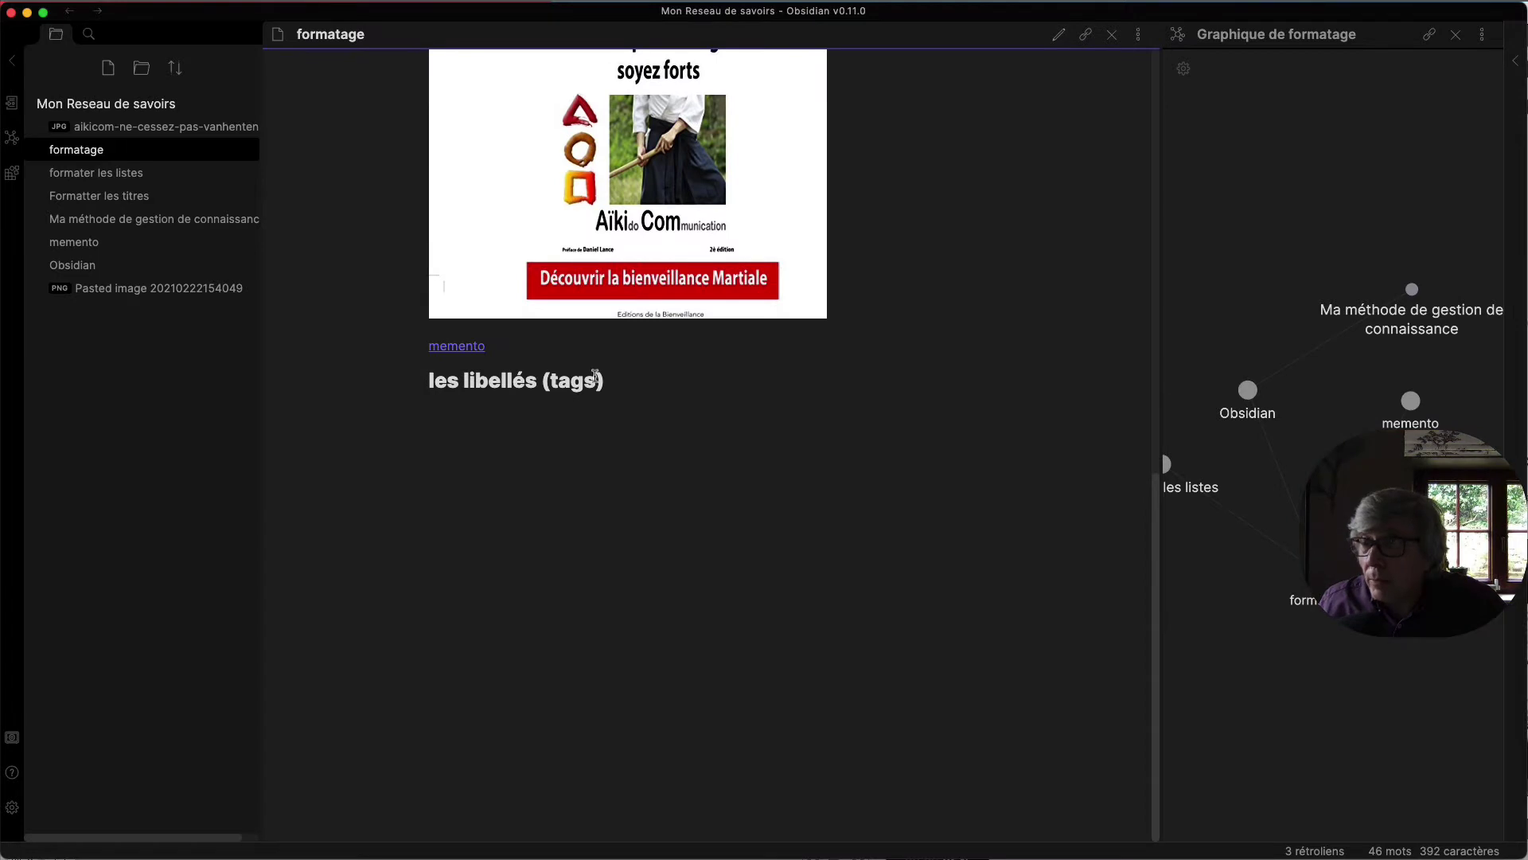
- Turn the memento link into an embed by prefixing it with "!" and check the embedded note in the preview
{"action": "key", "text": "super+e"}
{"action": "left_click", "coordinate": [431, 396]}
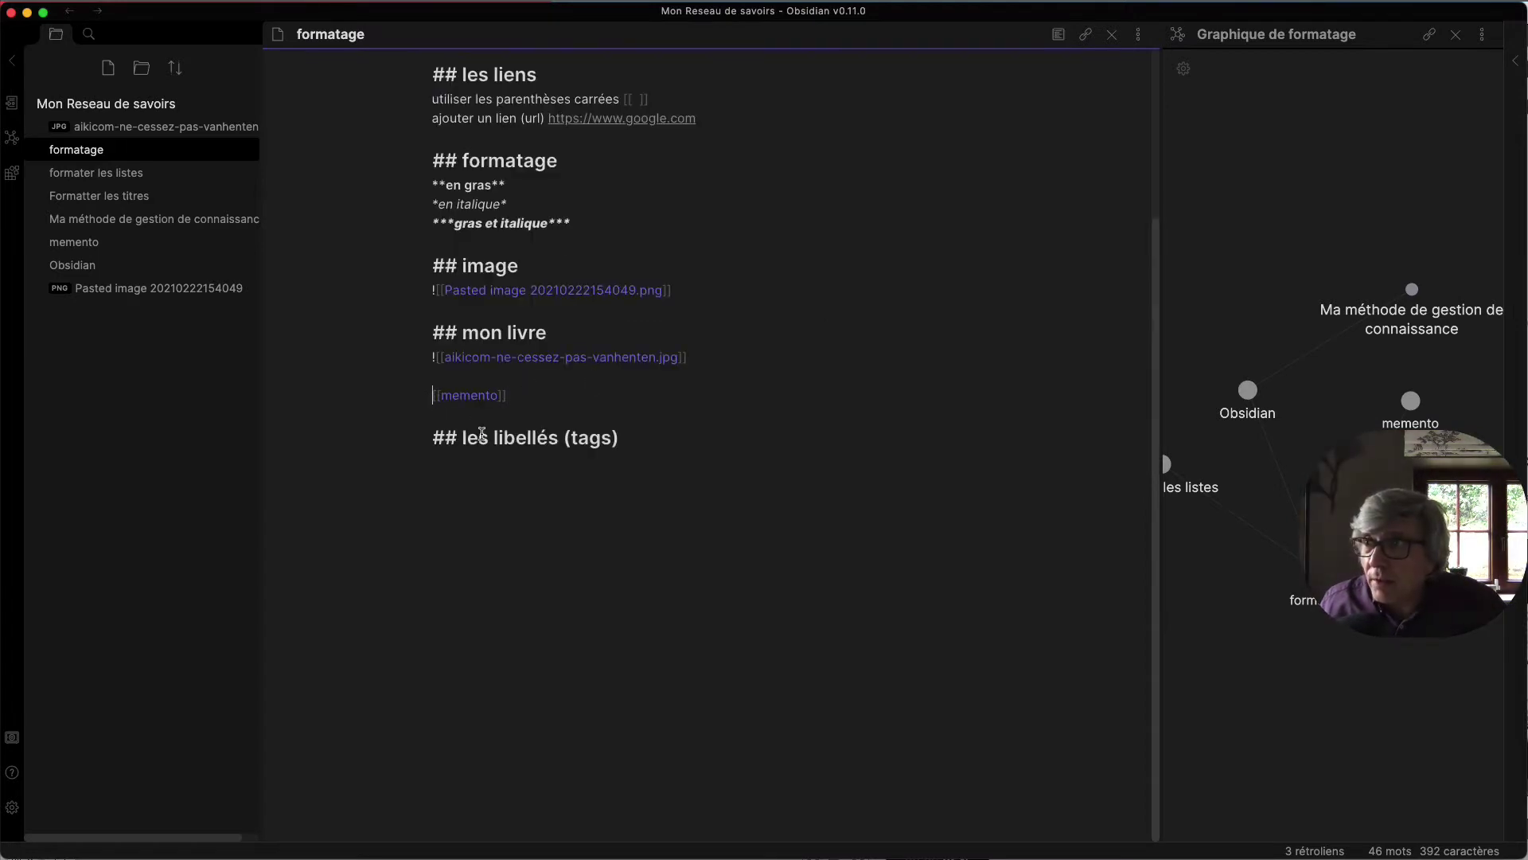
{"action": "type", "text": "!"}
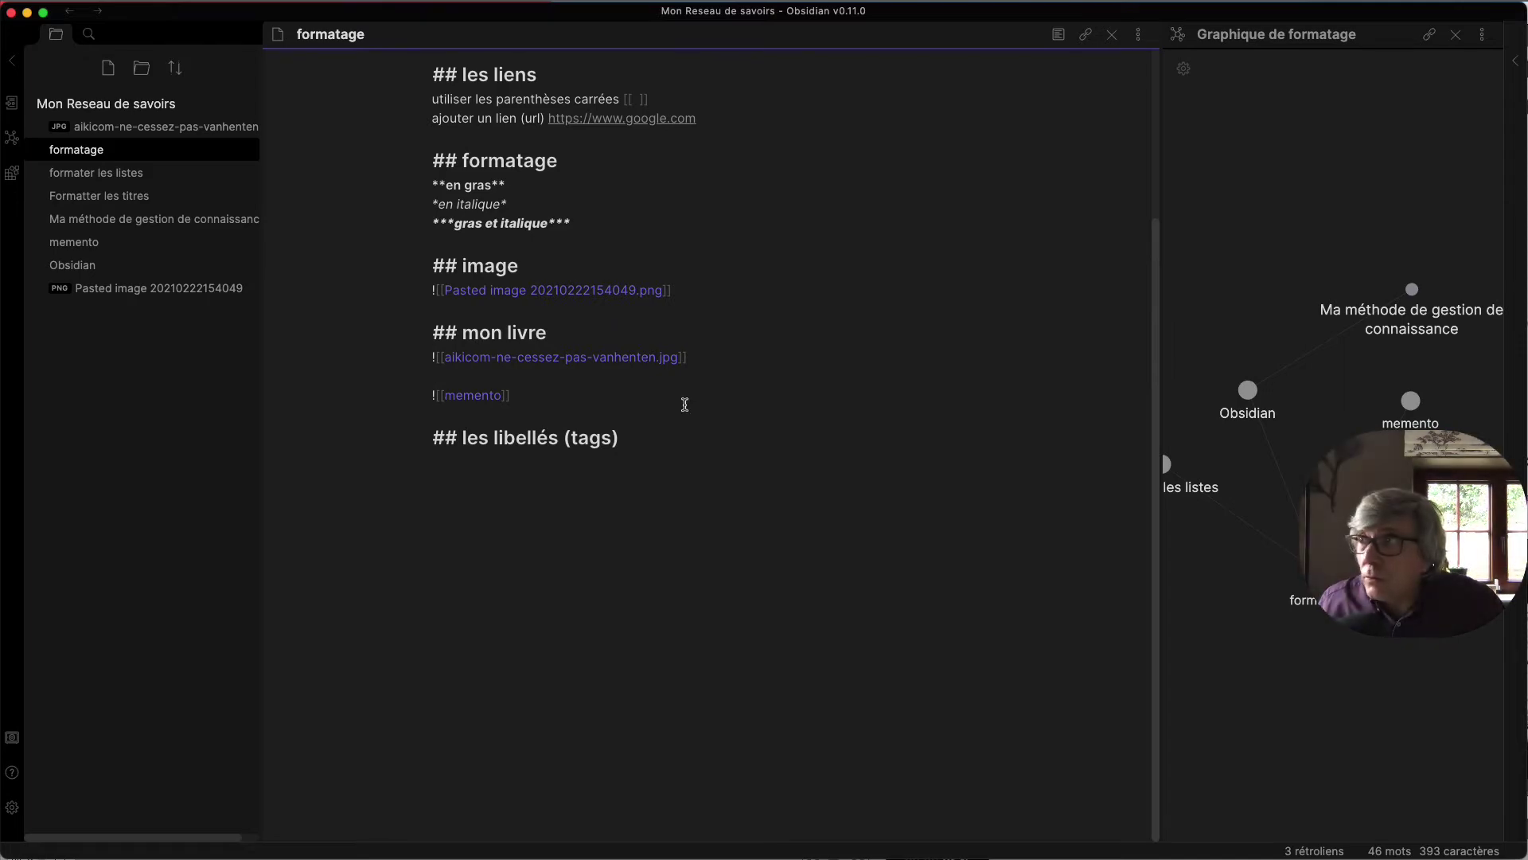
{"action": "left_click", "coordinate": [1056, 36]}
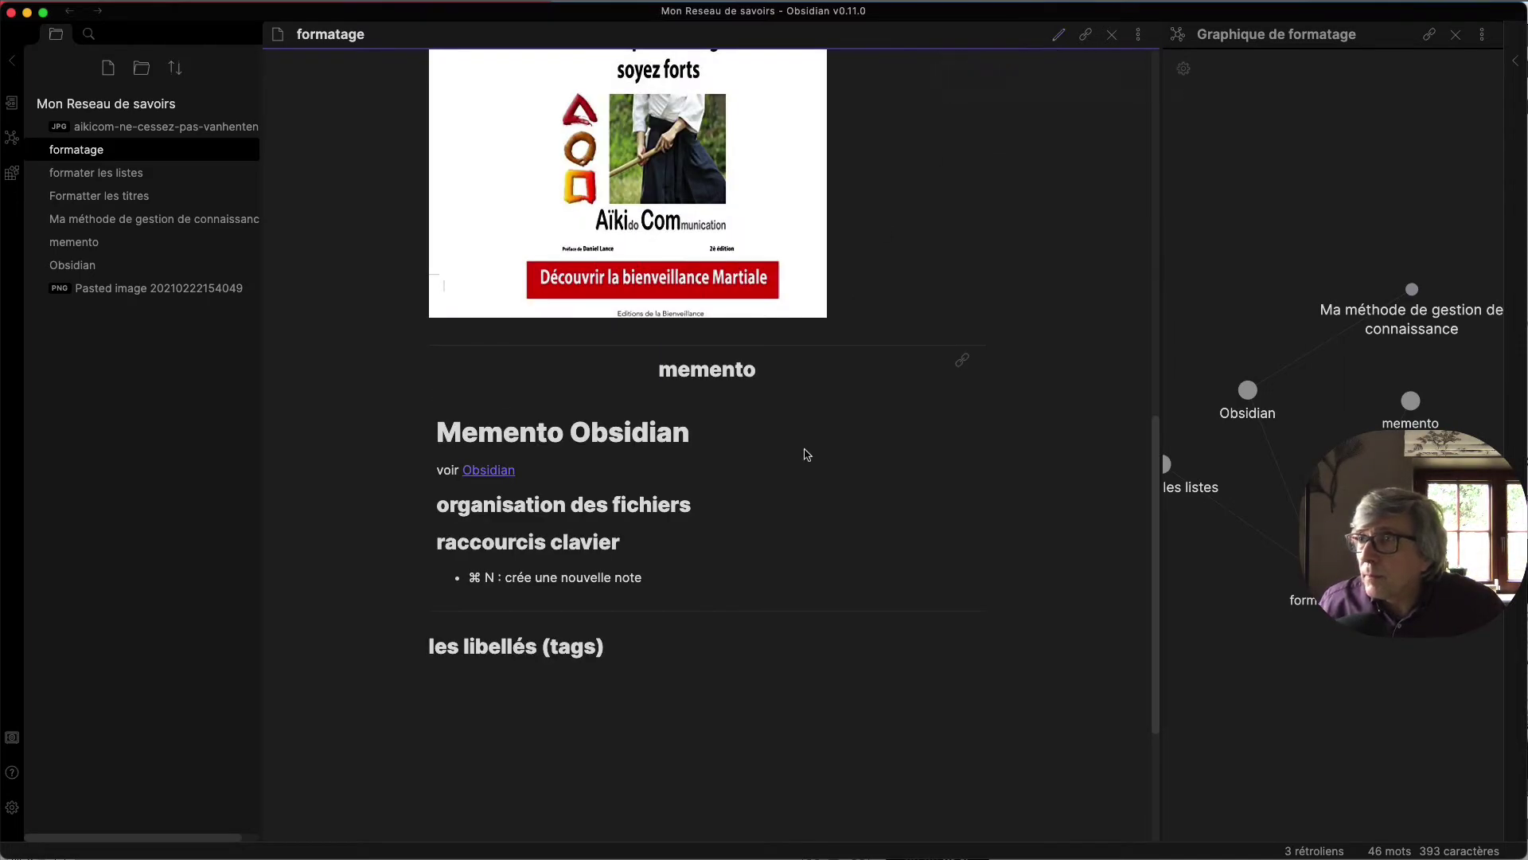
{"action": "scroll", "coordinate": [815, 481], "scroll_direction": "up", "scroll_amount": 5}
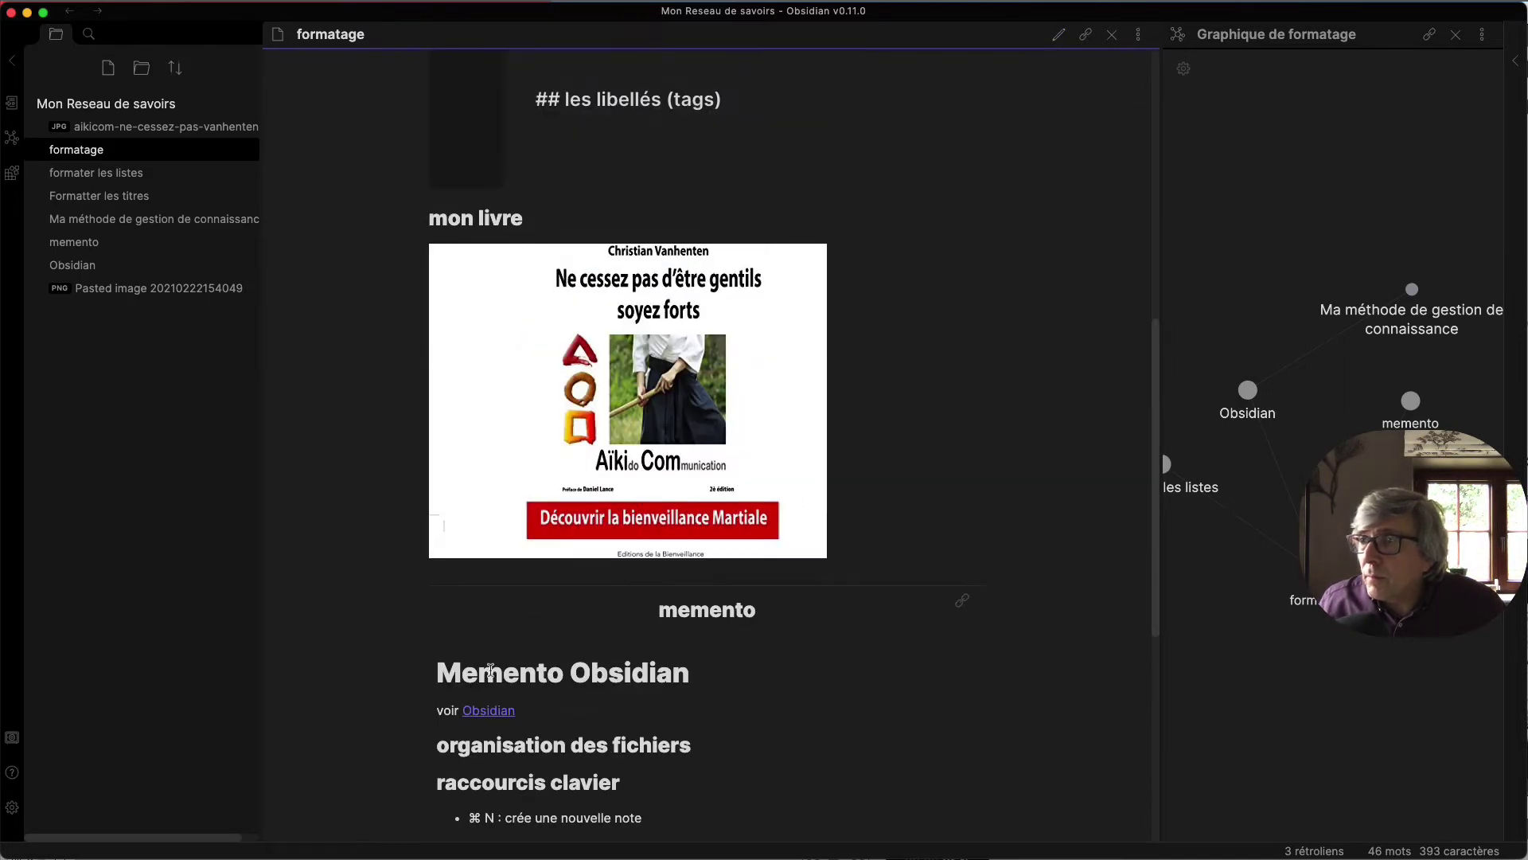
{"action": "scroll", "coordinate": [490, 669], "scroll_direction": "down", "scroll_amount": 2}
{"action": "scroll", "coordinate": [491, 668], "scroll_direction": "down", "scroll_amount": 3}
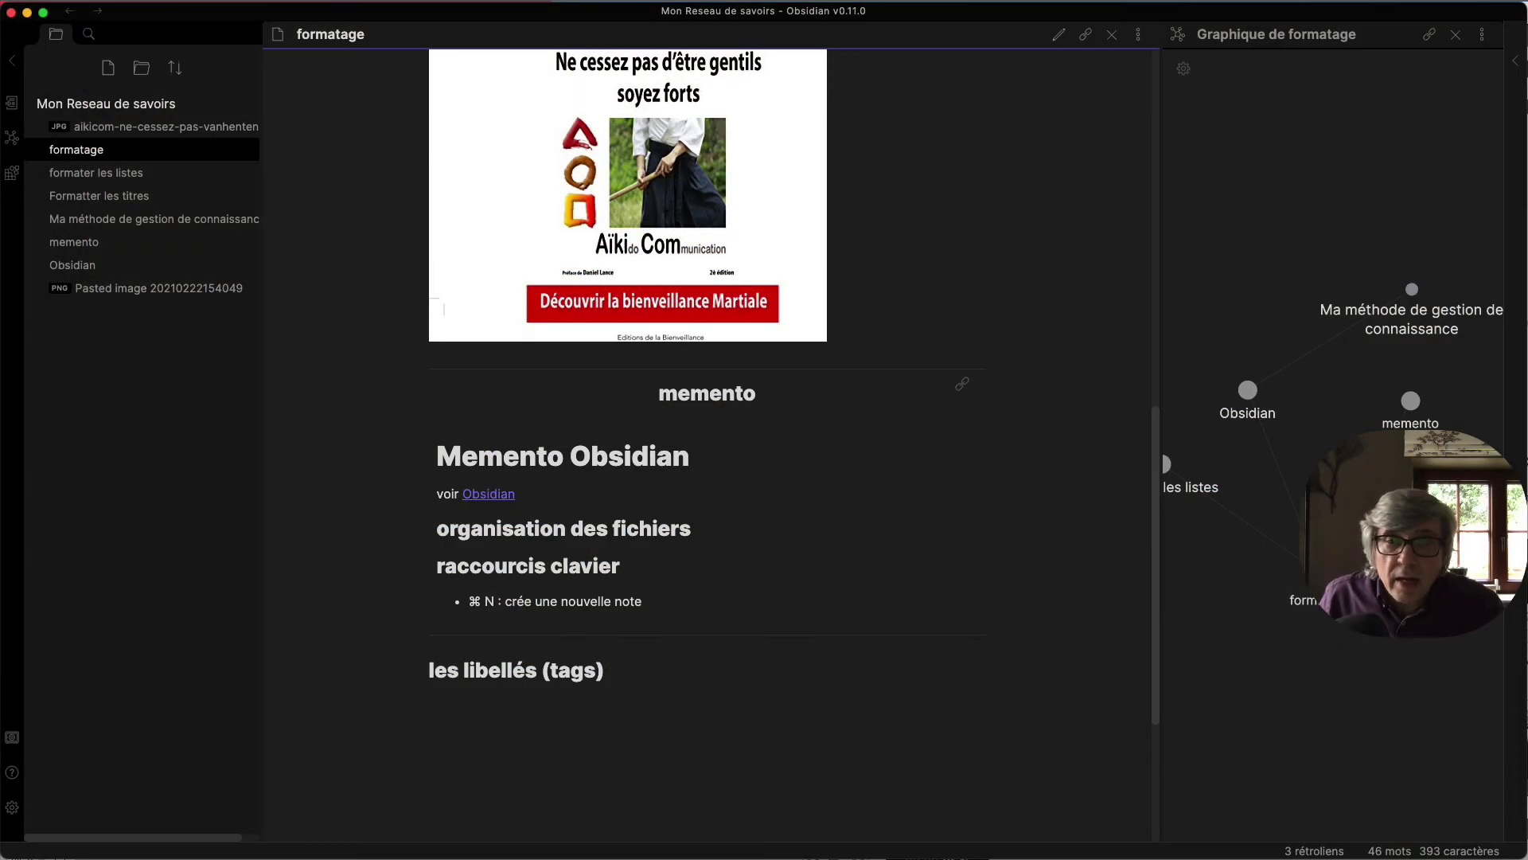
{"action": "key", "text": "super+e"}
- Create a new note named Ligne and give it the level-one heading "# Ligne"
{"action": "left_click", "coordinate": [109, 68]}
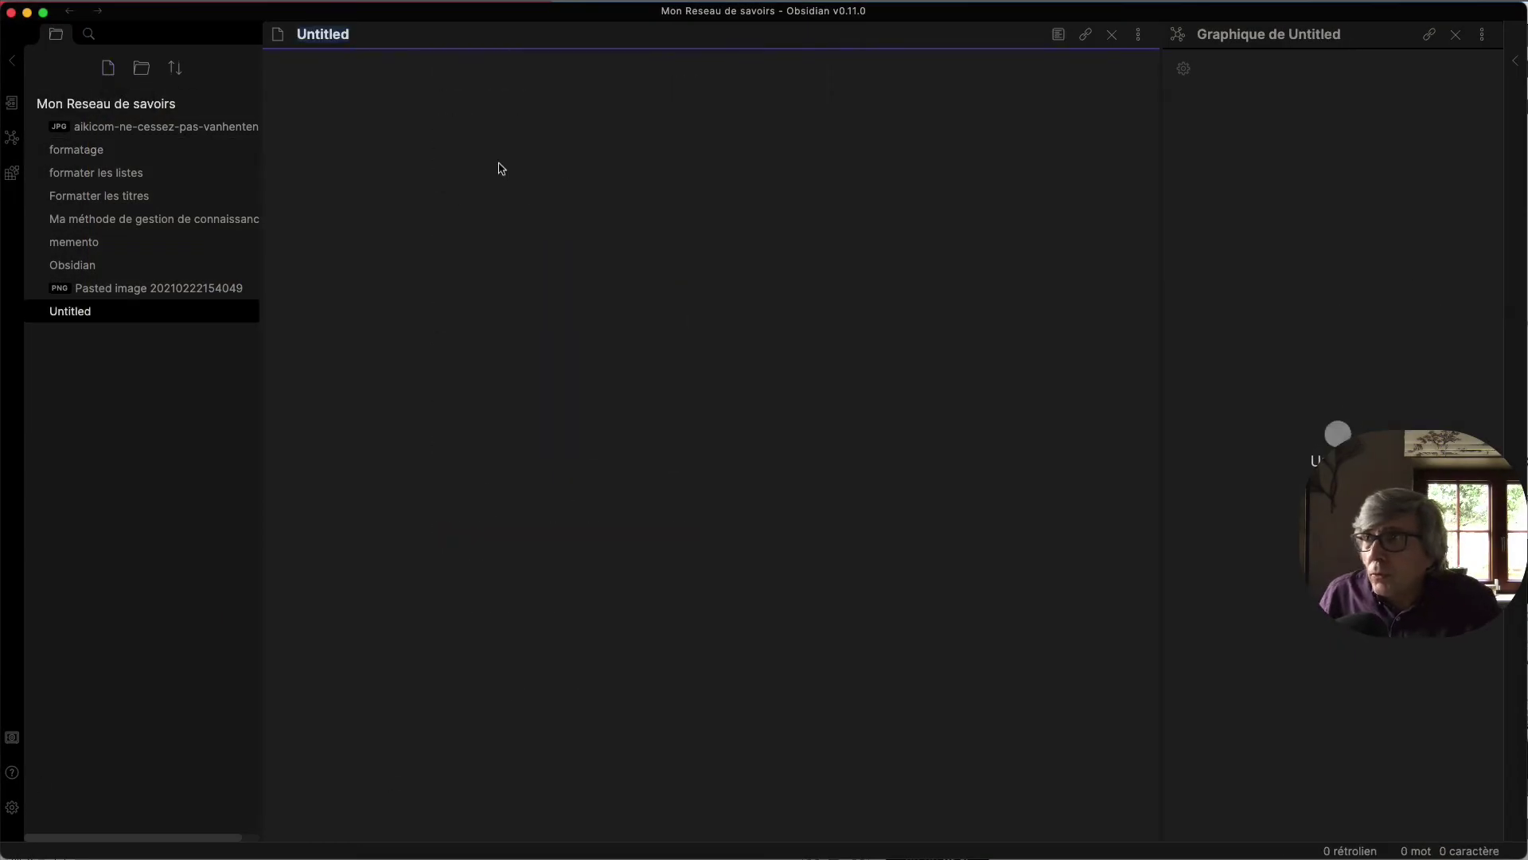
{"action": "type", "text": "Lignbe"}
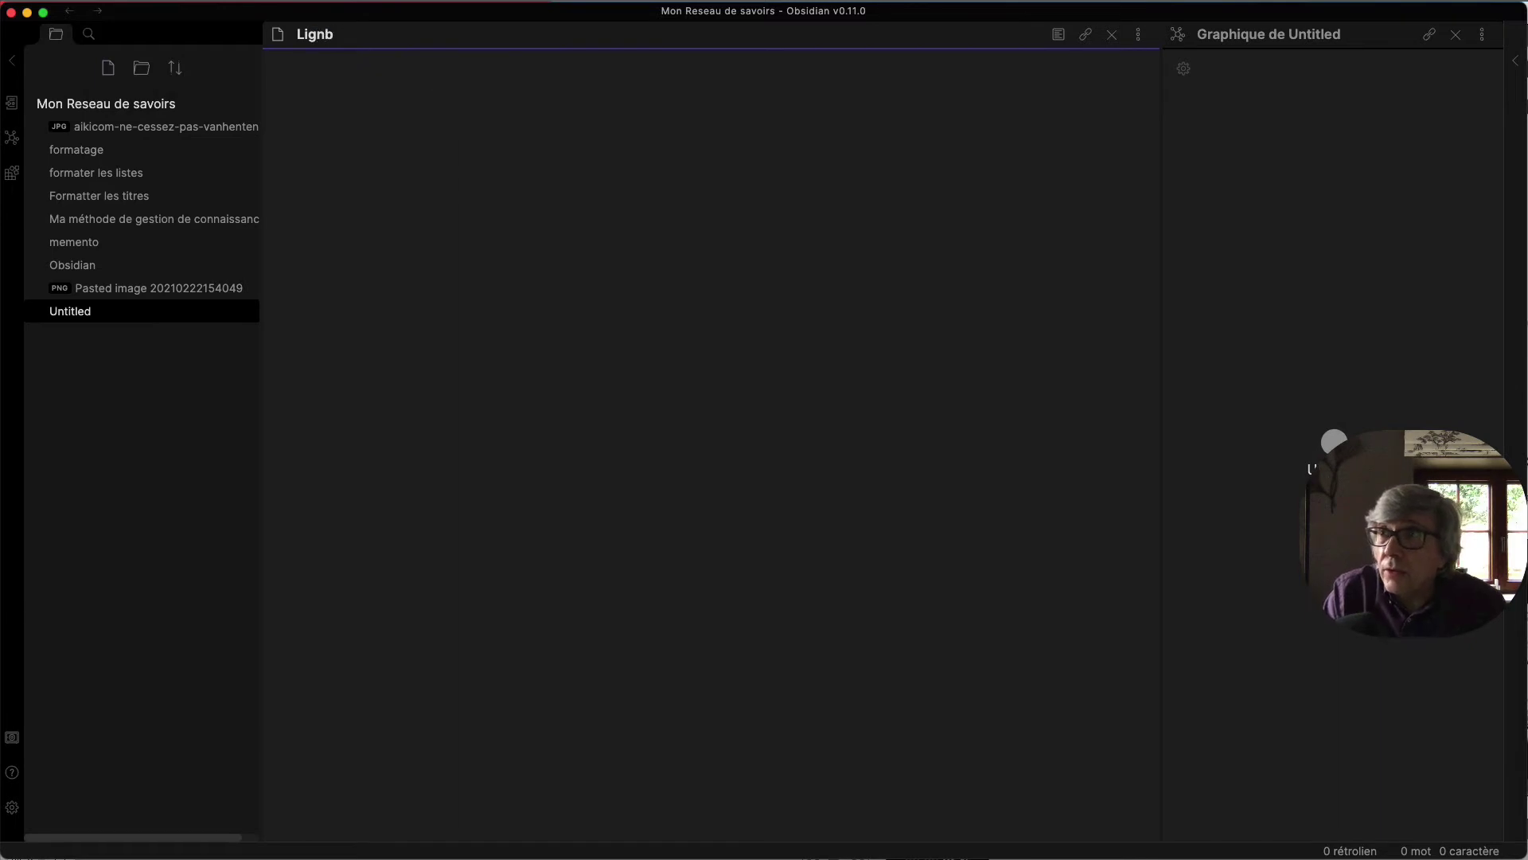
{"action": "key", "text": "Return"}
{"action": "type", "text": "# Li"}
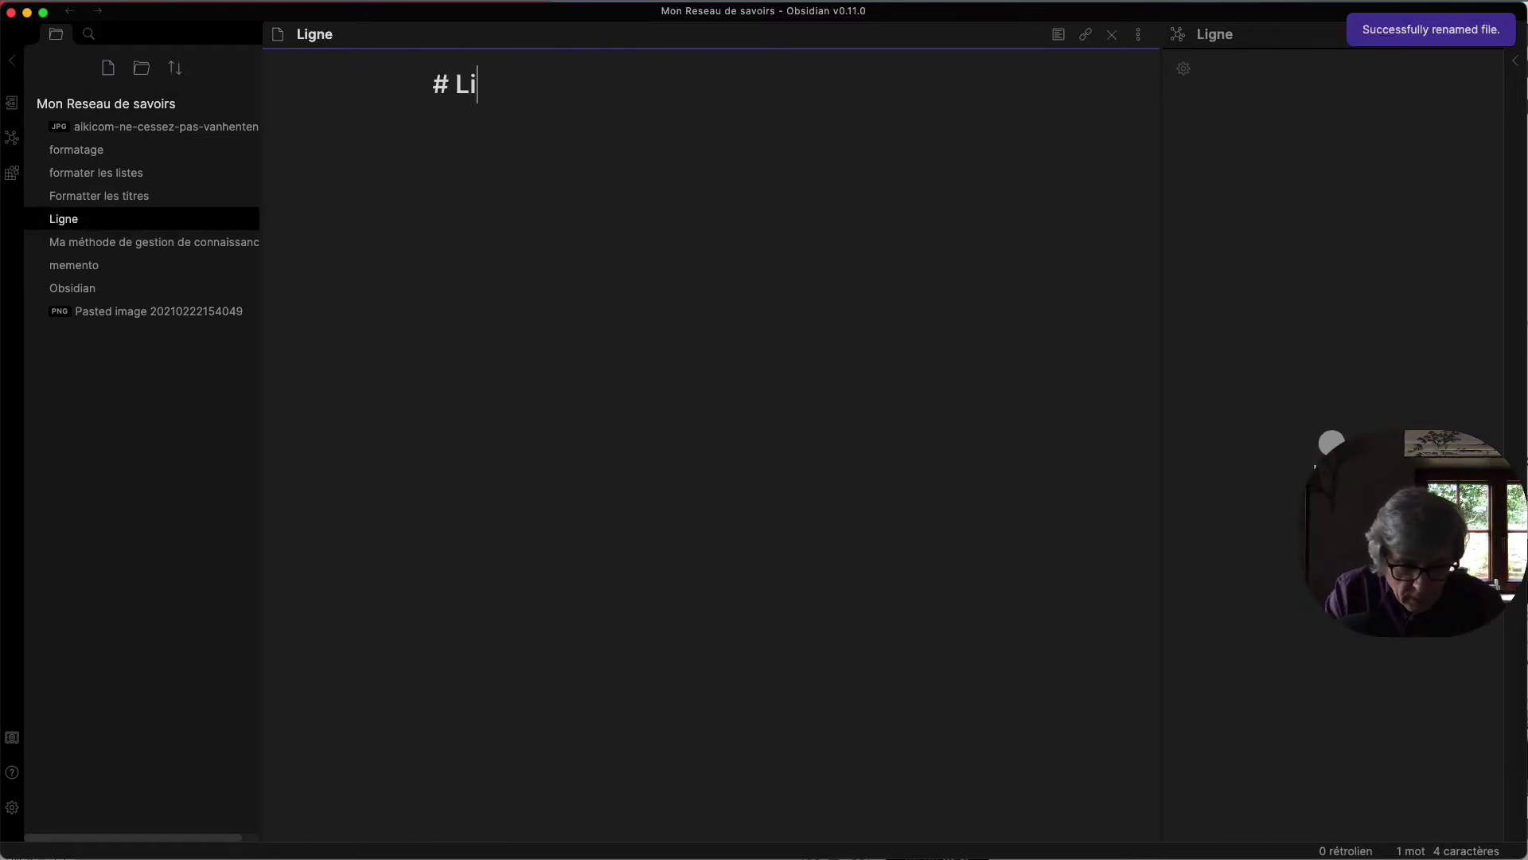
{"action": "type", "text": "gne"}
{"action": "key", "text": "Return"}
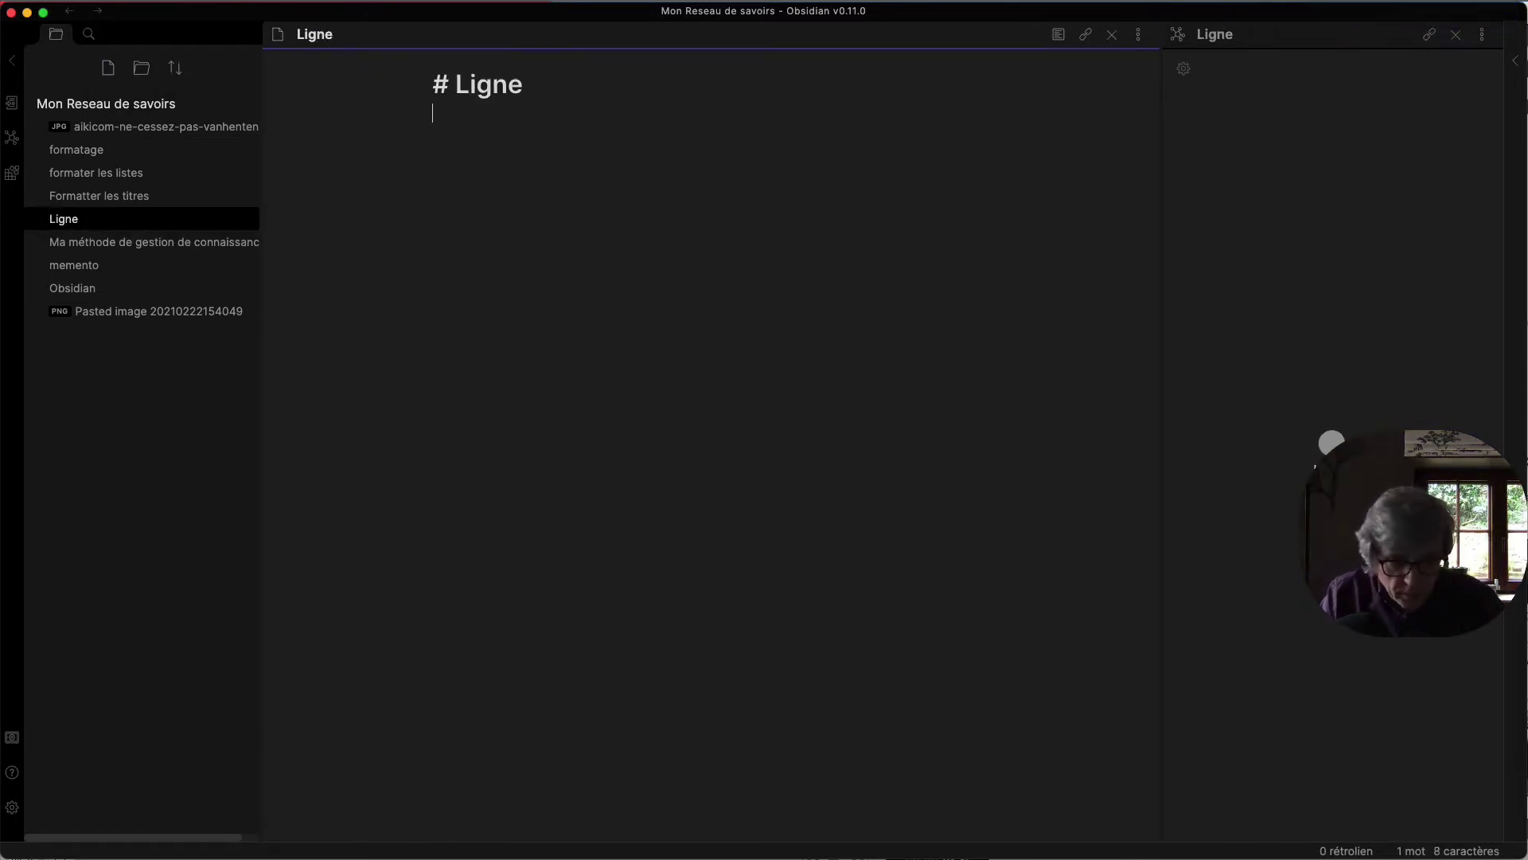
- Add two lines of "item item item item" under the Ligne heading, separated by a blank line
{"action": "key", "text": "Return"}
{"action": "type", "text": "item item item item"}
{"action": "key", "text": "Return"}
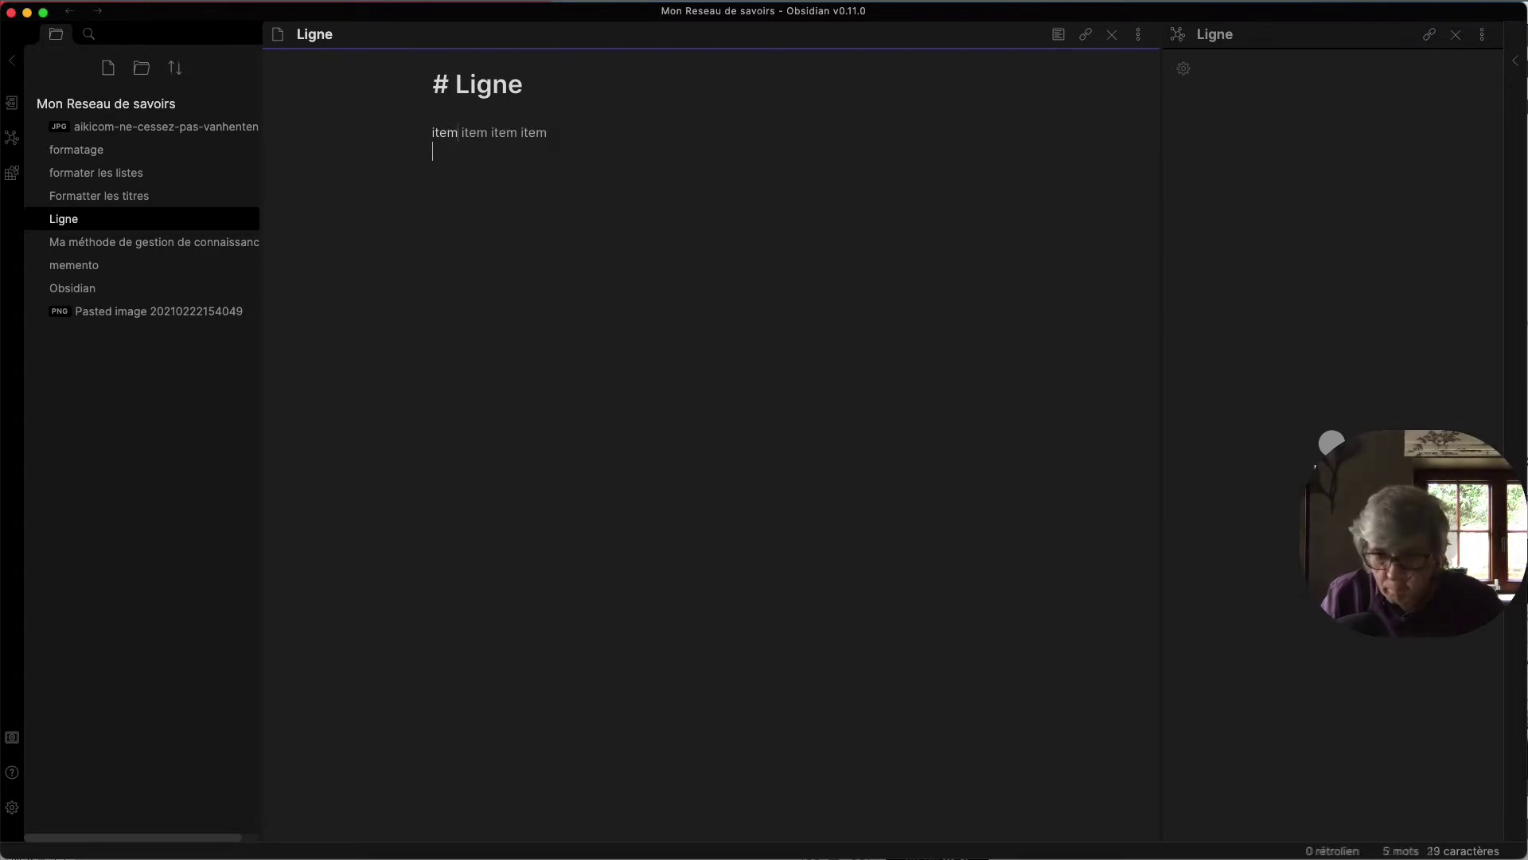
{"action": "key", "text": "Return"}
{"action": "type", "text": "item item item item "}
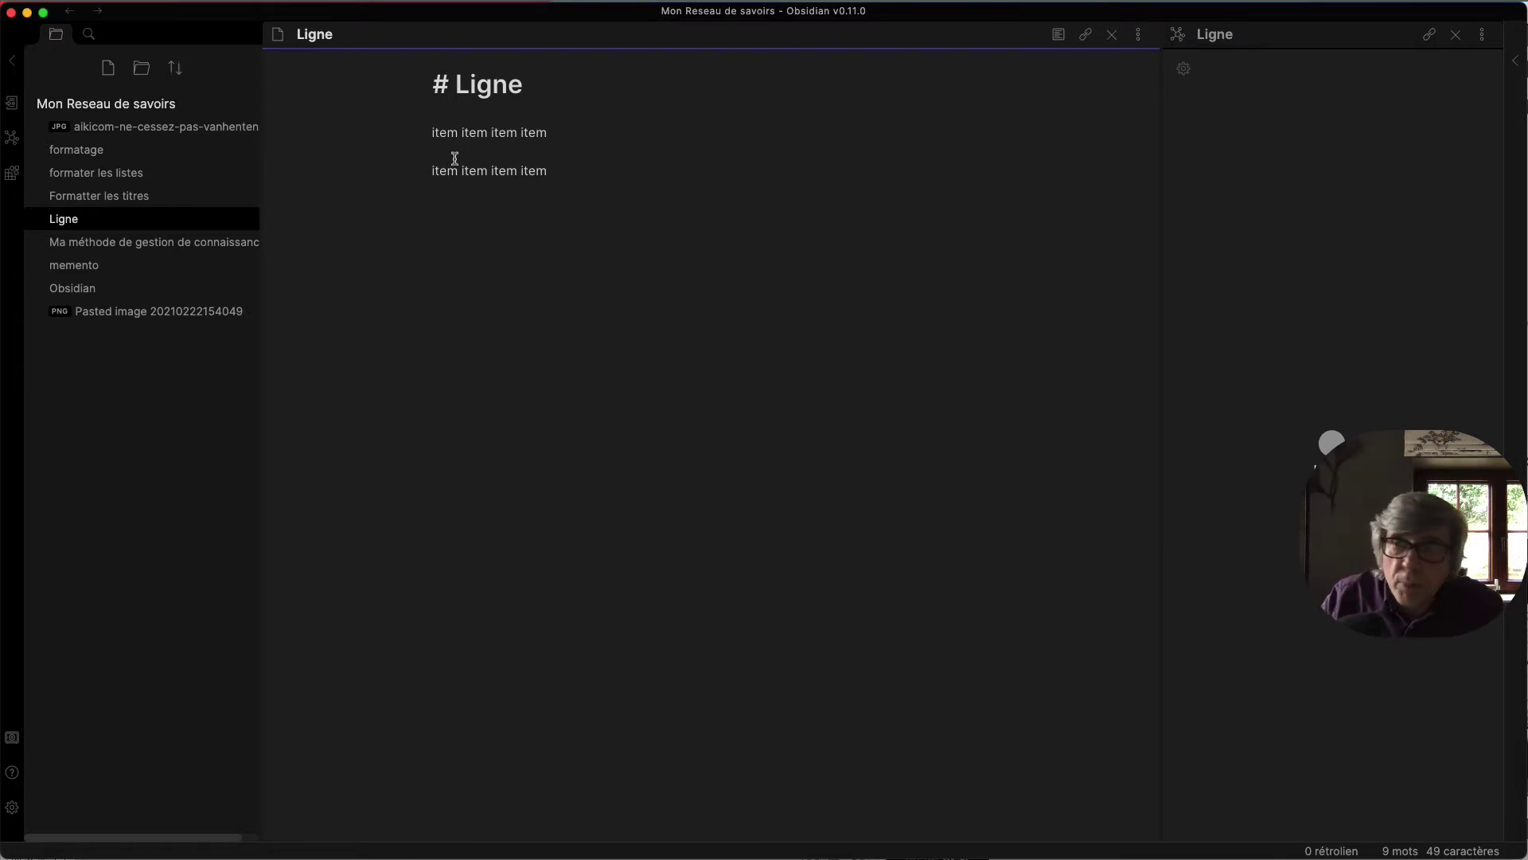
- Insert a "---" horizontal rule between the two item lines with a blank line above it, and check it in the preview
{"action": "type", "text": "---"}
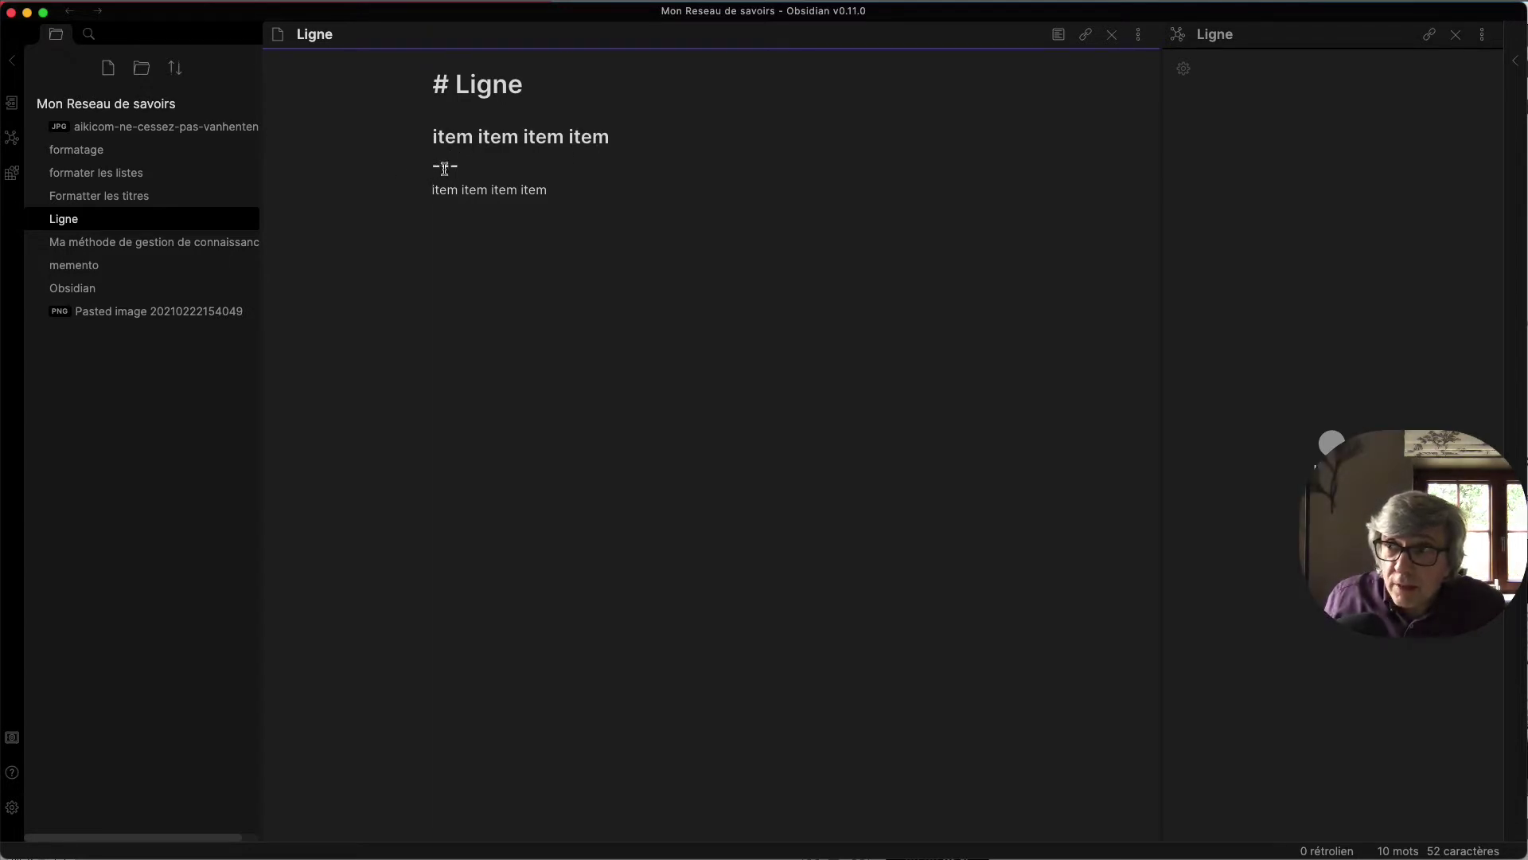
{"action": "left_click_drag", "start_coordinate": [432, 170], "coordinate": [604, 142]}
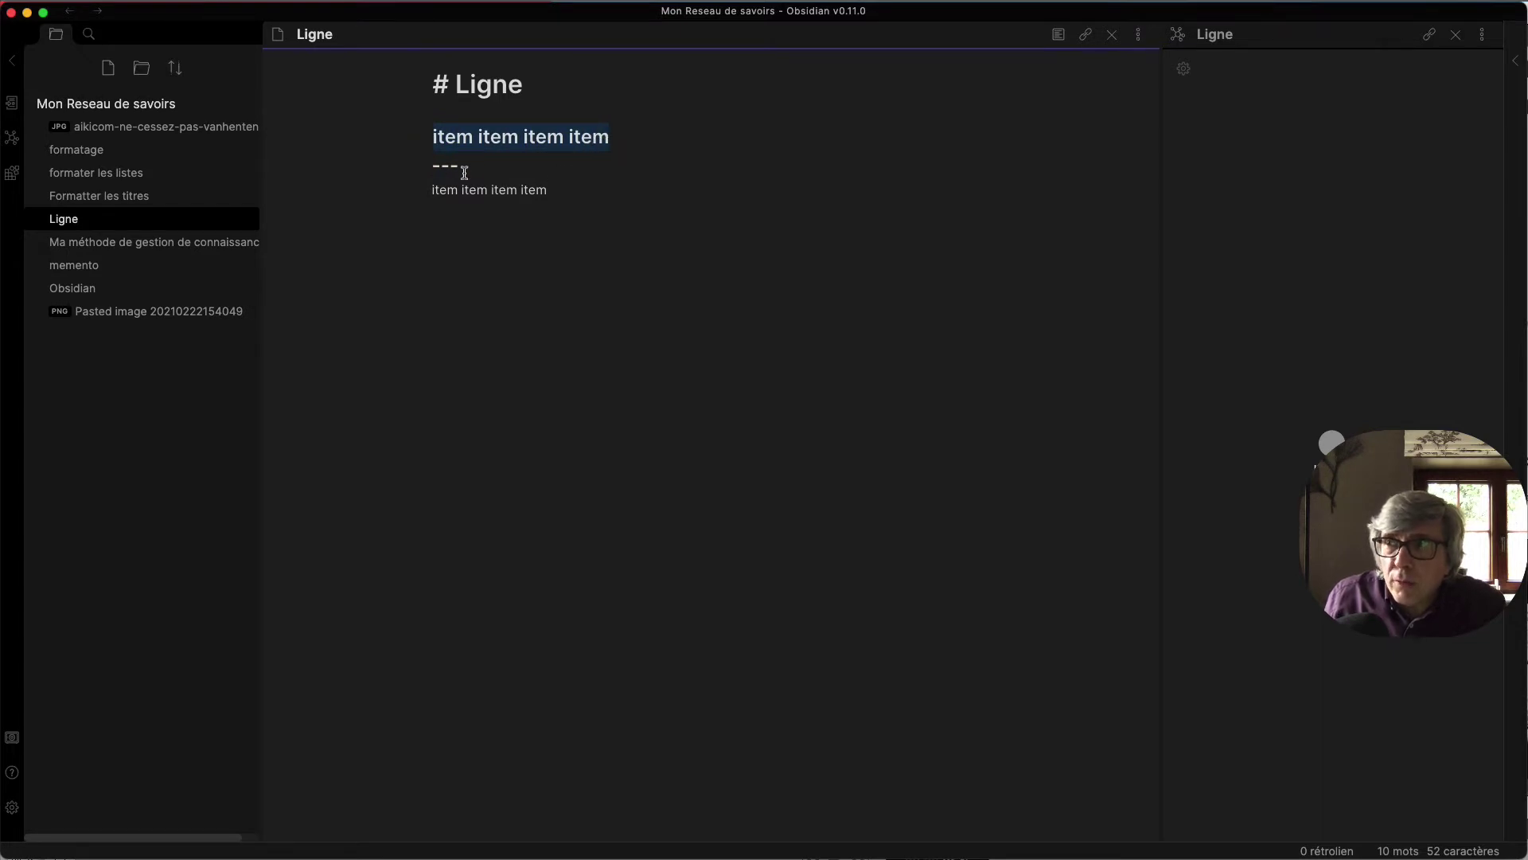
{"action": "left_click", "coordinate": [624, 146]}
{"action": "key", "text": "Return"}
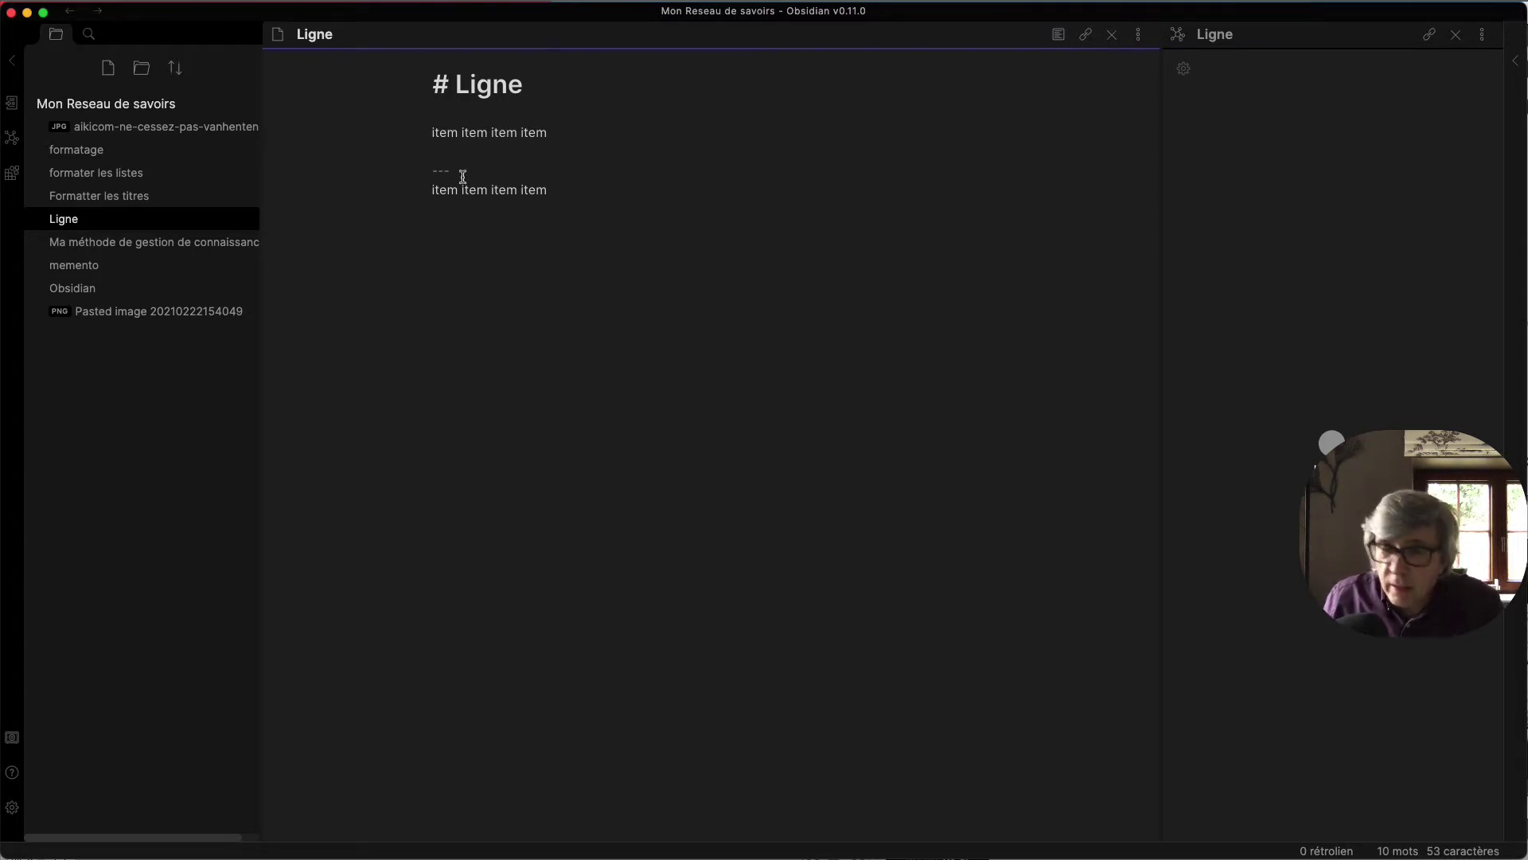
{"action": "key", "text": "super+e"}
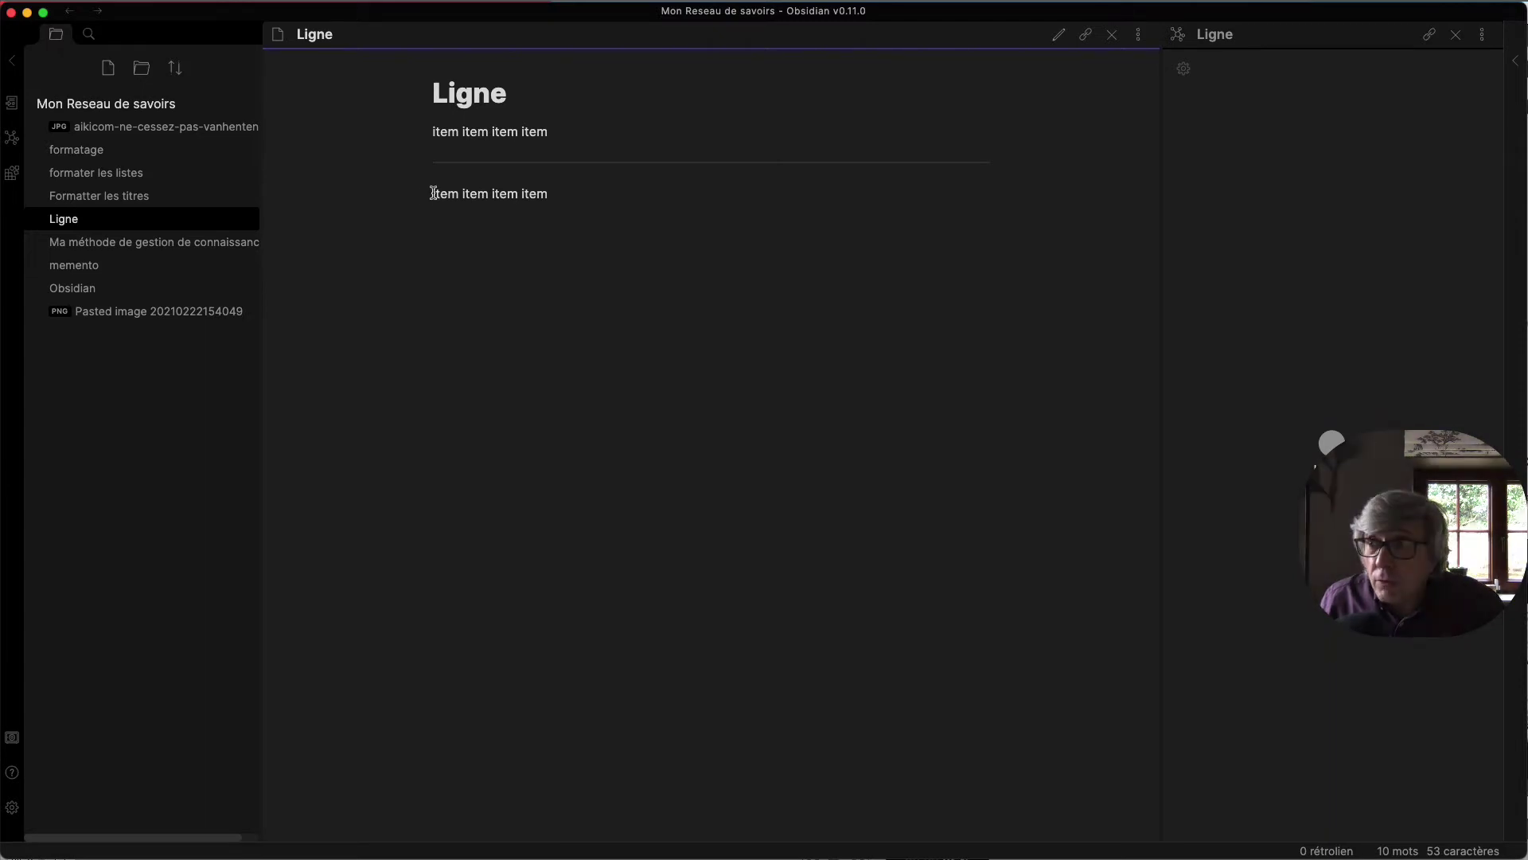
{"action": "key", "text": "super+e"}
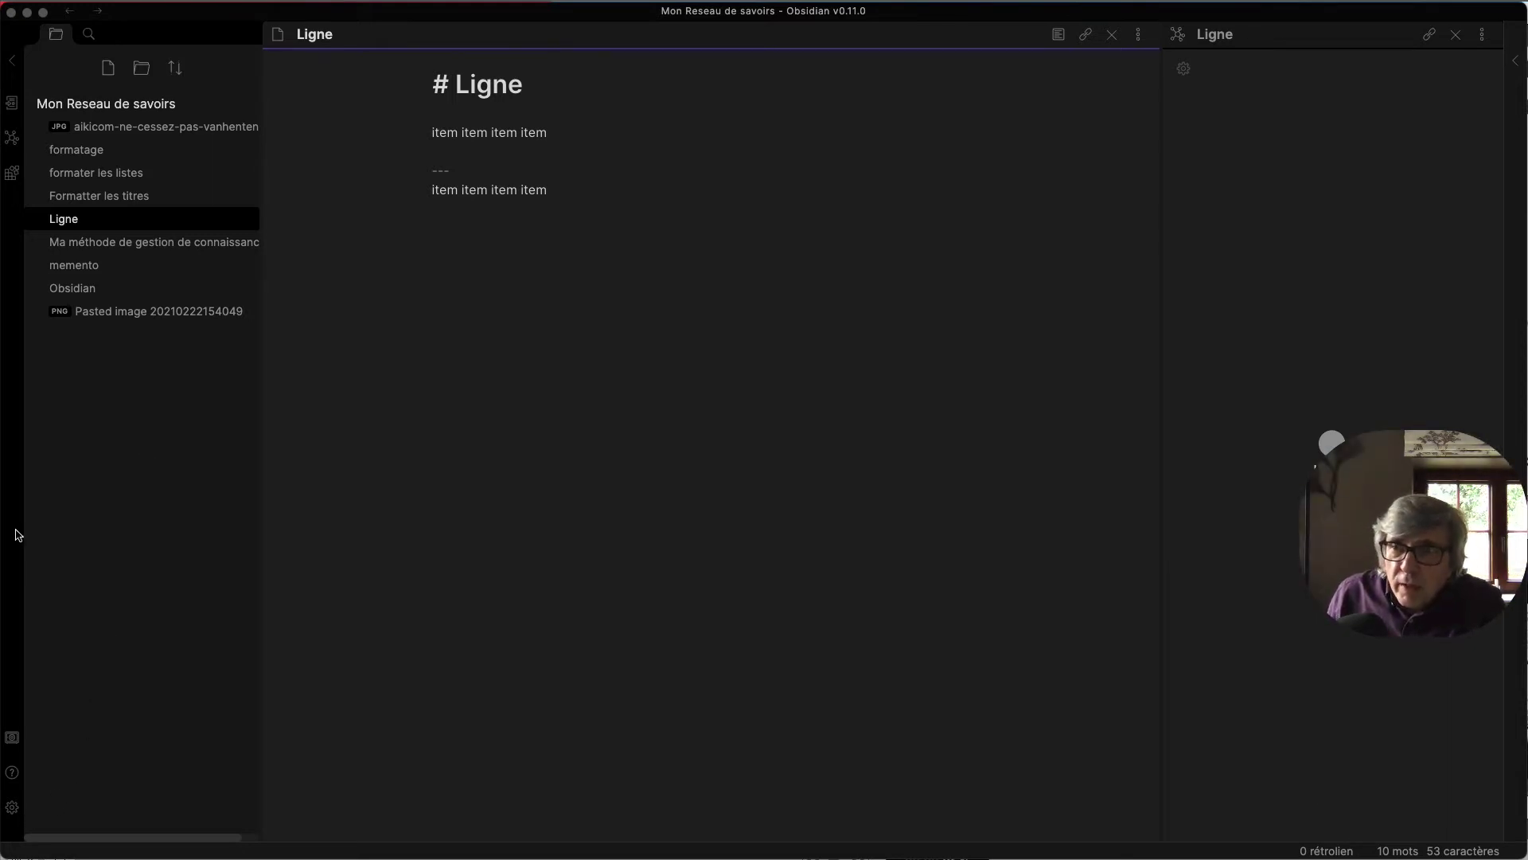
- Set the base theme to Clair in the appearance settings and return to the note
{"action": "left_click", "coordinate": [13, 810]}
{"action": "left_click", "coordinate": [13, 808]}
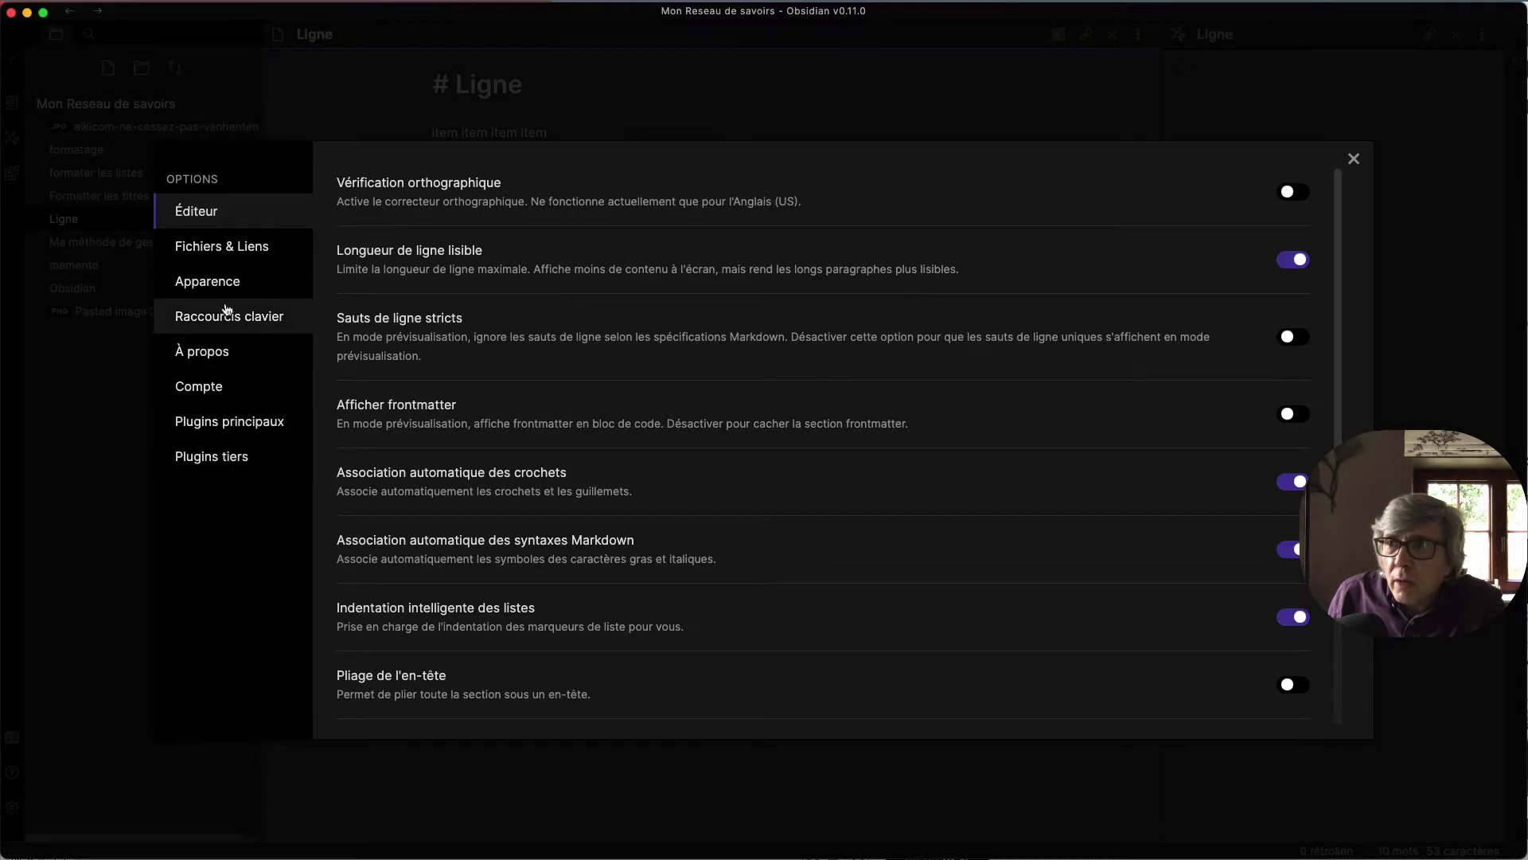
{"action": "left_click", "coordinate": [205, 287]}
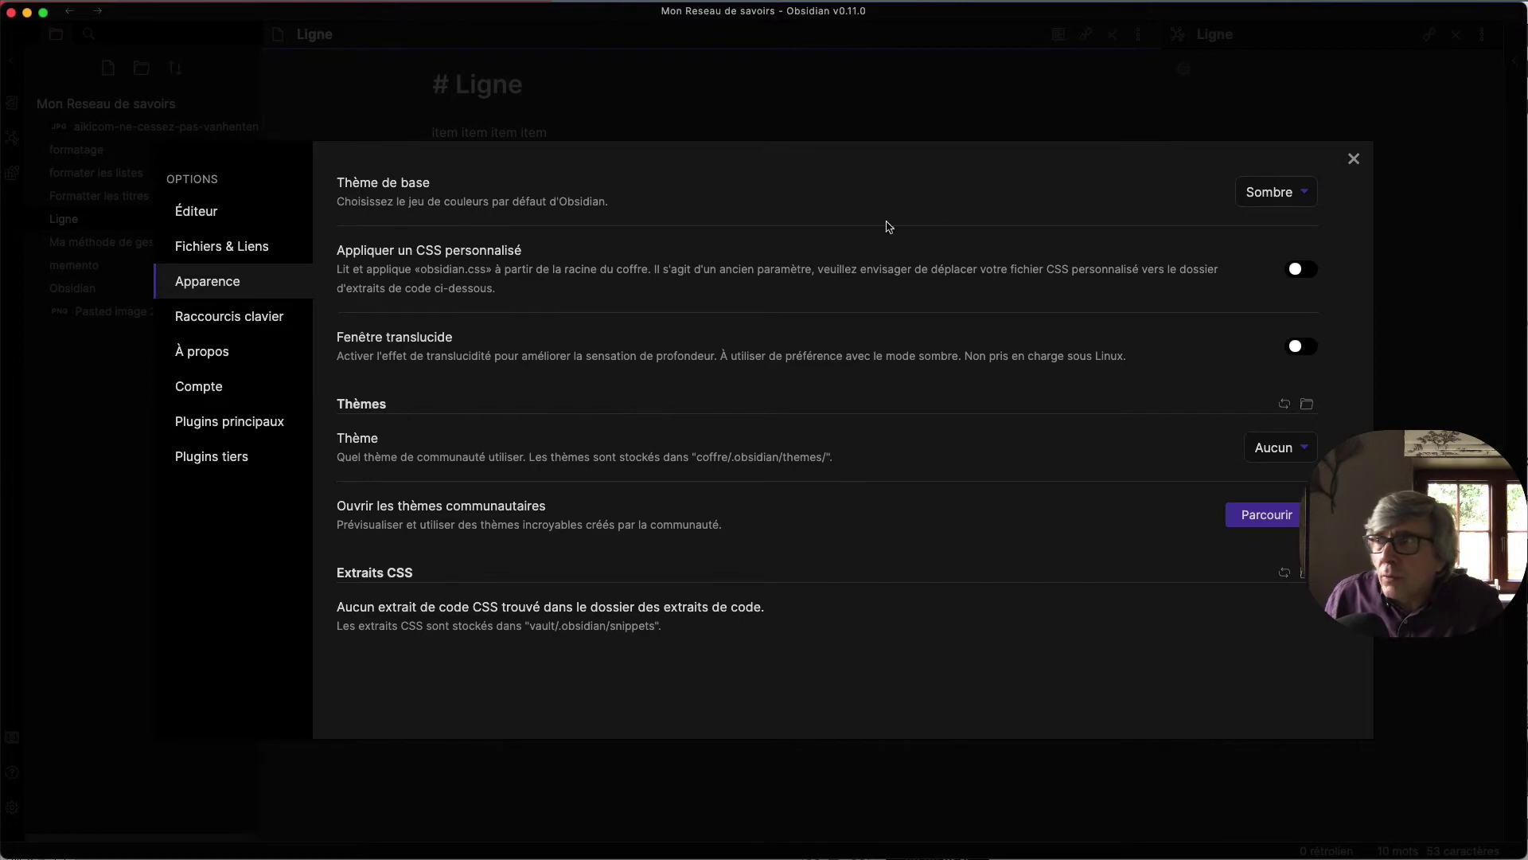
{"action": "left_click", "coordinate": [1267, 195]}
{"action": "left_click", "coordinate": [1264, 213]}
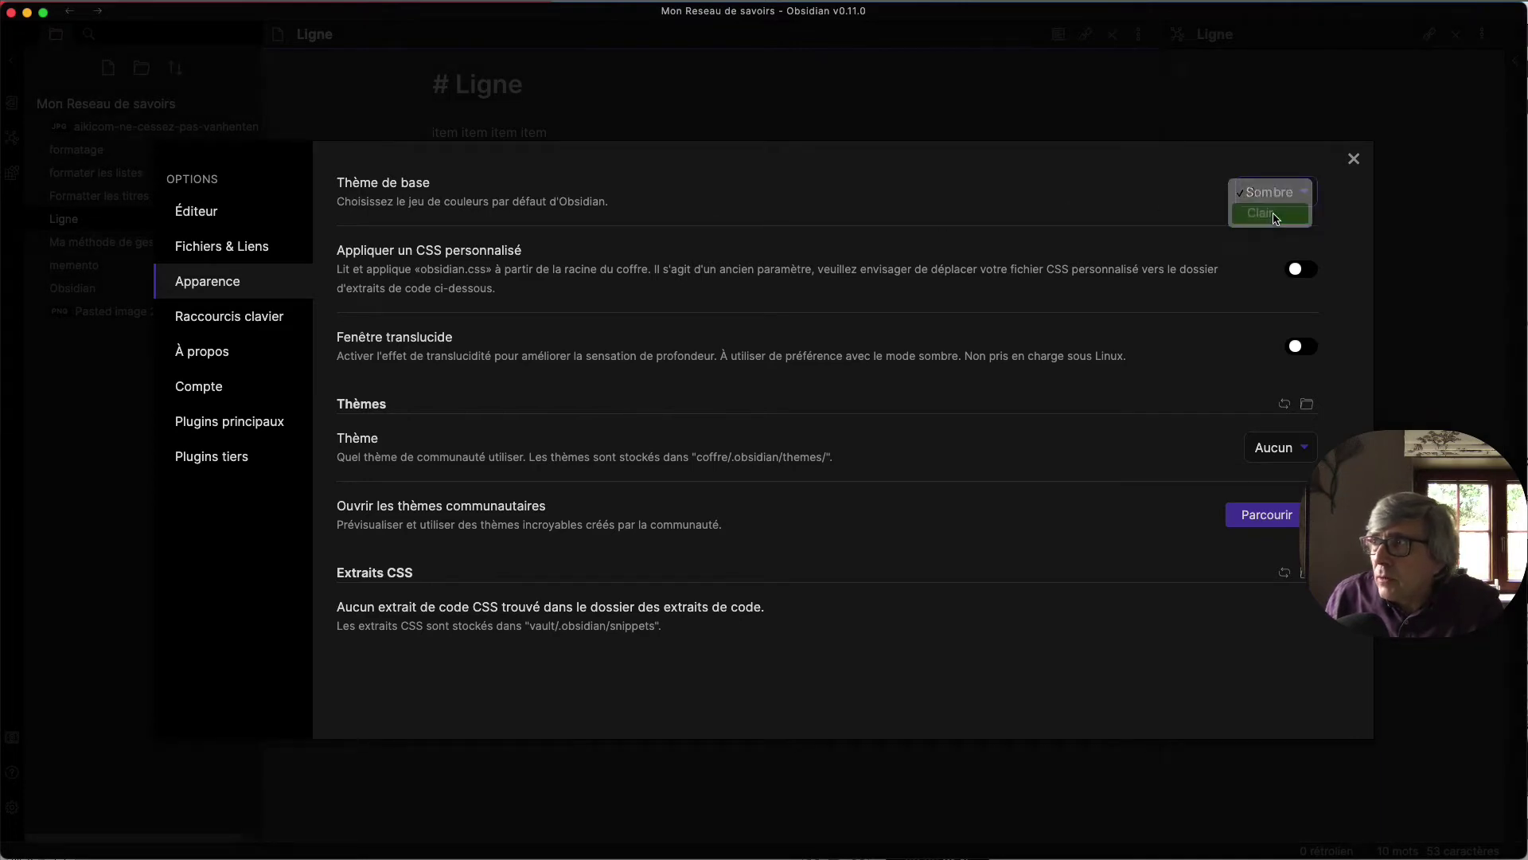
{"action": "left_click", "coordinate": [1354, 161]}
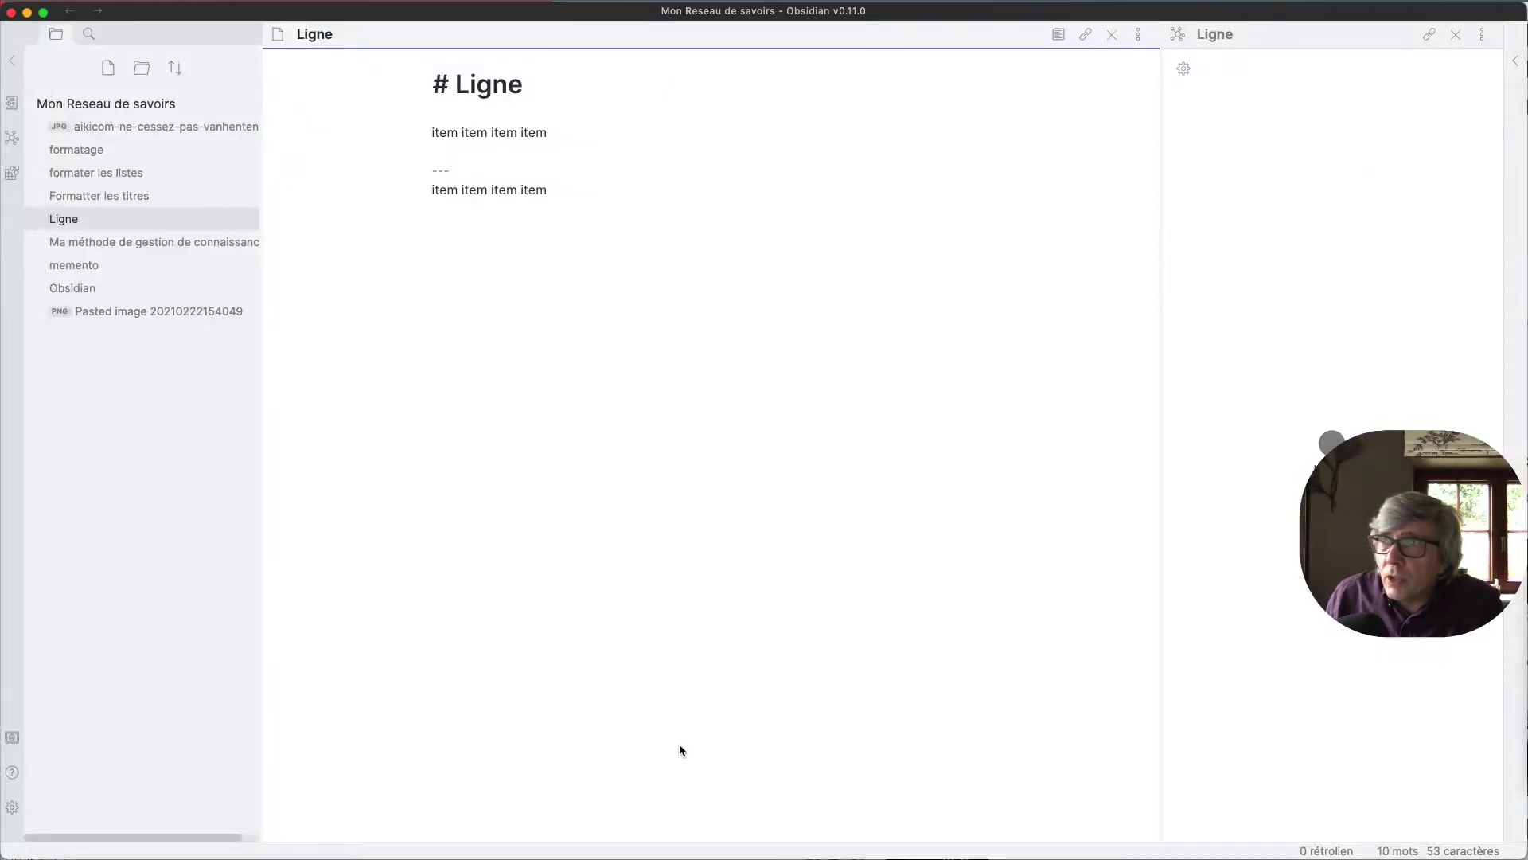
- Set the base theme back to Sombre in the appearance settings
{"action": "left_click", "coordinate": [12, 807]}
{"action": "left_click", "coordinate": [1273, 190]}
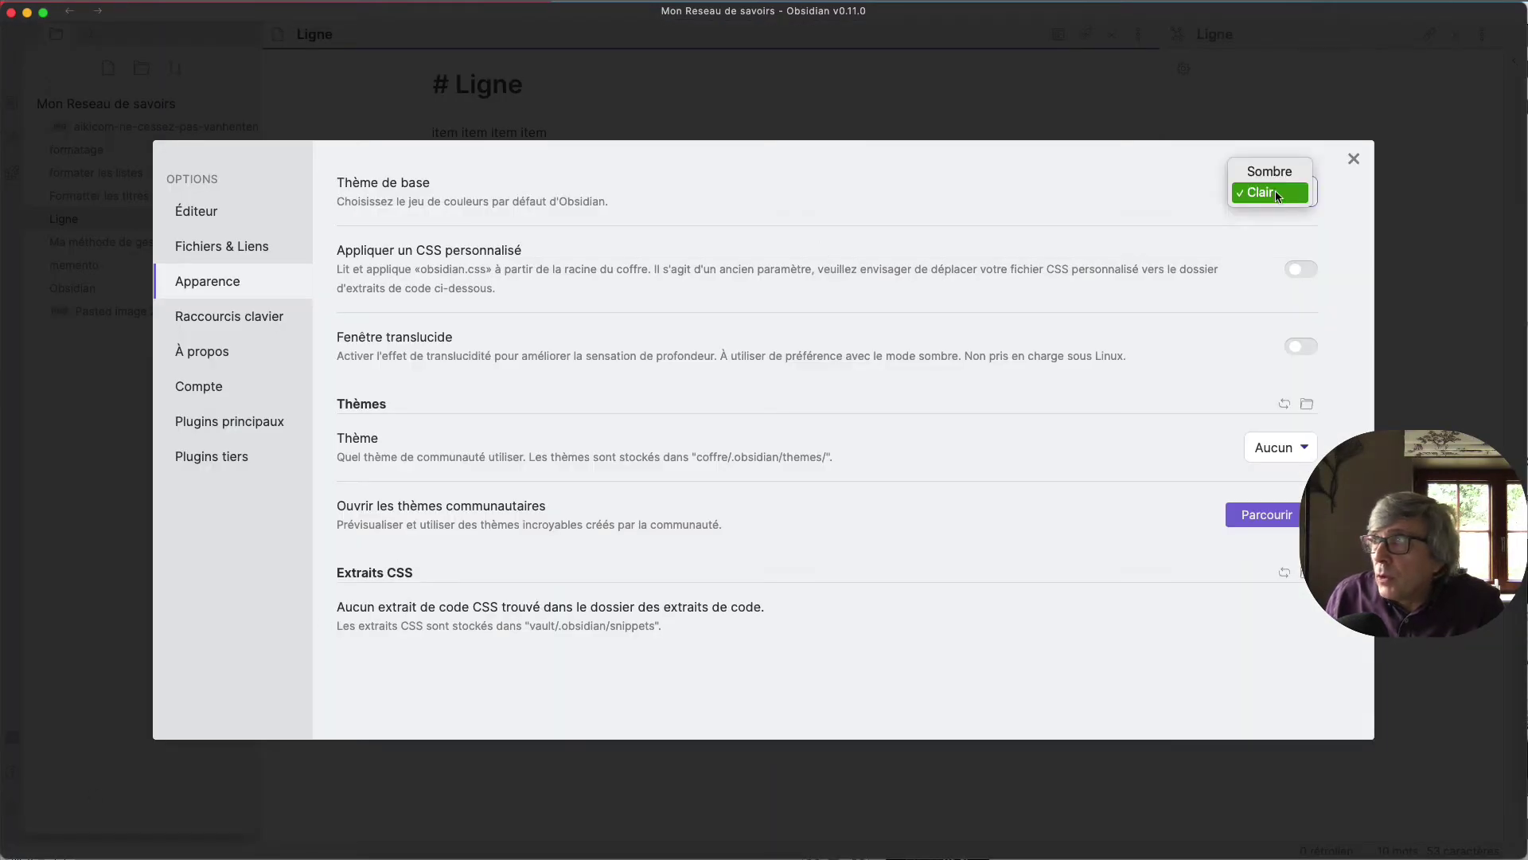
{"action": "left_click", "coordinate": [1272, 174]}
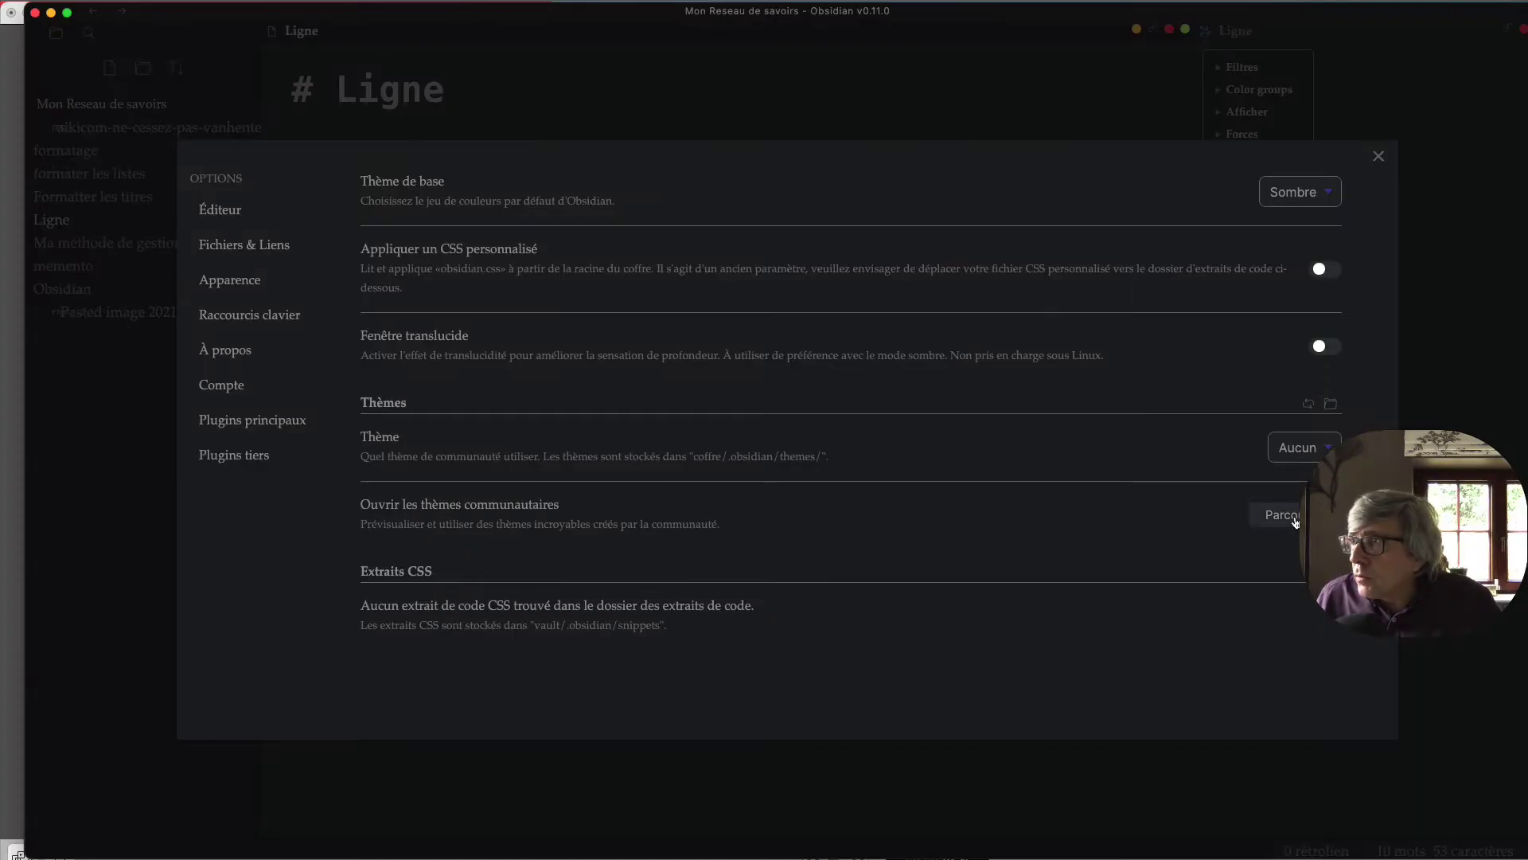
- Apply the Cybertron community theme, leave the settings and open the note "Ma méthode de gestion de connaissance"
{"action": "left_click", "coordinate": [1294, 518]}
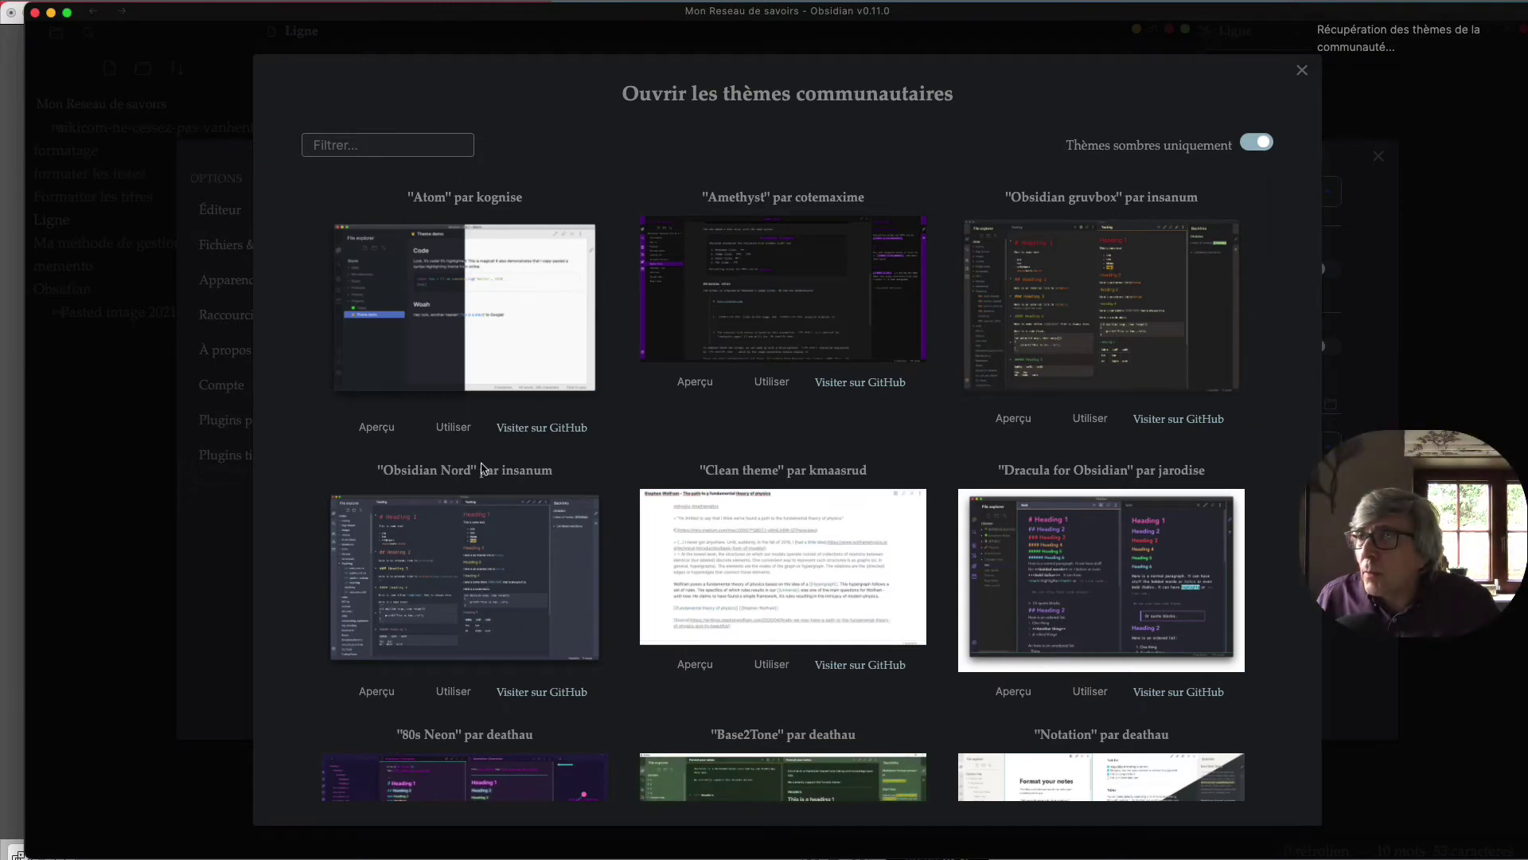
{"action": "scroll", "coordinate": [483, 468], "scroll_direction": "down", "scroll_amount": 10}
{"action": "scroll", "coordinate": [481, 468], "scroll_direction": "down", "scroll_amount": 5}
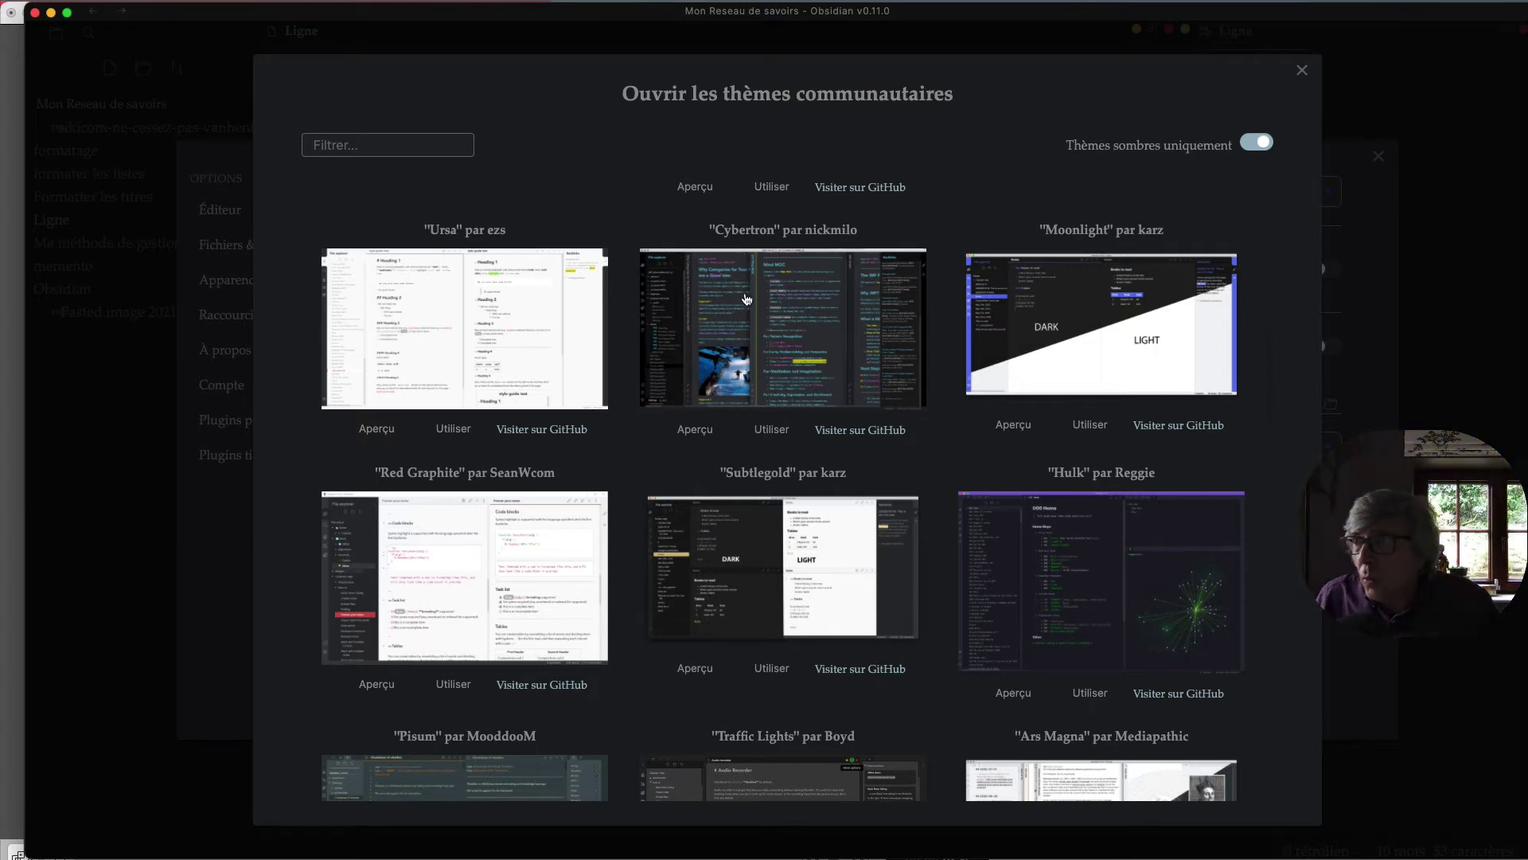
{"action": "left_click", "coordinate": [771, 431]}
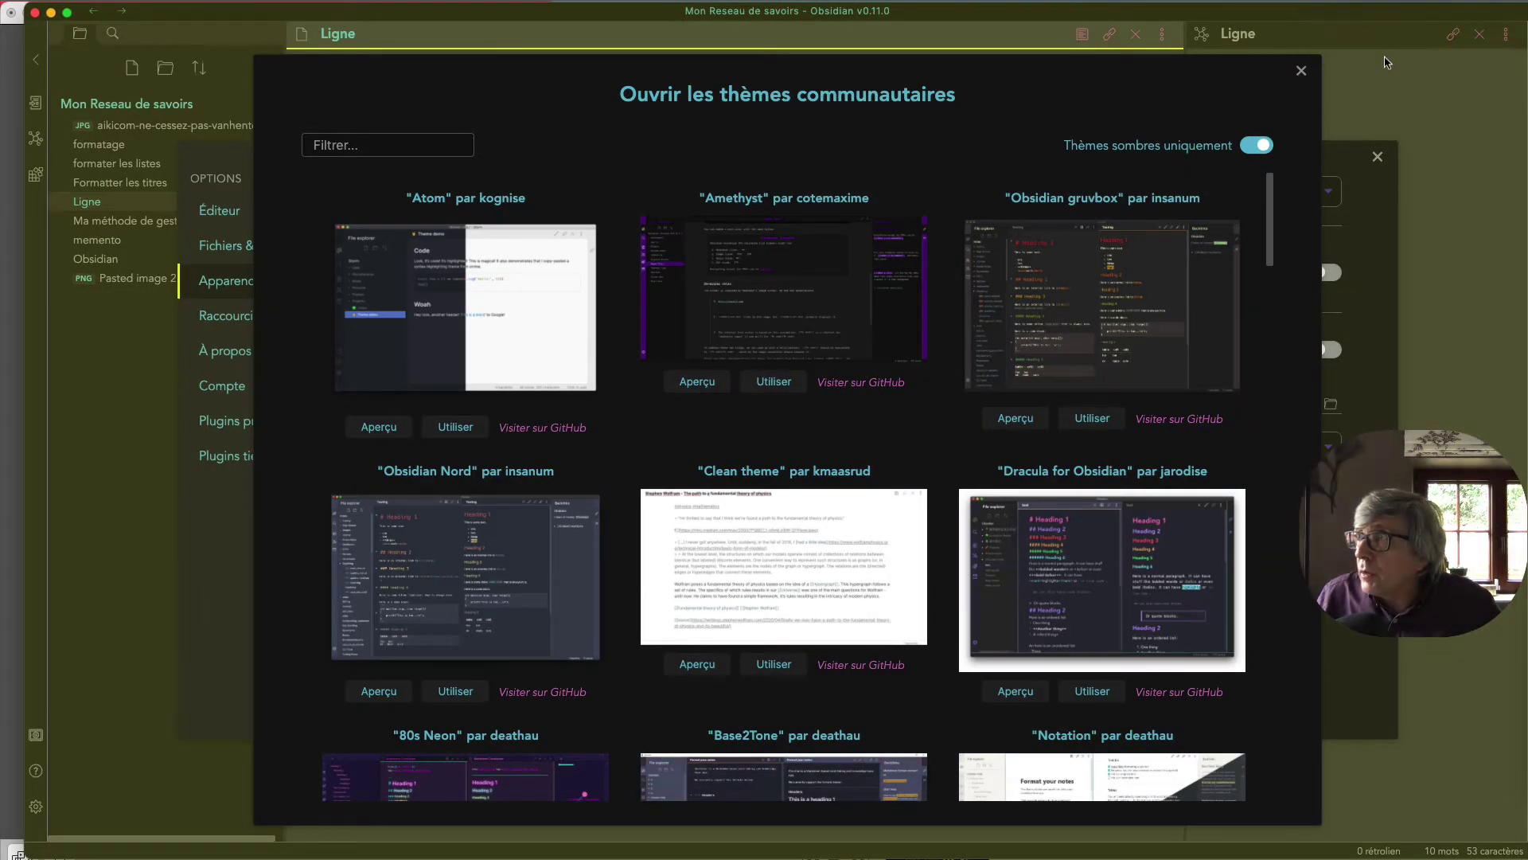
{"action": "left_click", "coordinate": [1302, 70]}
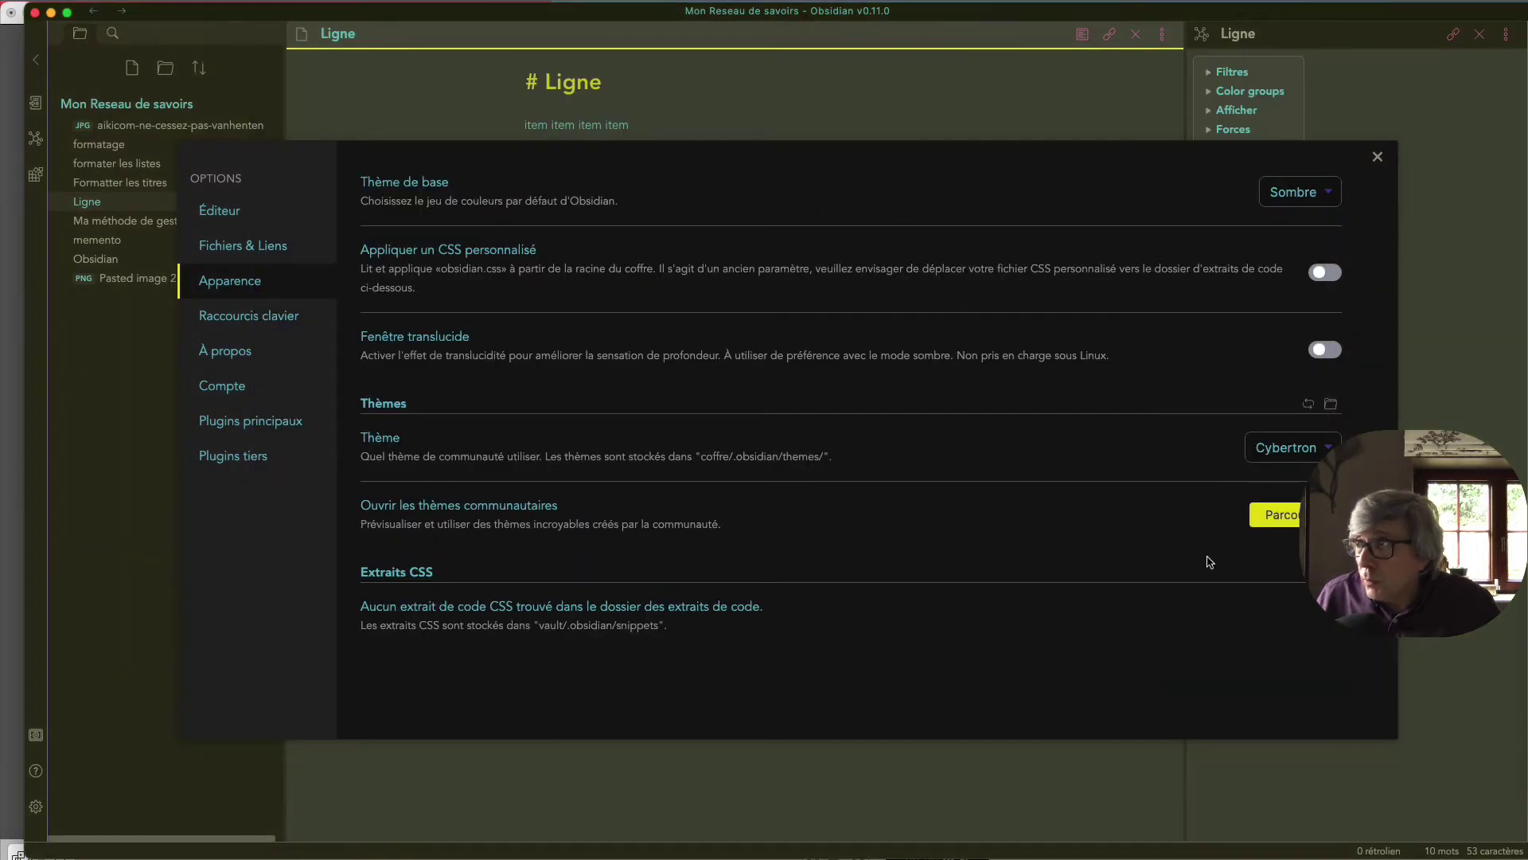
{"action": "left_click", "coordinate": [1377, 158]}
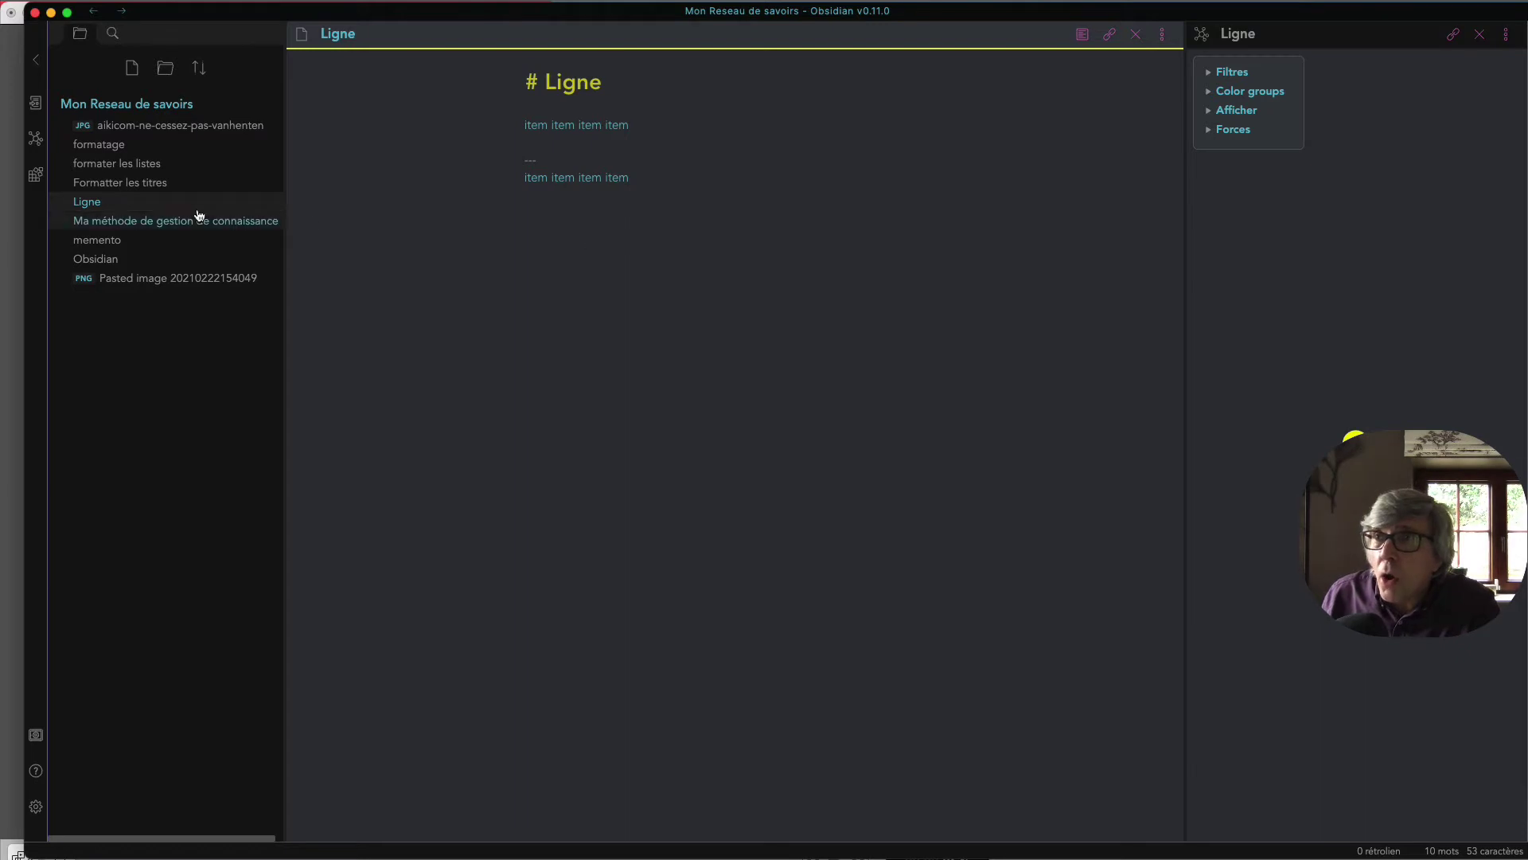
{"action": "left_click", "coordinate": [137, 222]}
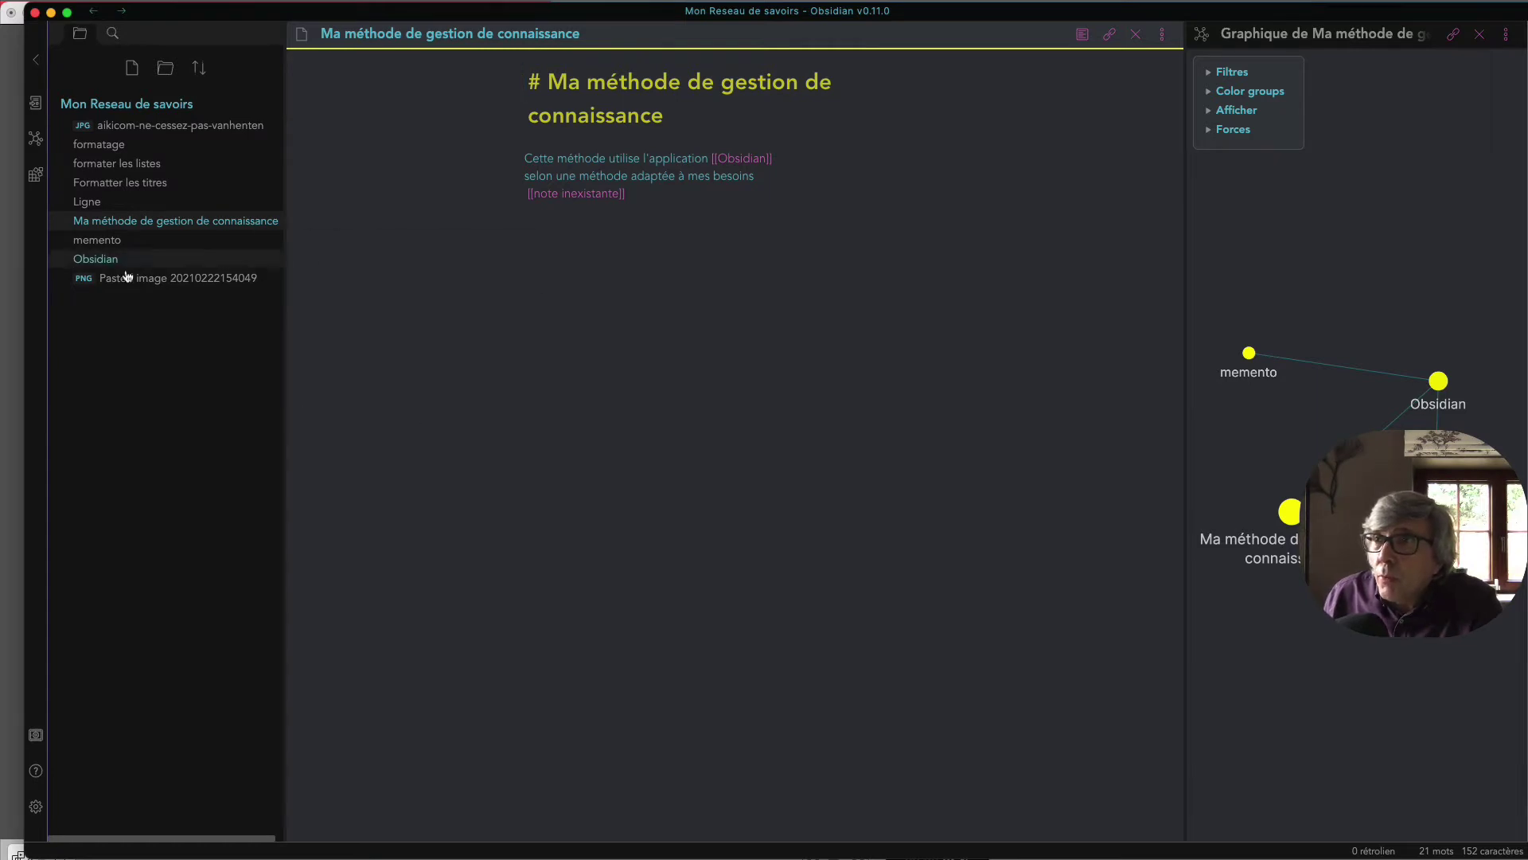
- Preview the community theme Comfort color dark, apply it, and return to the note
{"action": "left_click", "coordinate": [37, 808]}
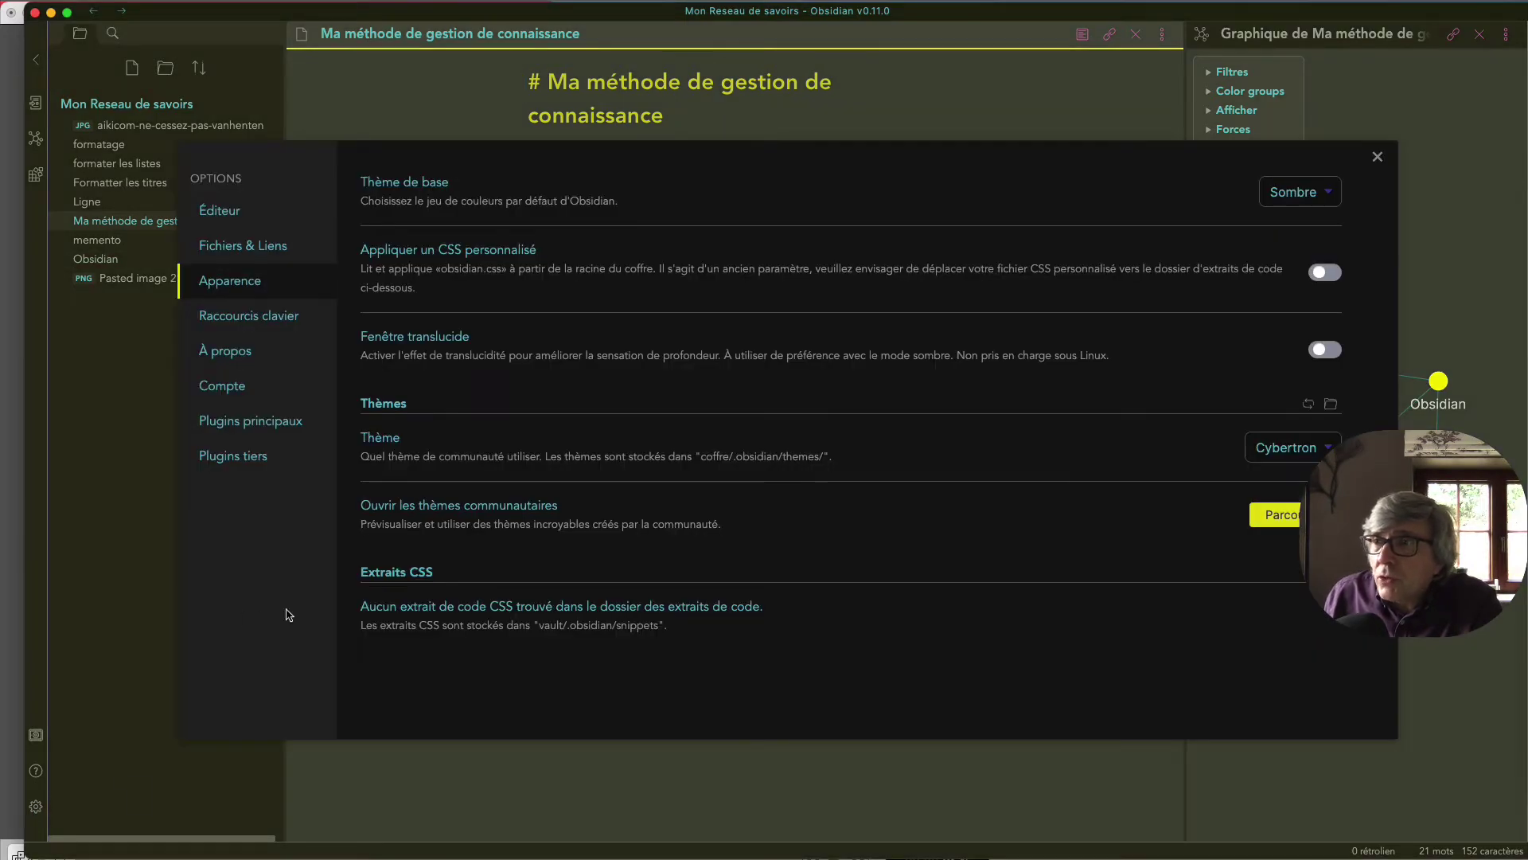
{"action": "left_click", "coordinate": [1295, 450]}
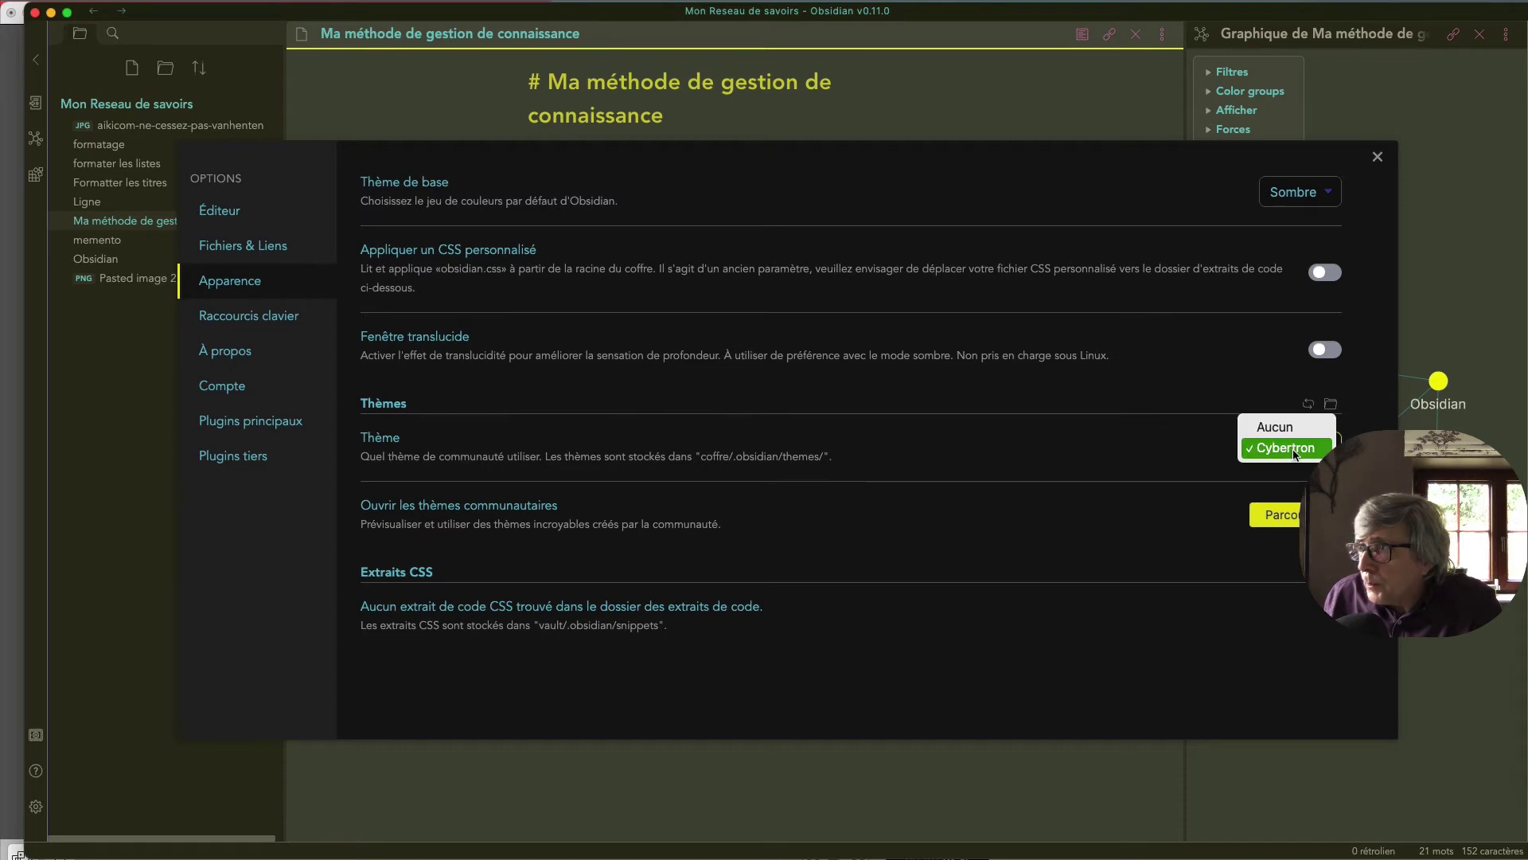
{"action": "left_click", "coordinate": [1295, 451]}
{"action": "left_click", "coordinate": [1285, 515]}
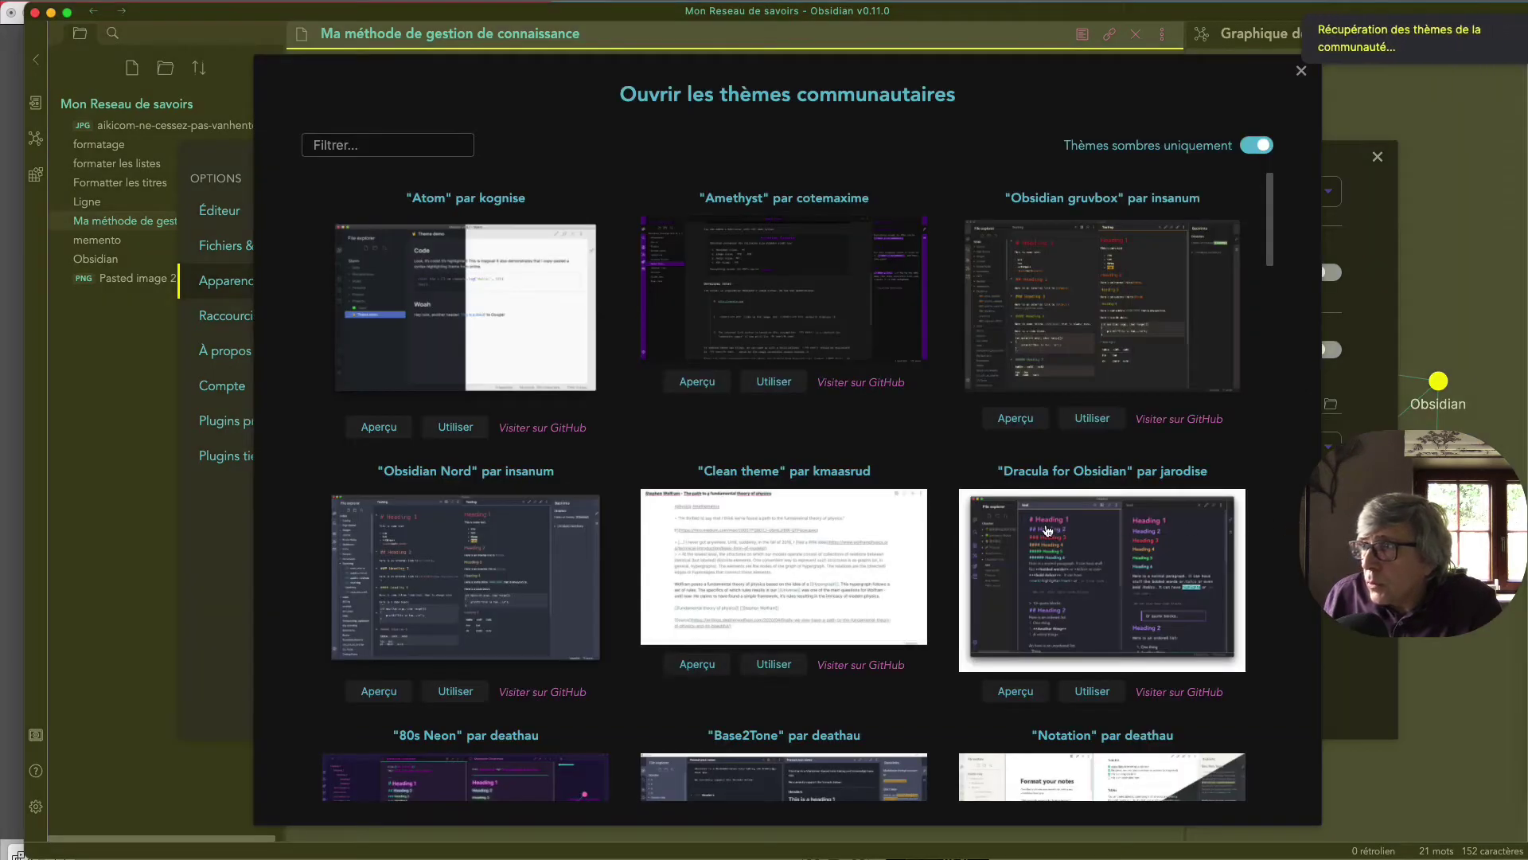
{"action": "scroll", "coordinate": [1022, 552], "scroll_direction": "down", "scroll_amount": 3}
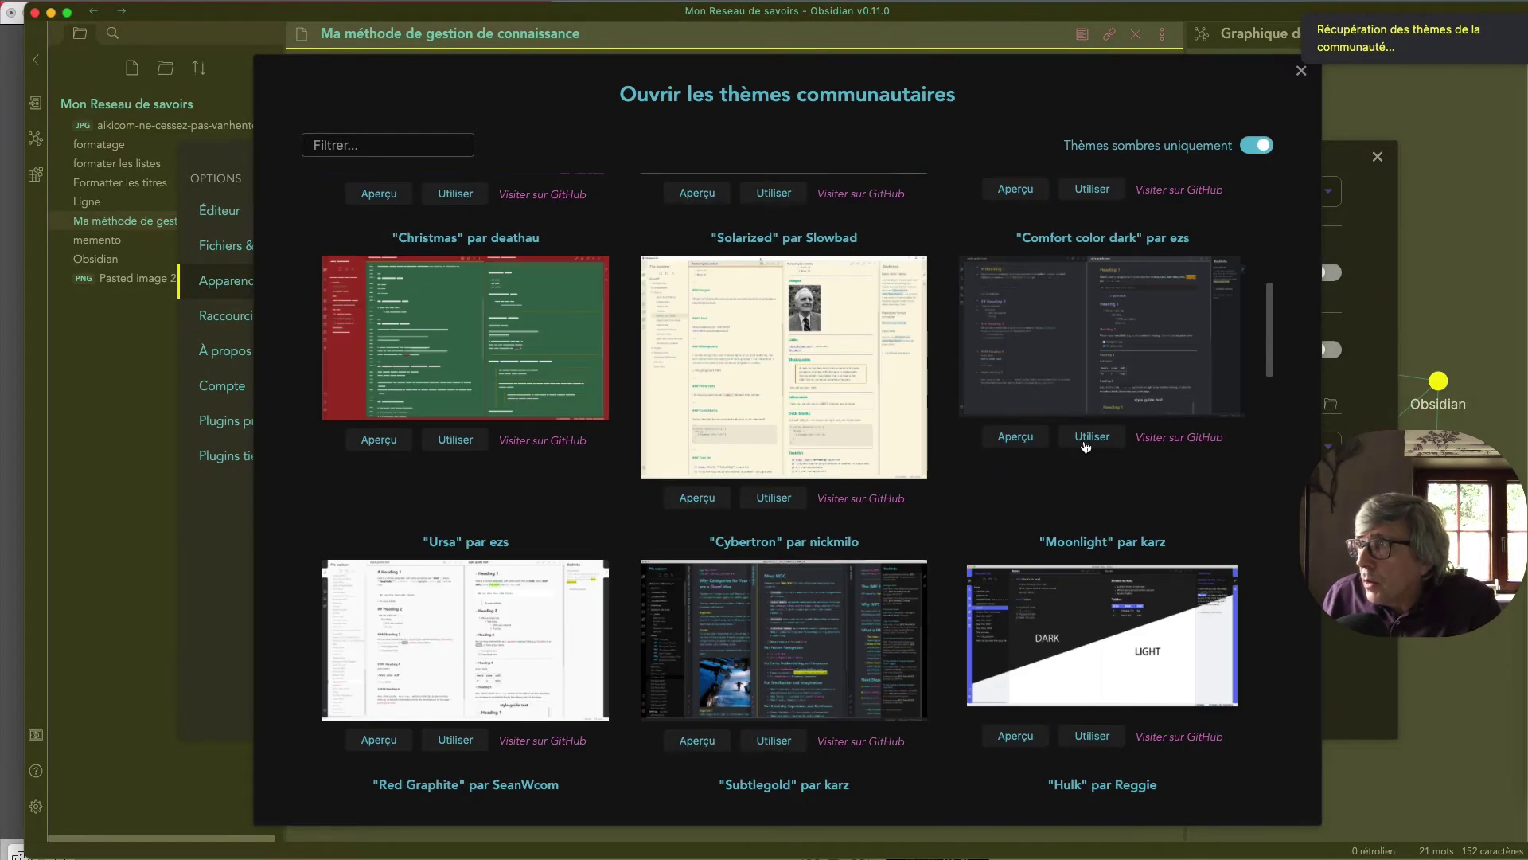
{"action": "left_click", "coordinate": [1016, 438]}
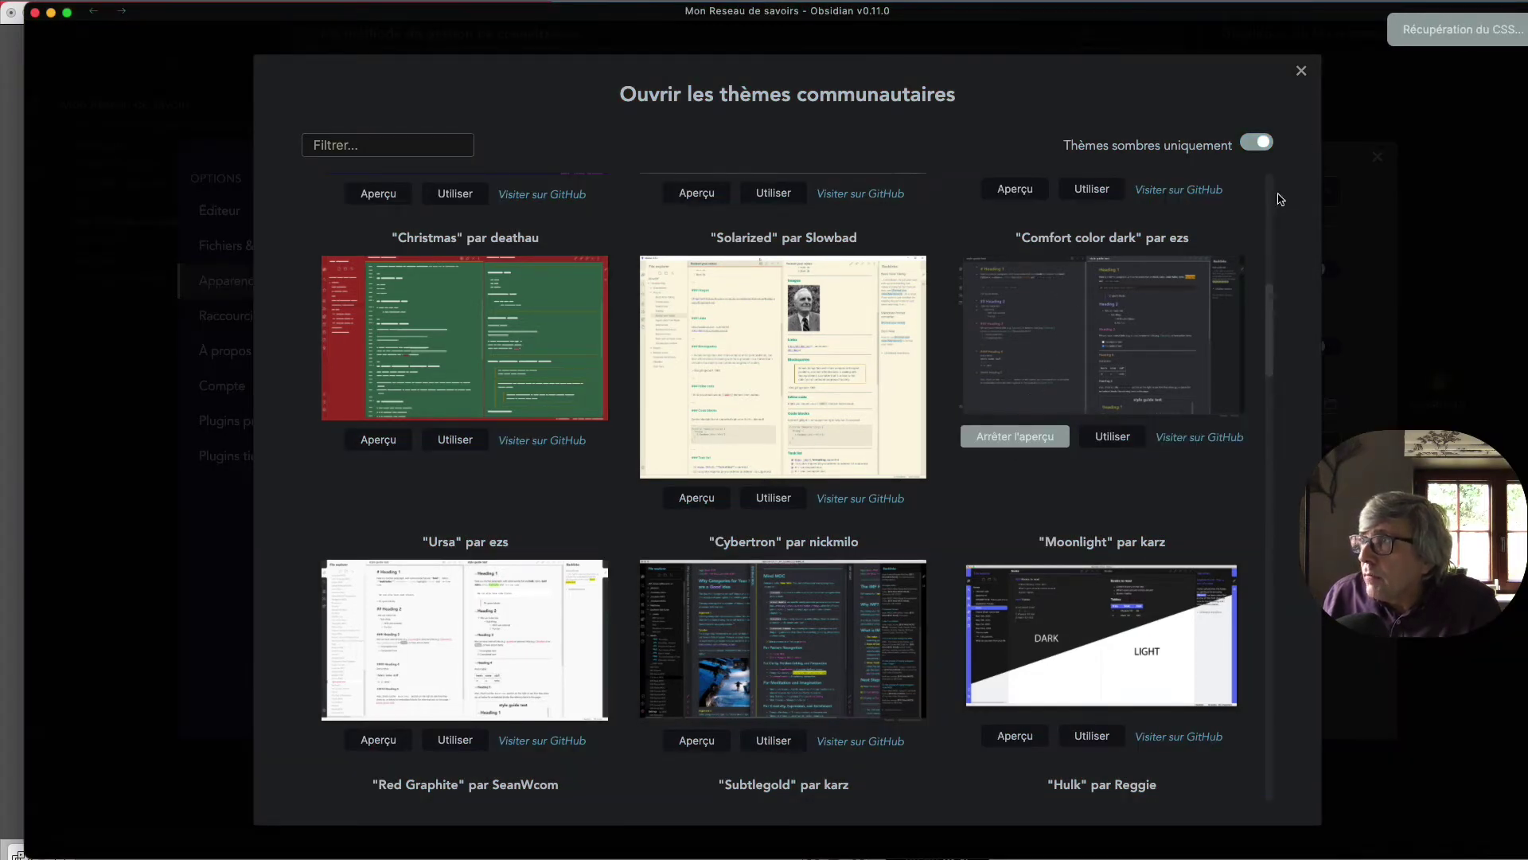
{"action": "left_click", "coordinate": [1112, 437]}
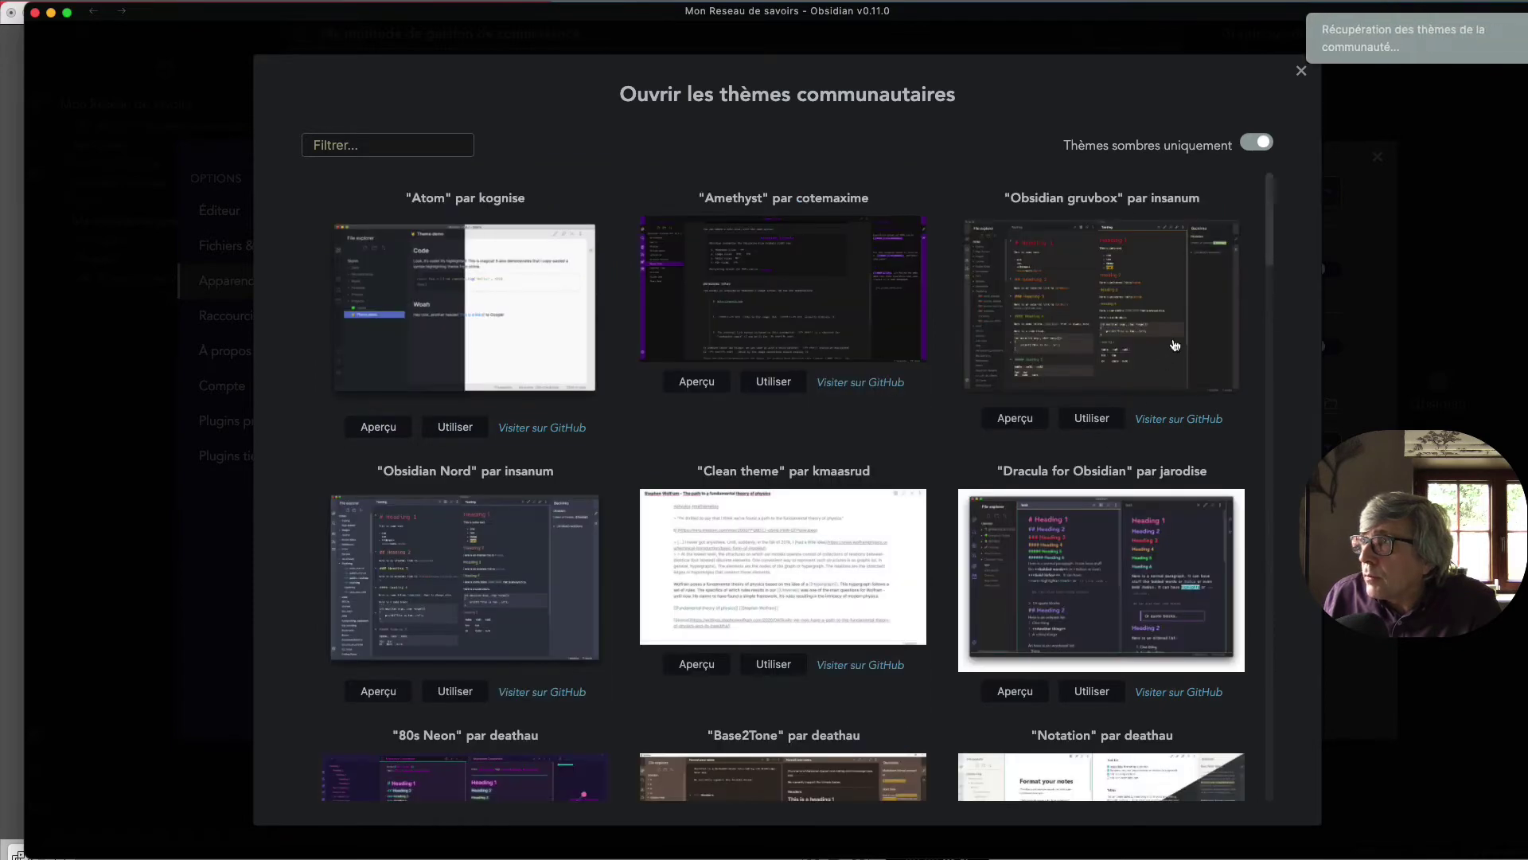
{"action": "left_click", "coordinate": [1301, 73]}
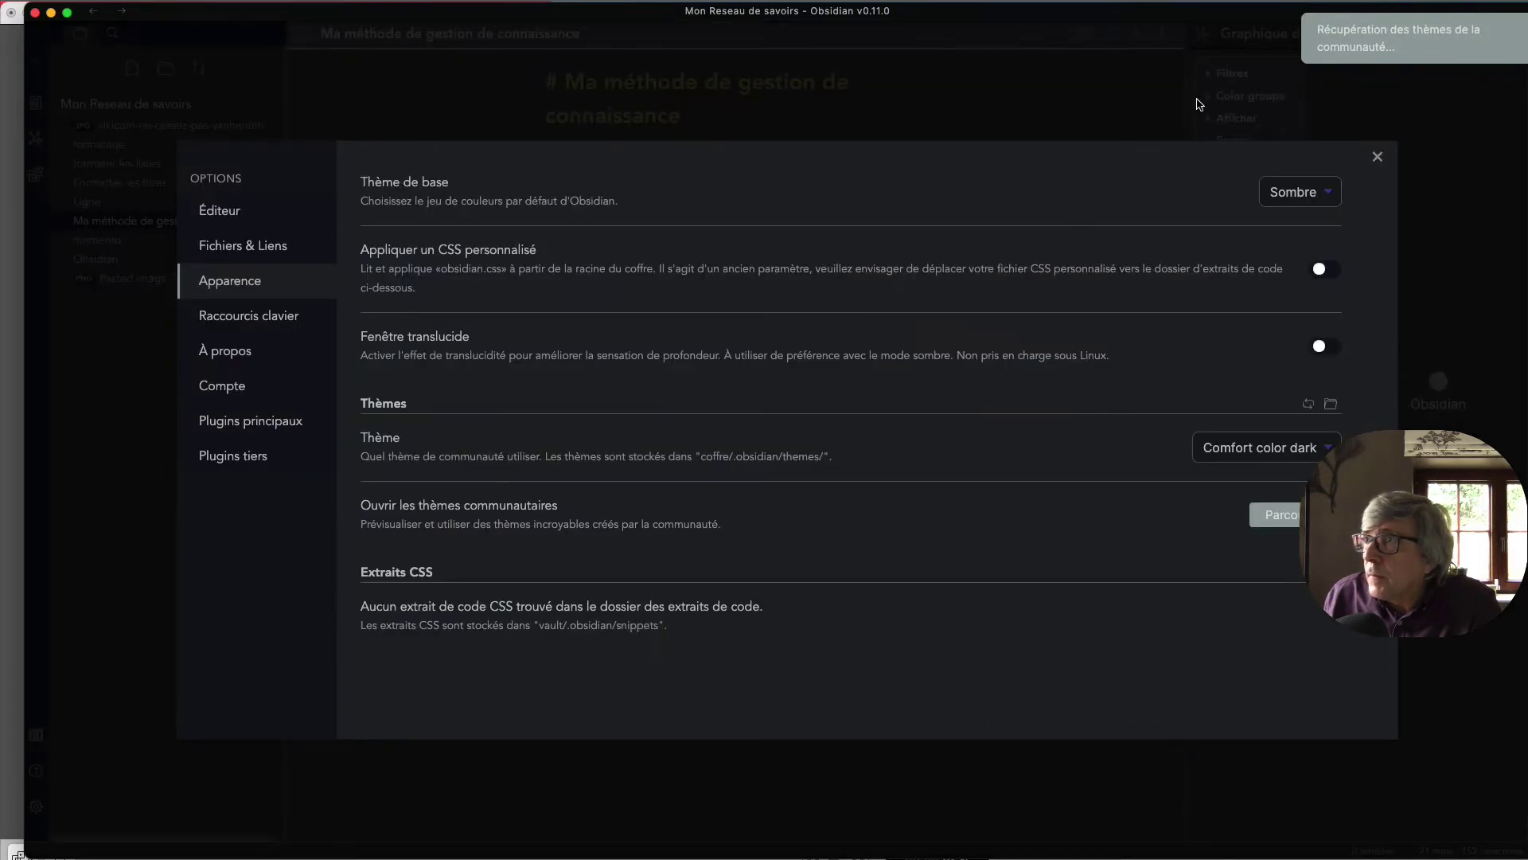
{"action": "left_click", "coordinate": [1378, 158]}
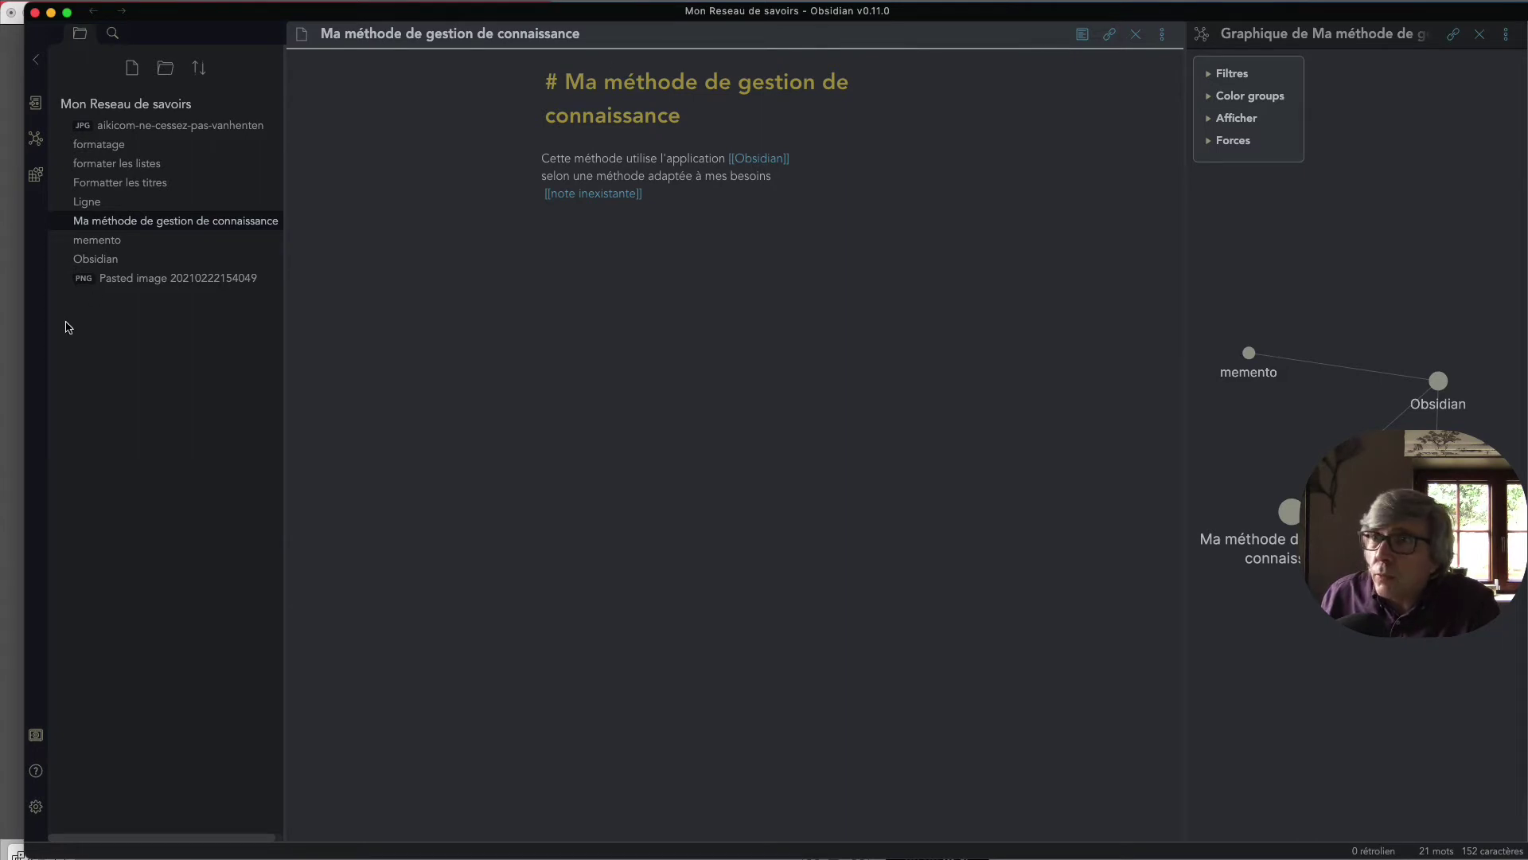
- Switch the theme back to Cybertron in the appearance settings and return to the note
{"action": "left_click", "coordinate": [35, 808]}
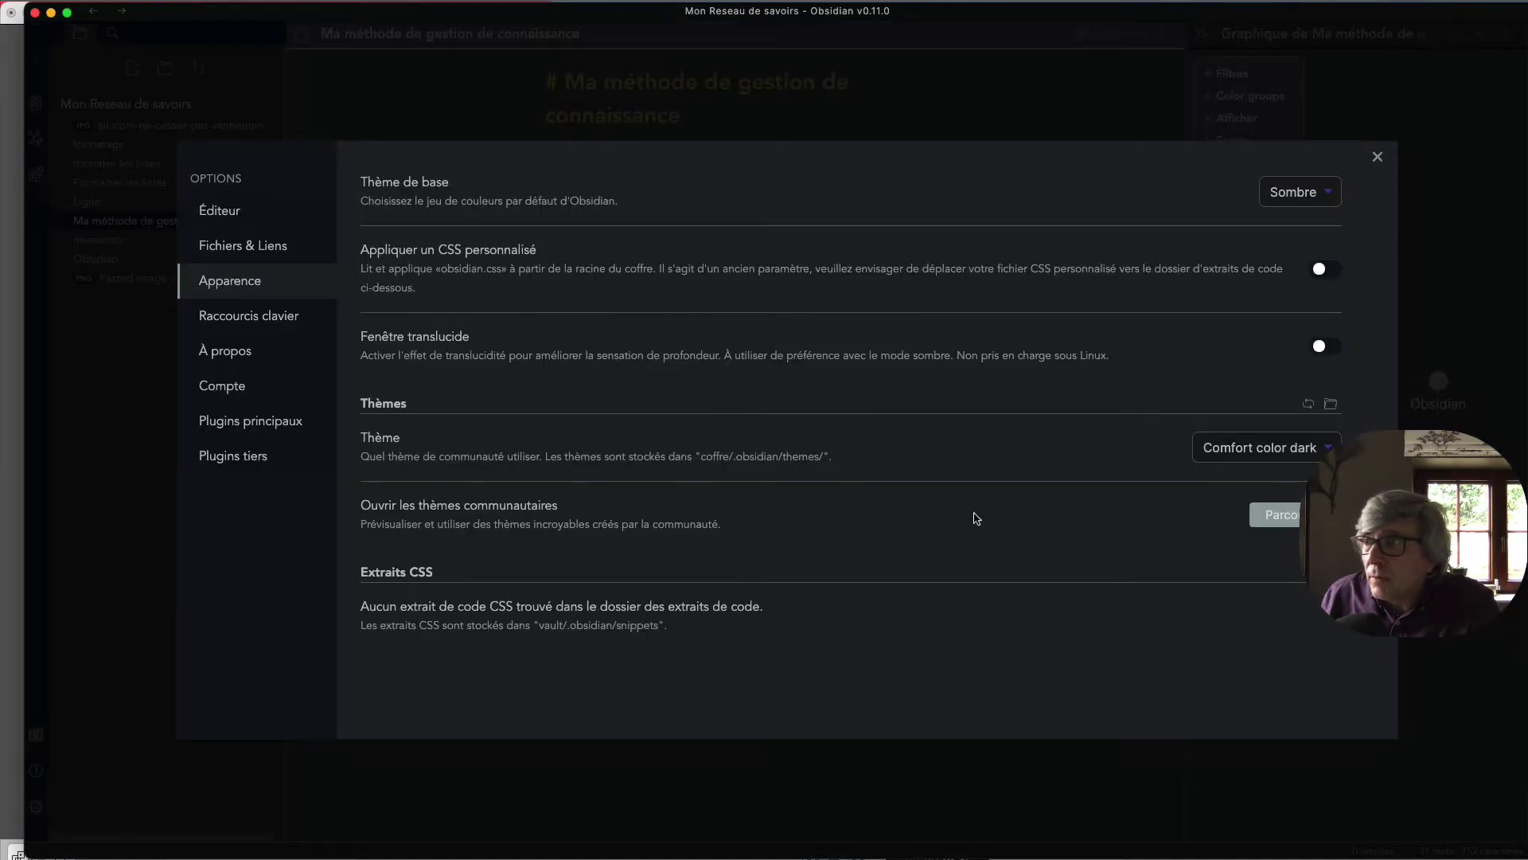
{"action": "left_click", "coordinate": [1328, 447]}
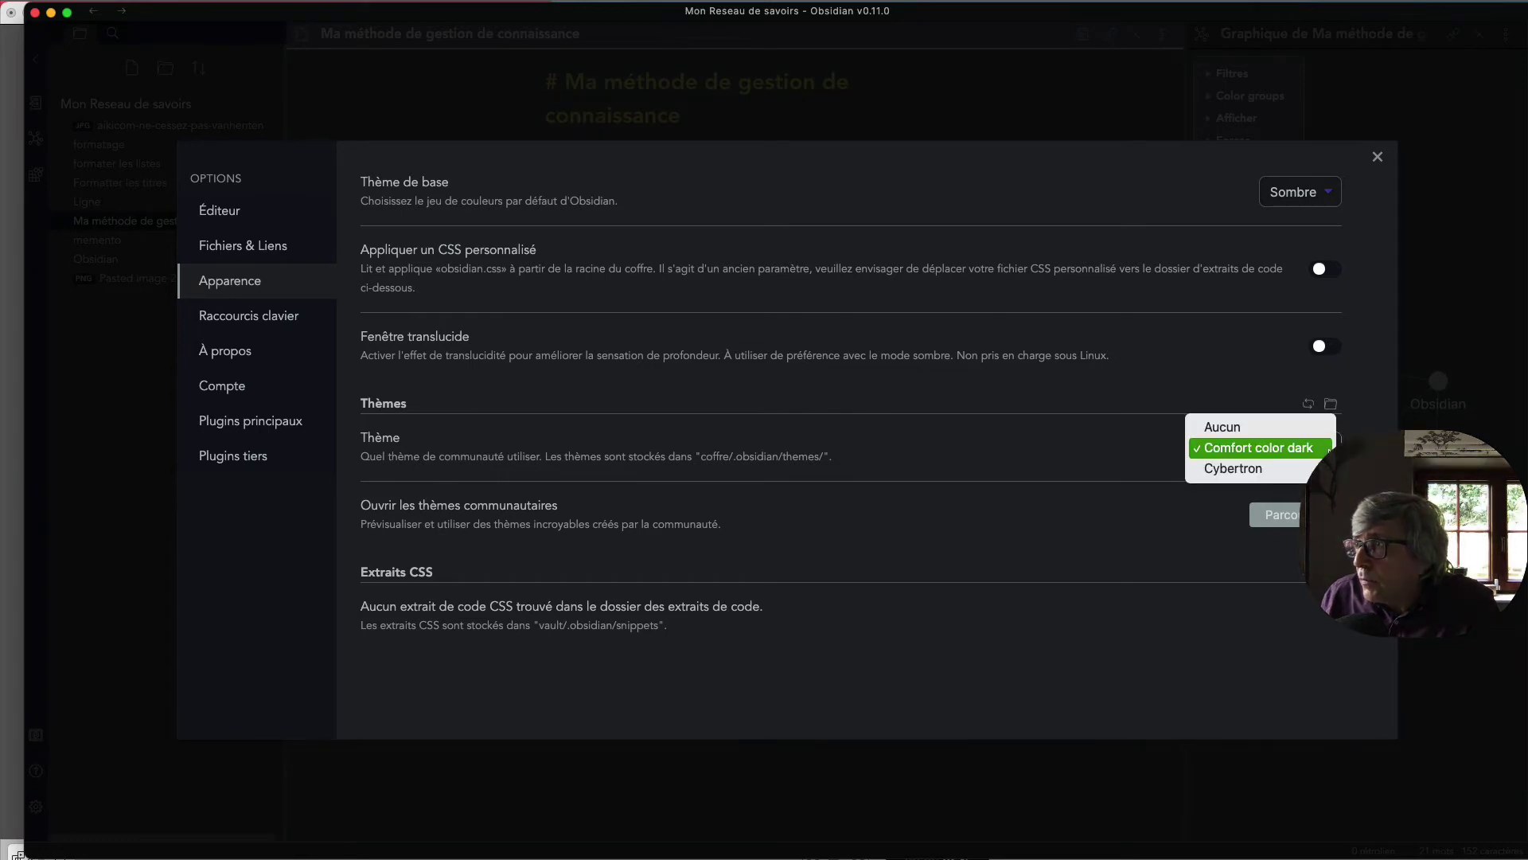
{"action": "left_click", "coordinate": [1272, 470]}
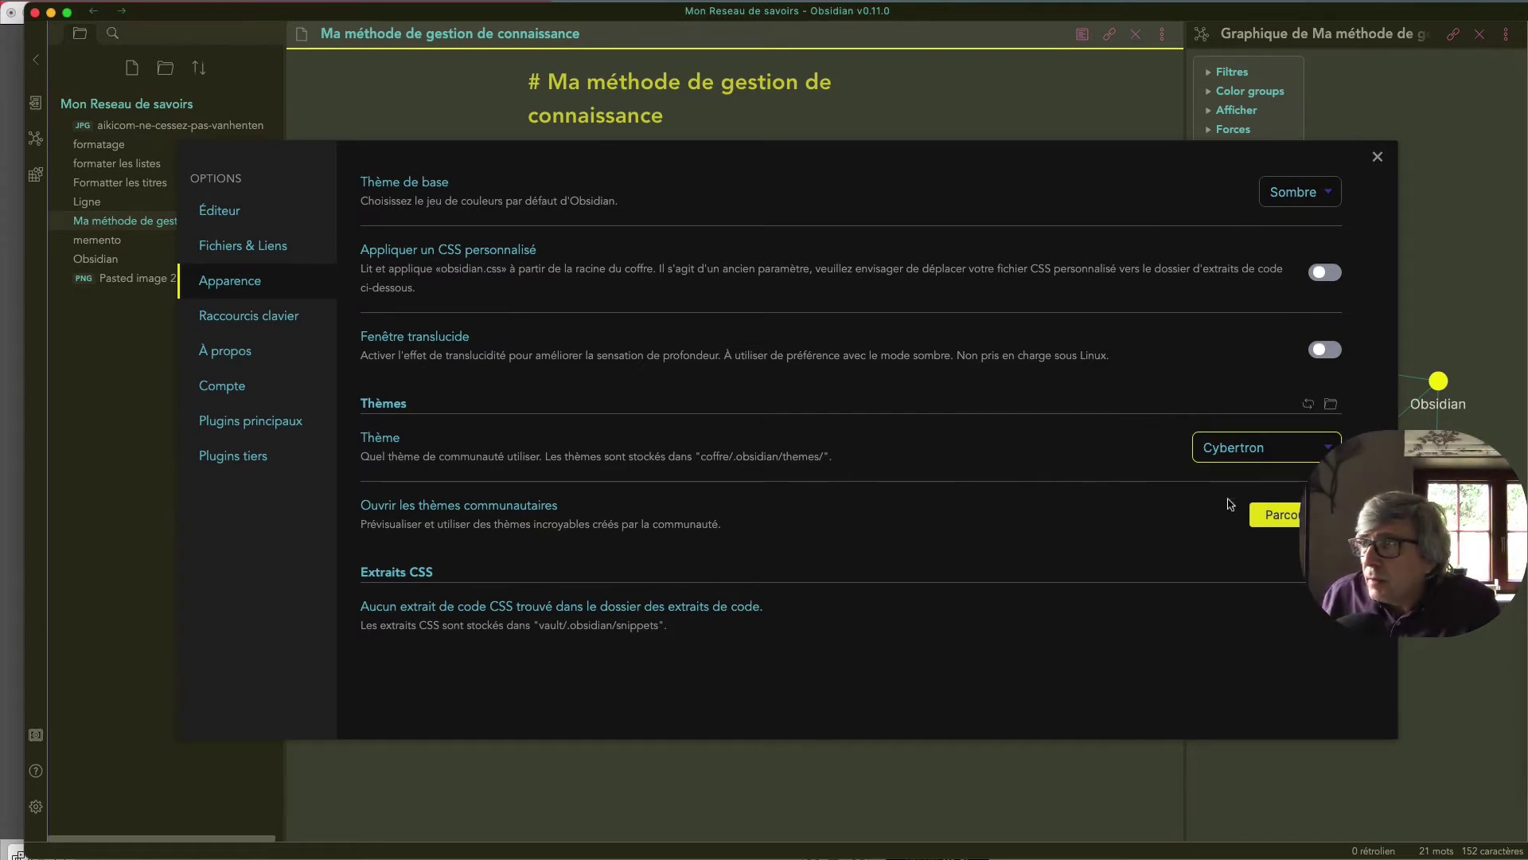
{"action": "left_click", "coordinate": [1376, 157]}
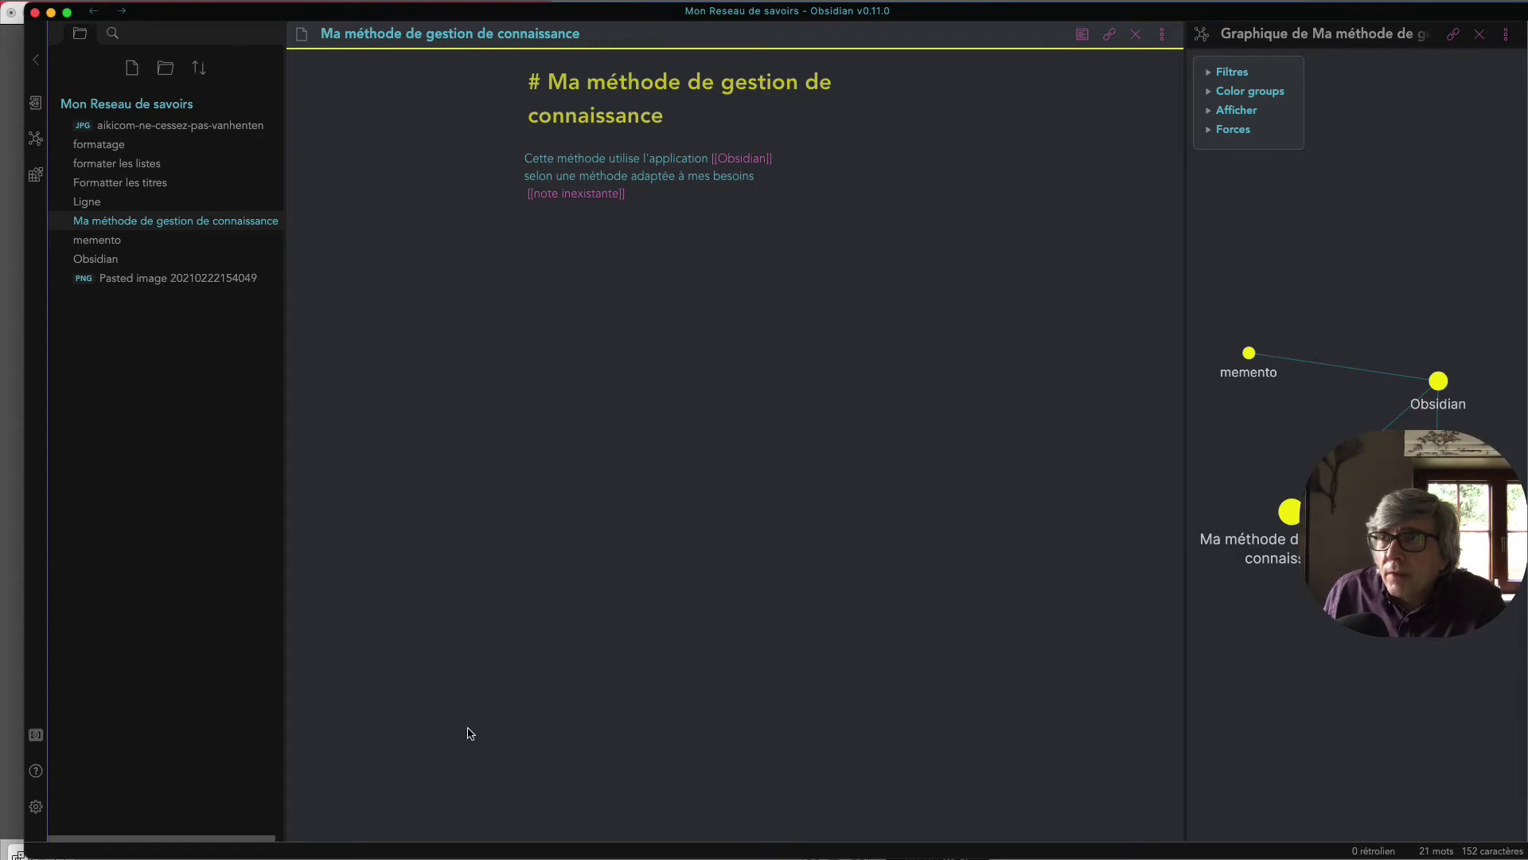
- In the editor settings, turn off "Longueur de ligne lisible", turn on "Sauts de ligne stricts", and return to the note
{"action": "left_click", "coordinate": [35, 807]}
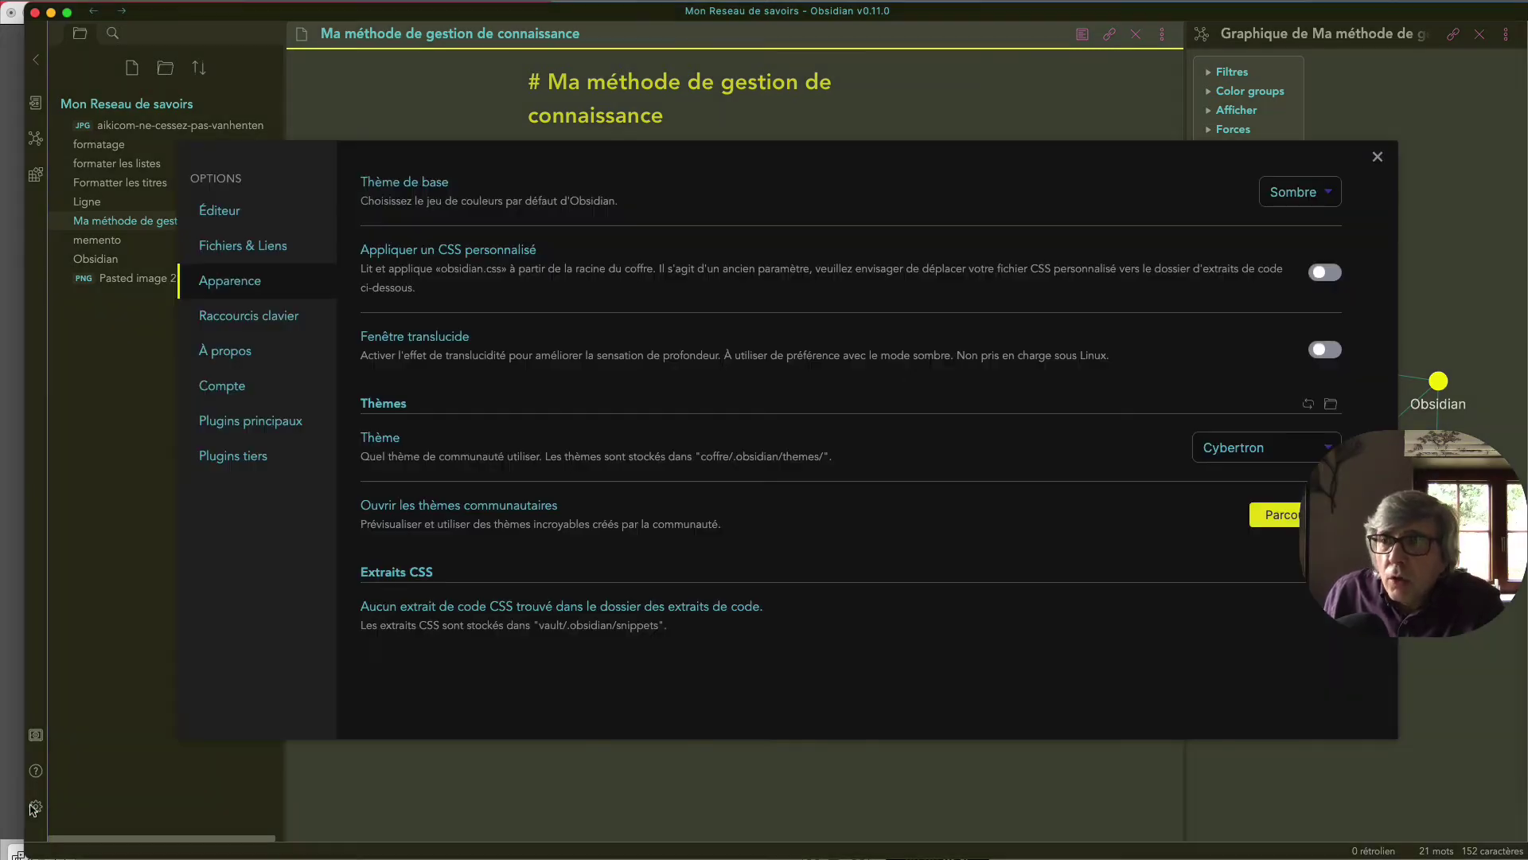
{"action": "left_click", "coordinate": [216, 220]}
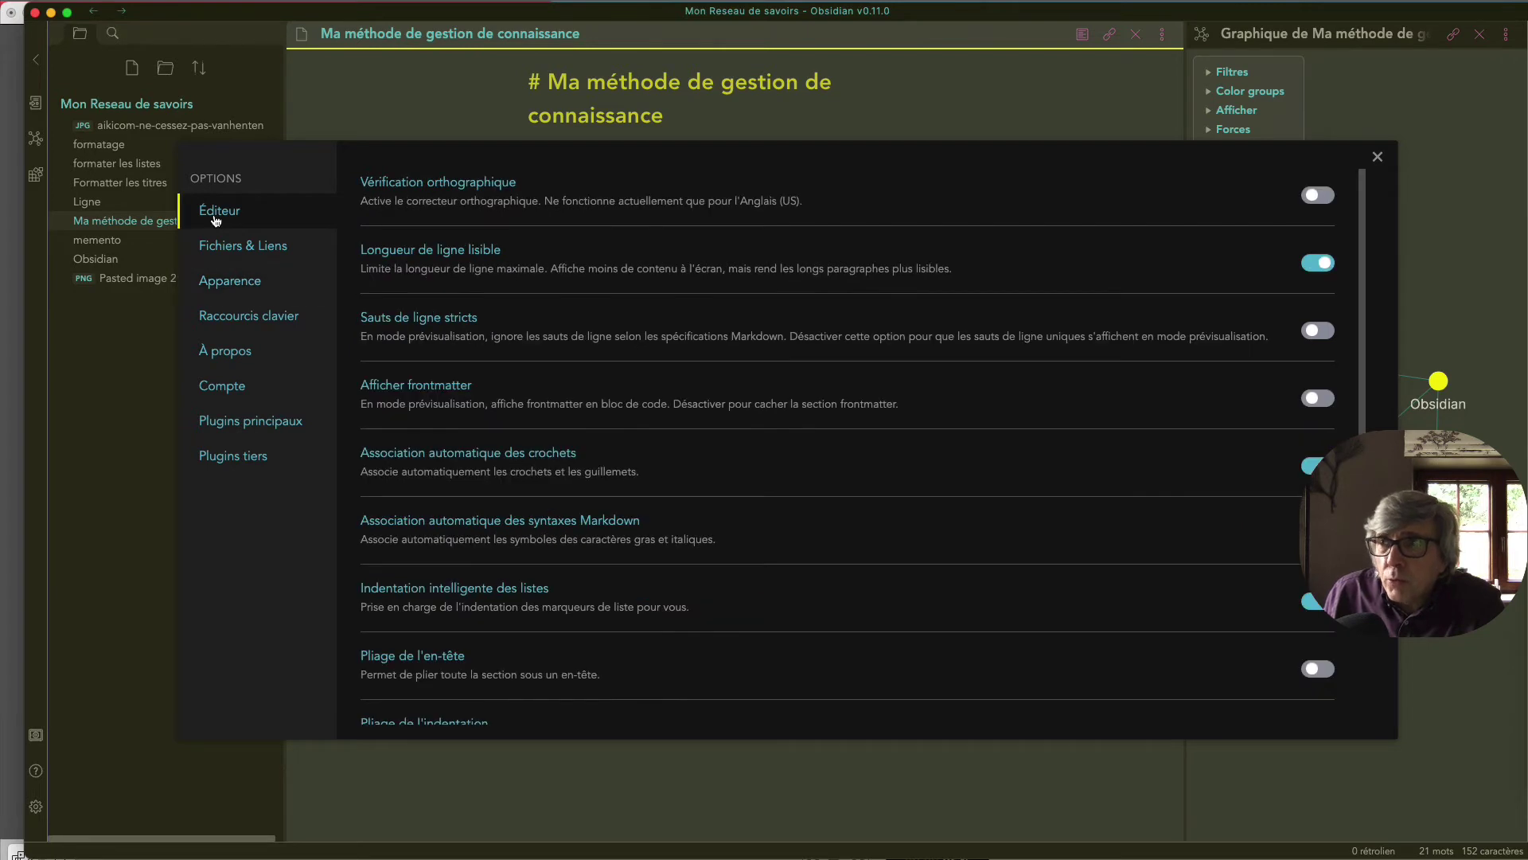
{"action": "left_click", "coordinate": [393, 265]}
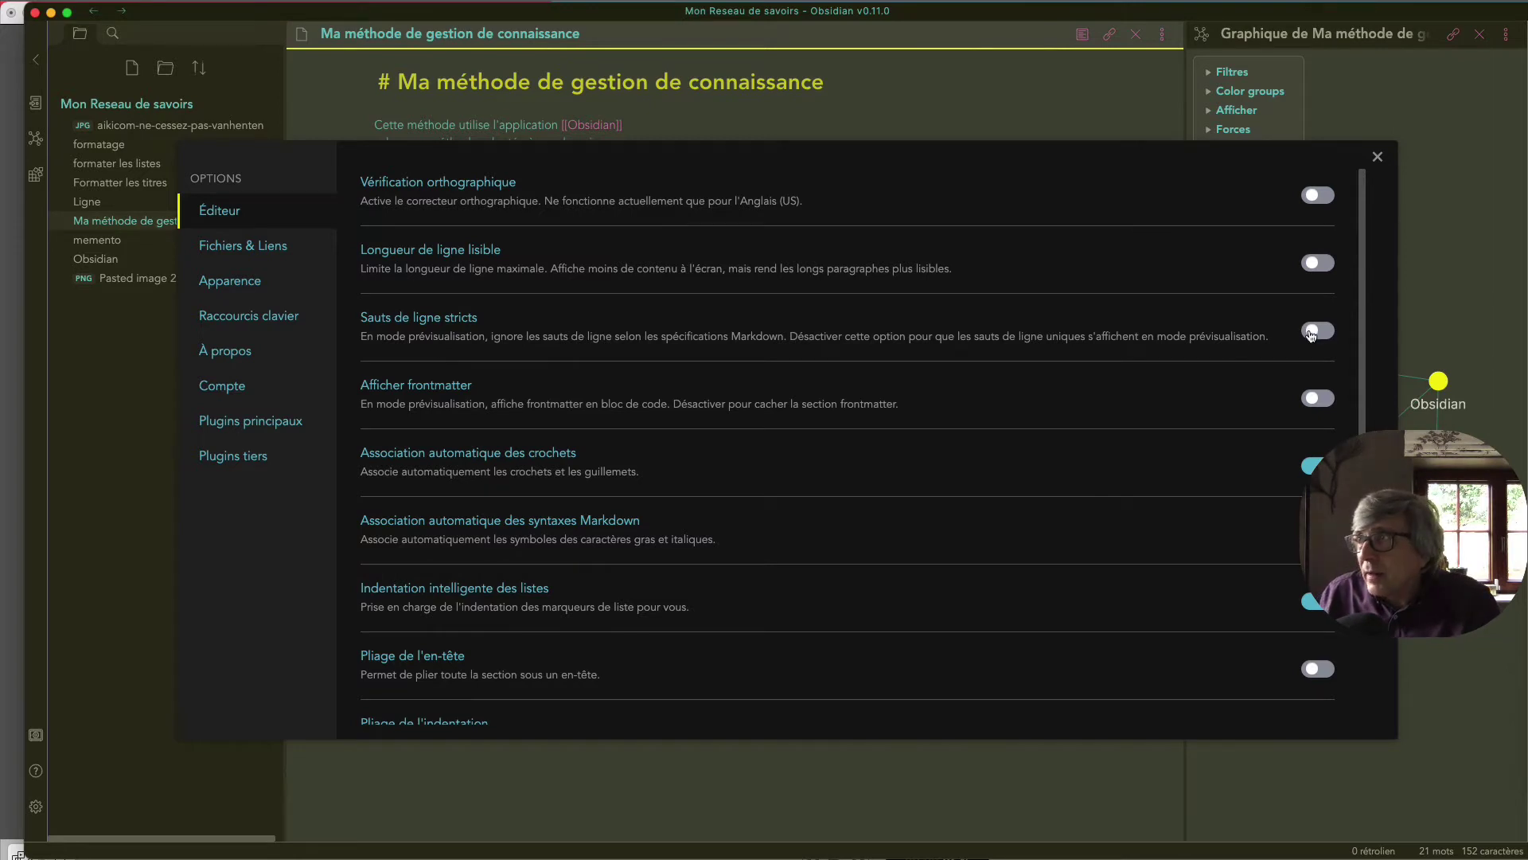
{"action": "left_click", "coordinate": [1319, 332]}
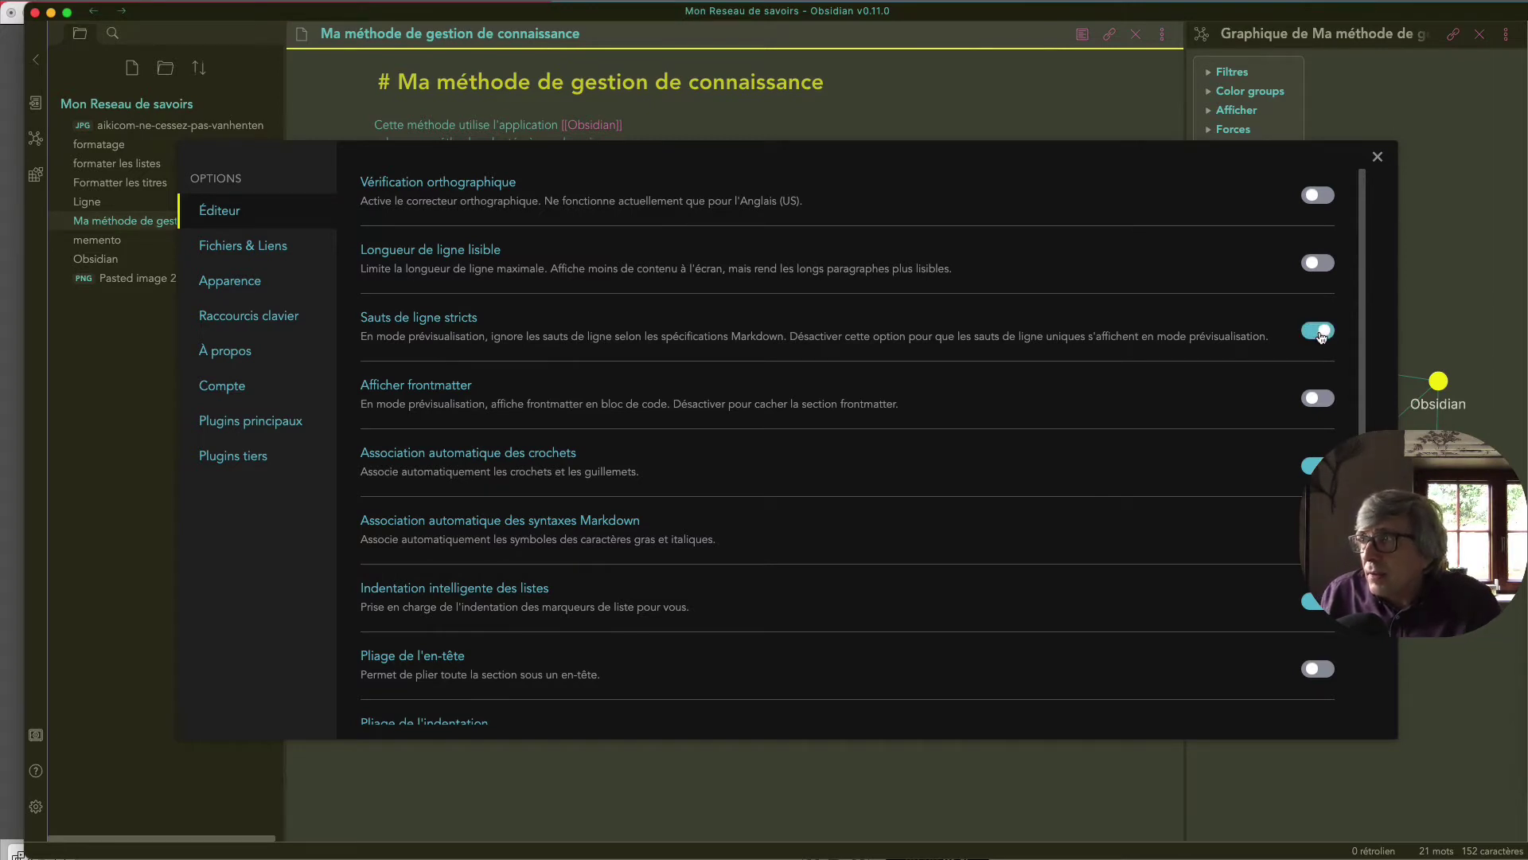
{"action": "left_click", "coordinate": [1378, 158]}
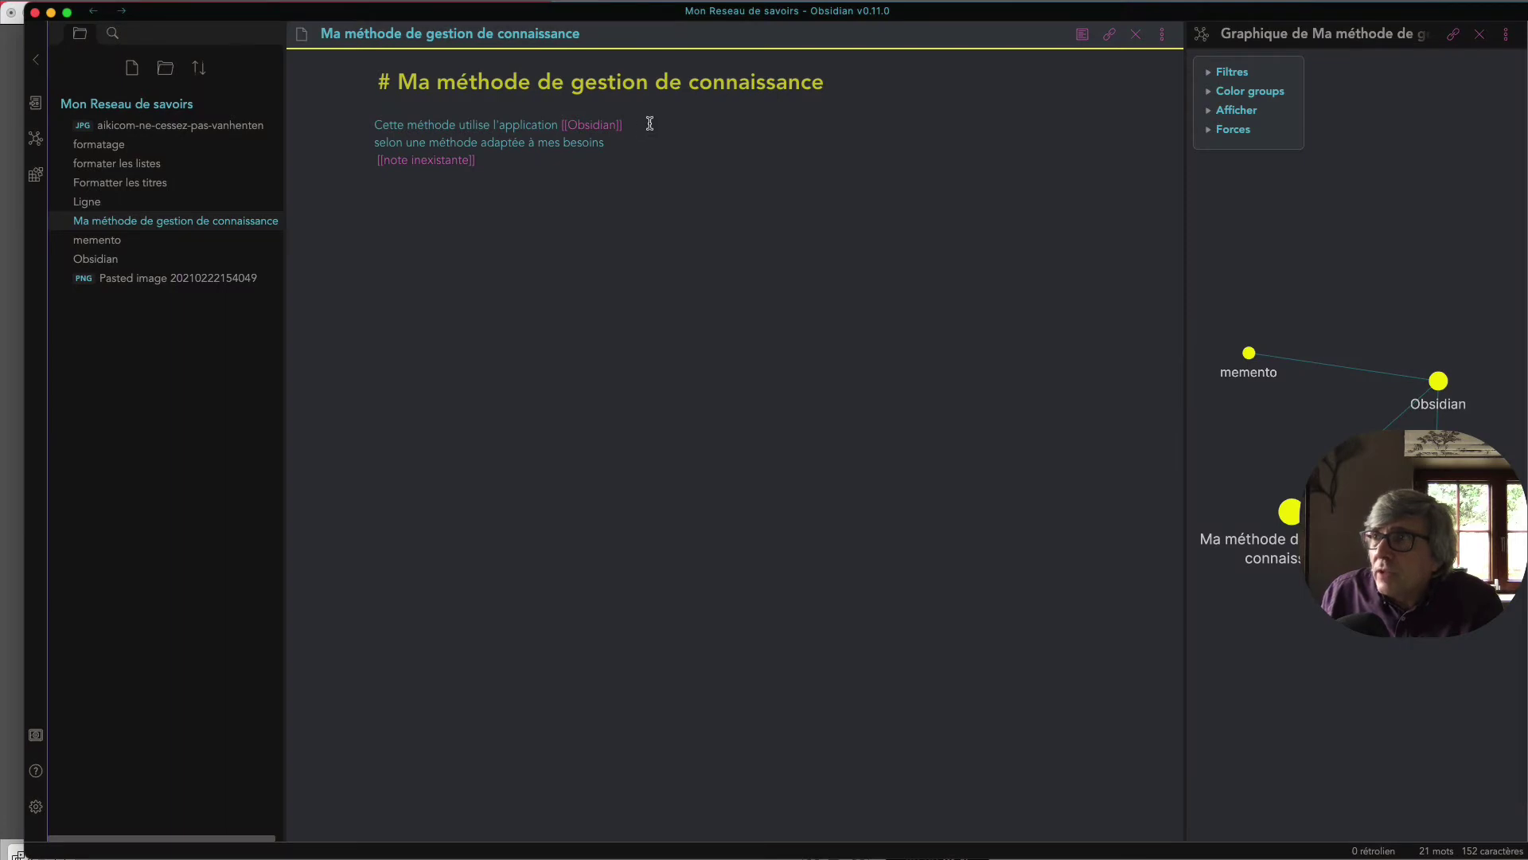
- Insert a blank line after the [[Obsidian]] link, comparing the note's preview before and after the change
{"action": "key", "text": "super+e"}
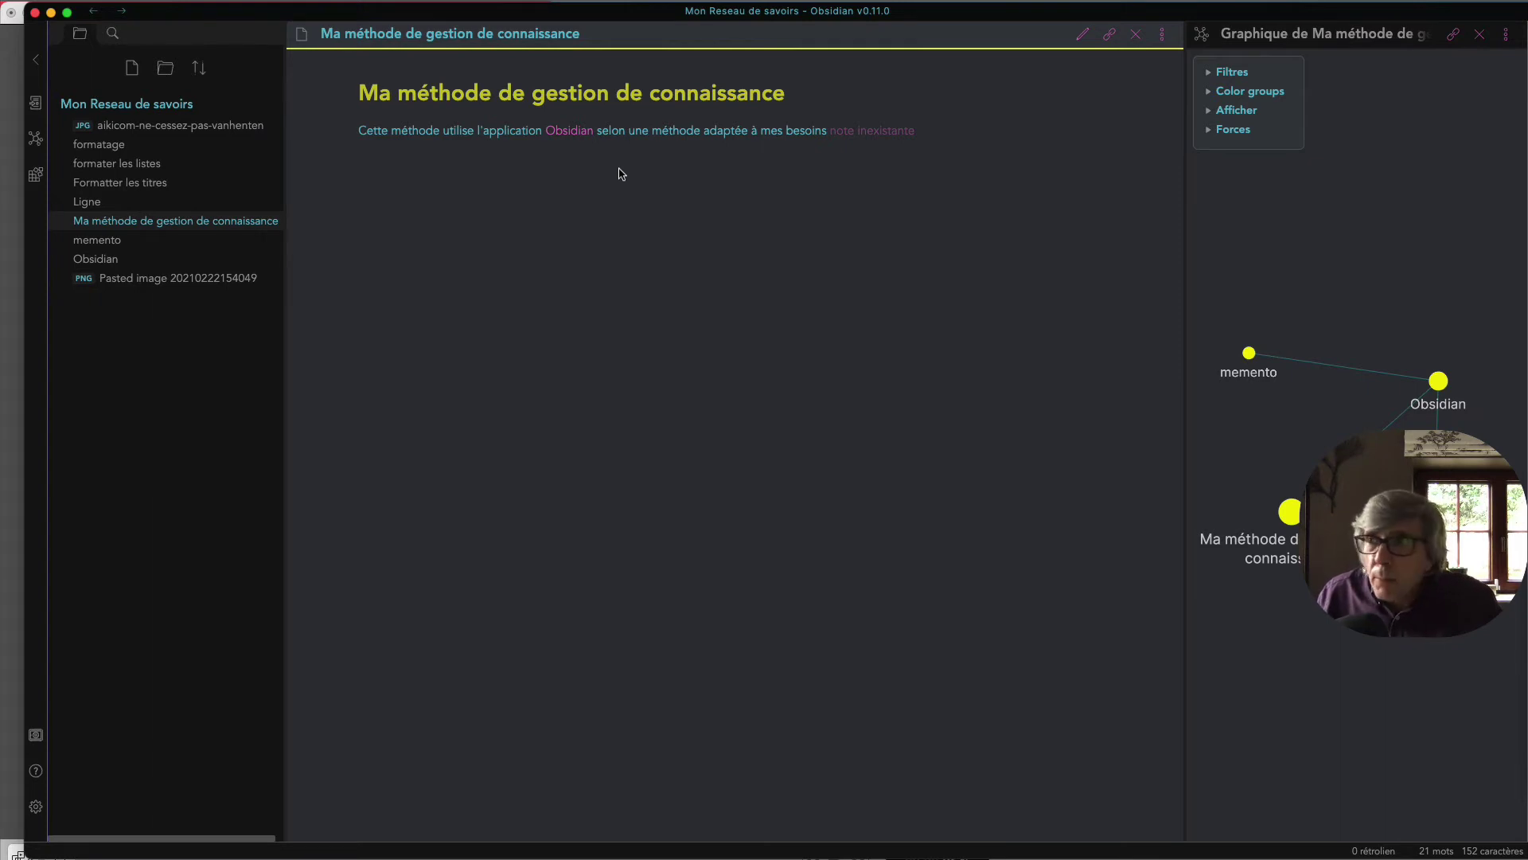
{"action": "key", "text": "super+e"}
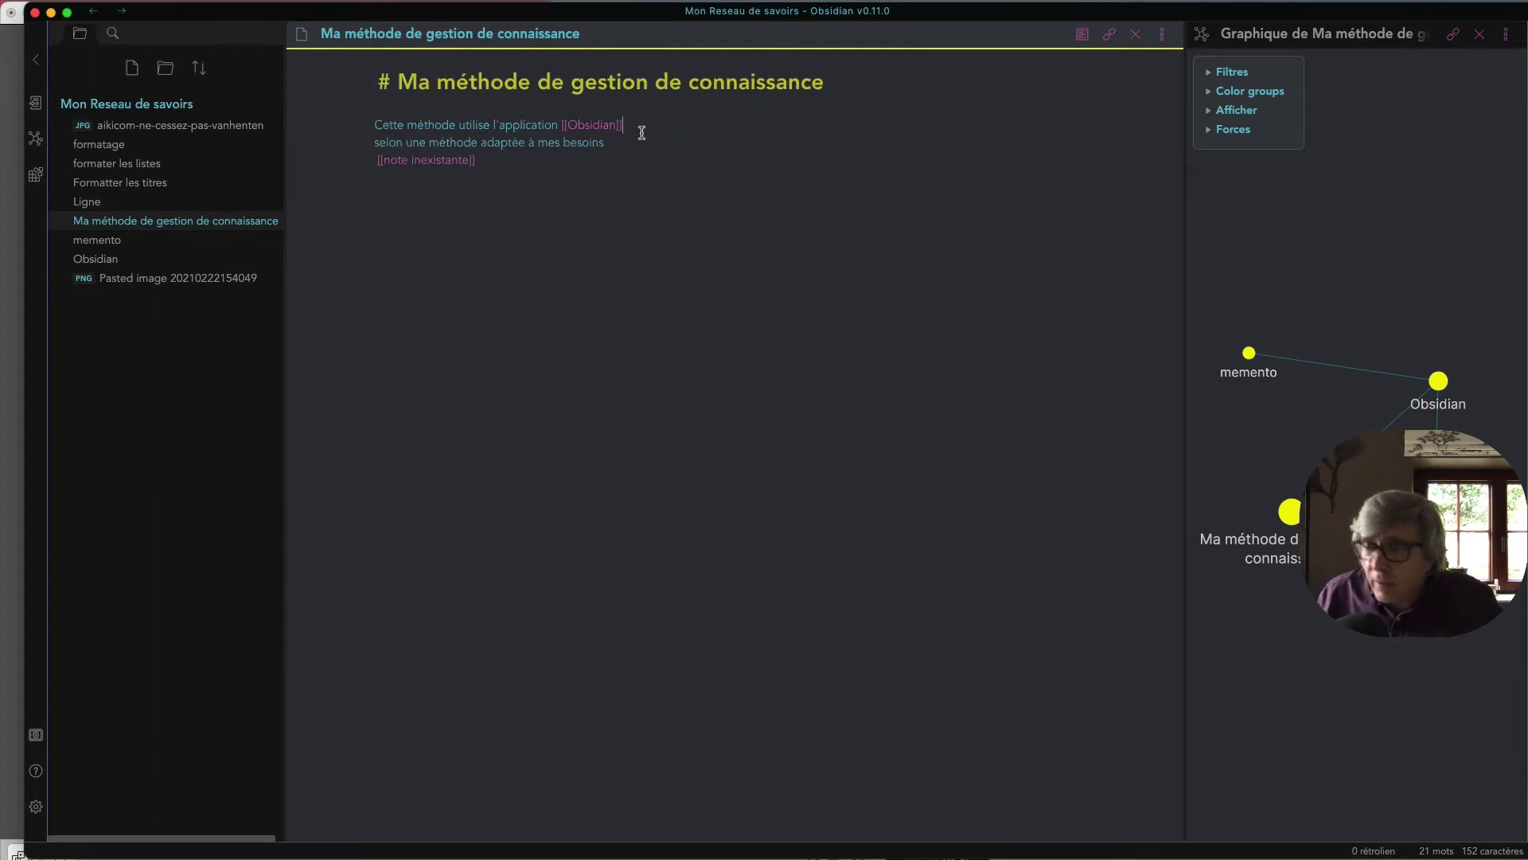
{"action": "key", "text": "Return"}
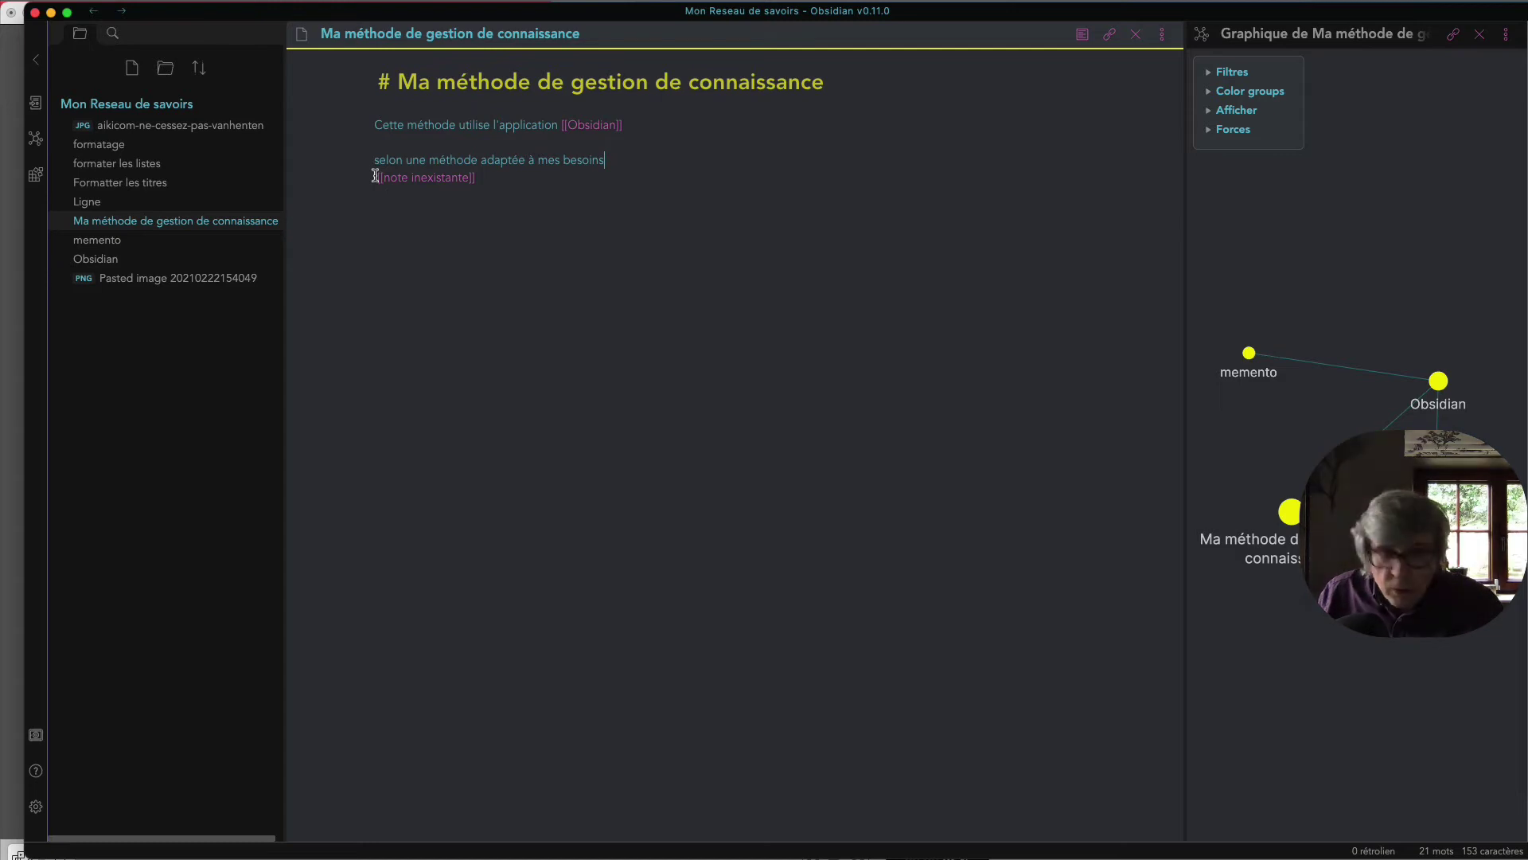
{"action": "key", "text": "super+e"}
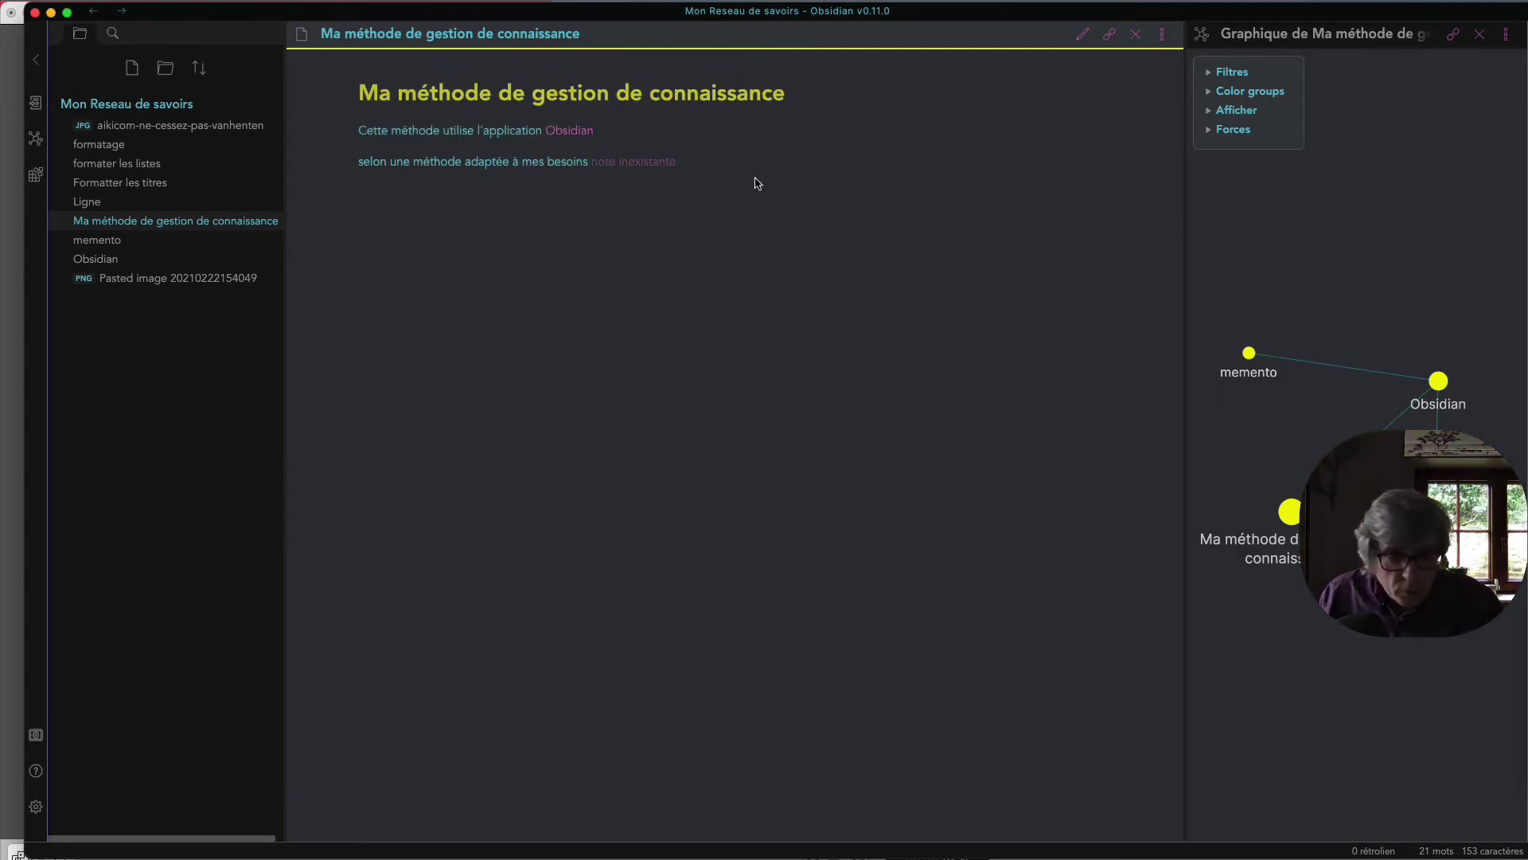
{"action": "key", "text": "super+e"}
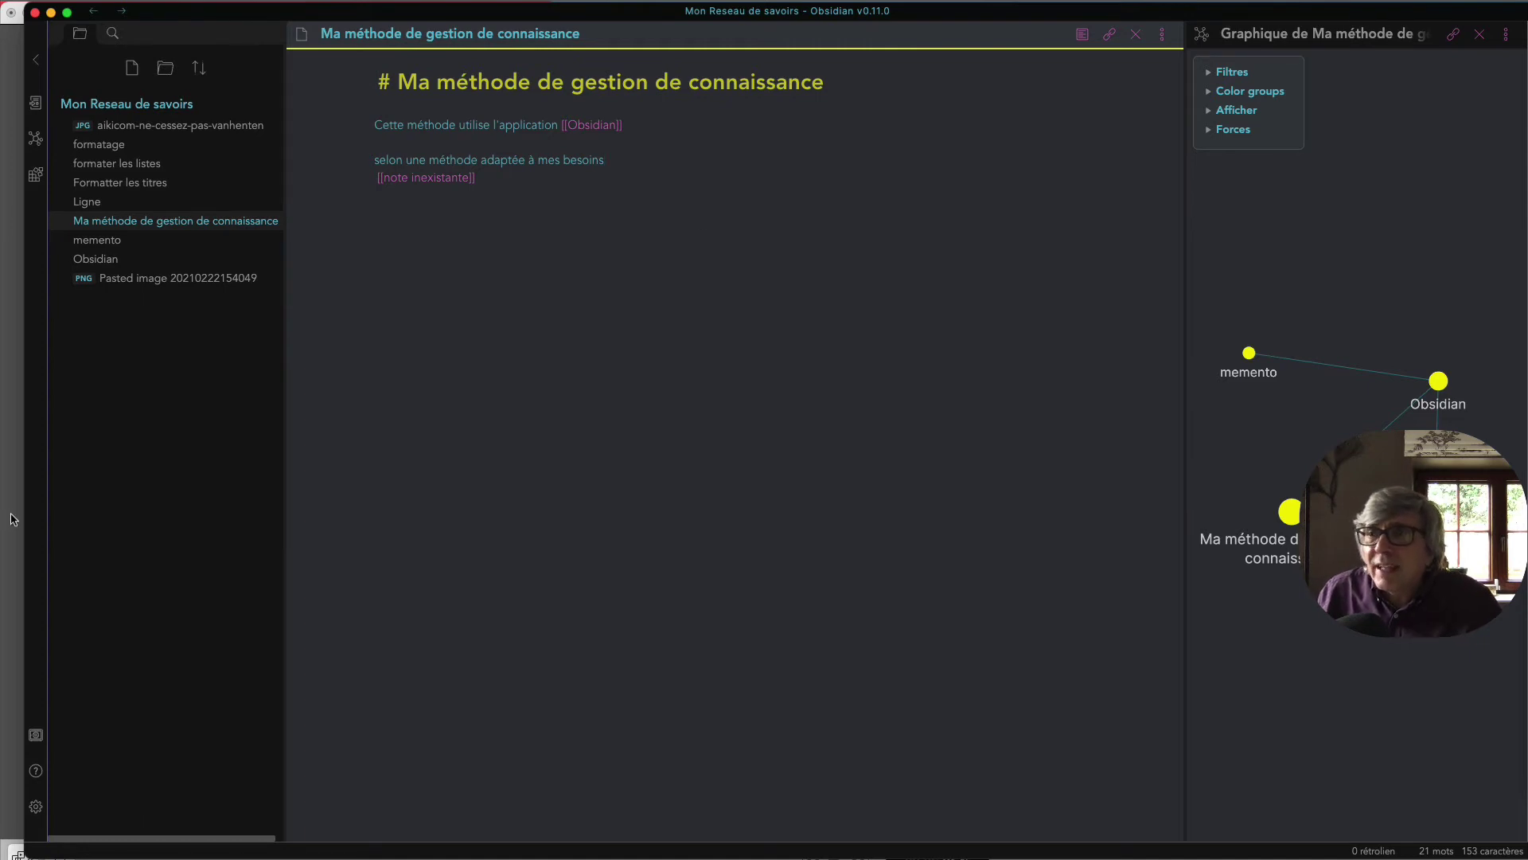
- Turn off "Sauts de ligne stricts" in the editor settings and close the settings
{"action": "left_click", "coordinate": [35, 808]}
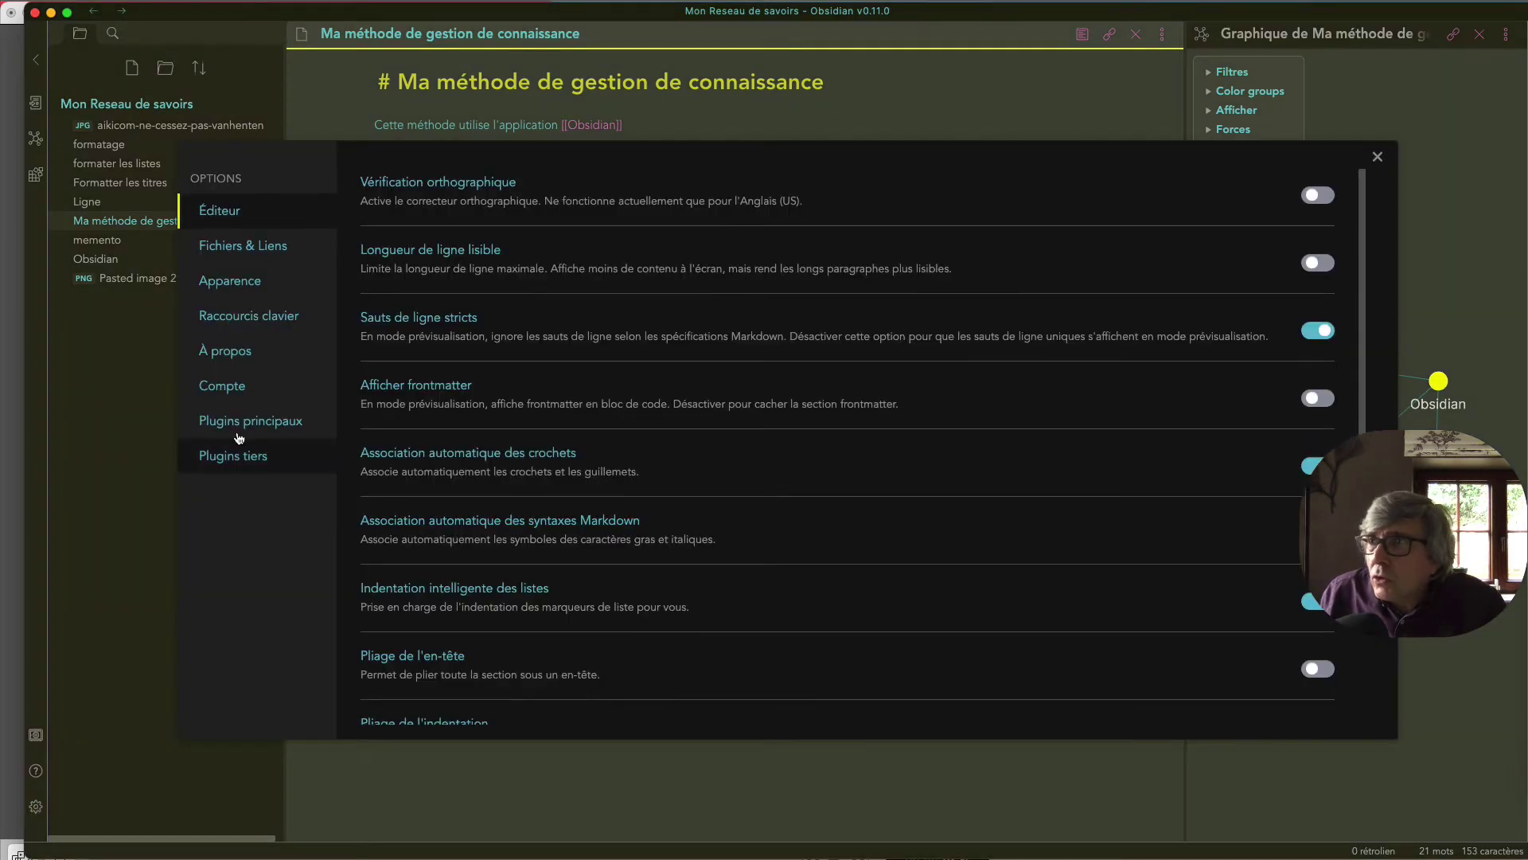
{"action": "left_click", "coordinate": [1316, 331]}
{"action": "left_click", "coordinate": [1313, 466]}
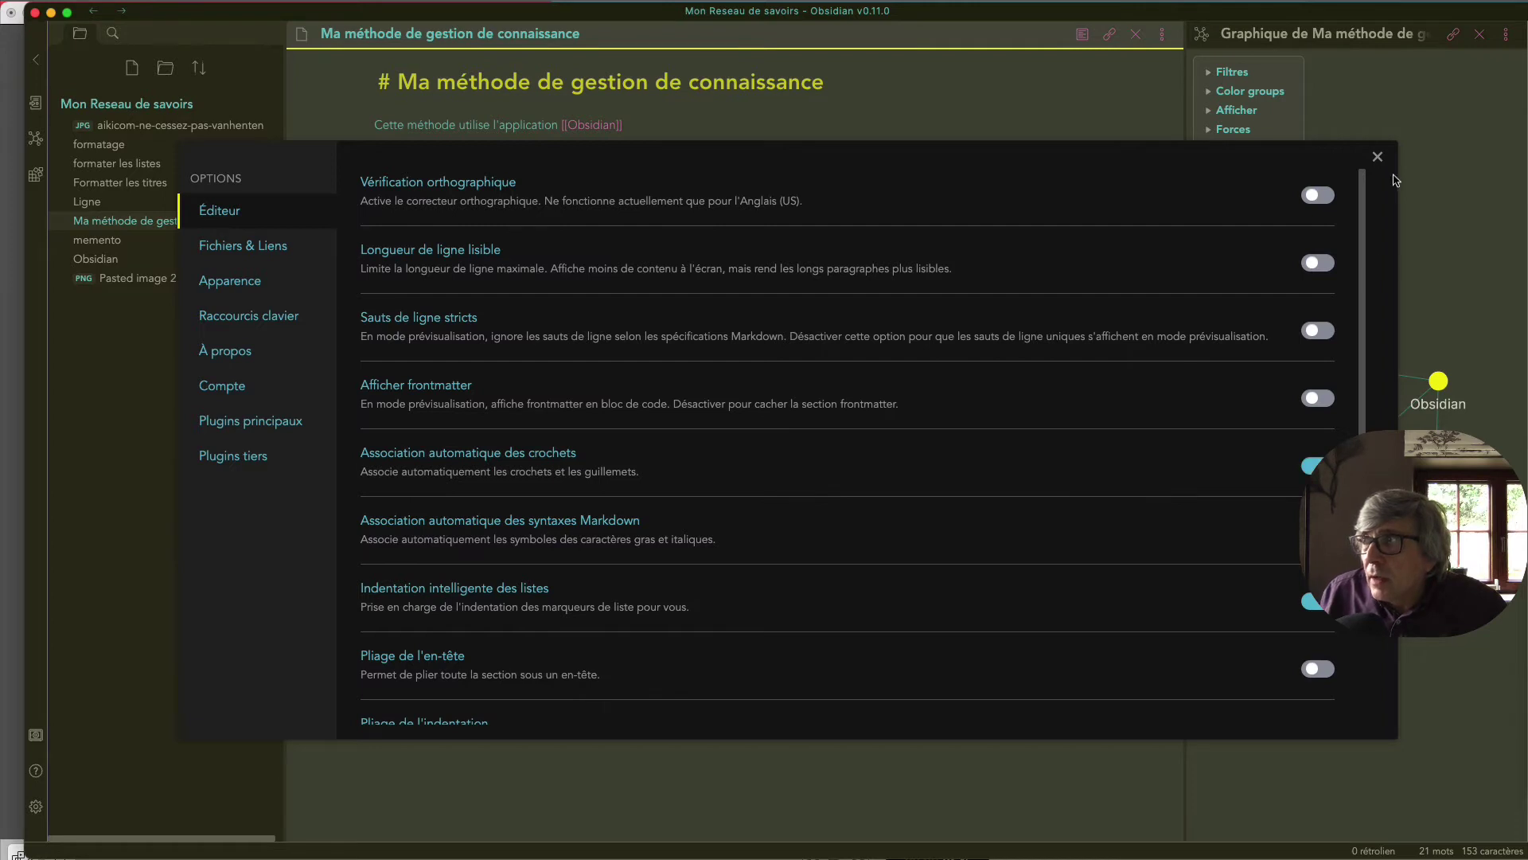
{"action": "left_click", "coordinate": [1377, 156]}
- After the [[note inexistante]] link, add the sample text "dfdfdf" 'eee' (rrrr) [erere ] to try automatic bracket and quote pairing
{"action": "left_click", "coordinate": [521, 186]}
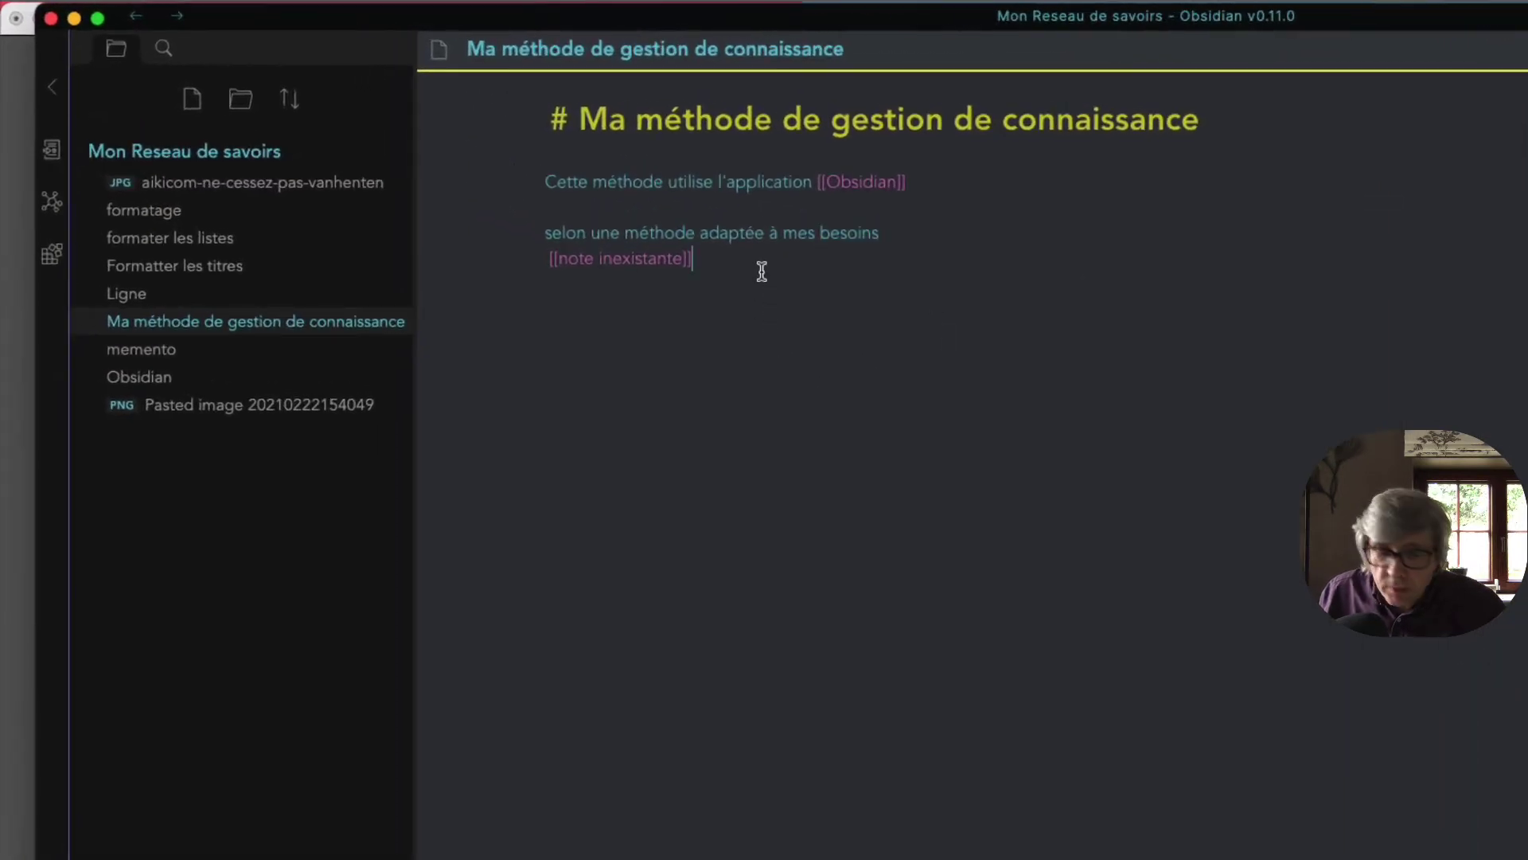
{"action": "type", "text": "\"dfdfdf"}
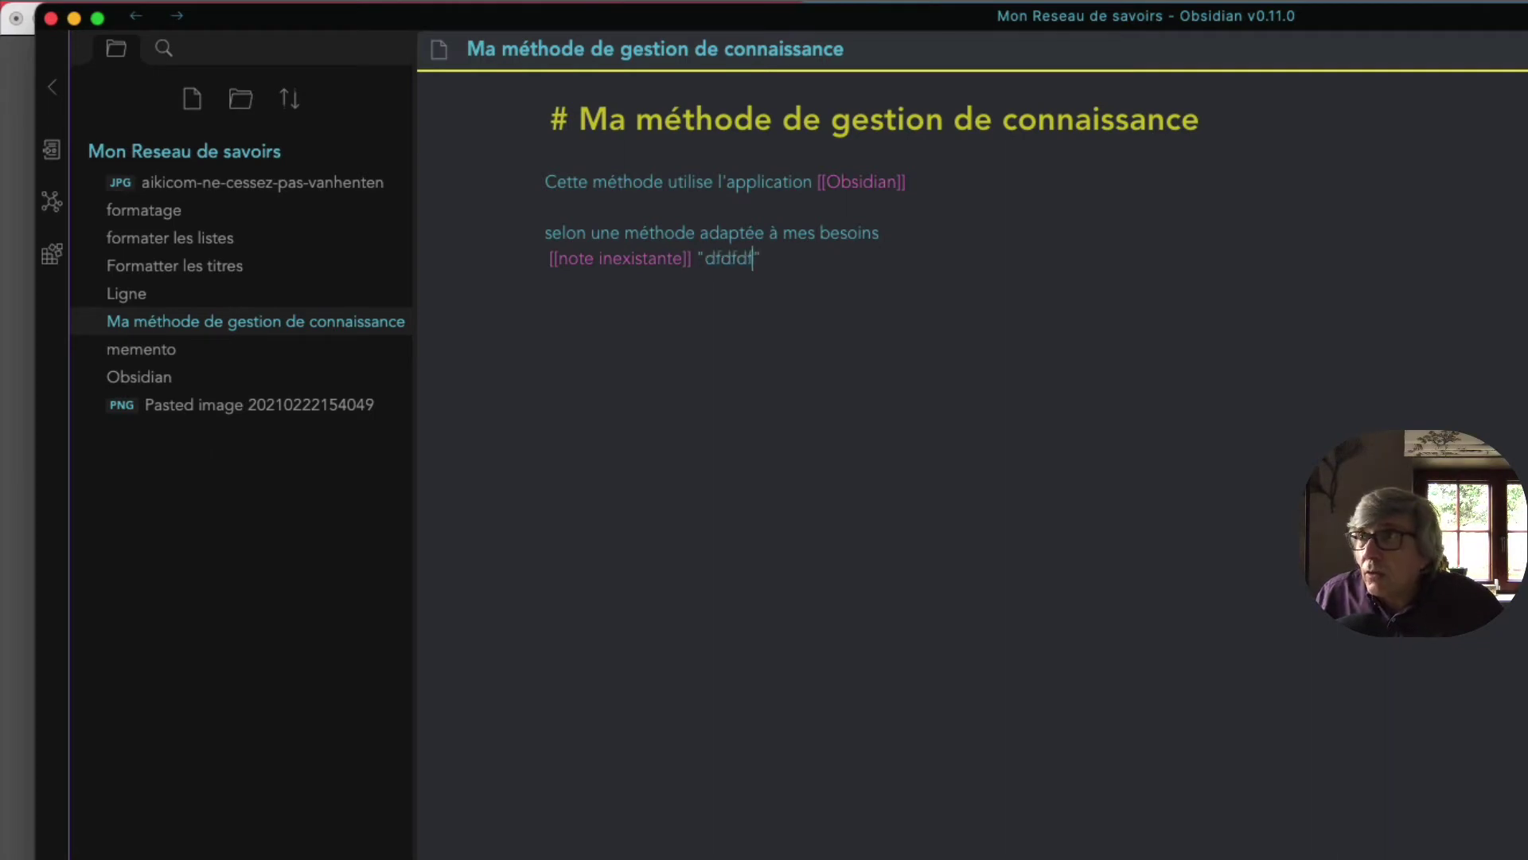
{"action": "key", "text": "Right"}
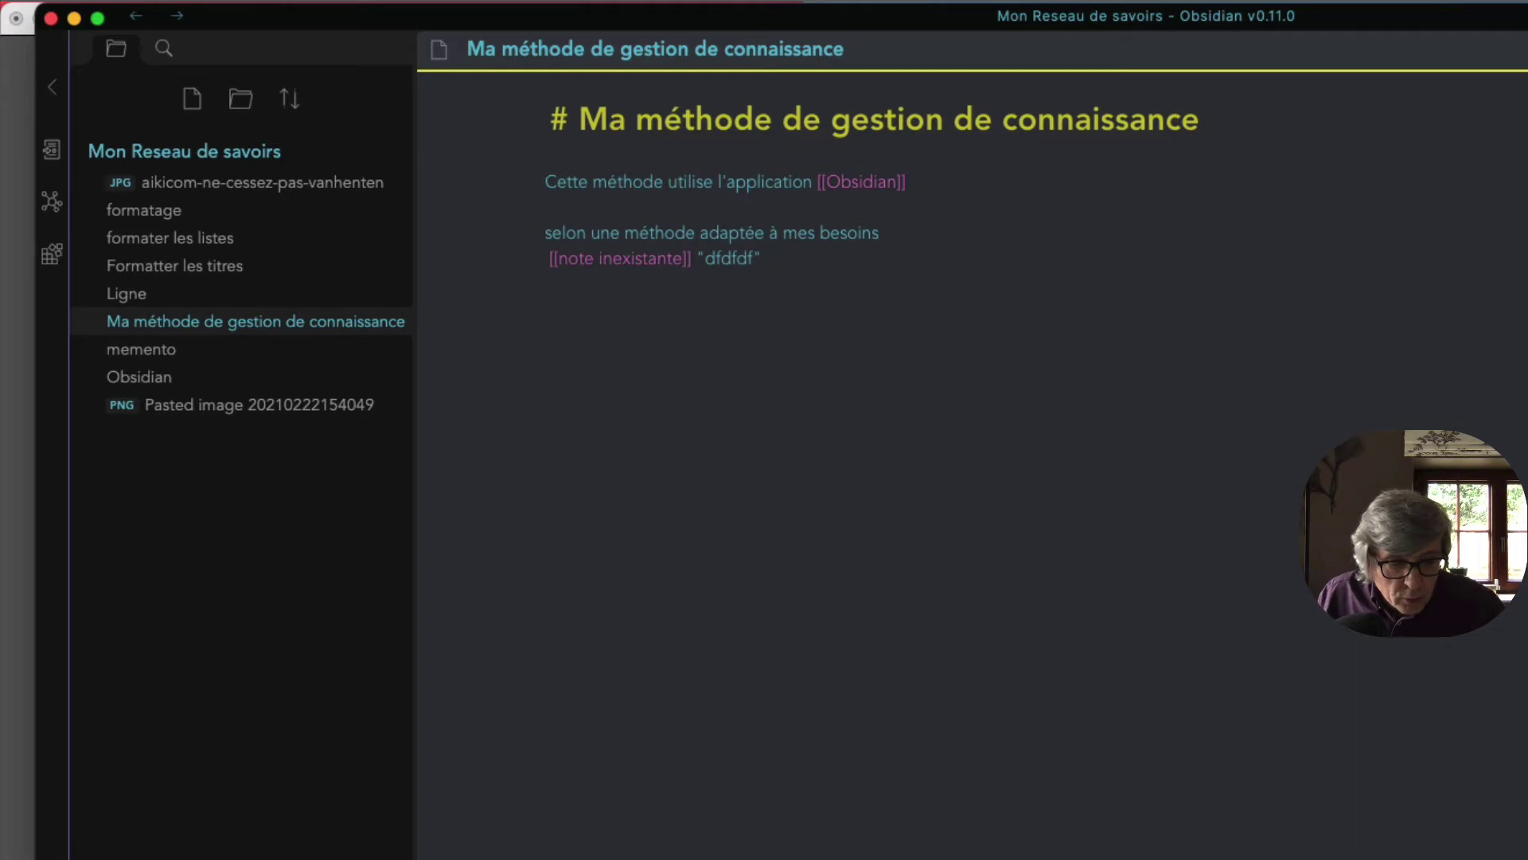
{"action": "type", "text": "'eee"}
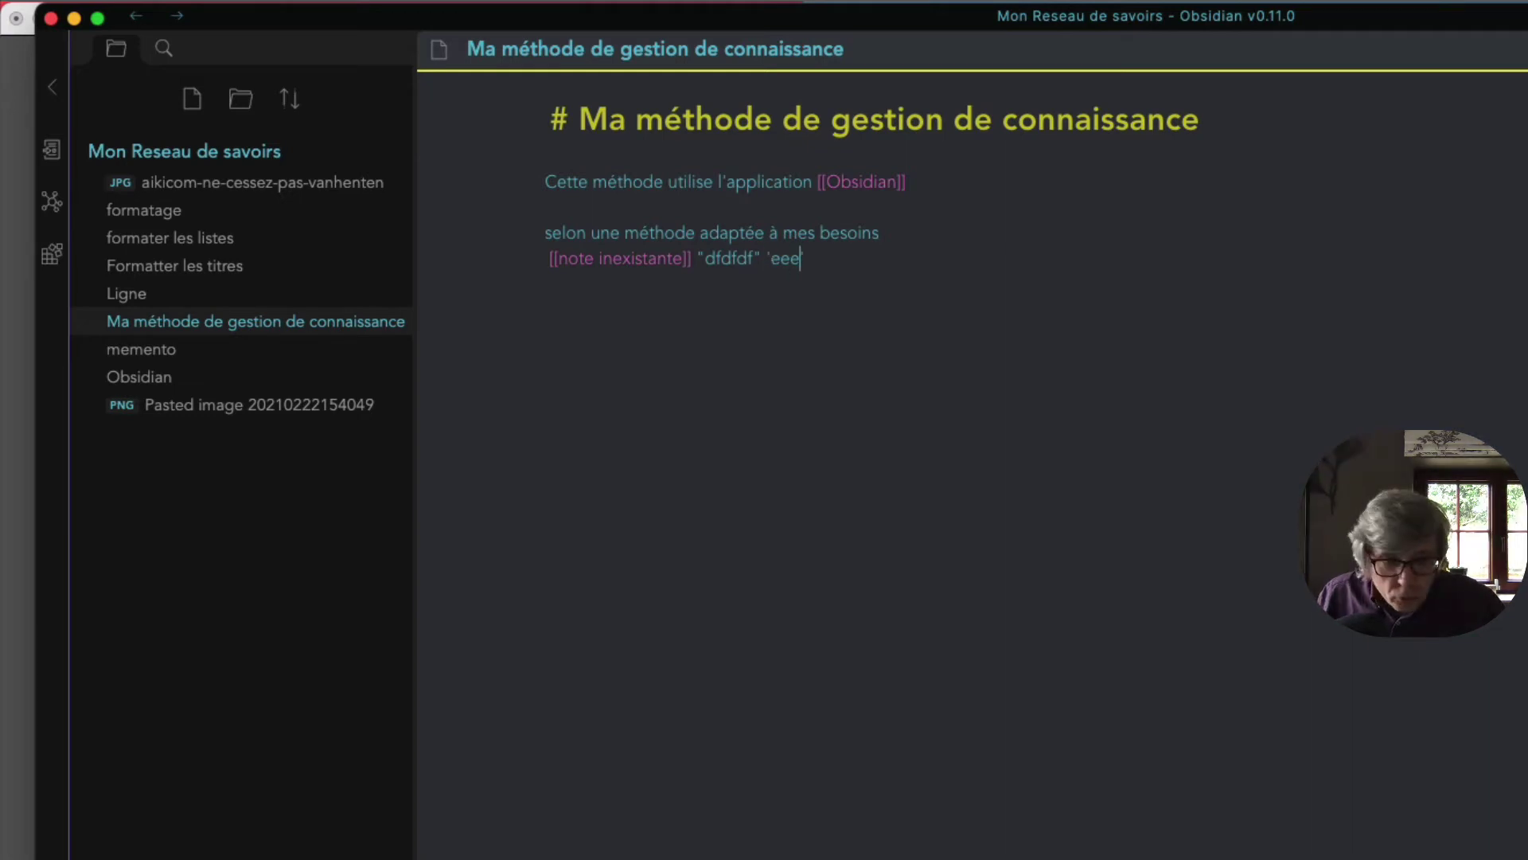
{"action": "type", "text": "' (rr"}
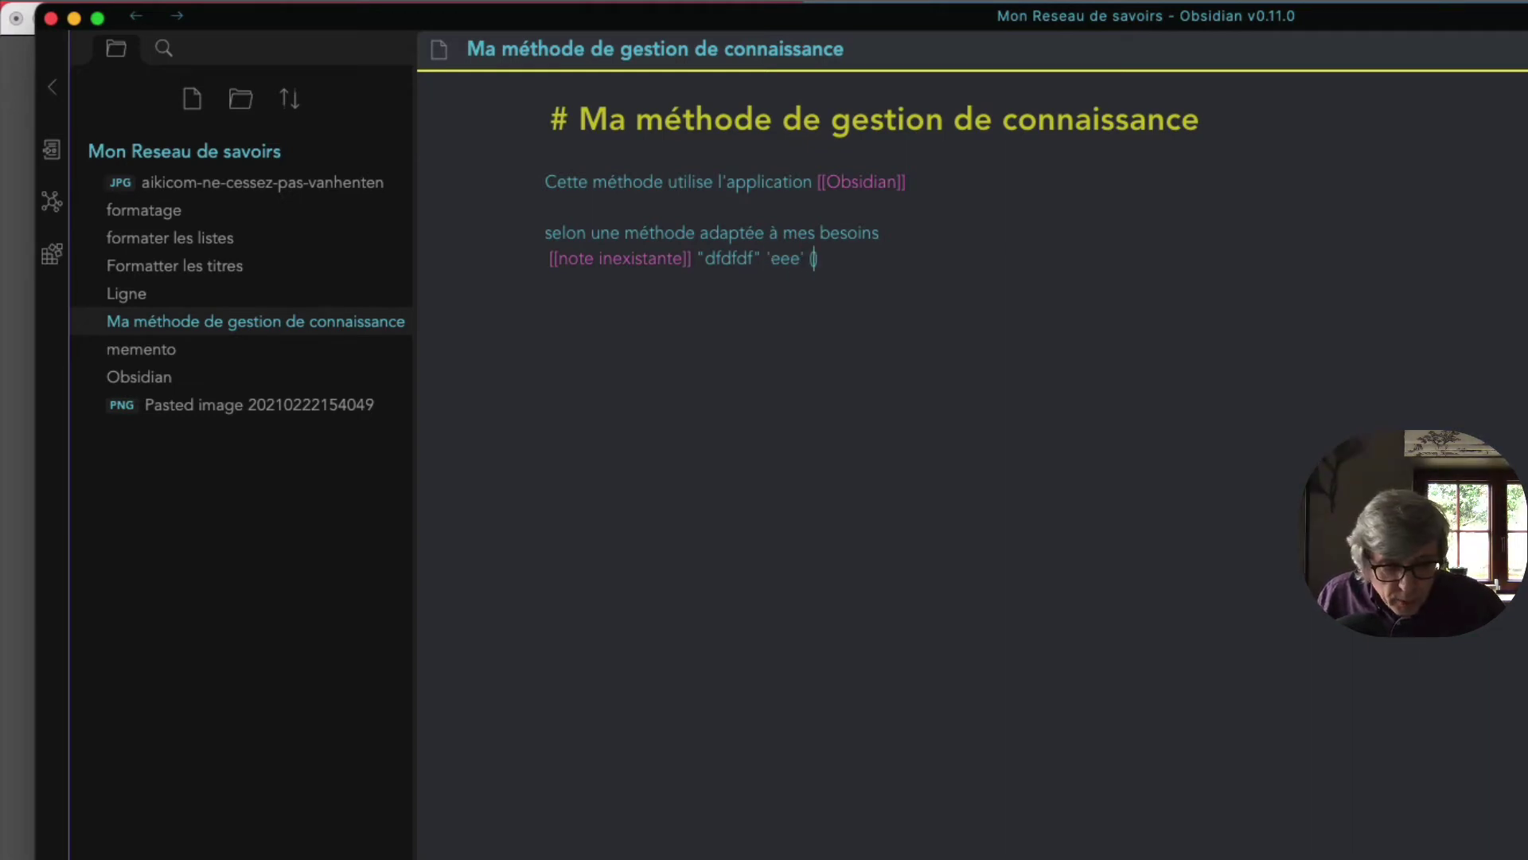
{"action": "type", "text": "rr"}
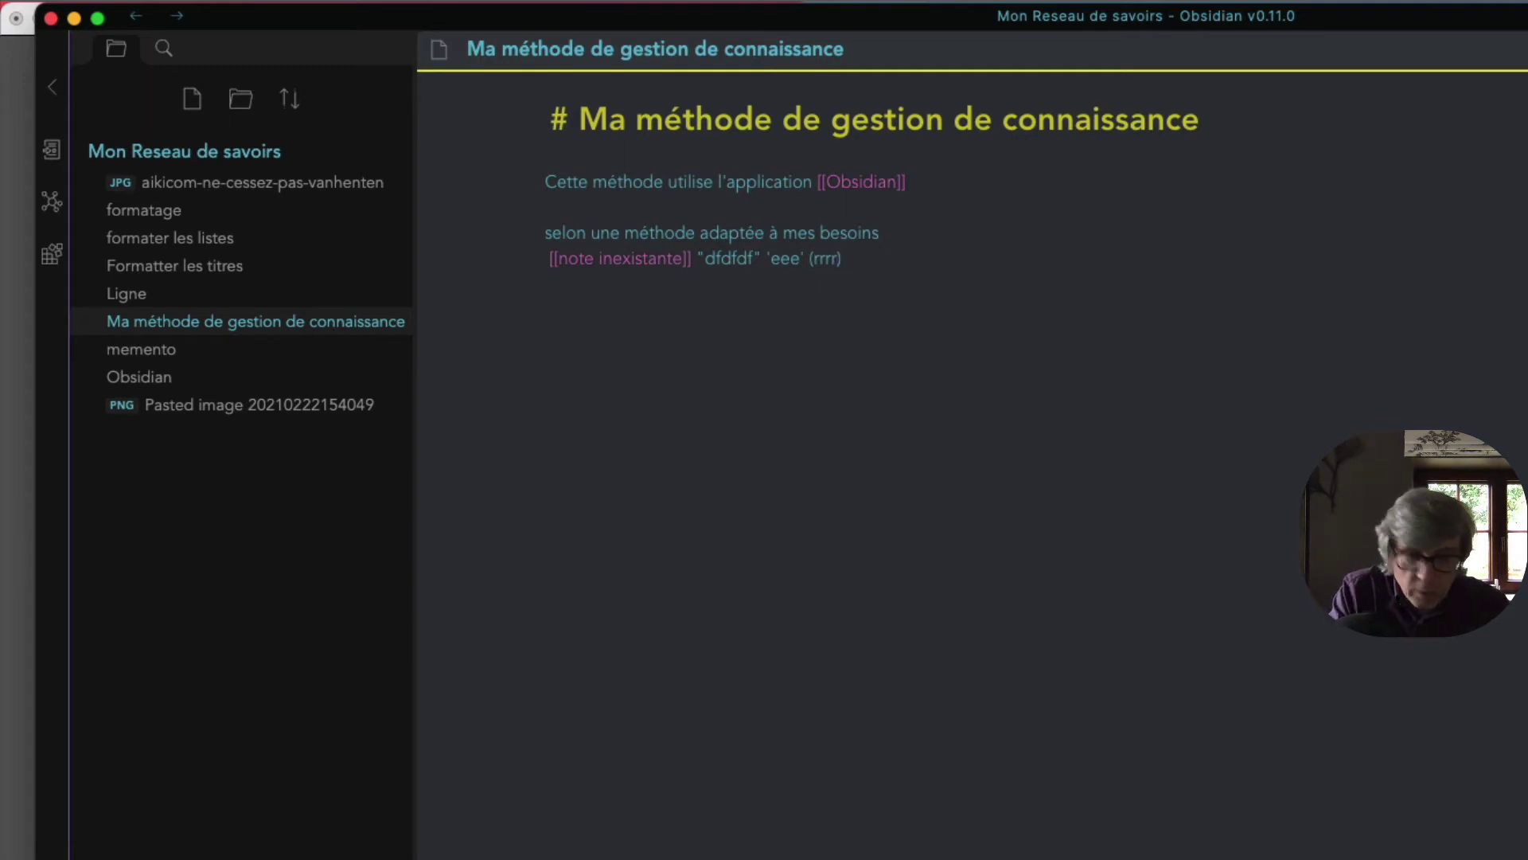
{"action": "type", "text": ") [erere"}
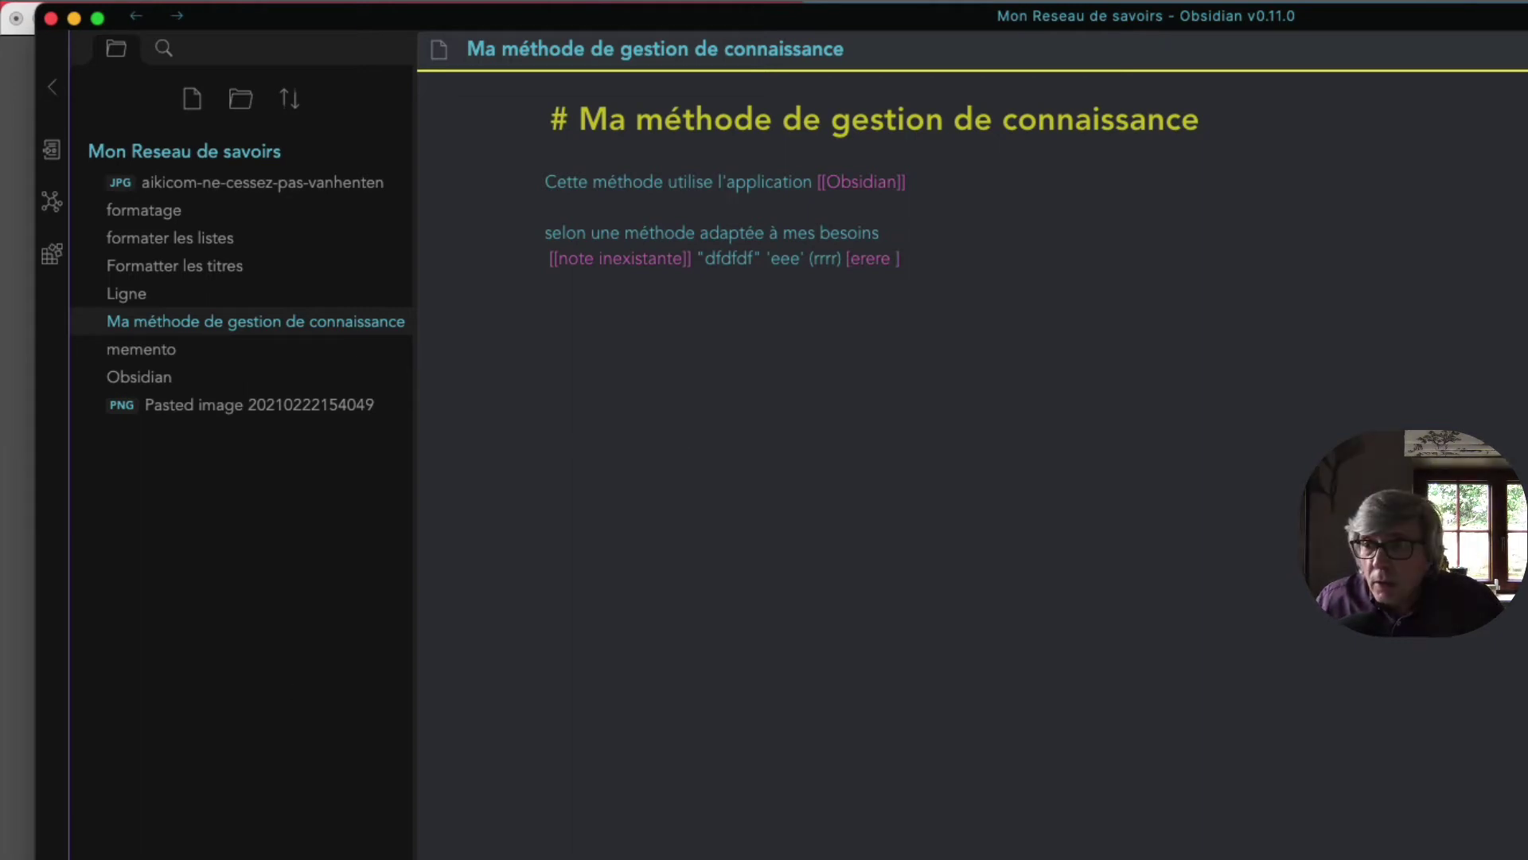
- Turn off "Association automatique des crochets" and test it by entering an opening double quote followed by sdsdsds on a new line
{"action": "key", "text": "ctrl+comma"}
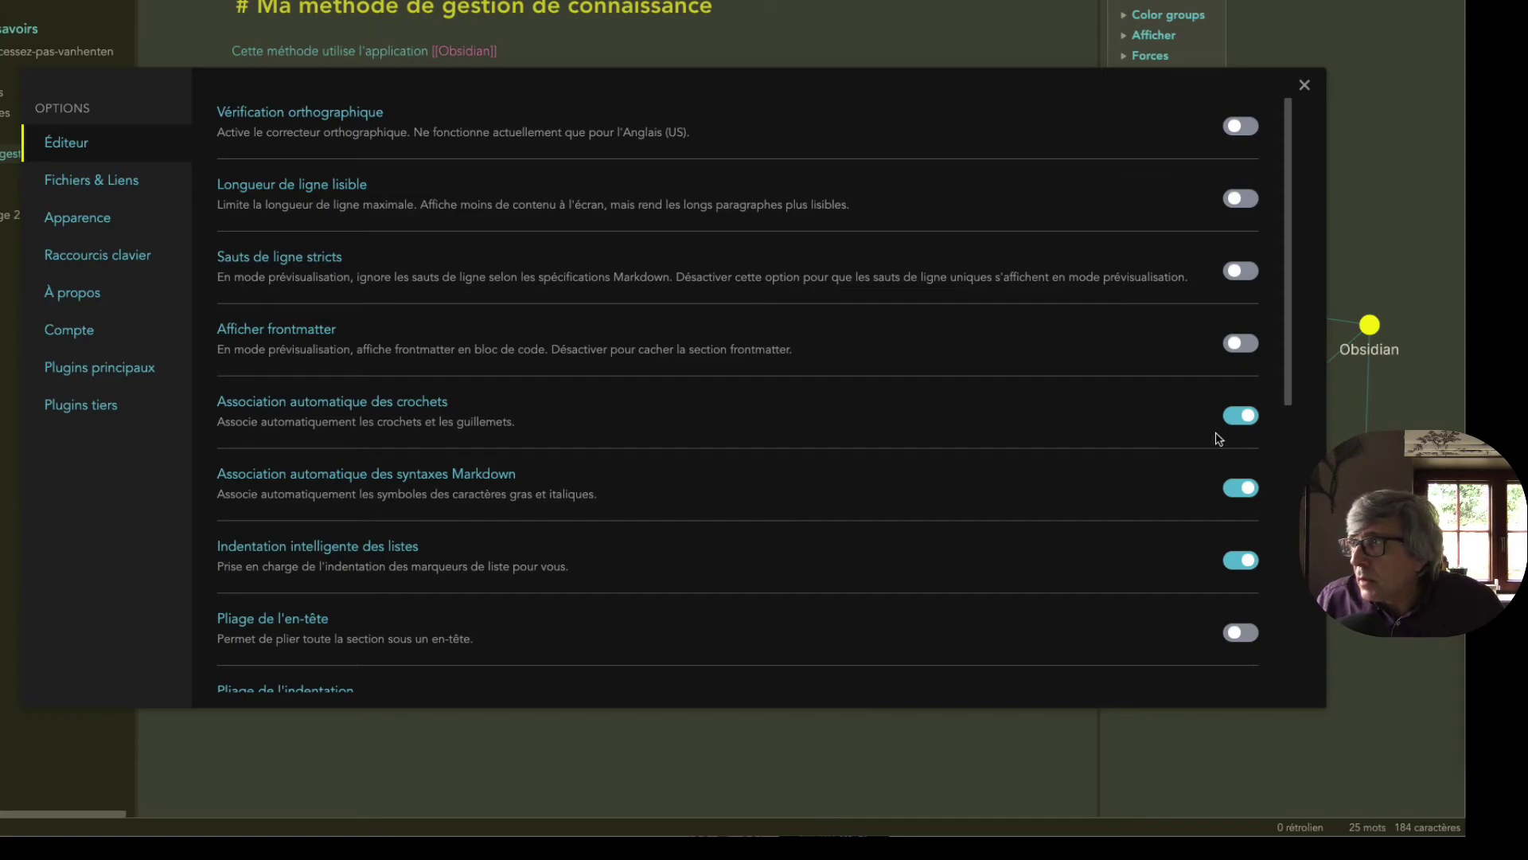
{"action": "left_click", "coordinate": [1240, 415]}
{"action": "left_click", "coordinate": [1304, 85]}
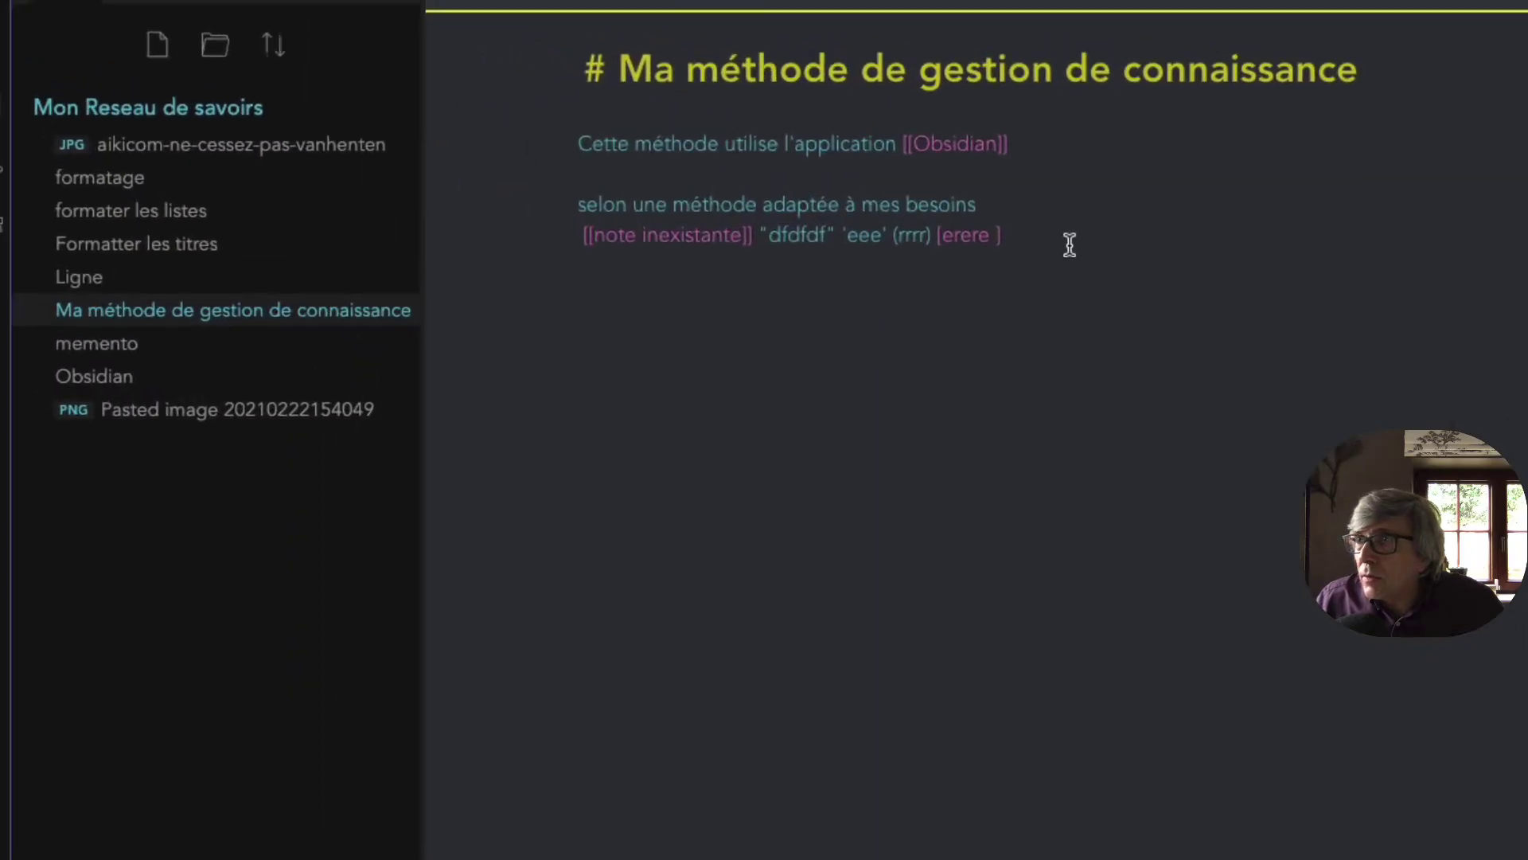
{"action": "key", "text": "Return"}
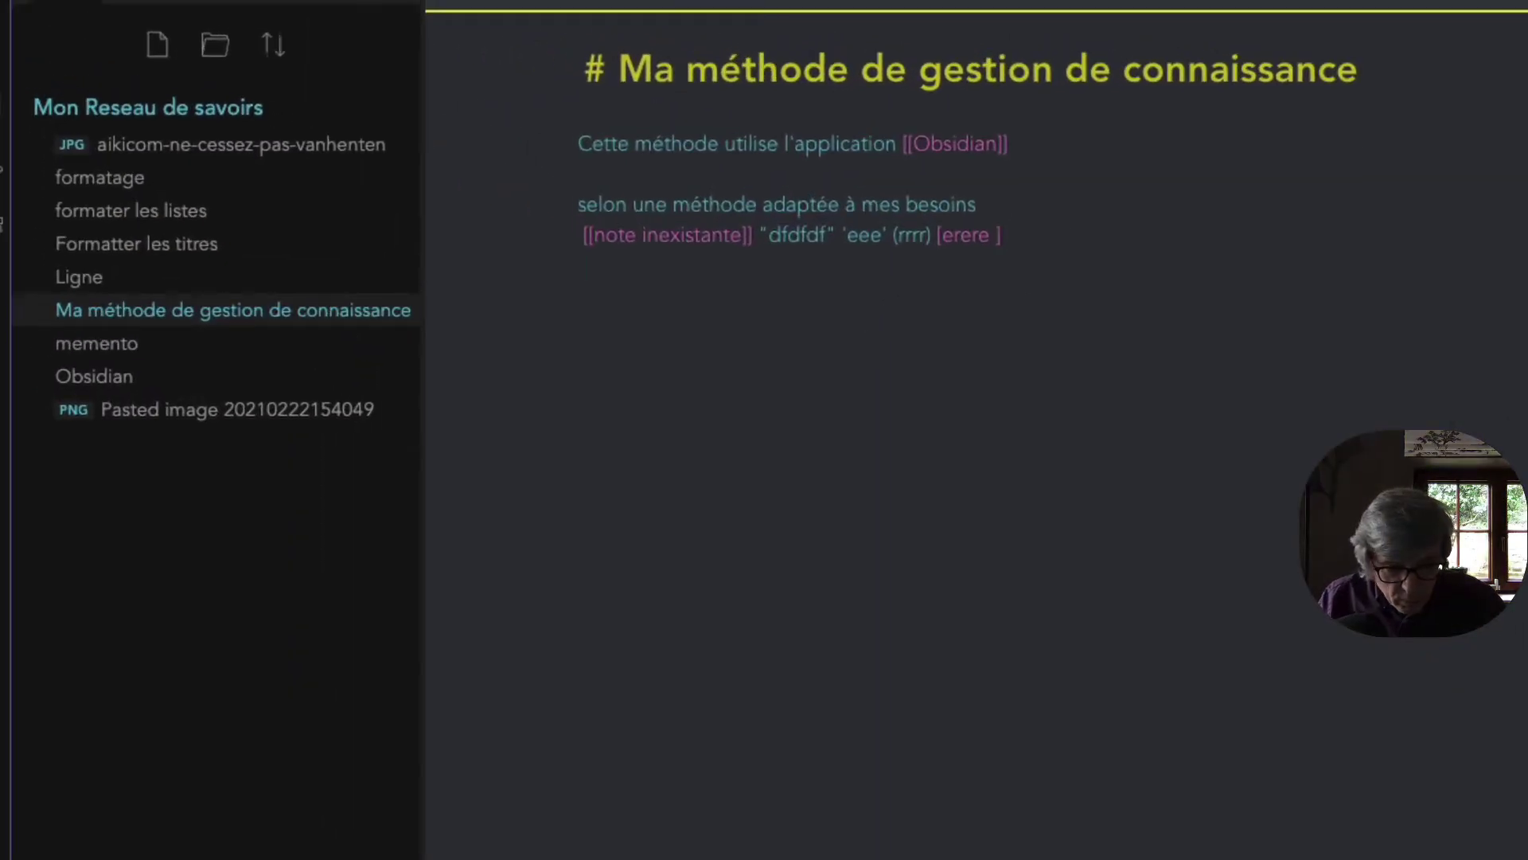
{"action": "type", "text": "\"sdsdsds"}
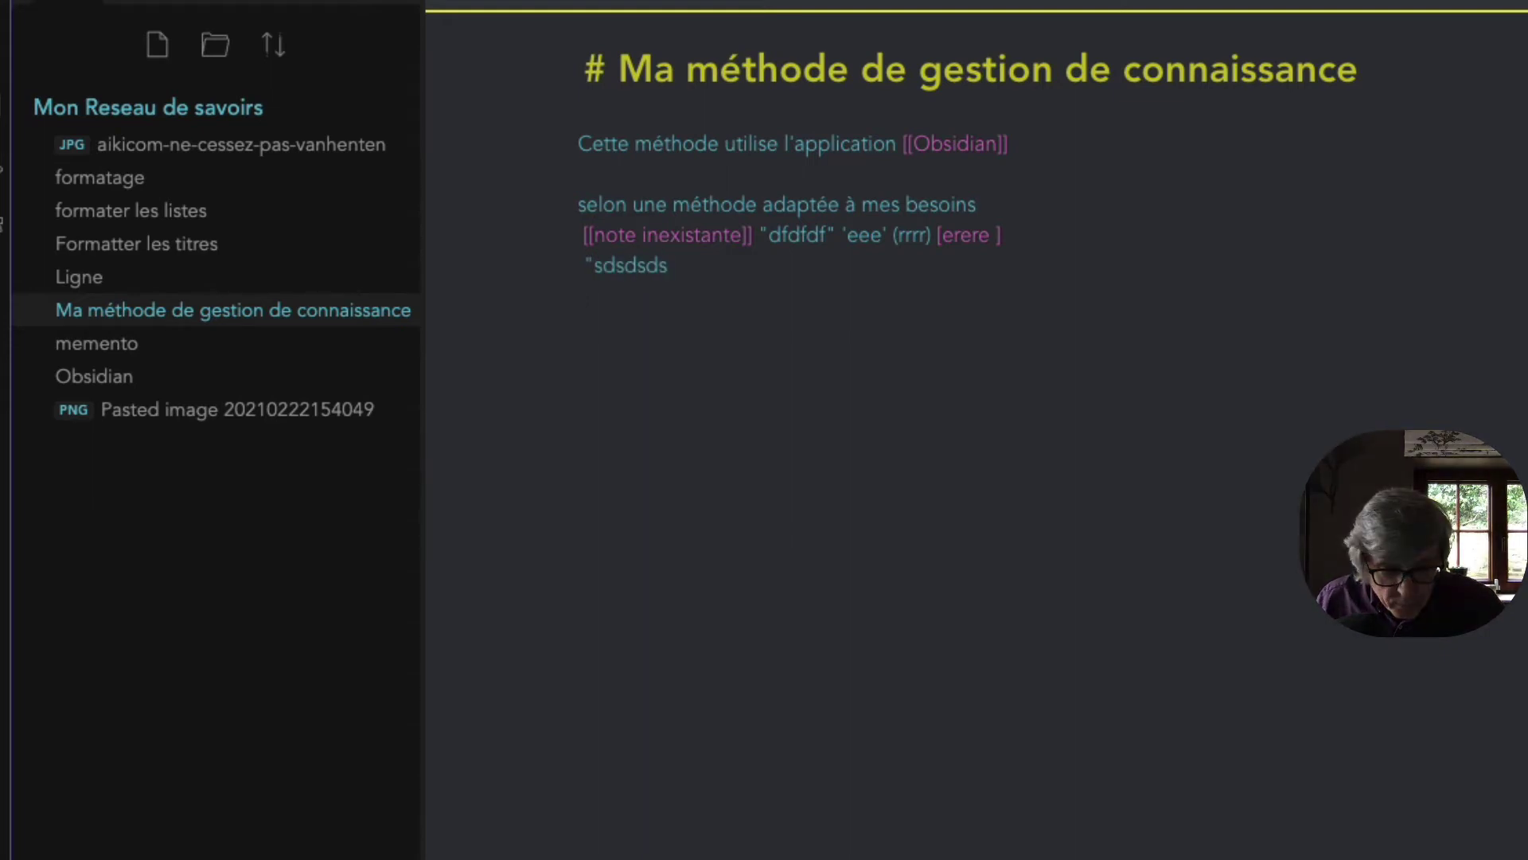
- Continue the test line with an unclosed single quote, parenthesis and bracket, adding 'dfdfdfdf (dfdfdfd [sdsds without closing characters
{"action": "type", "text": " 'dfdfdfdf "}
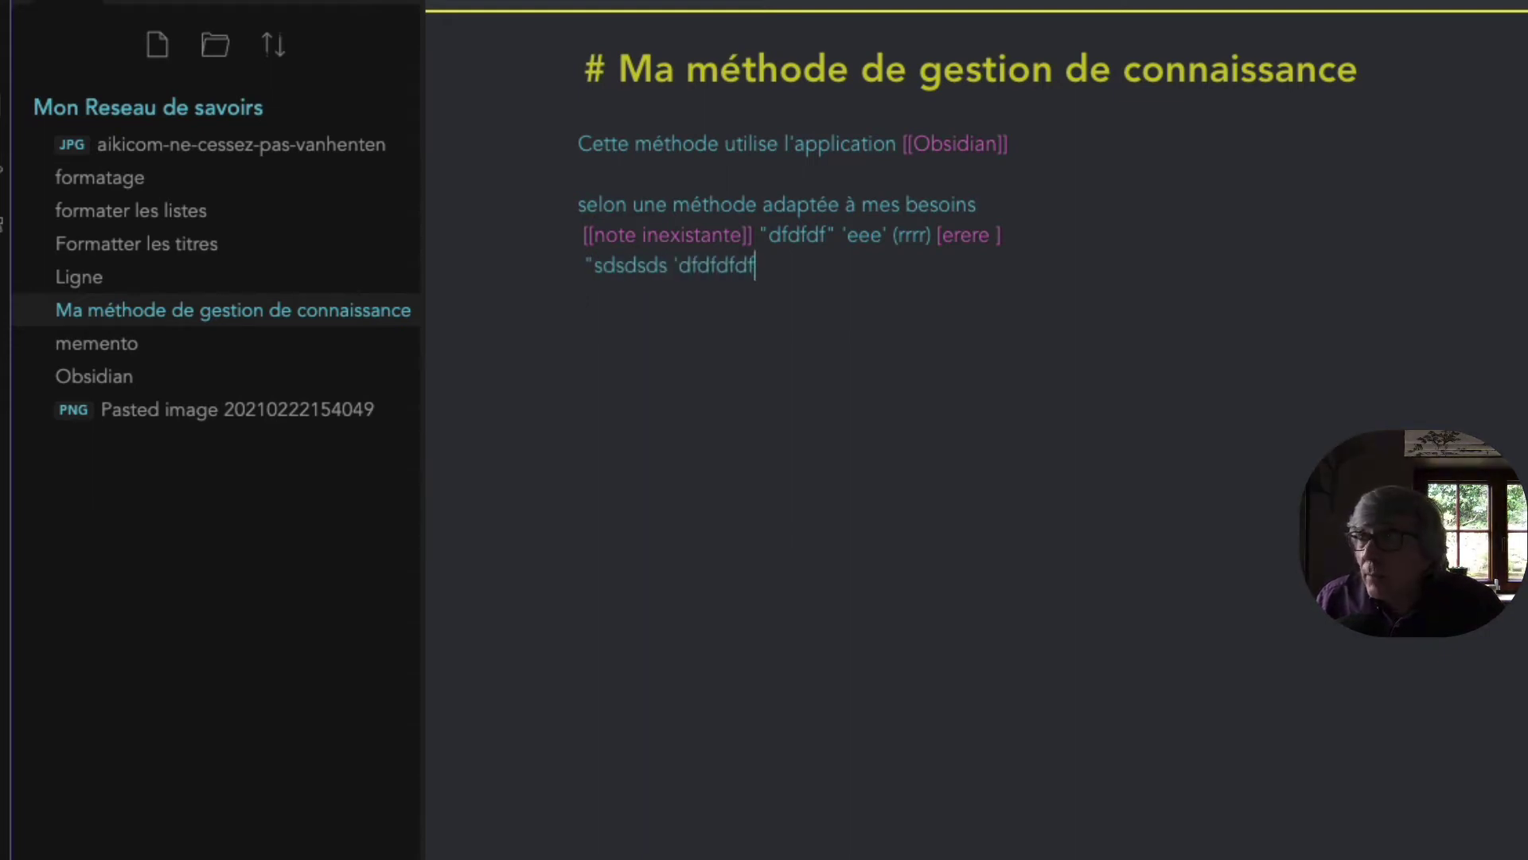
{"action": "type", "text": "(dfdfdfd "}
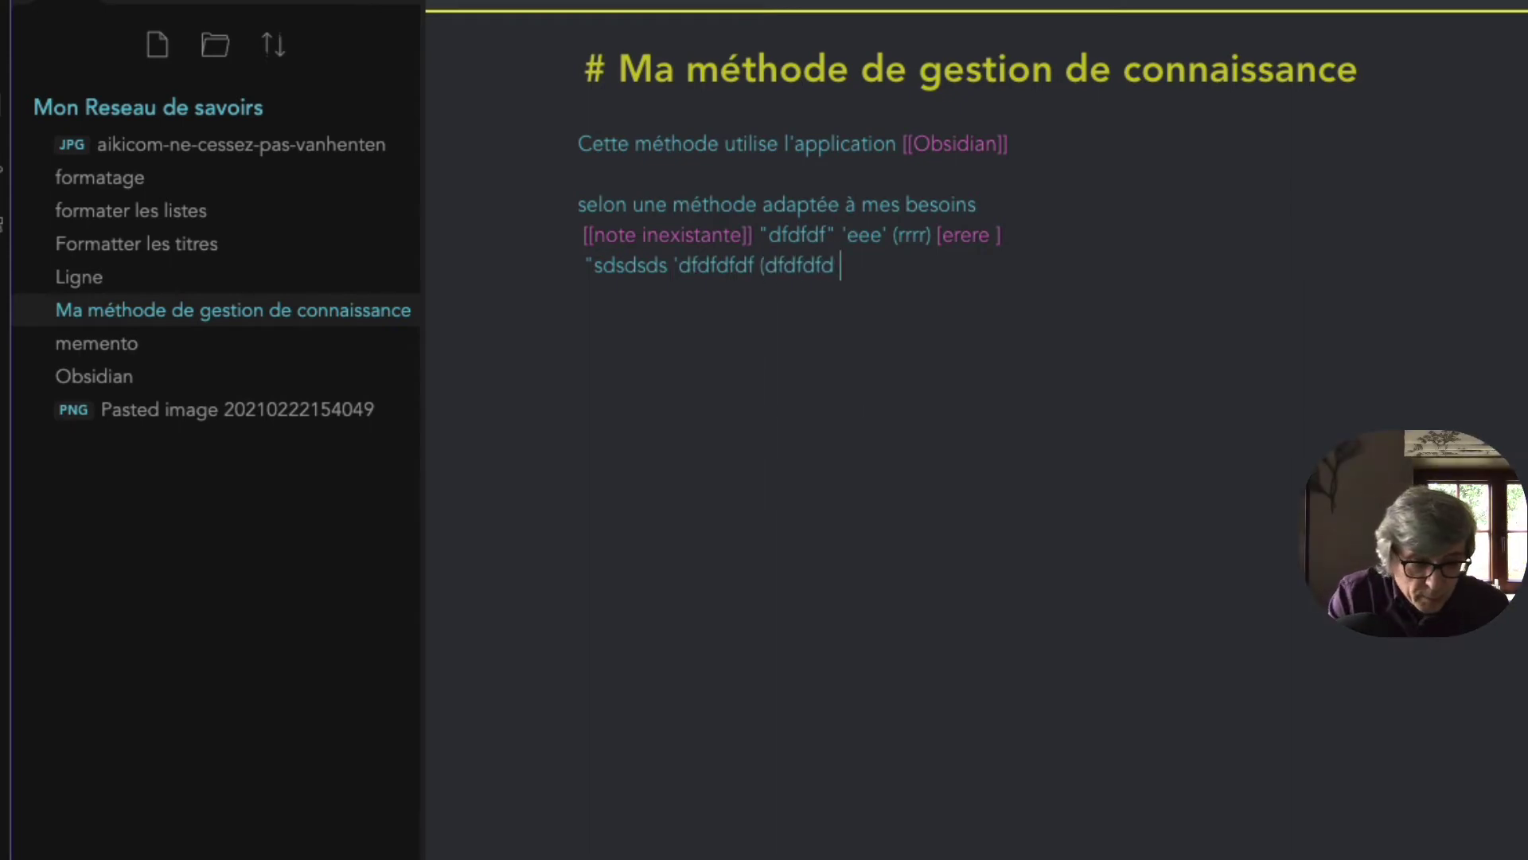
{"action": "type", "text": "[sdsds"}
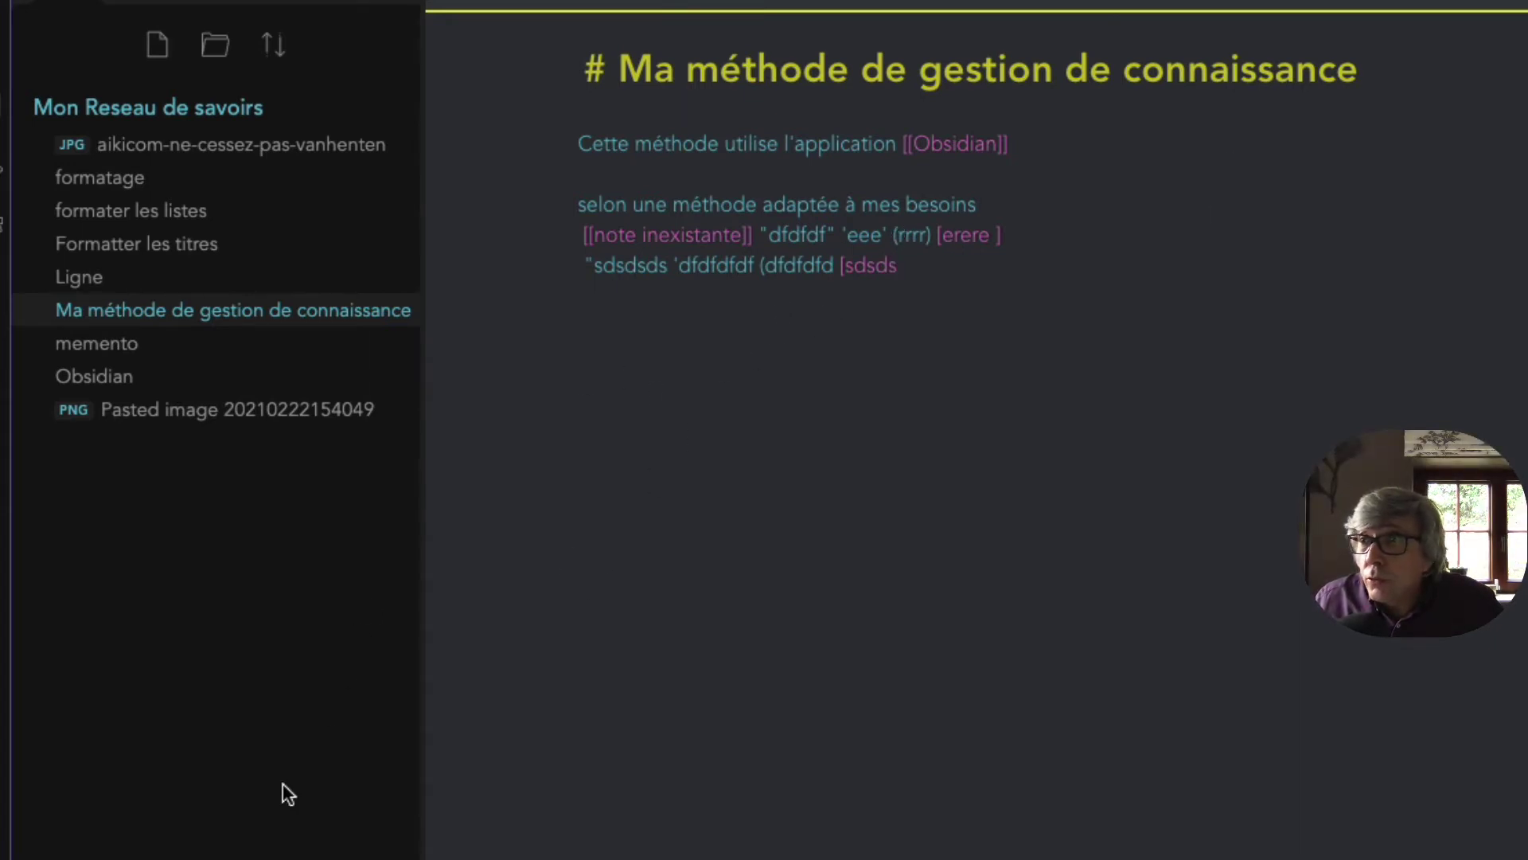
- Turn on "Association automatique des crochets", "Pliage de l'indentation" and "Pliage de l'en-tête" in the editor settings, and close the settings
{"action": "key", "text": "ctrl+comma"}
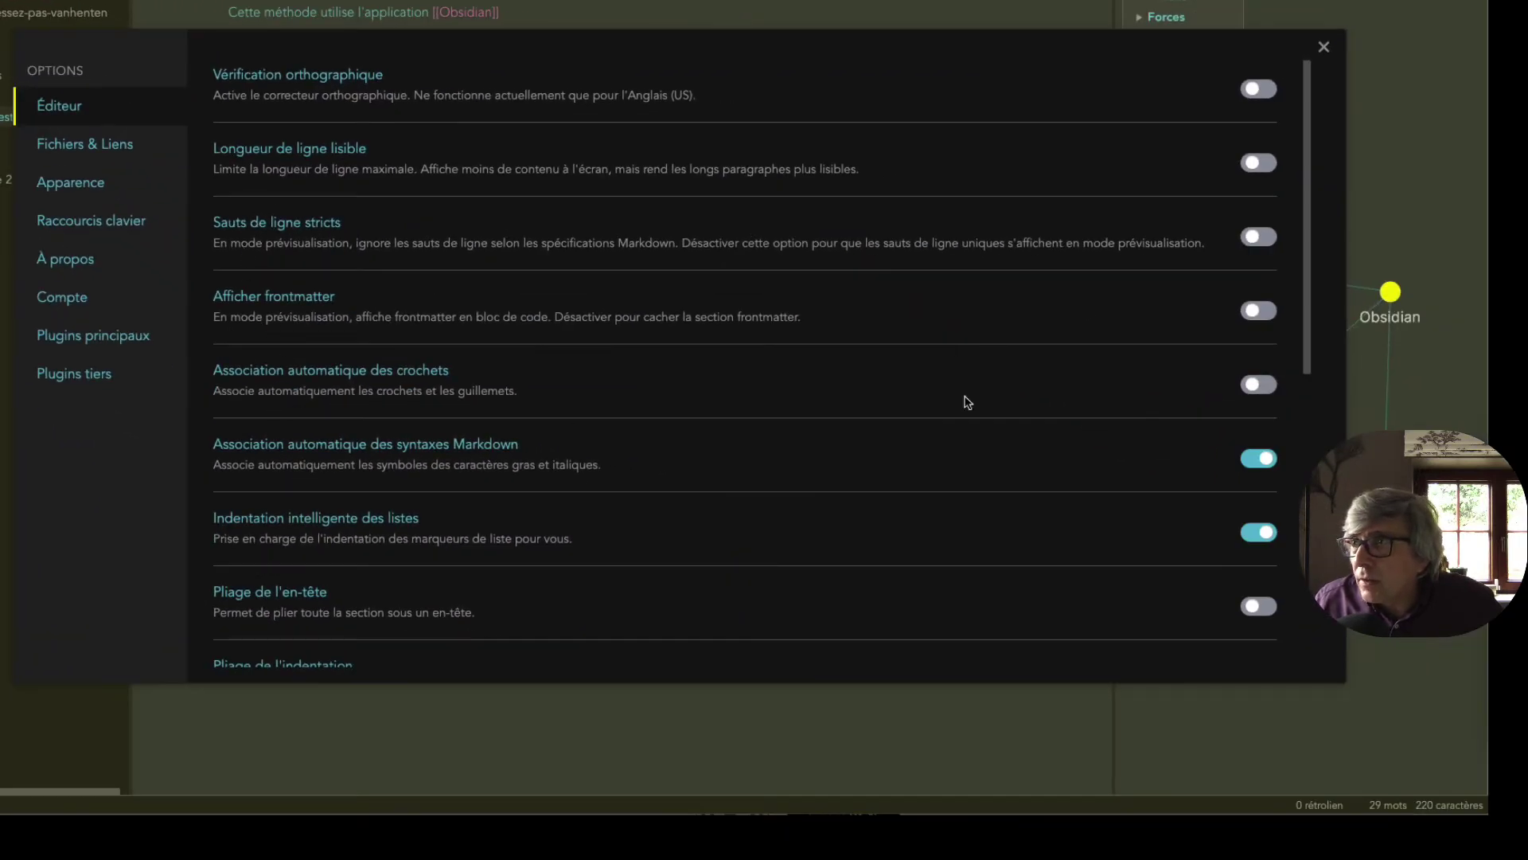
{"action": "left_click", "coordinate": [1261, 386]}
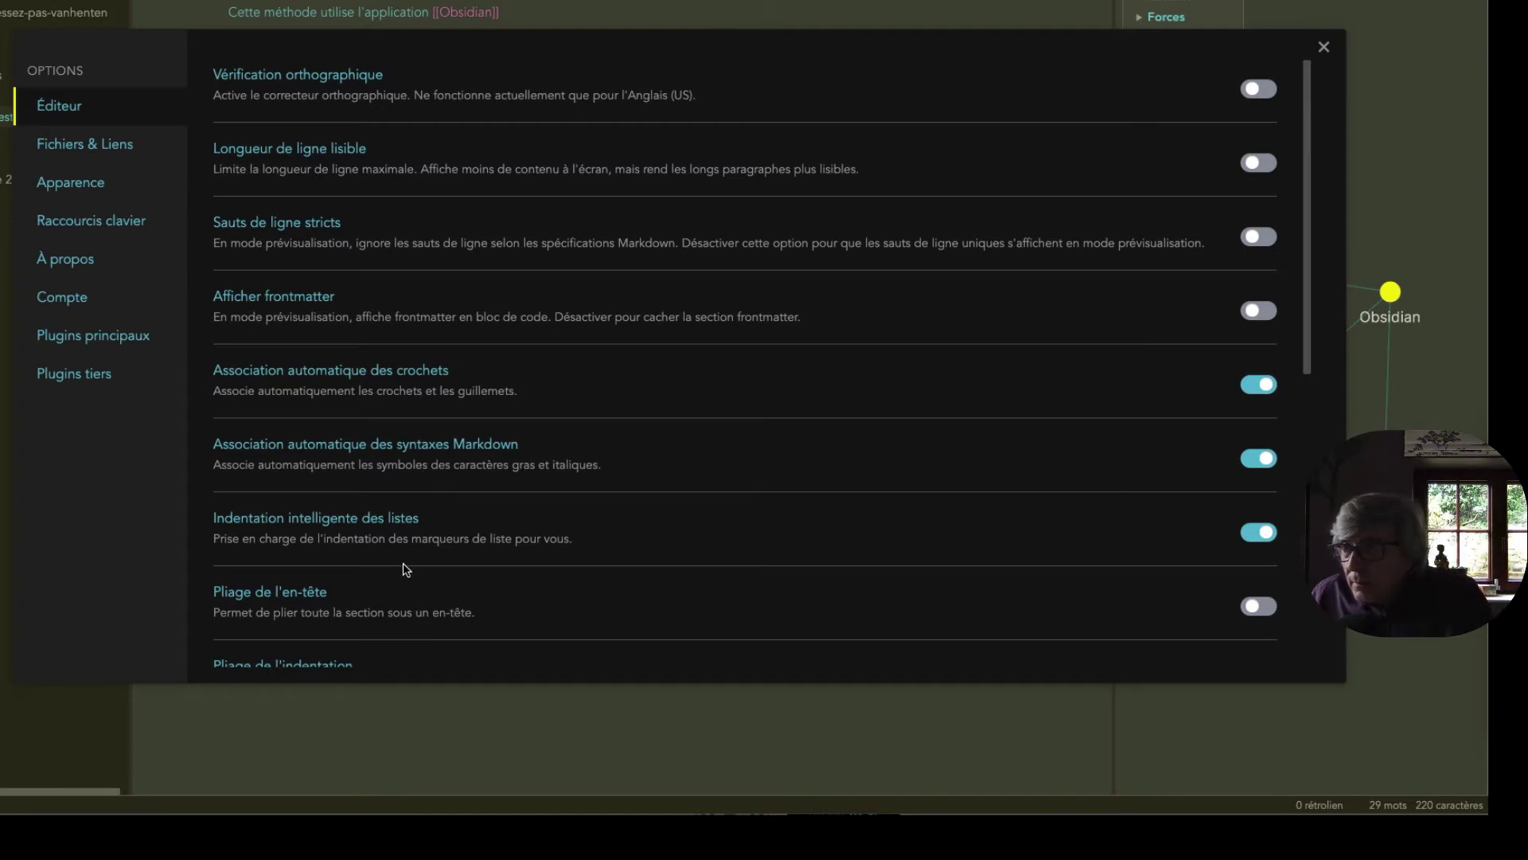
{"action": "scroll", "coordinate": [637, 570], "scroll_direction": "down", "scroll_amount": 2}
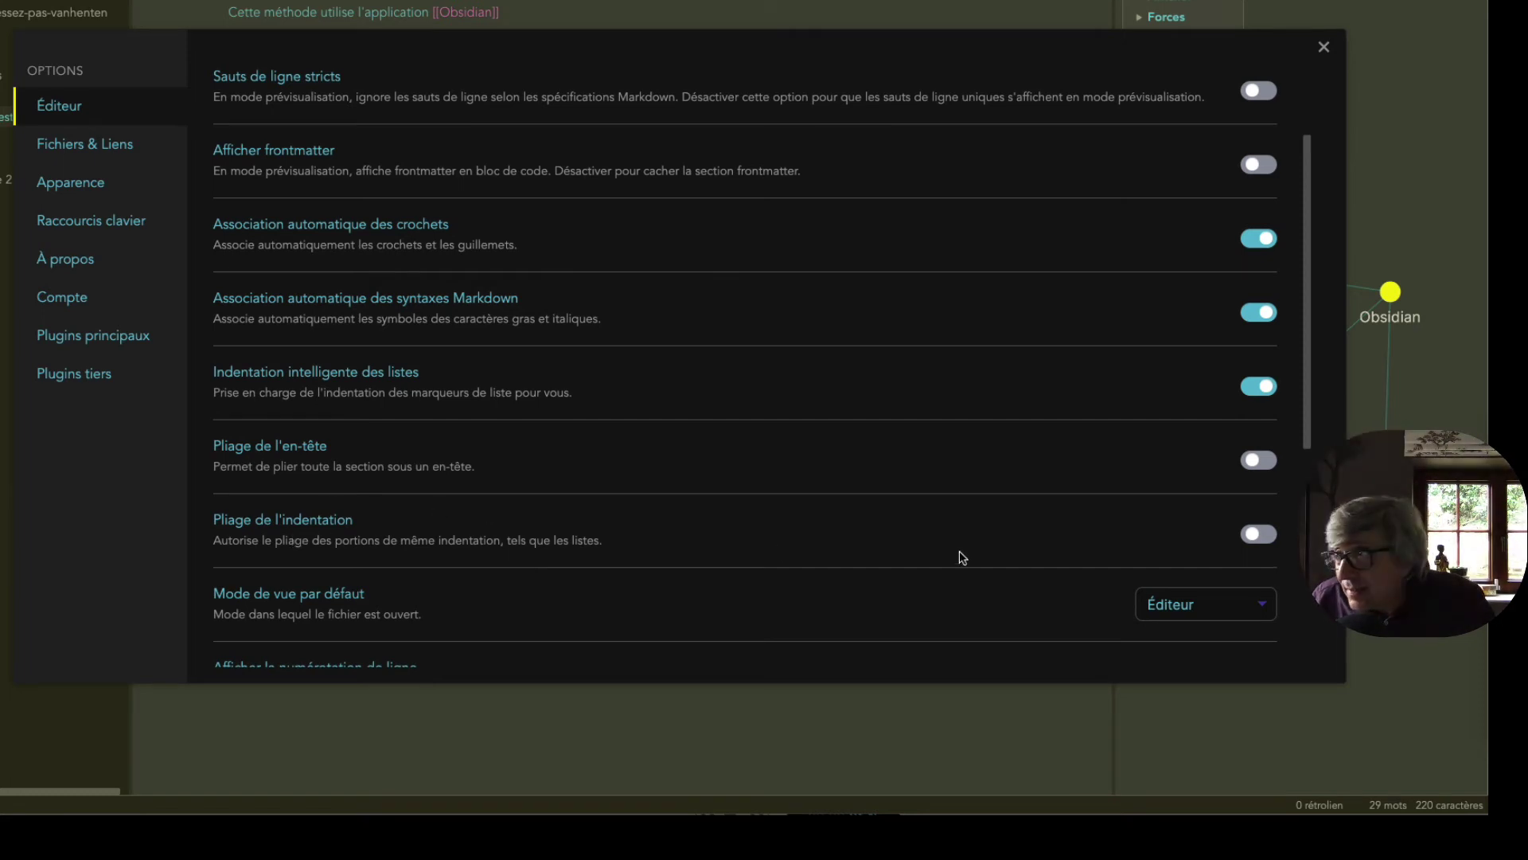
{"action": "left_click", "coordinate": [1269, 540]}
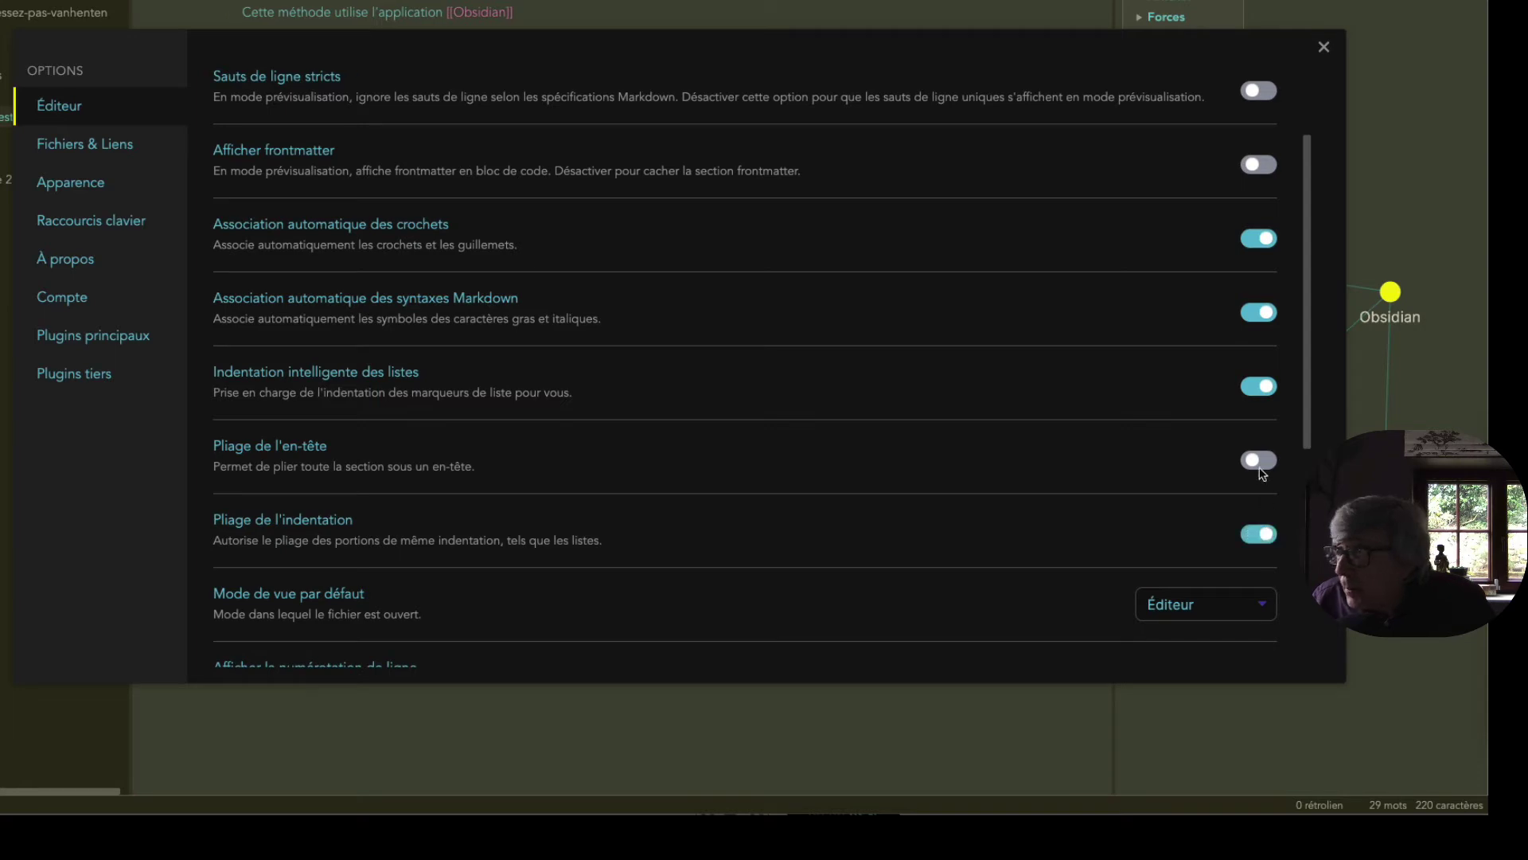
{"action": "left_click", "coordinate": [1266, 461]}
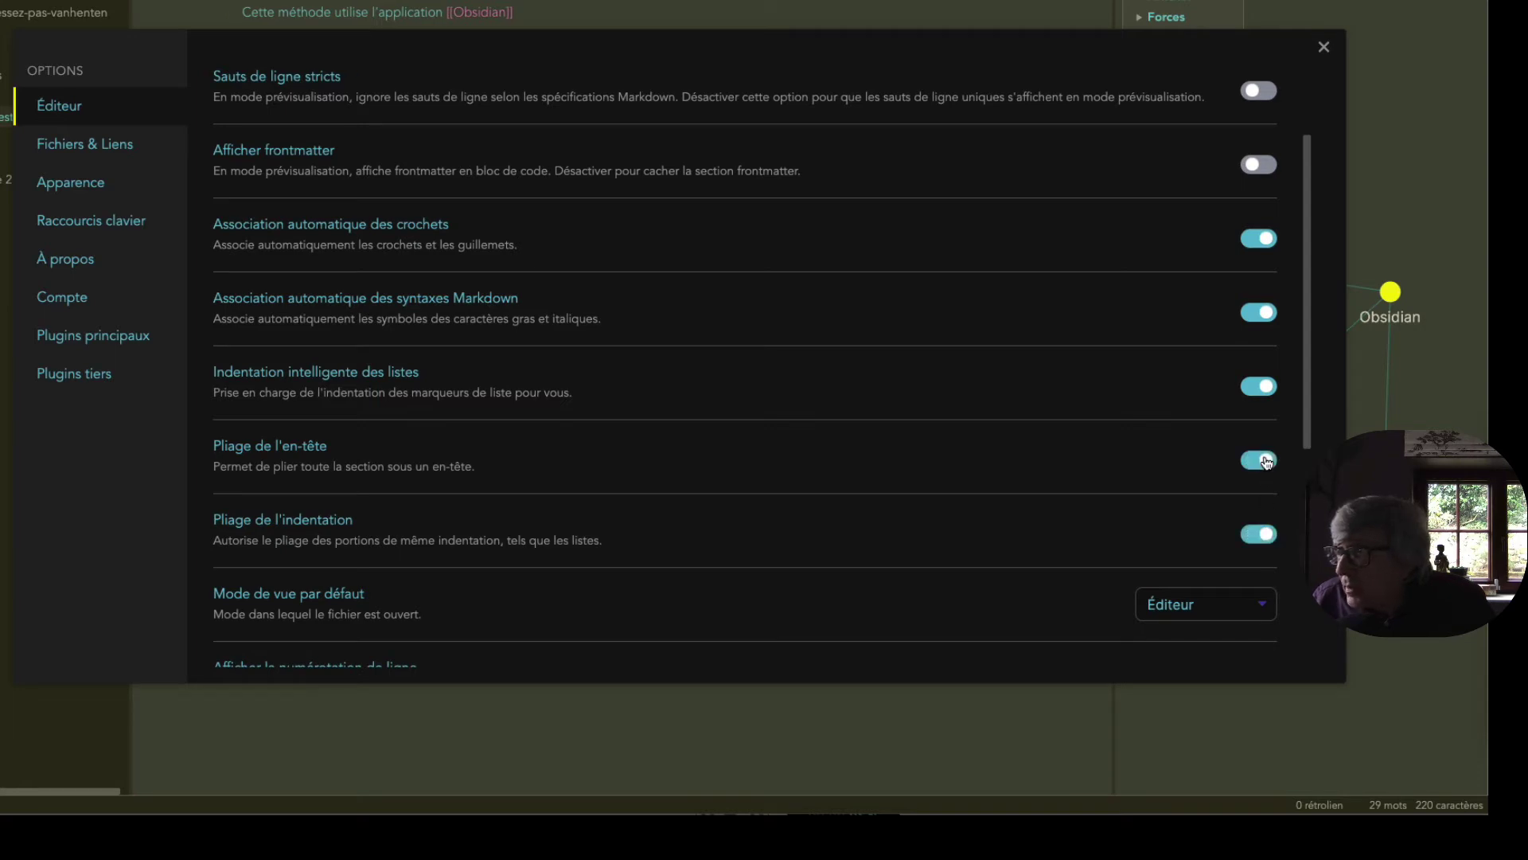
{"action": "left_click", "coordinate": [1324, 48]}
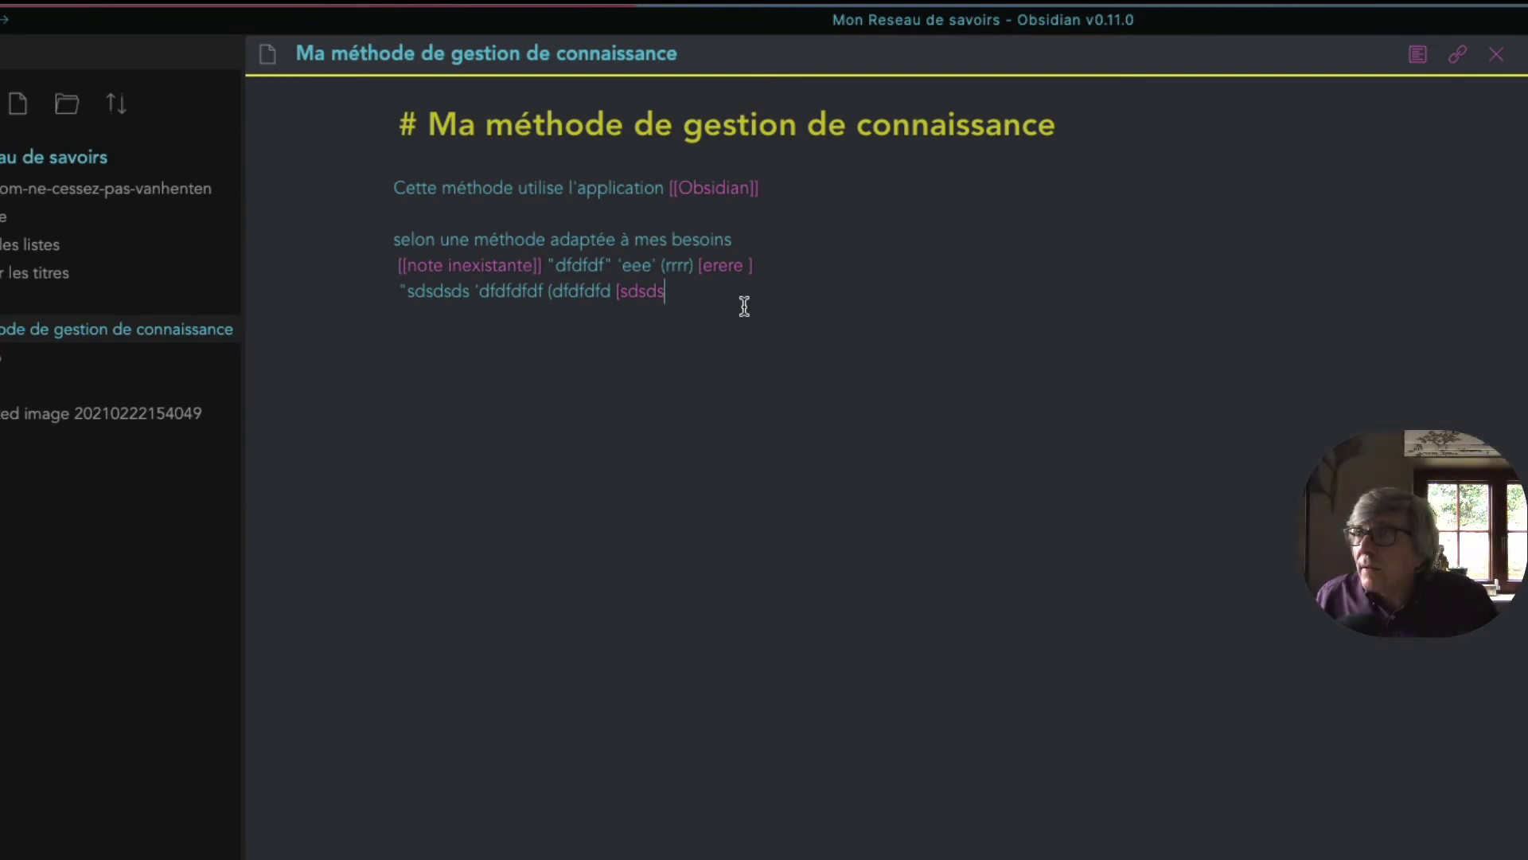
- Add the level-two heading "## titre 2" below the sample lines, separated from them by a blank line
{"action": "key", "text": "Return"}
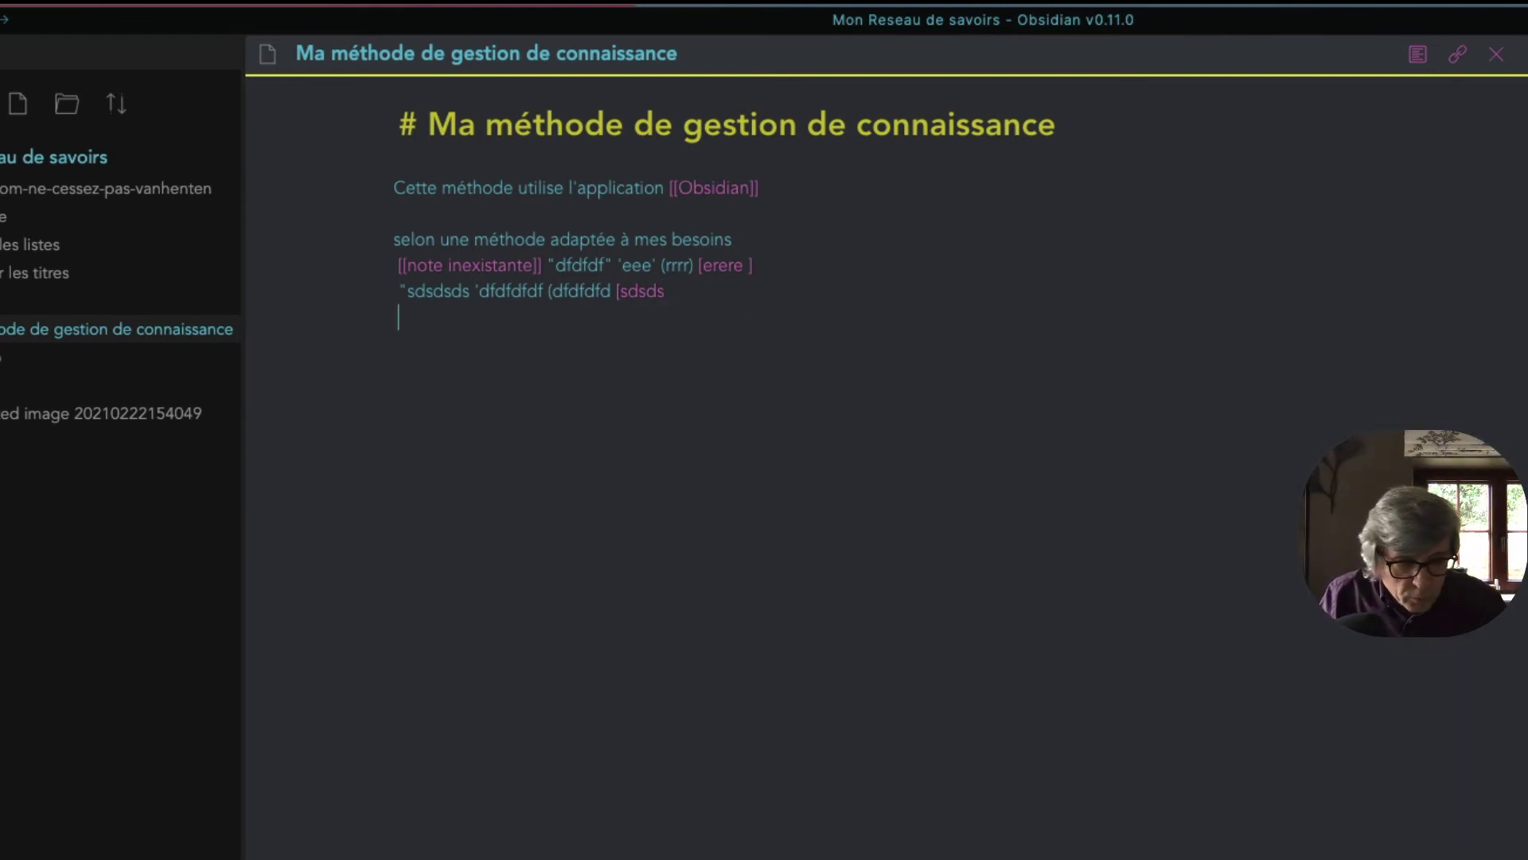
{"action": "key", "text": "Return"}
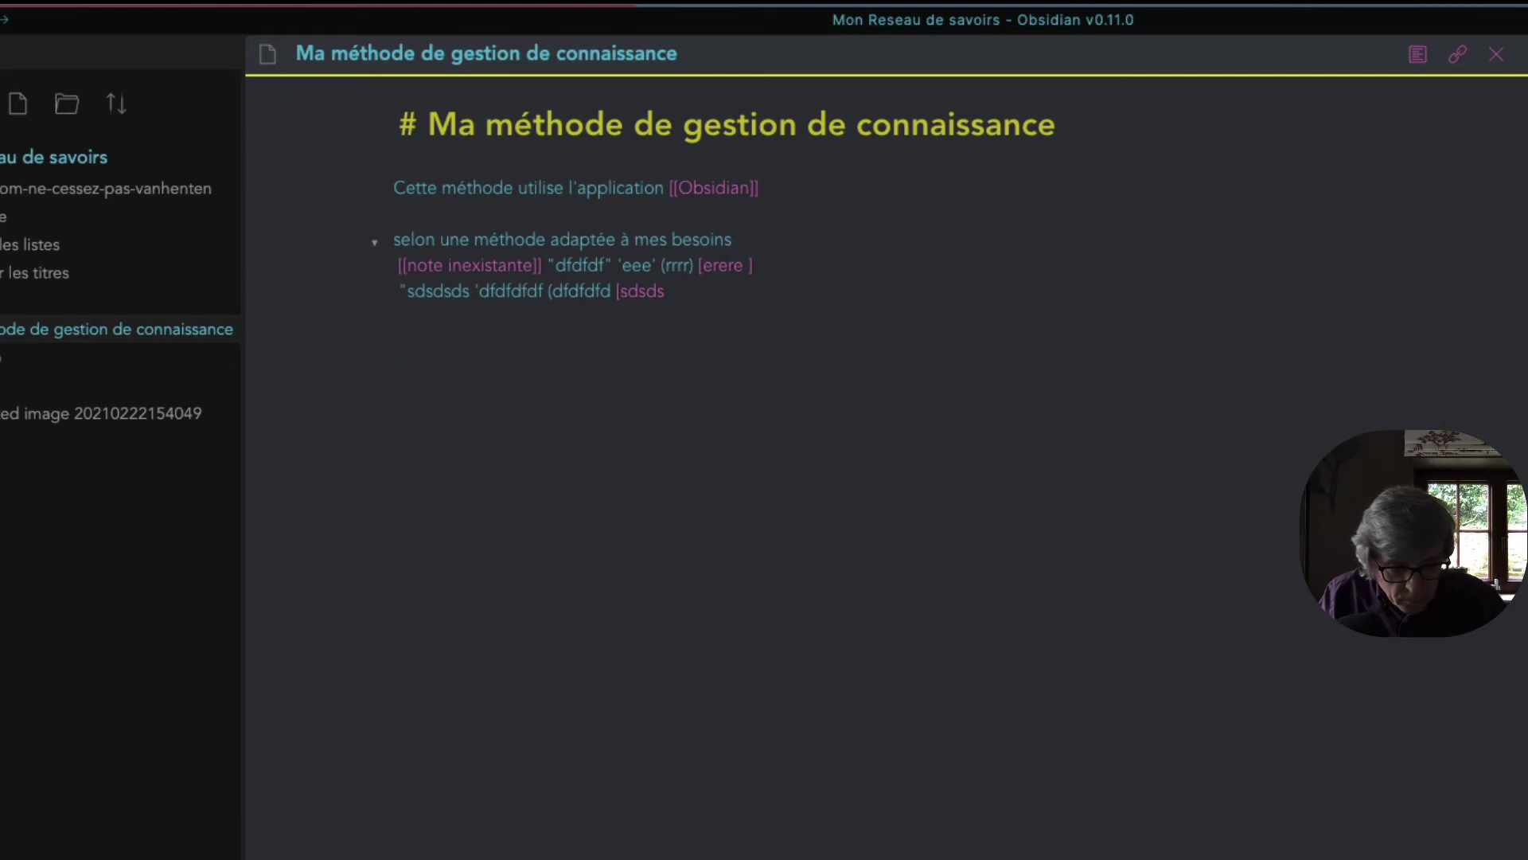
{"action": "type", "text": "## tir"}
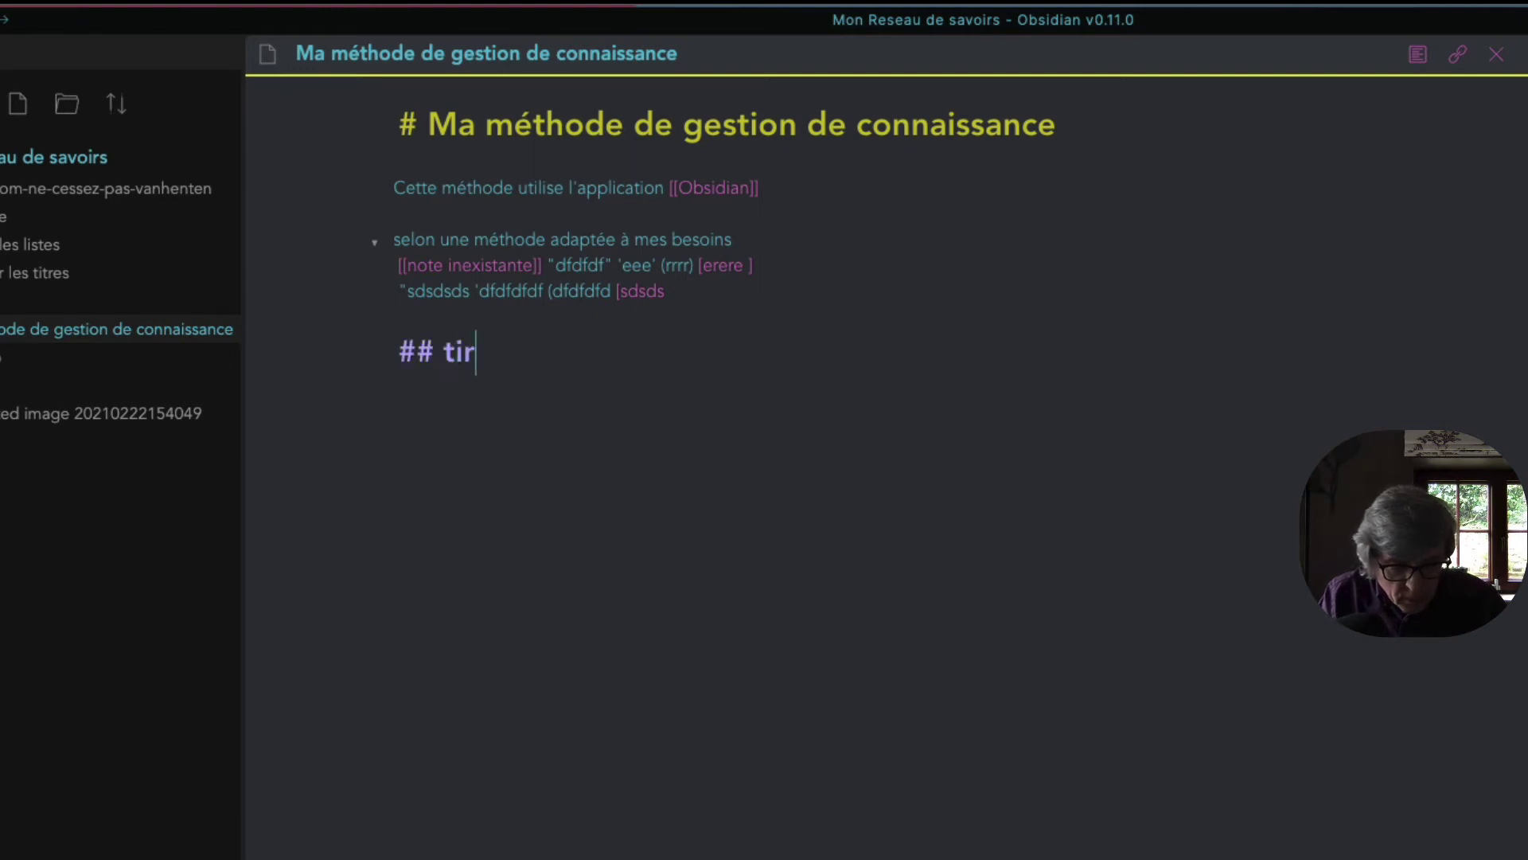
{"action": "type", "text": "e 2"}
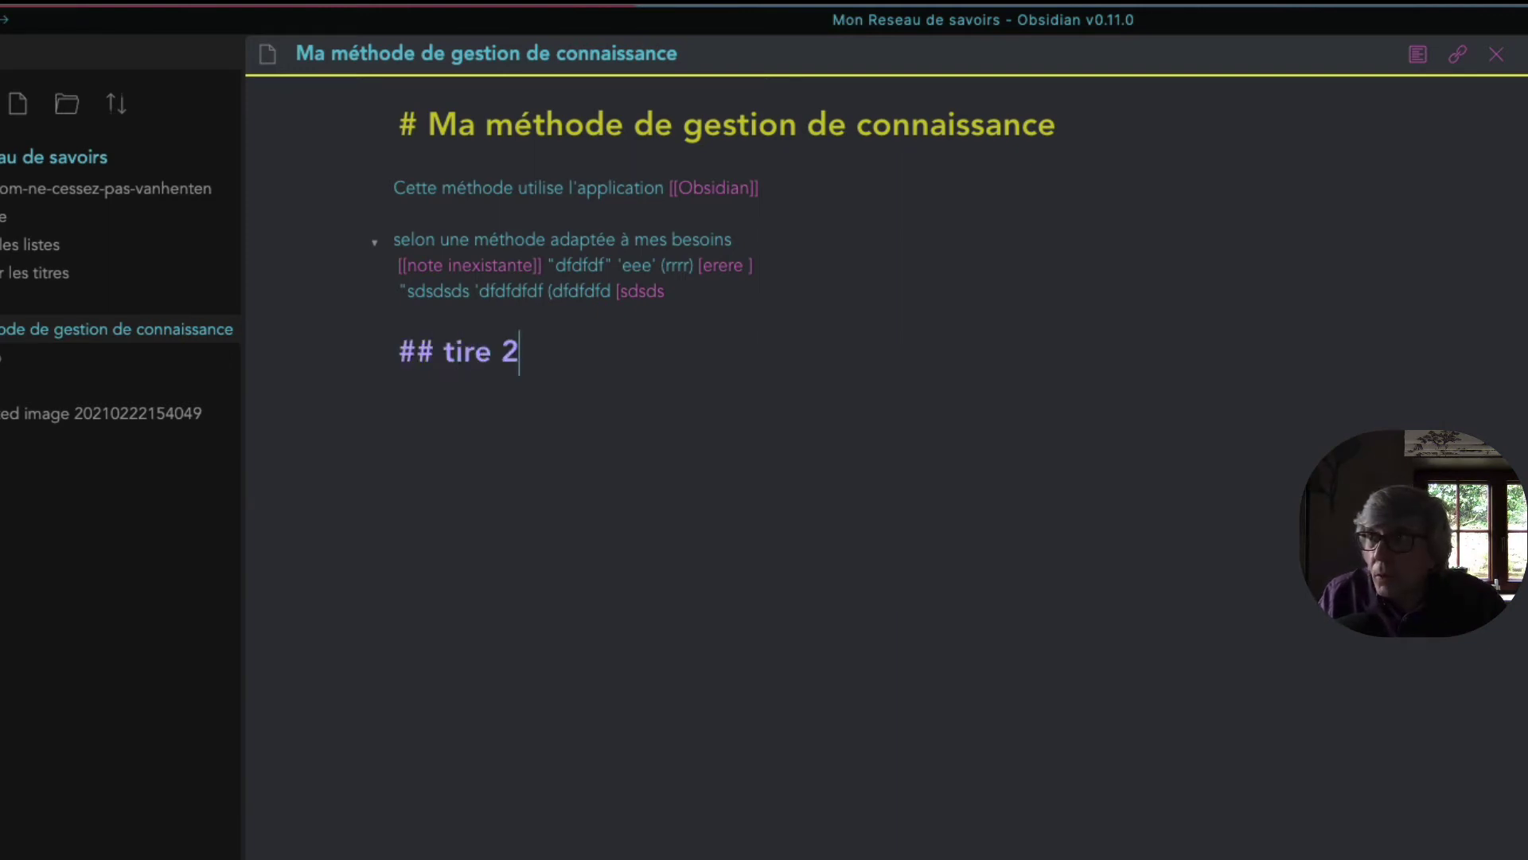
{"action": "left_click", "coordinate": [464, 351]}
{"action": "type", "text": "t"}
{"action": "left_click", "coordinate": [532, 351]}
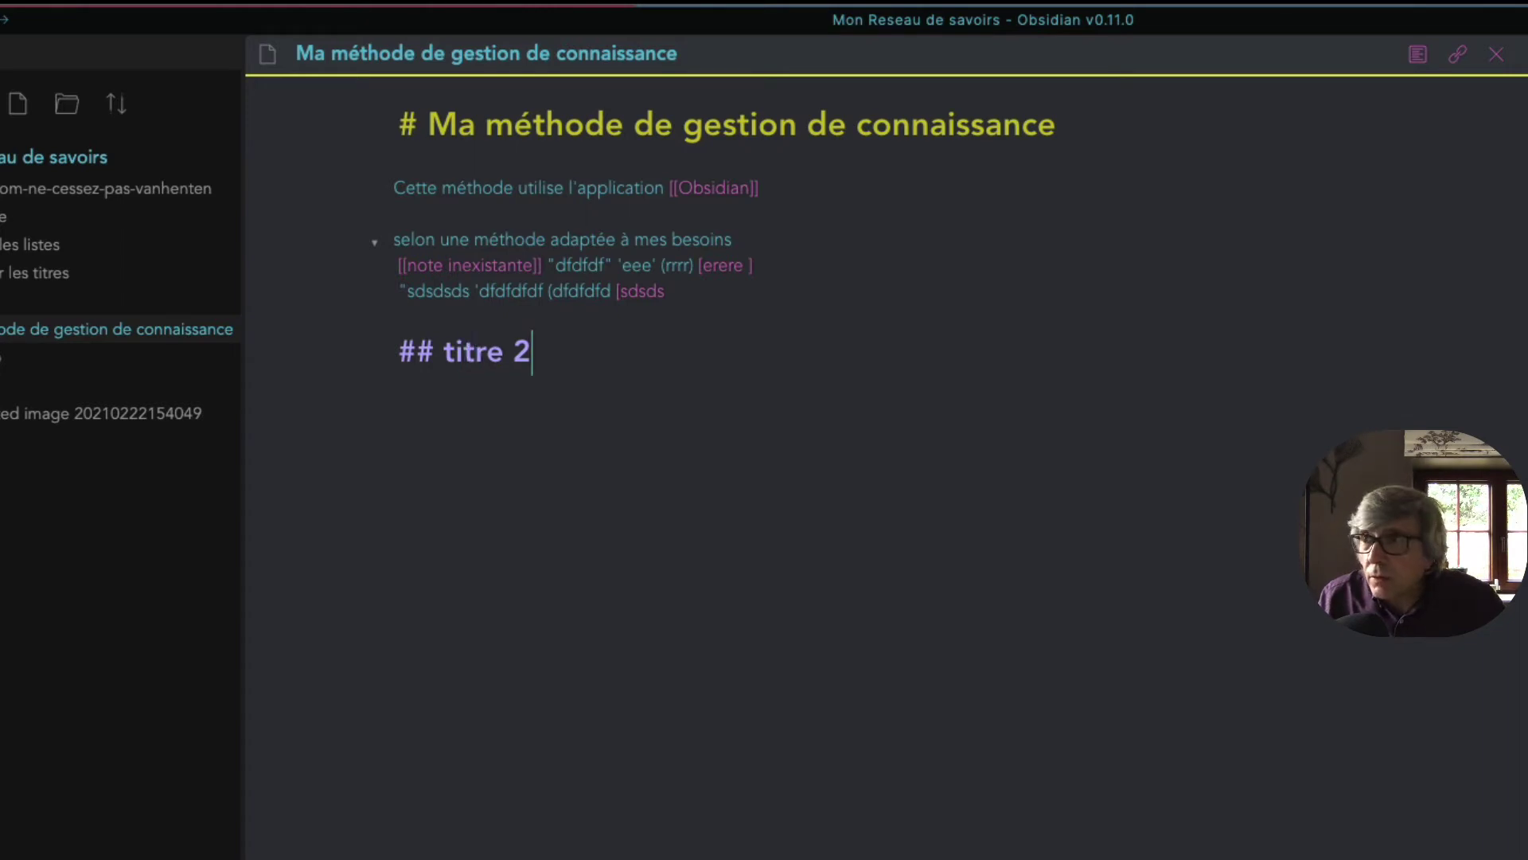
- Fill the "titre 2" section with three lines of sample text repeating the word "item"
{"action": "key", "text": "Return"}
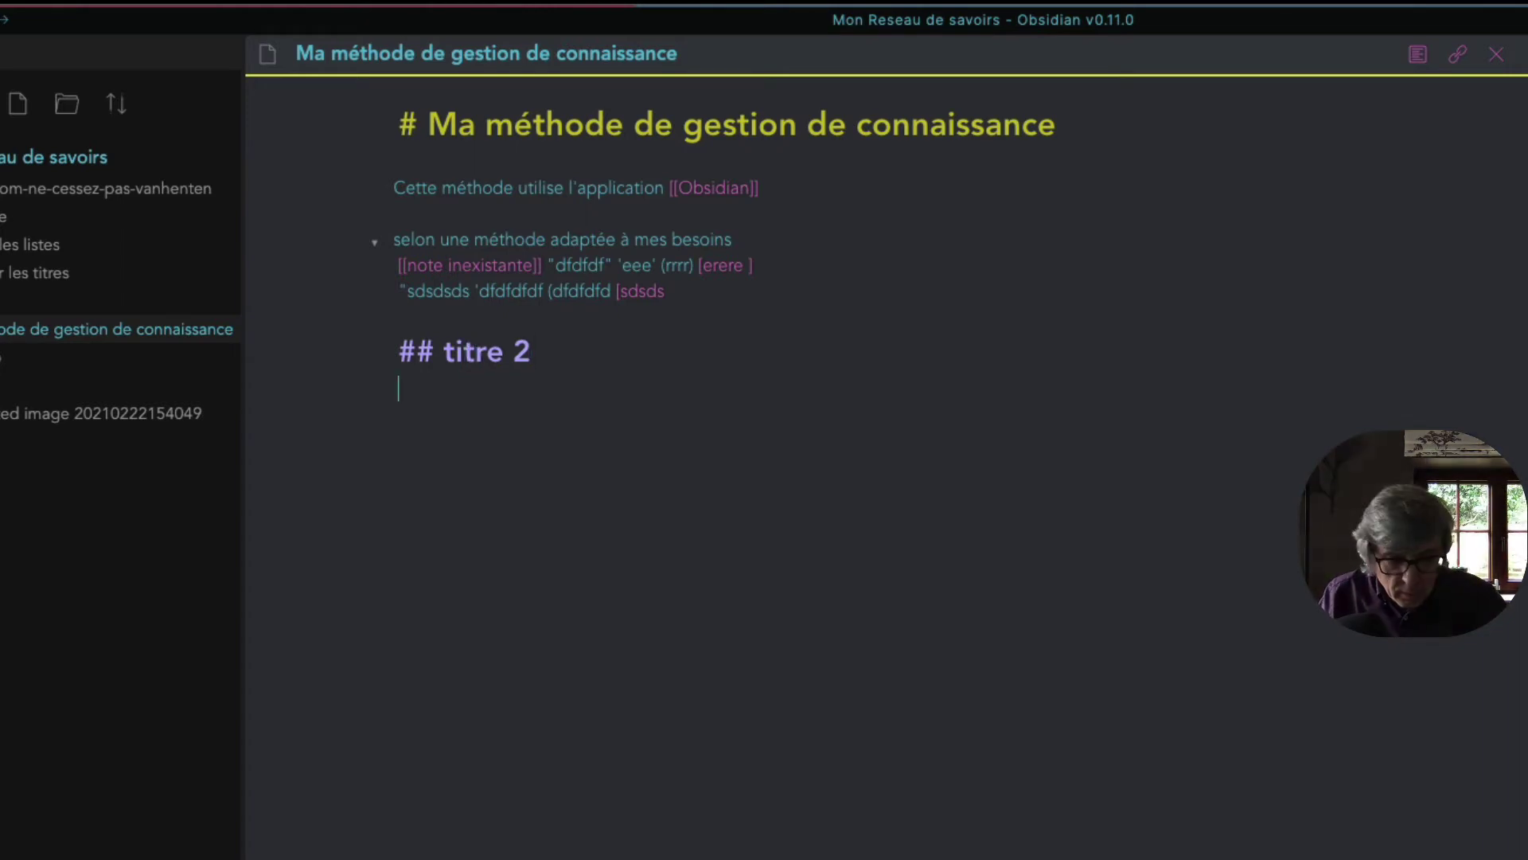
{"action": "type", "text": "item itemitem itemitem itemitem itemitem itemitem itemitem itemitem item"}
{"action": "key", "text": "Return"}
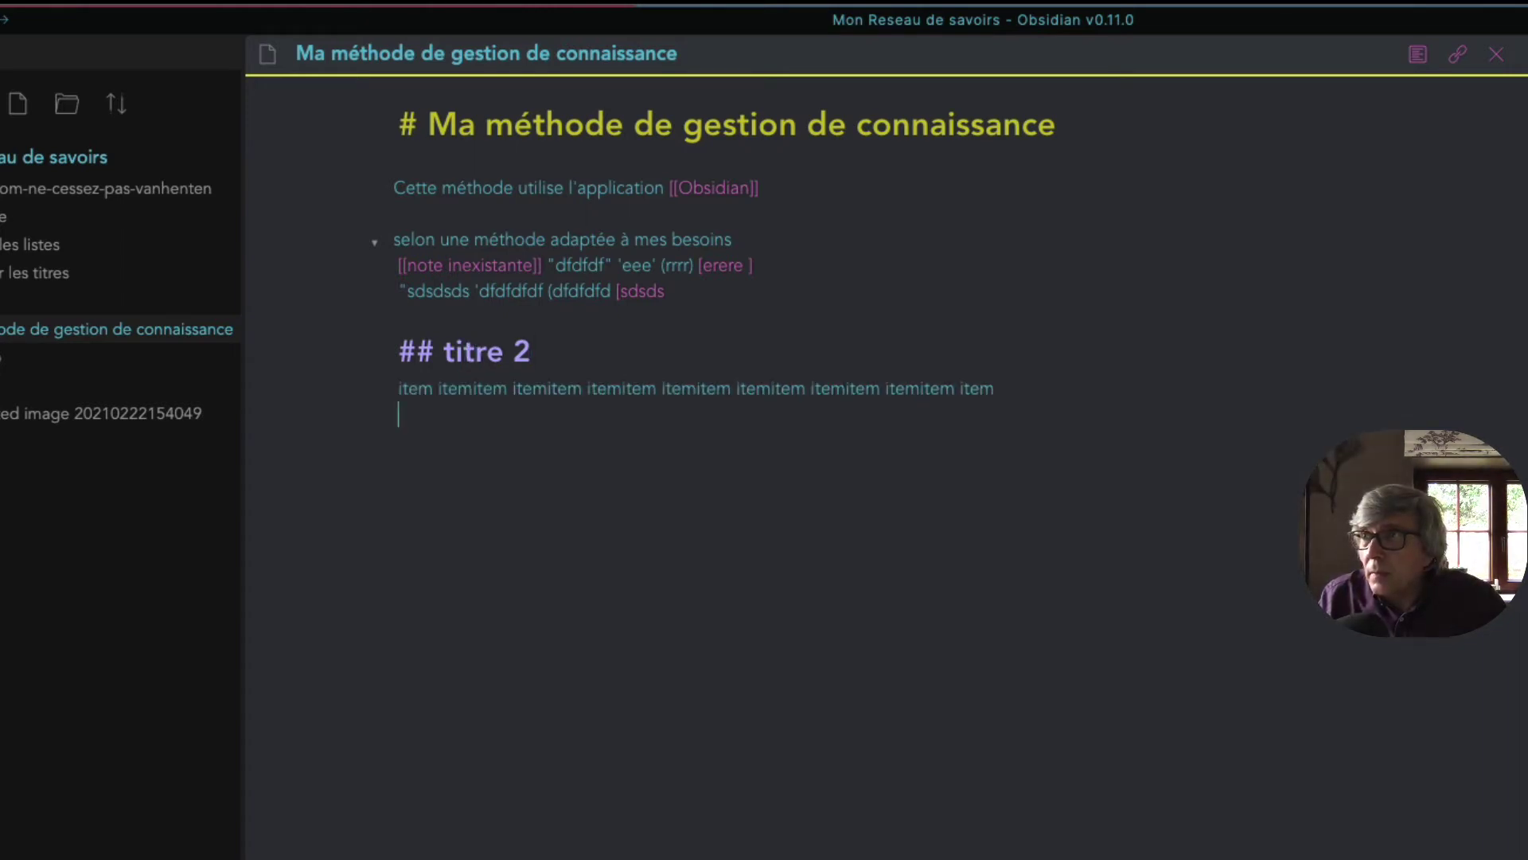
{"action": "type", "text": "item itemitem itemitem itemitem itemitem itemitem itemitem item"}
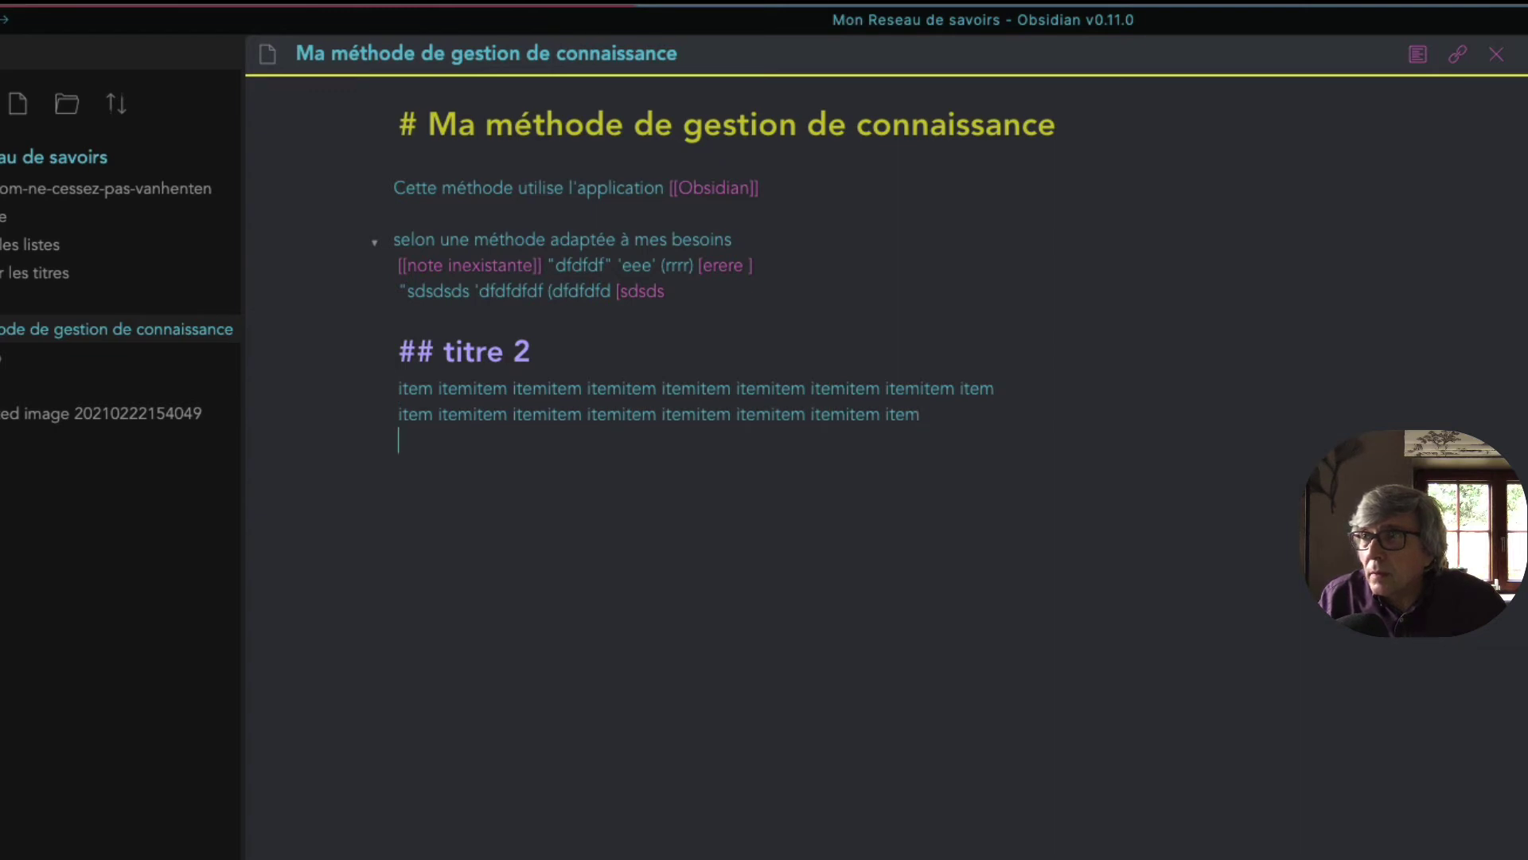
{"action": "type", "text": "item item item itemitem itemitem item"}
- Preview the note, collapse and expand the "titre 2" section several times to check heading folding, and return to editing
{"action": "key", "text": "ctrl+e"}
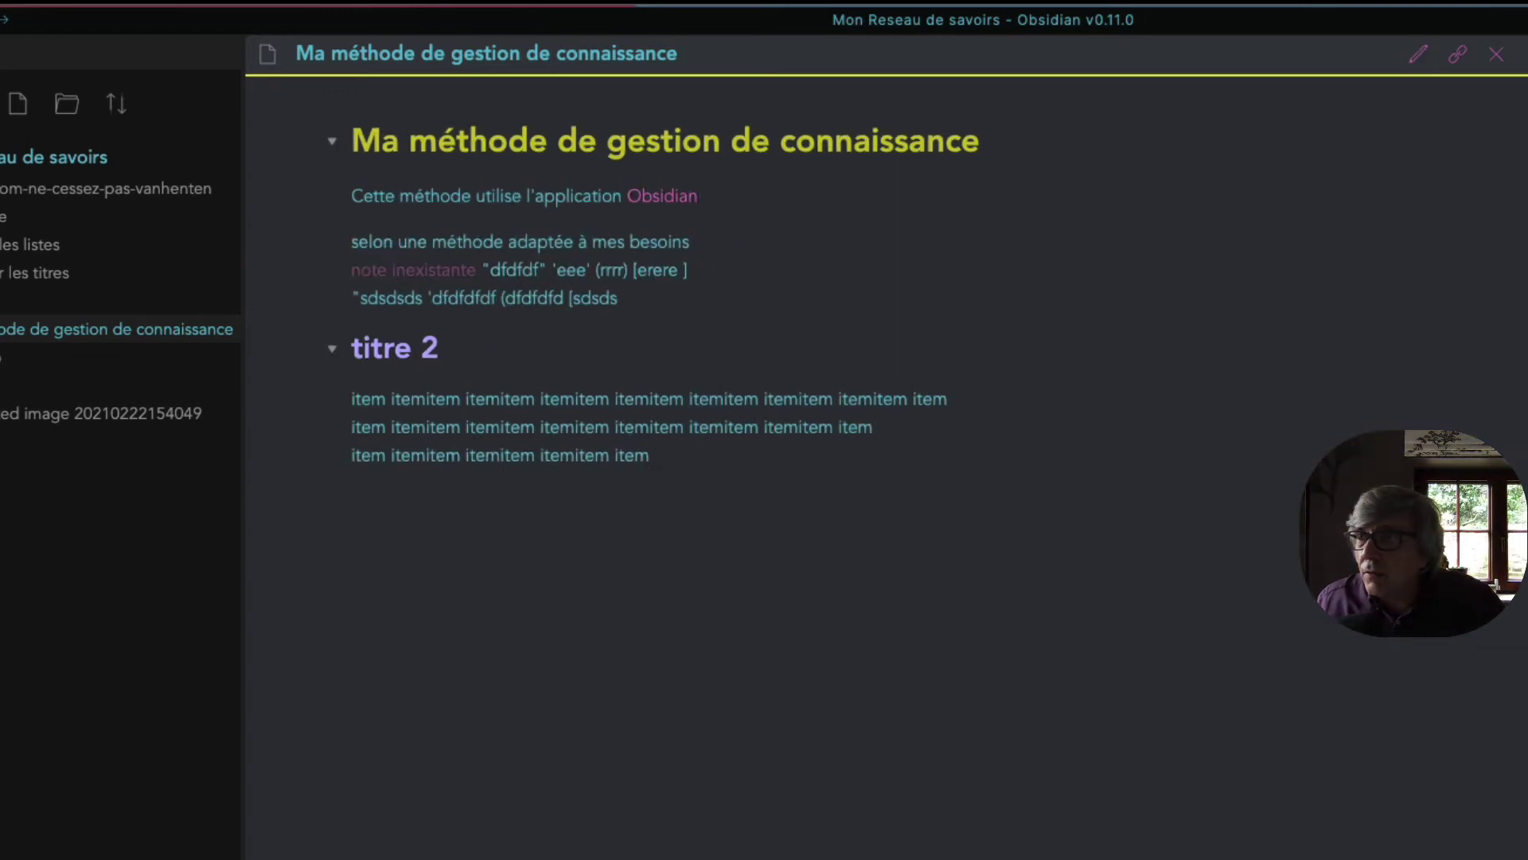
{"action": "left_click", "coordinate": [332, 350]}
{"action": "left_click", "coordinate": [333, 350]}
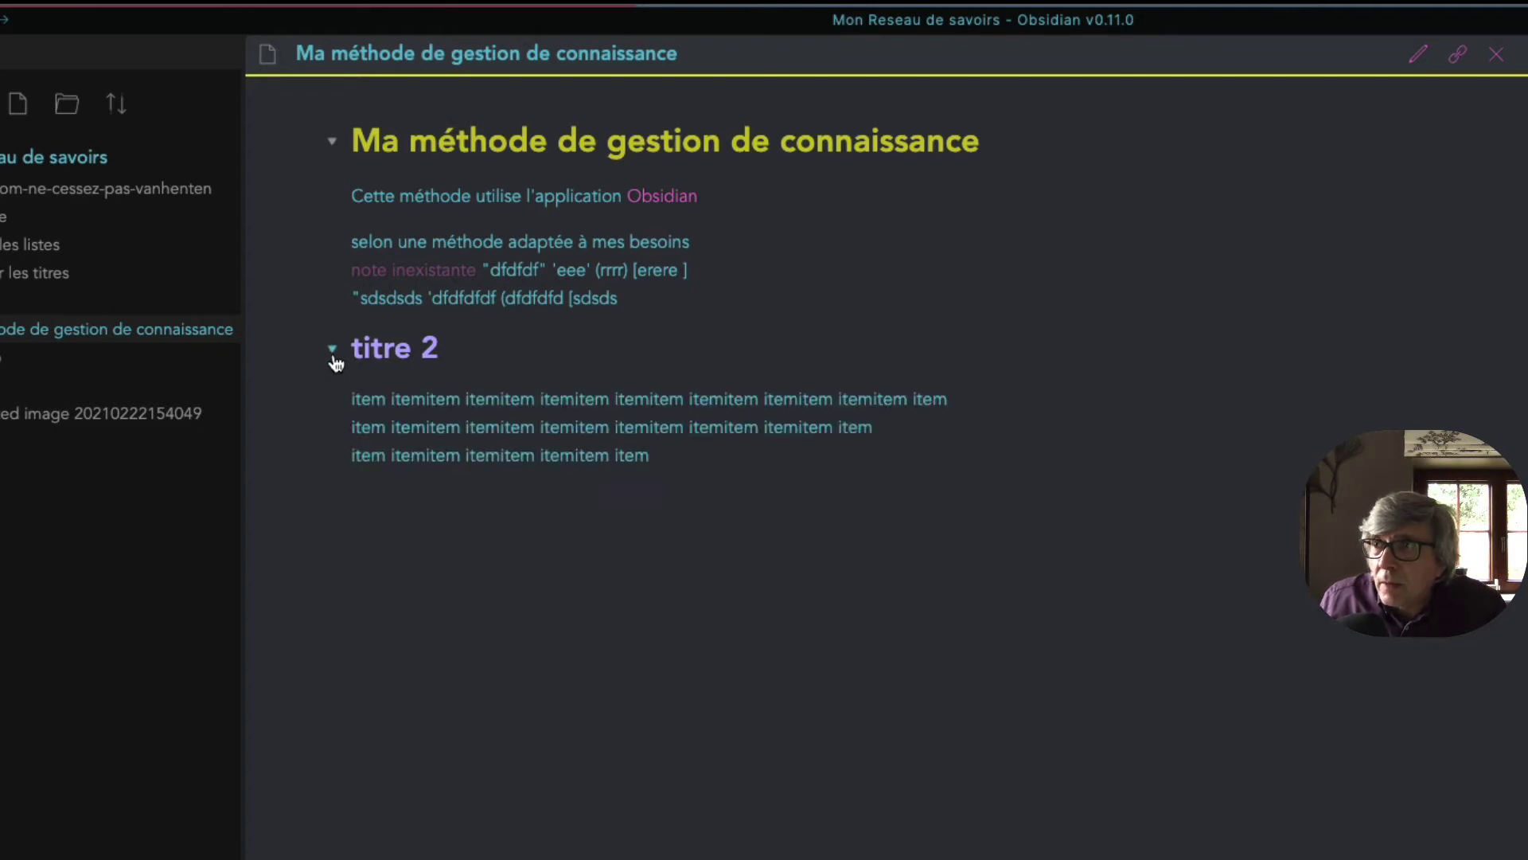
{"action": "left_click", "coordinate": [334, 356]}
{"action": "left_click", "coordinate": [333, 357]}
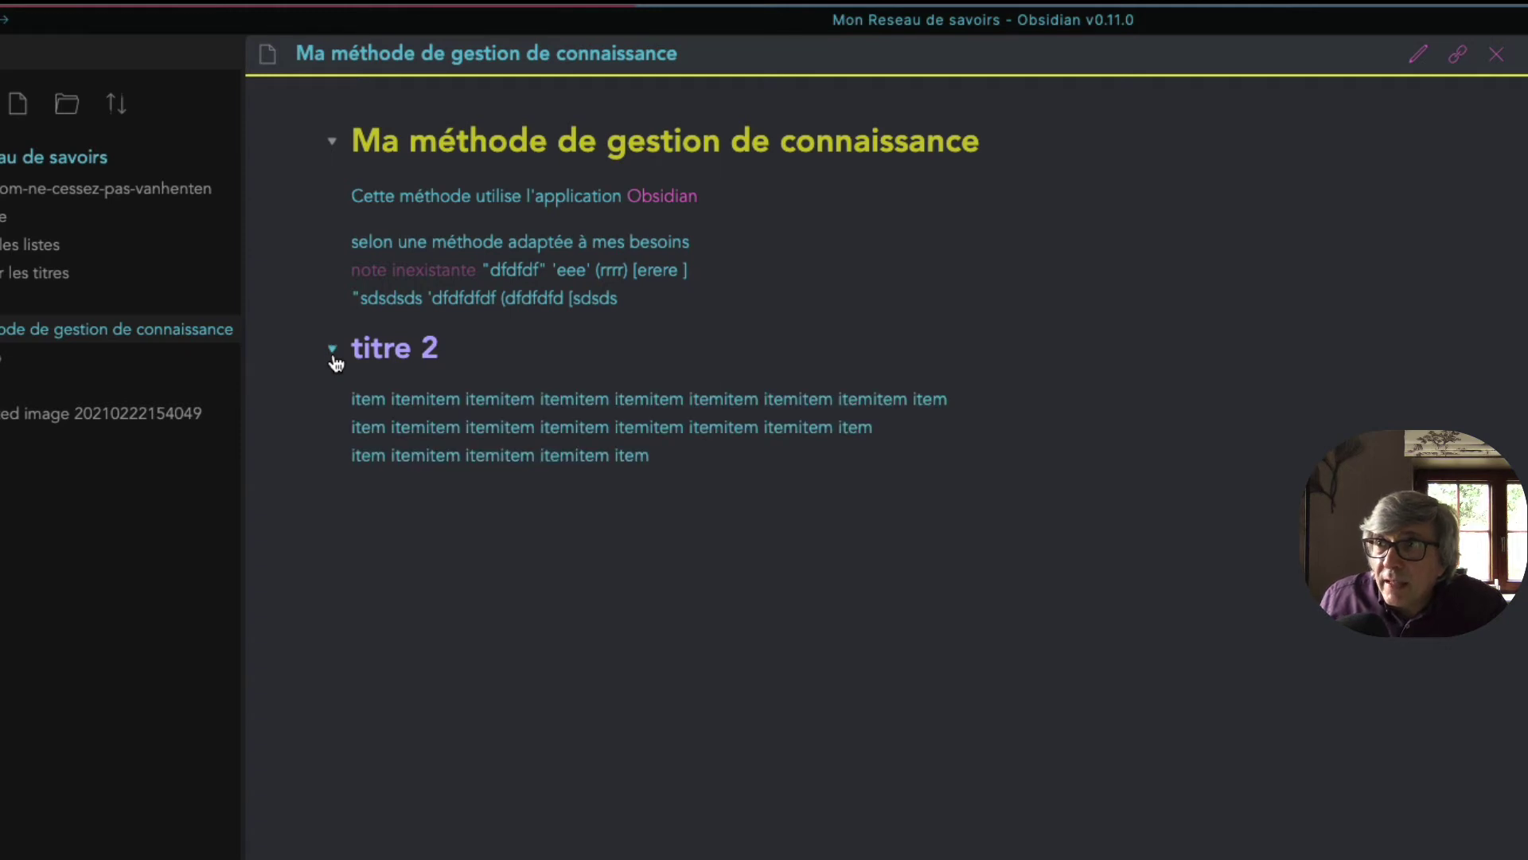
{"action": "left_click", "coordinate": [333, 356]}
{"action": "left_click", "coordinate": [334, 356]}
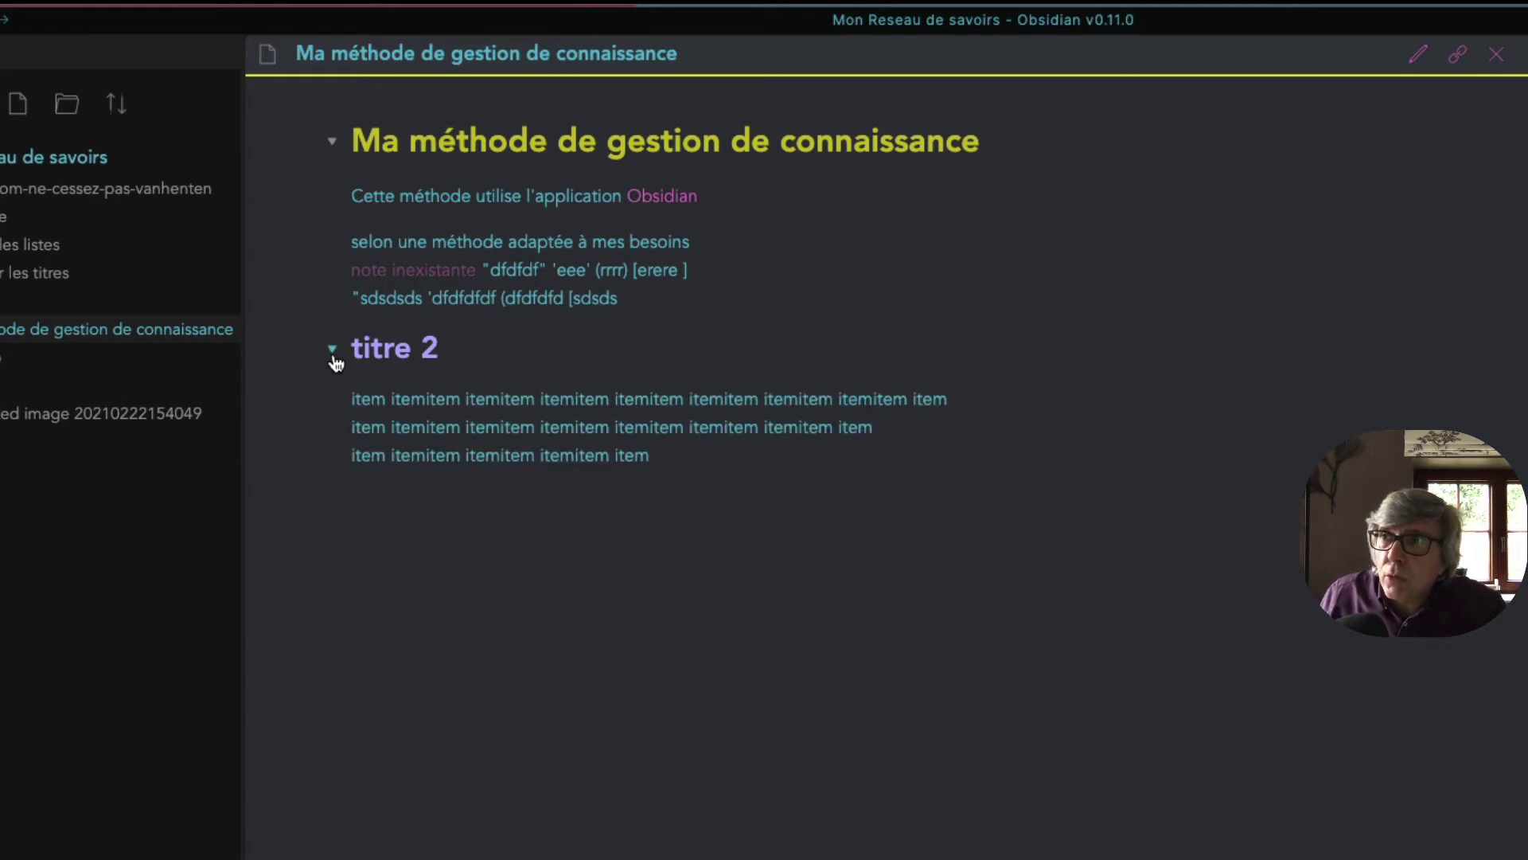
{"action": "key", "text": "ctrl+e"}
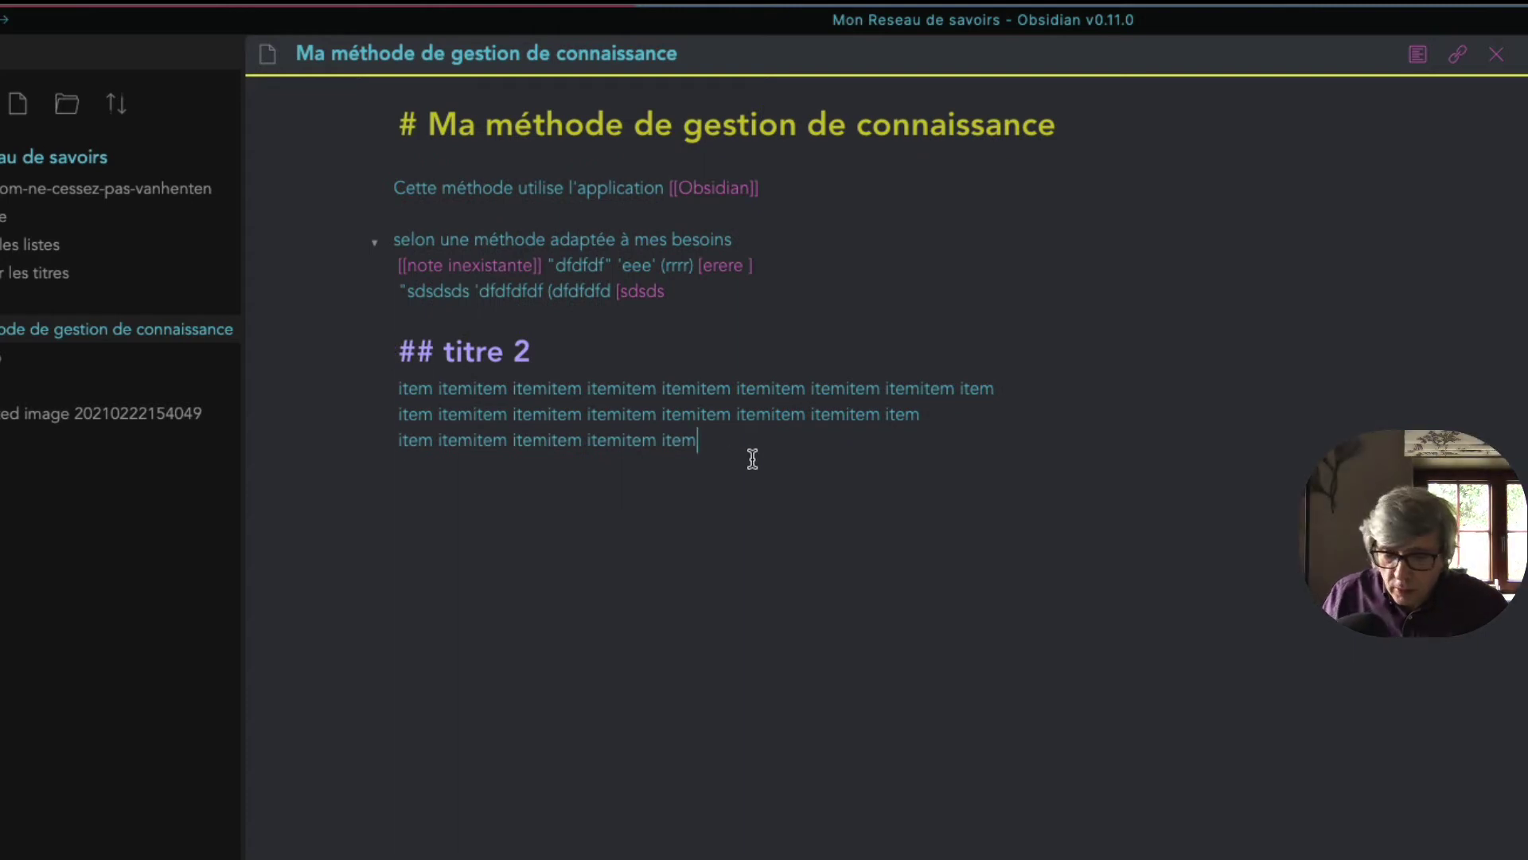
- Below the item lines, add the bullet "liste 1" with the indented sub-items "sous 1" and "sous 2"
{"action": "key", "text": "Return"}
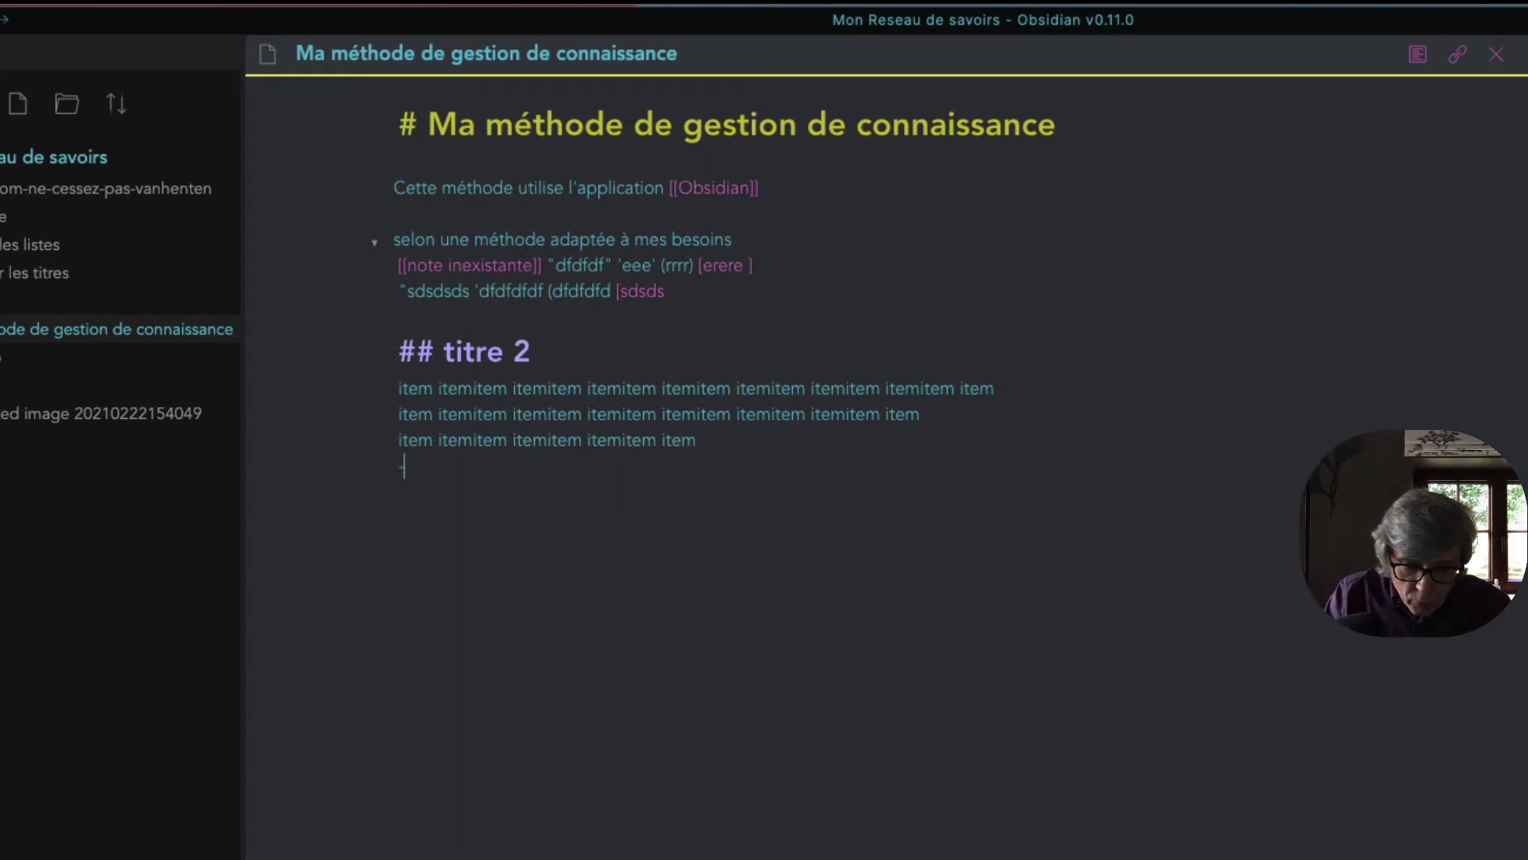
{"action": "type", "text": "- liste 1"}
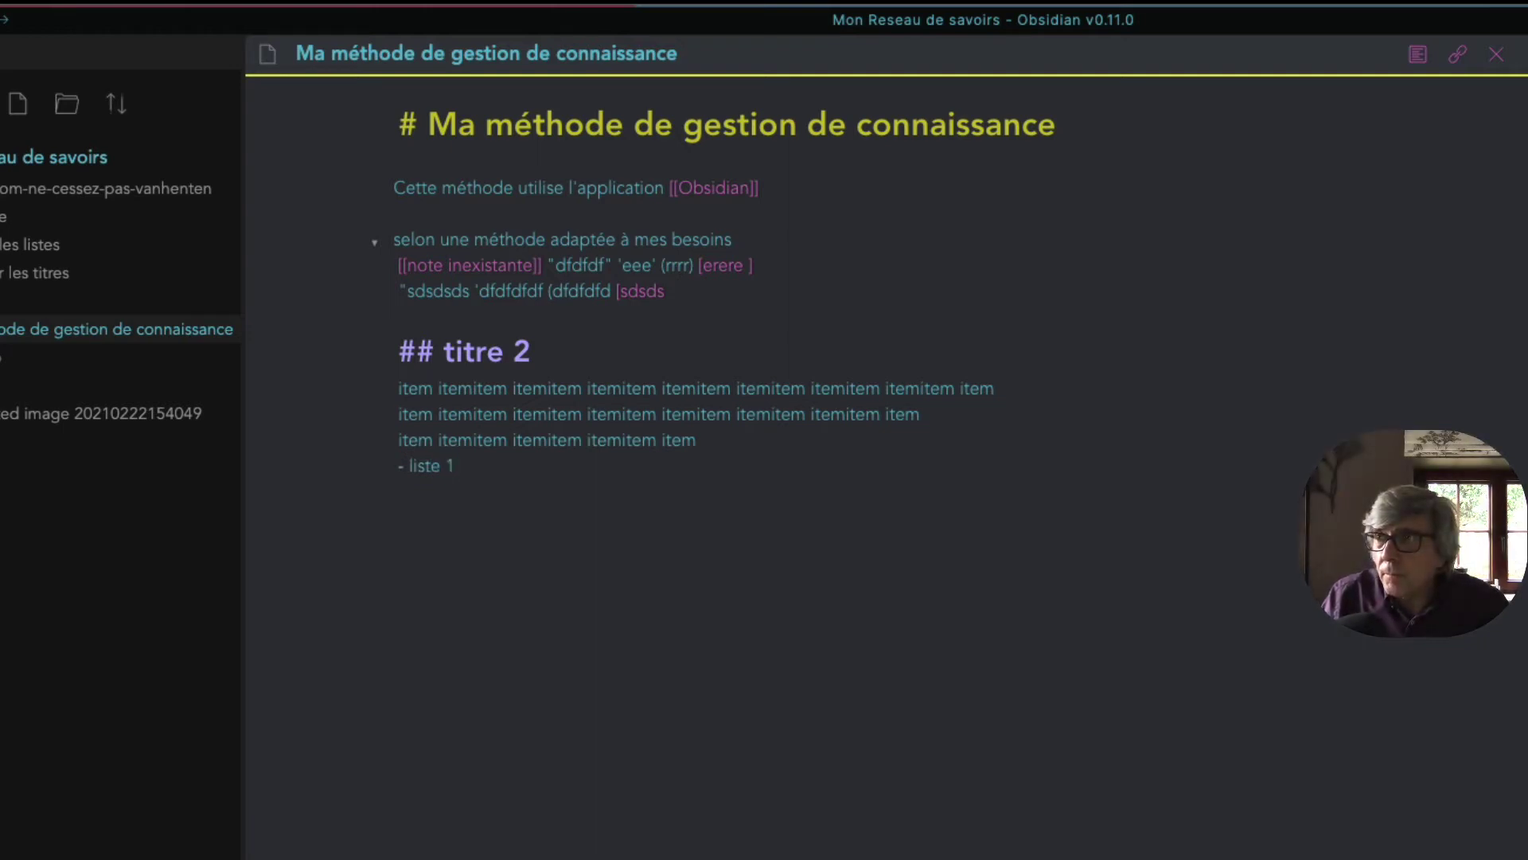
{"action": "key", "text": "Tab"}
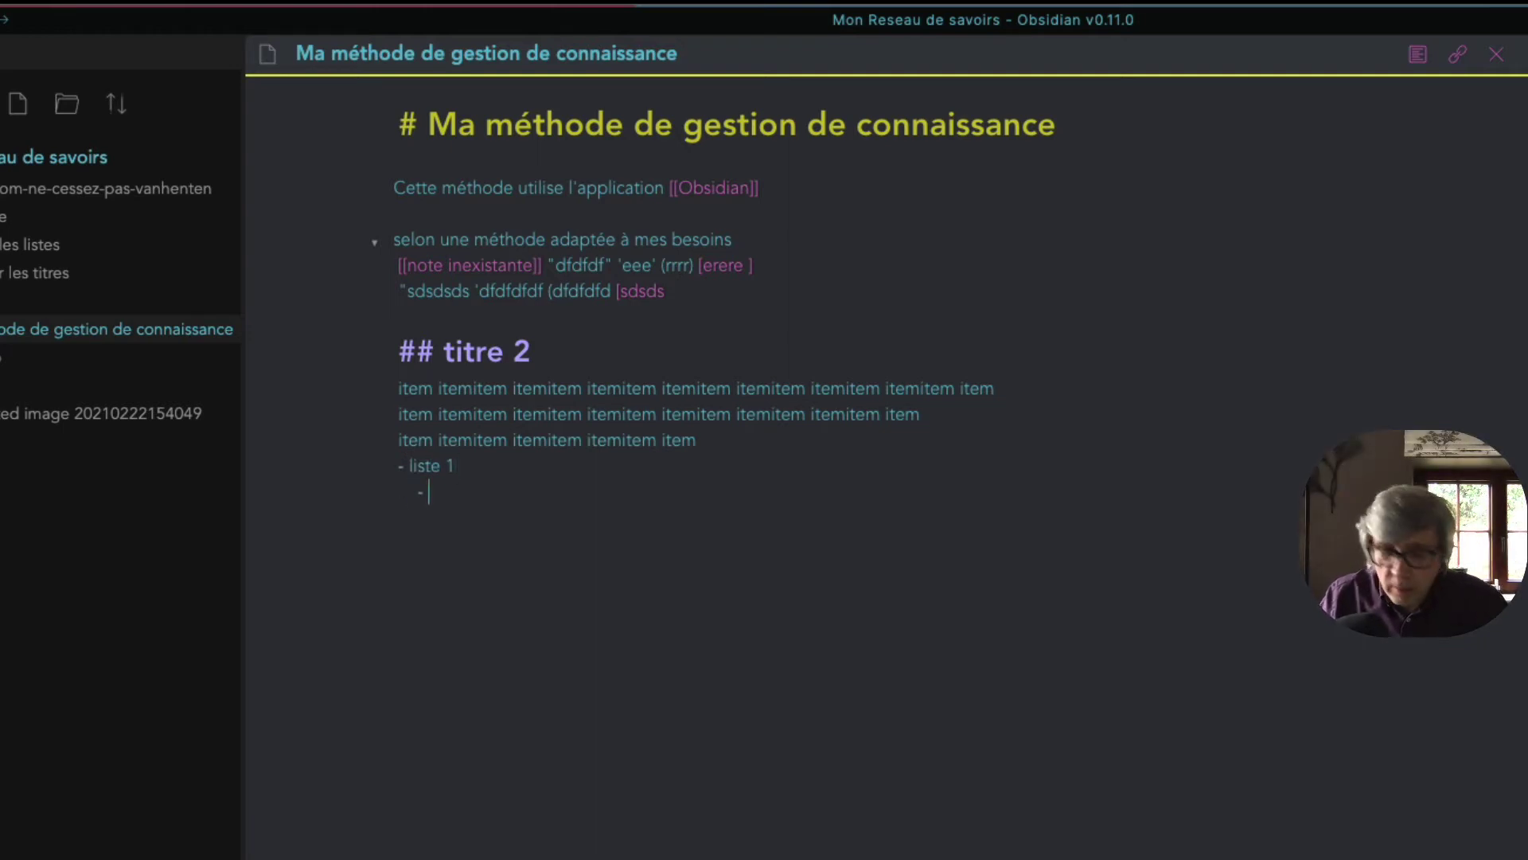
{"action": "type", "text": "sous "}
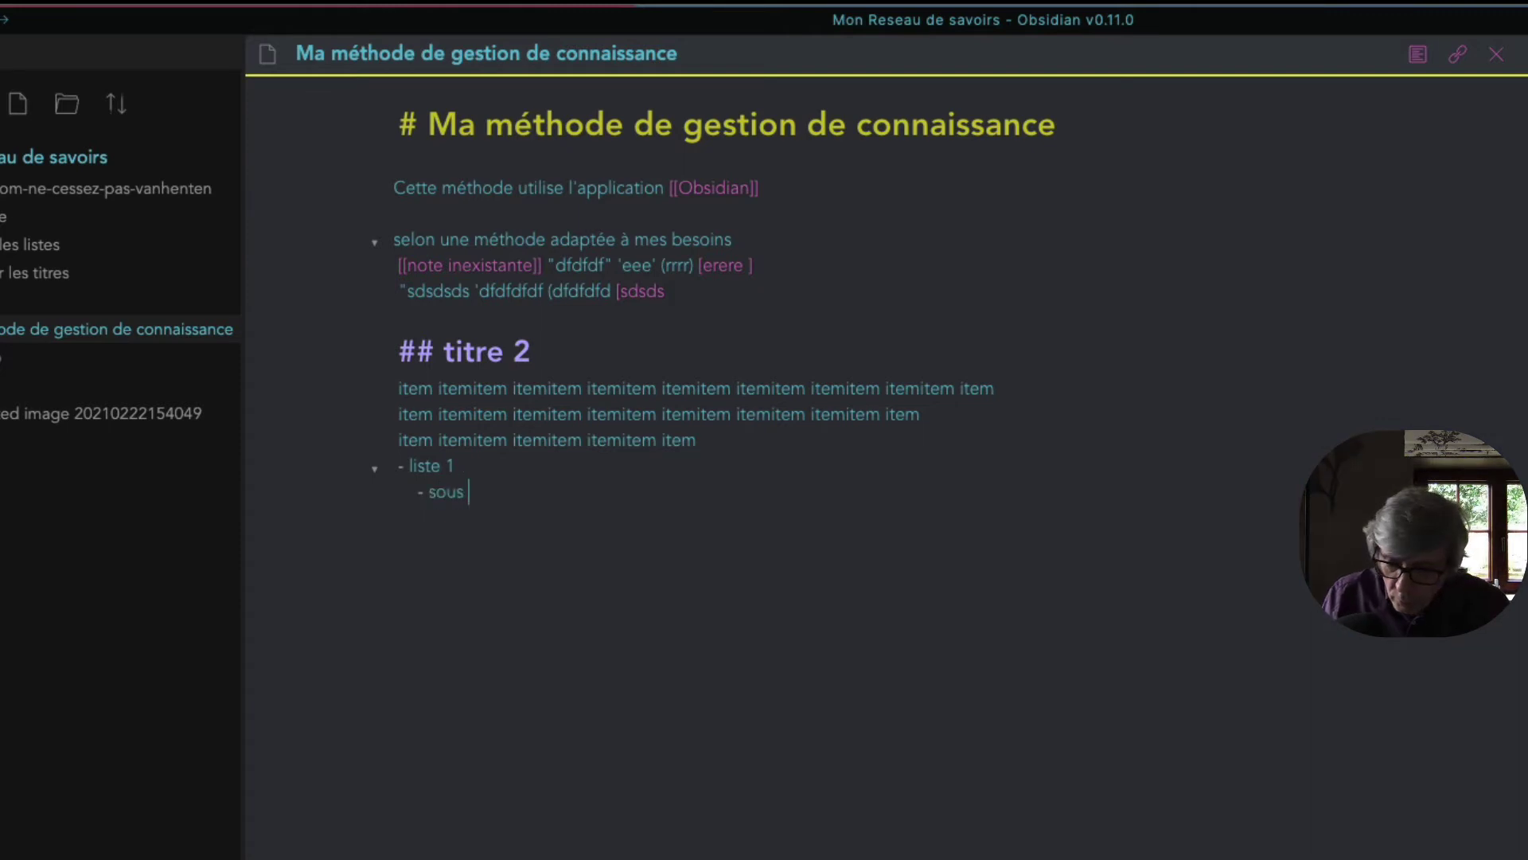
{"action": "type", "text": "1 - sous"}
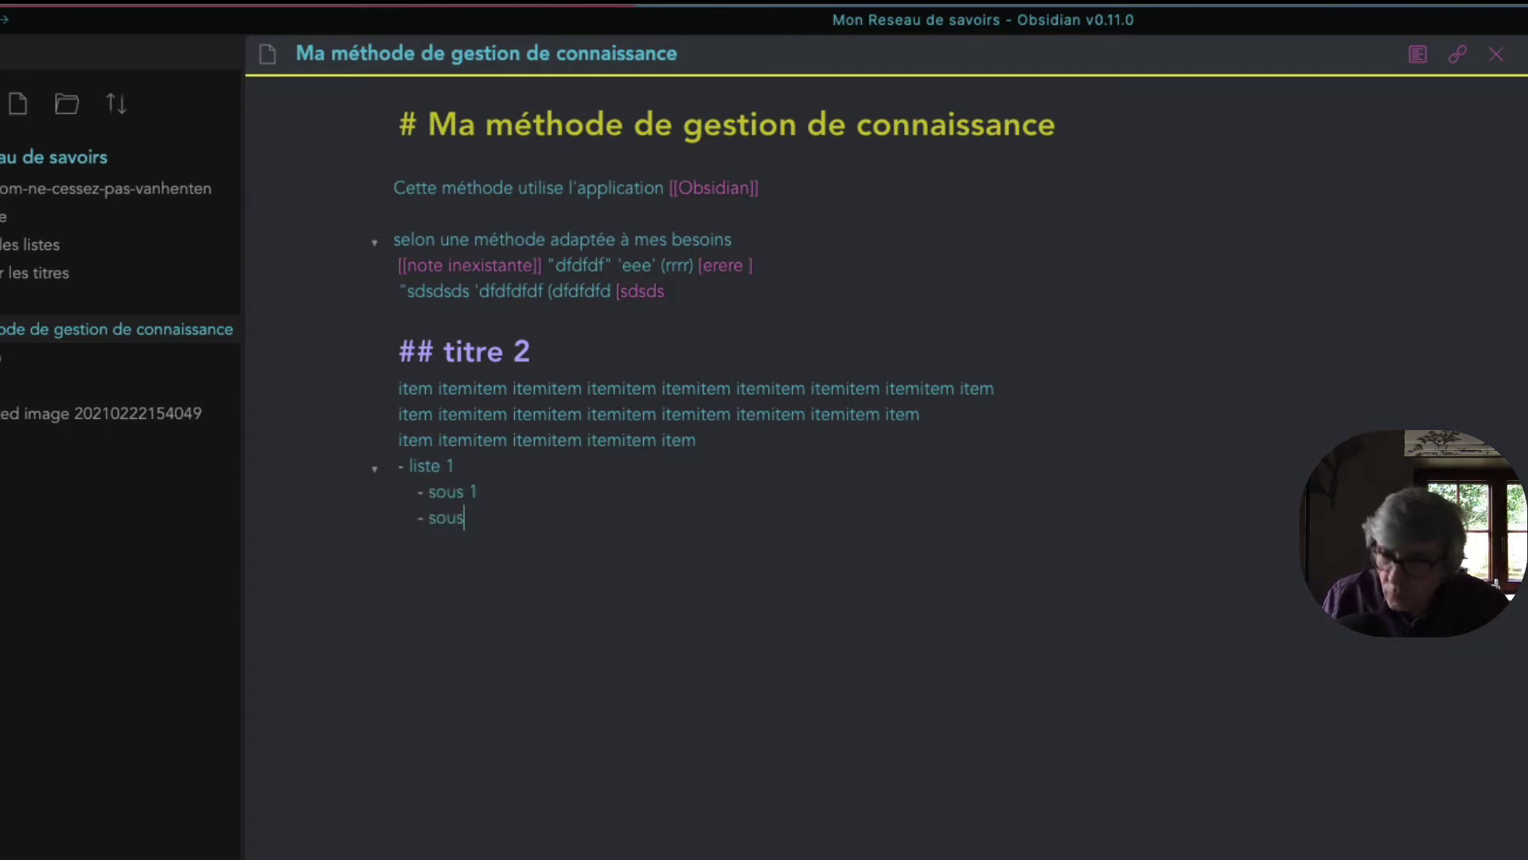
{"action": "type", "text": " 2"}
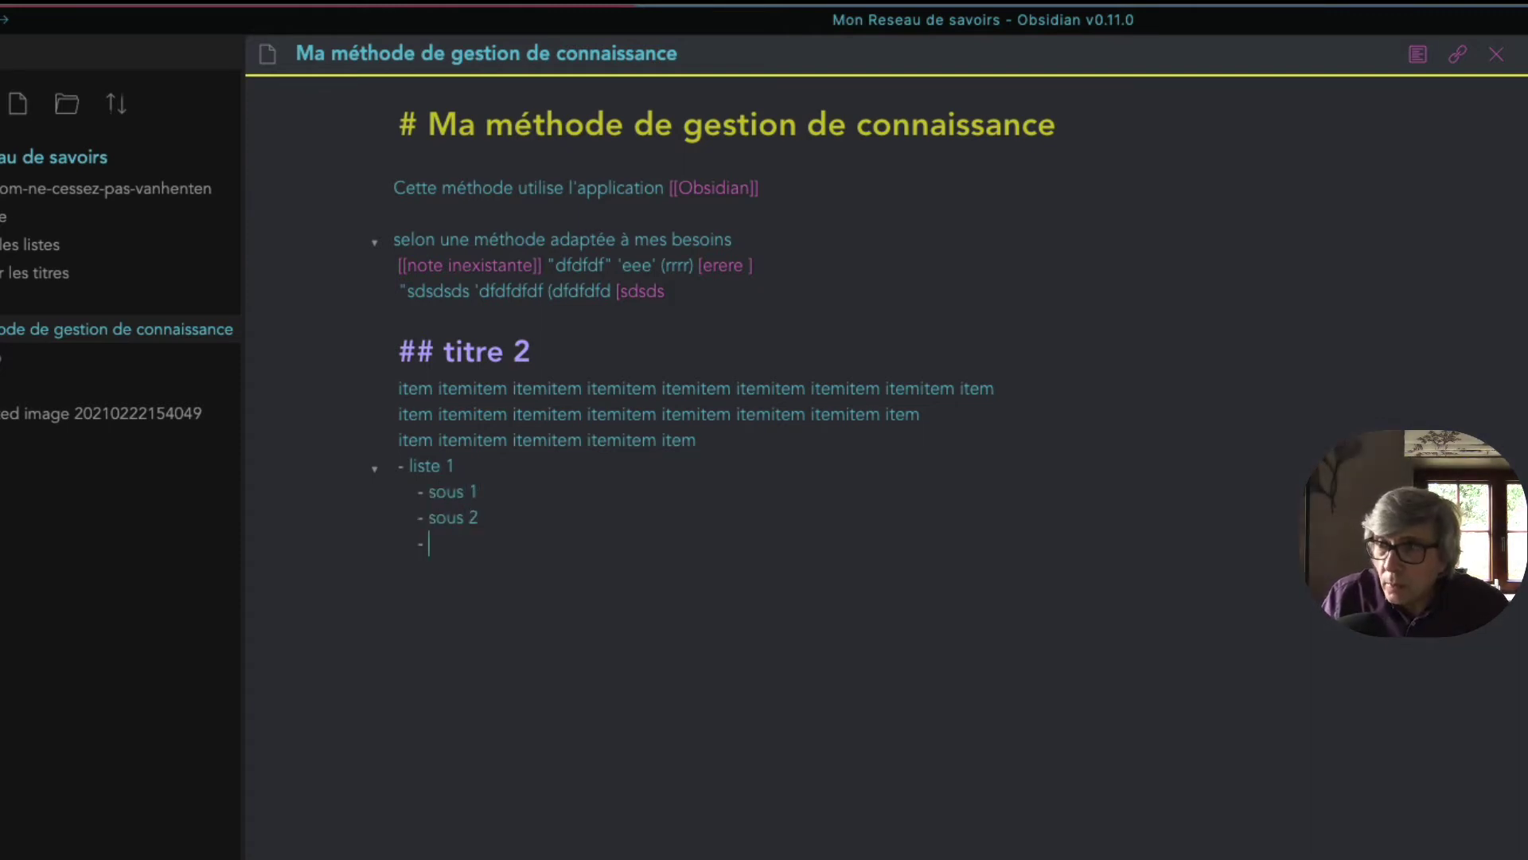
- Add a second top-level bullet "liste 2" with the indented sub-items "sous 21" and "sous 23"
{"action": "key", "text": "shift+Tab"}
{"action": "type", "text": "lis"}
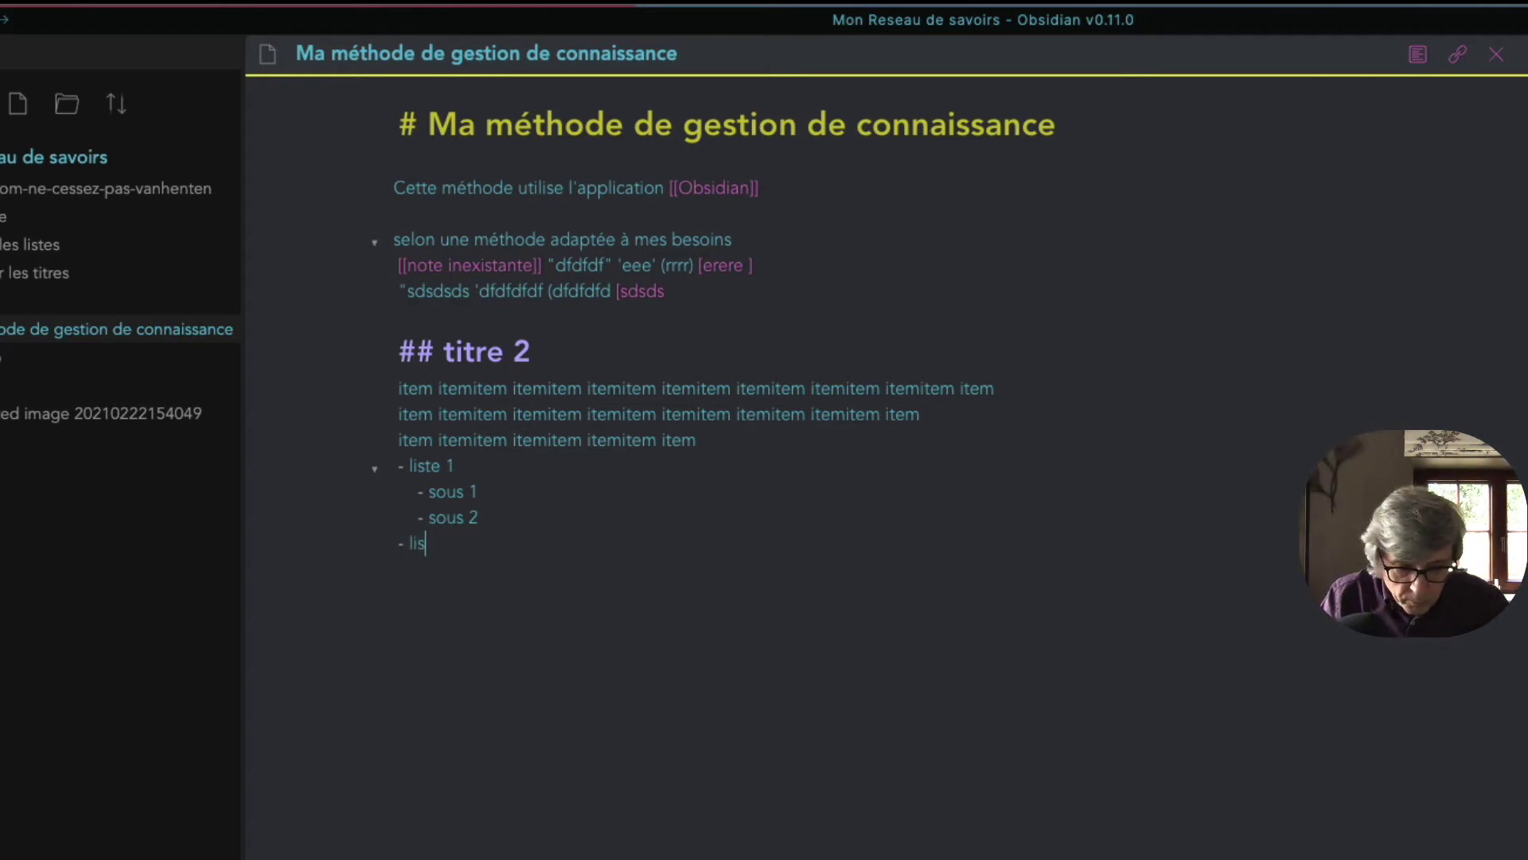
{"action": "type", "text": "te 2"}
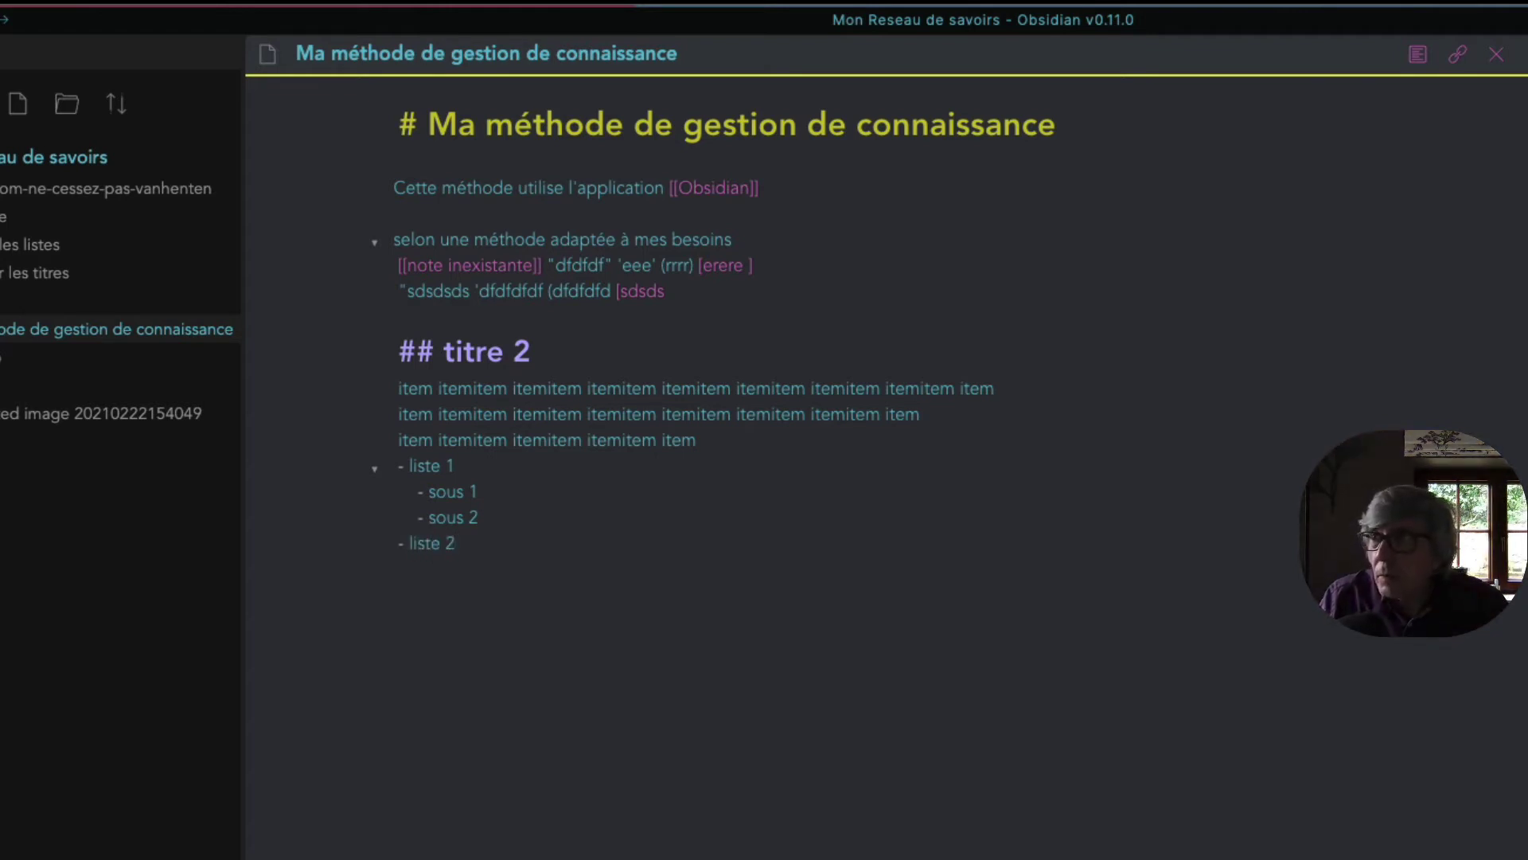
{"action": "key", "text": "Return"}
{"action": "key", "text": "Tab"}
{"action": "type", "text": "sou"}
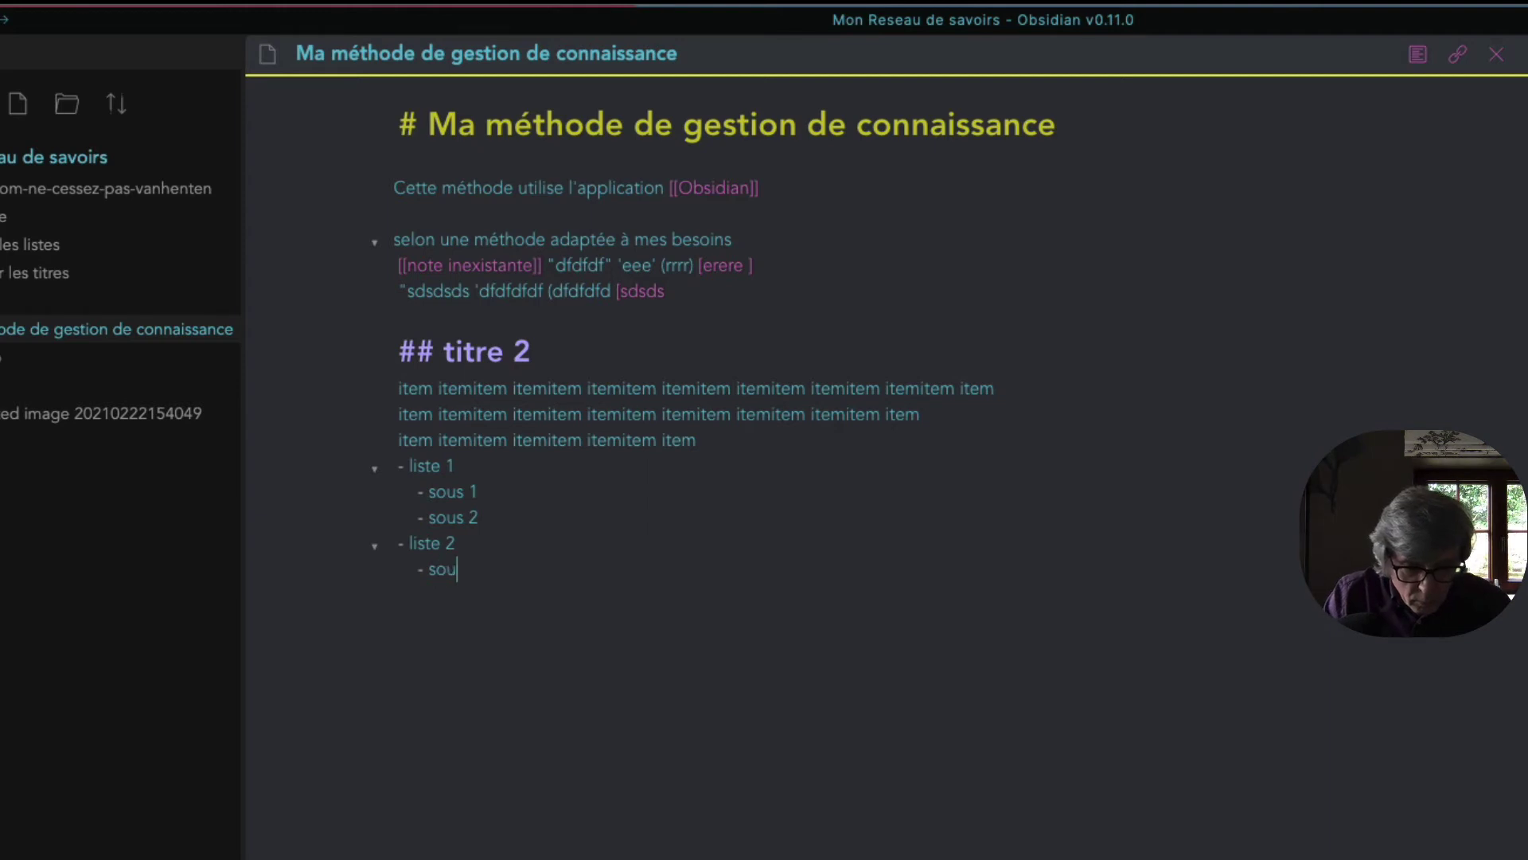
{"action": "type", "text": "s 2"}
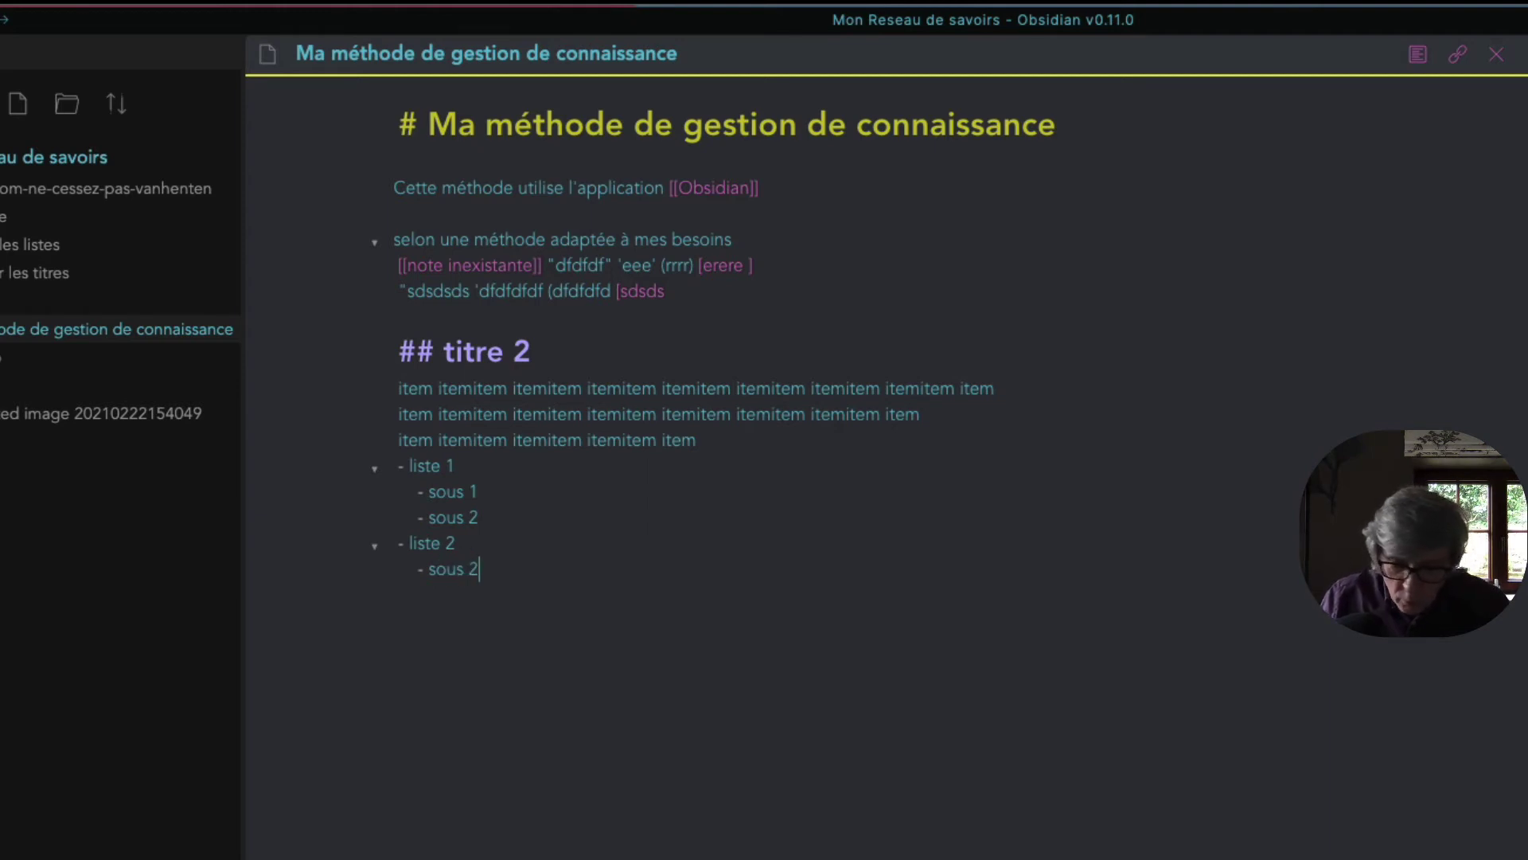
{"action": "type", "text": "1 - sous 23"}
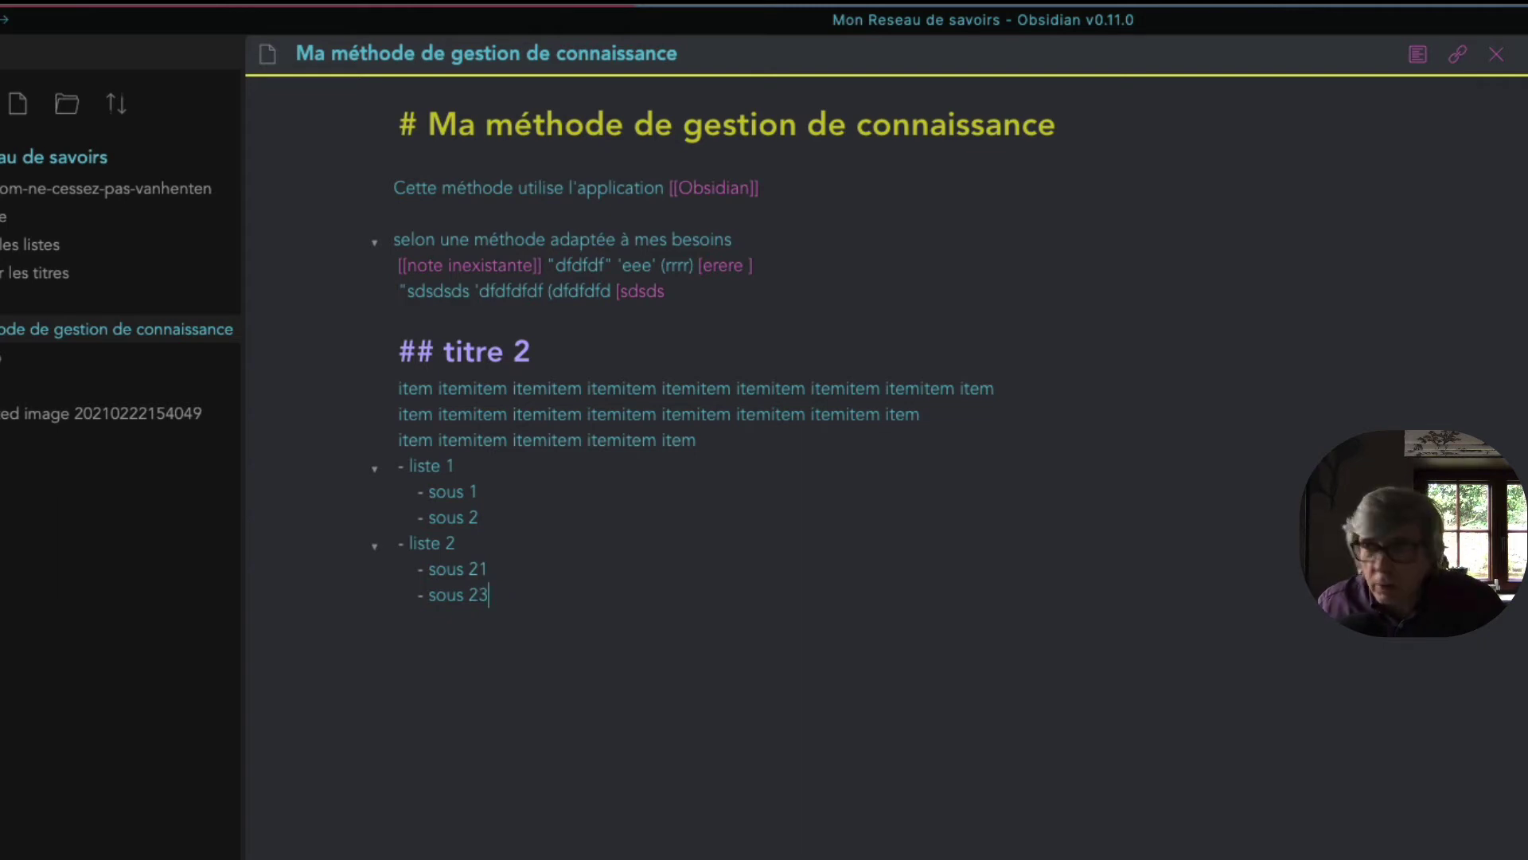
- Preview the note and collapse and expand "liste 1", "liste 2" and the "titre 2" section to check list folding
{"action": "key", "text": "ctrl+e"}
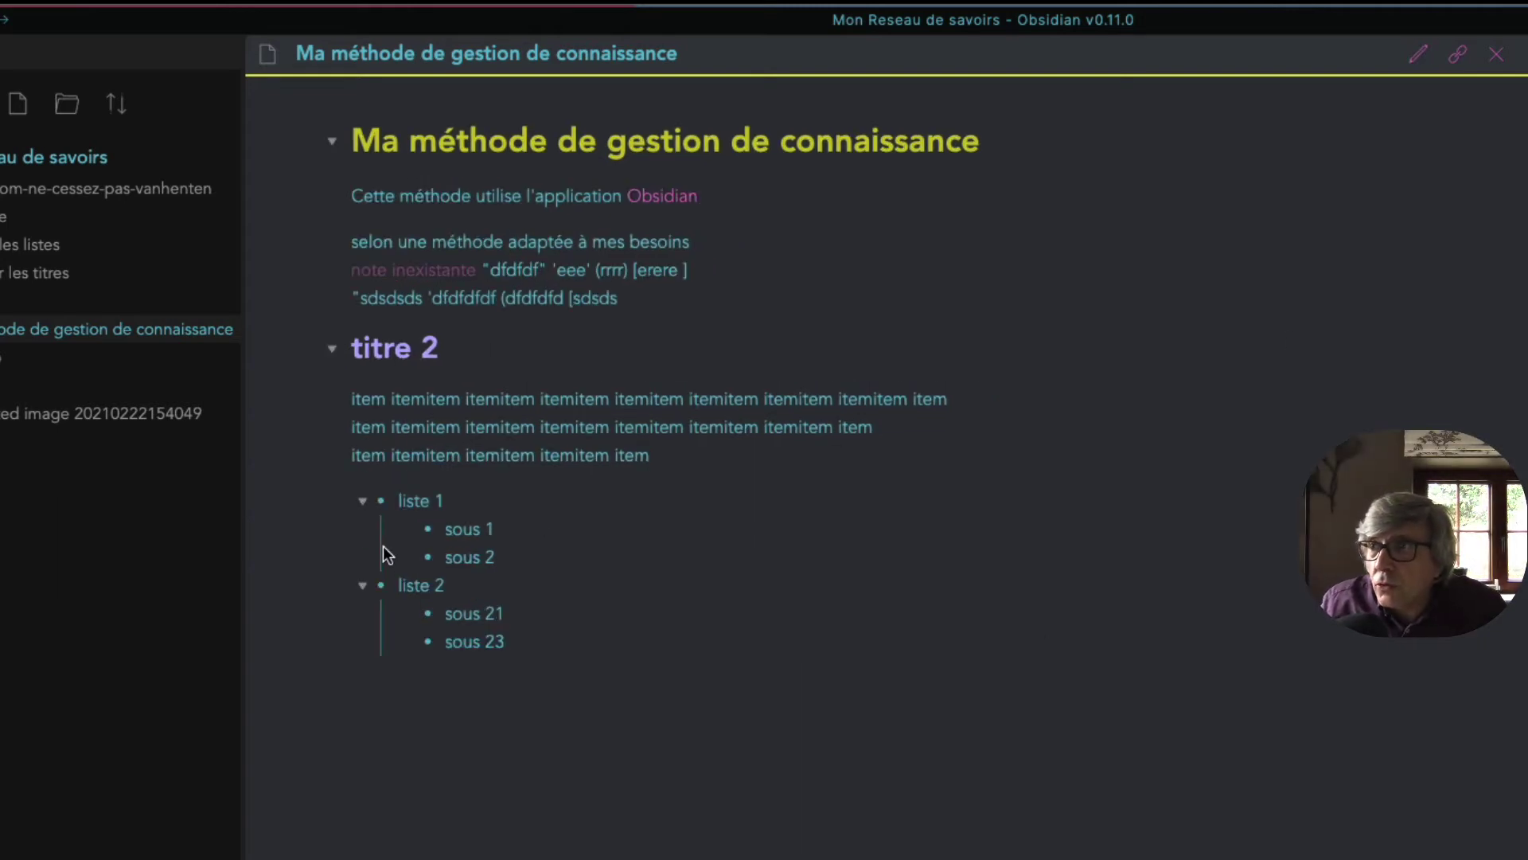
{"action": "left_click", "coordinate": [364, 502]}
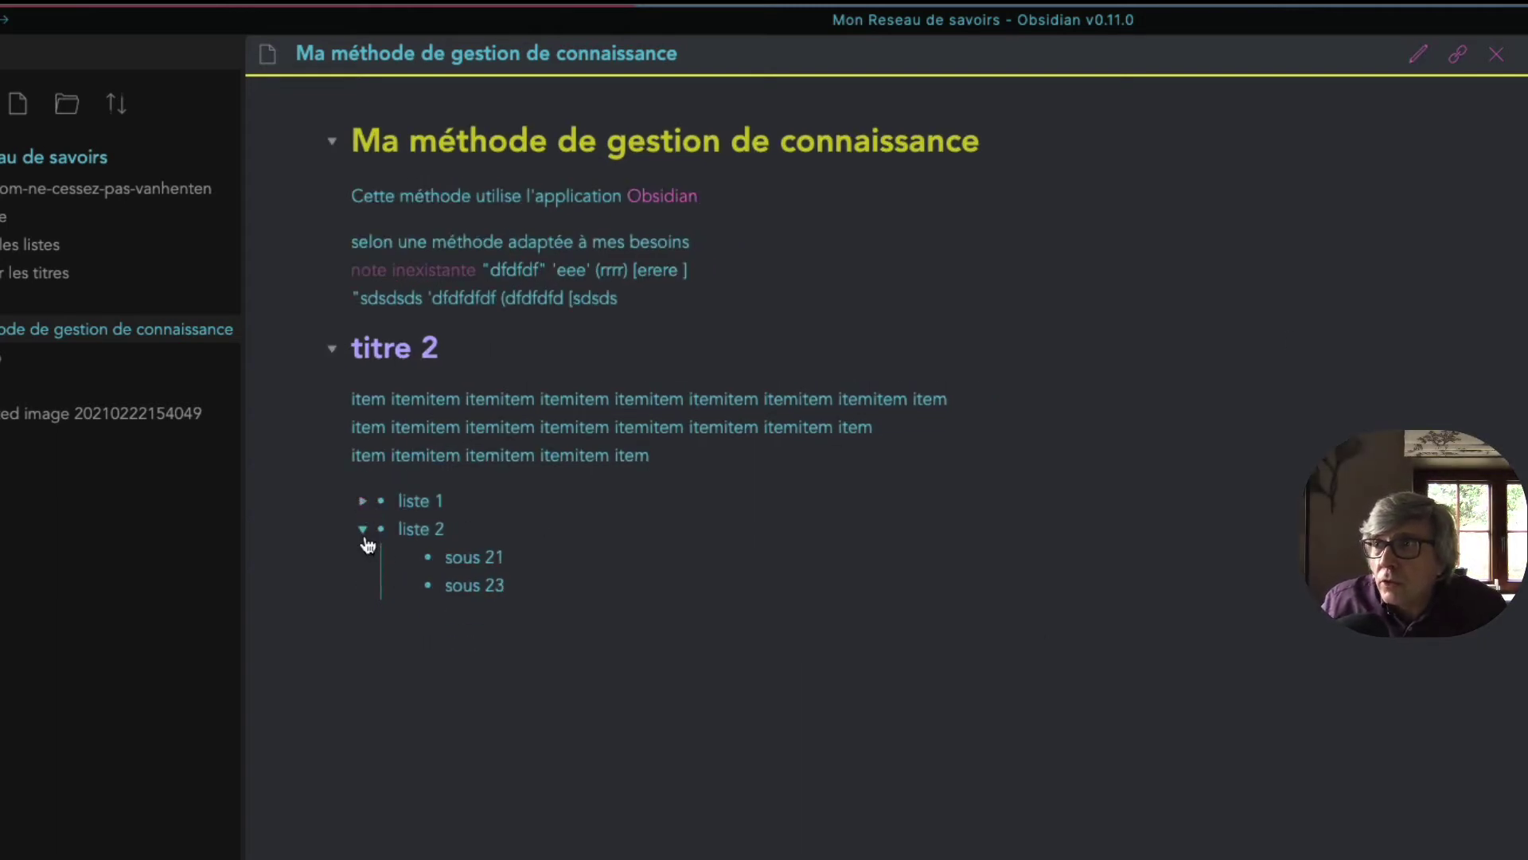
{"action": "left_click", "coordinate": [363, 530]}
{"action": "left_click", "coordinate": [363, 528]}
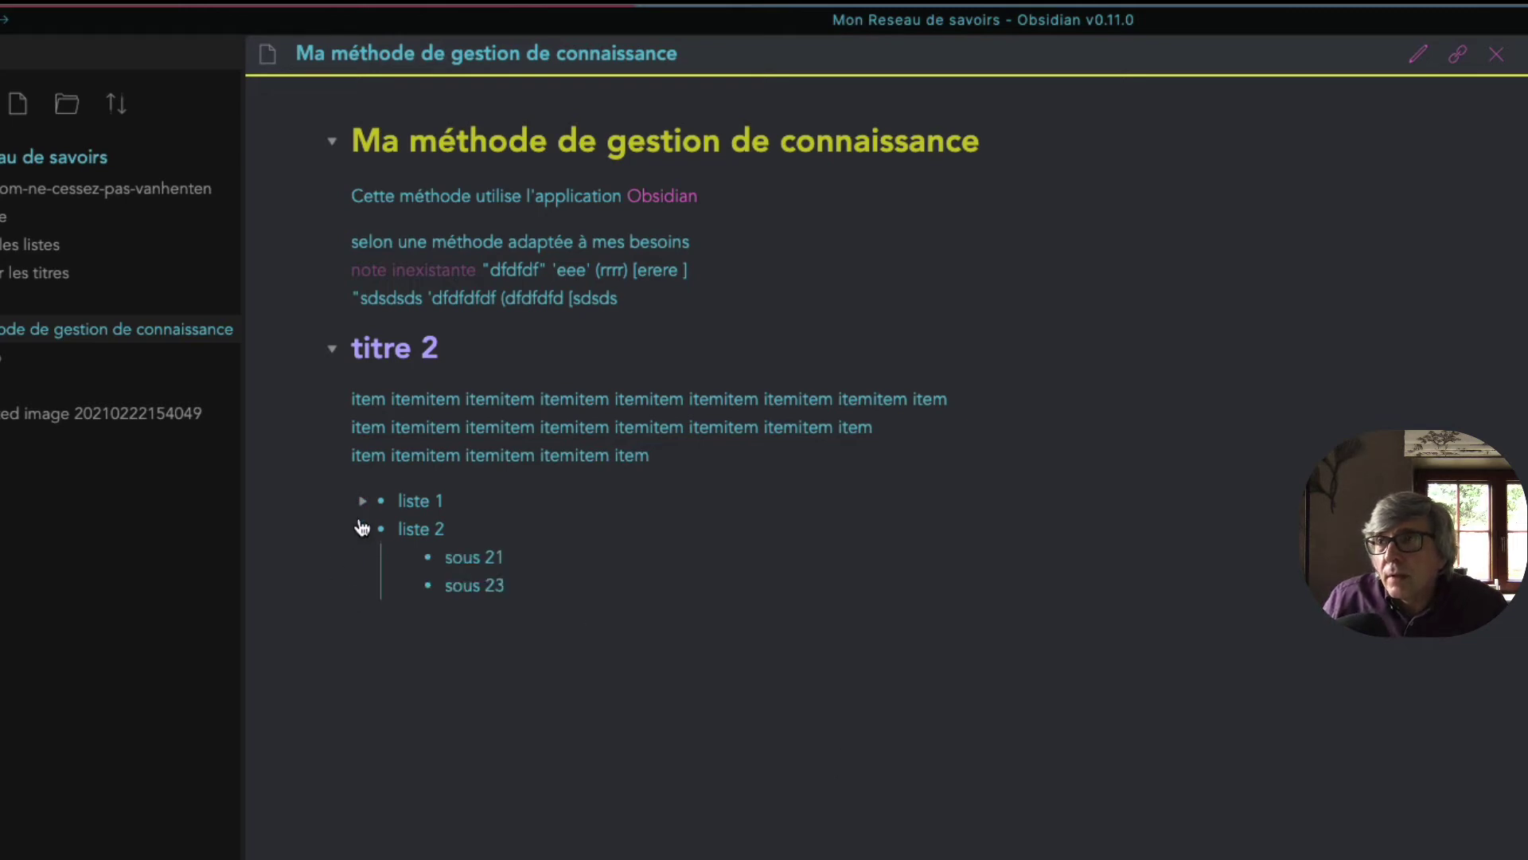
{"action": "left_click", "coordinate": [363, 500]}
{"action": "left_click", "coordinate": [363, 585]}
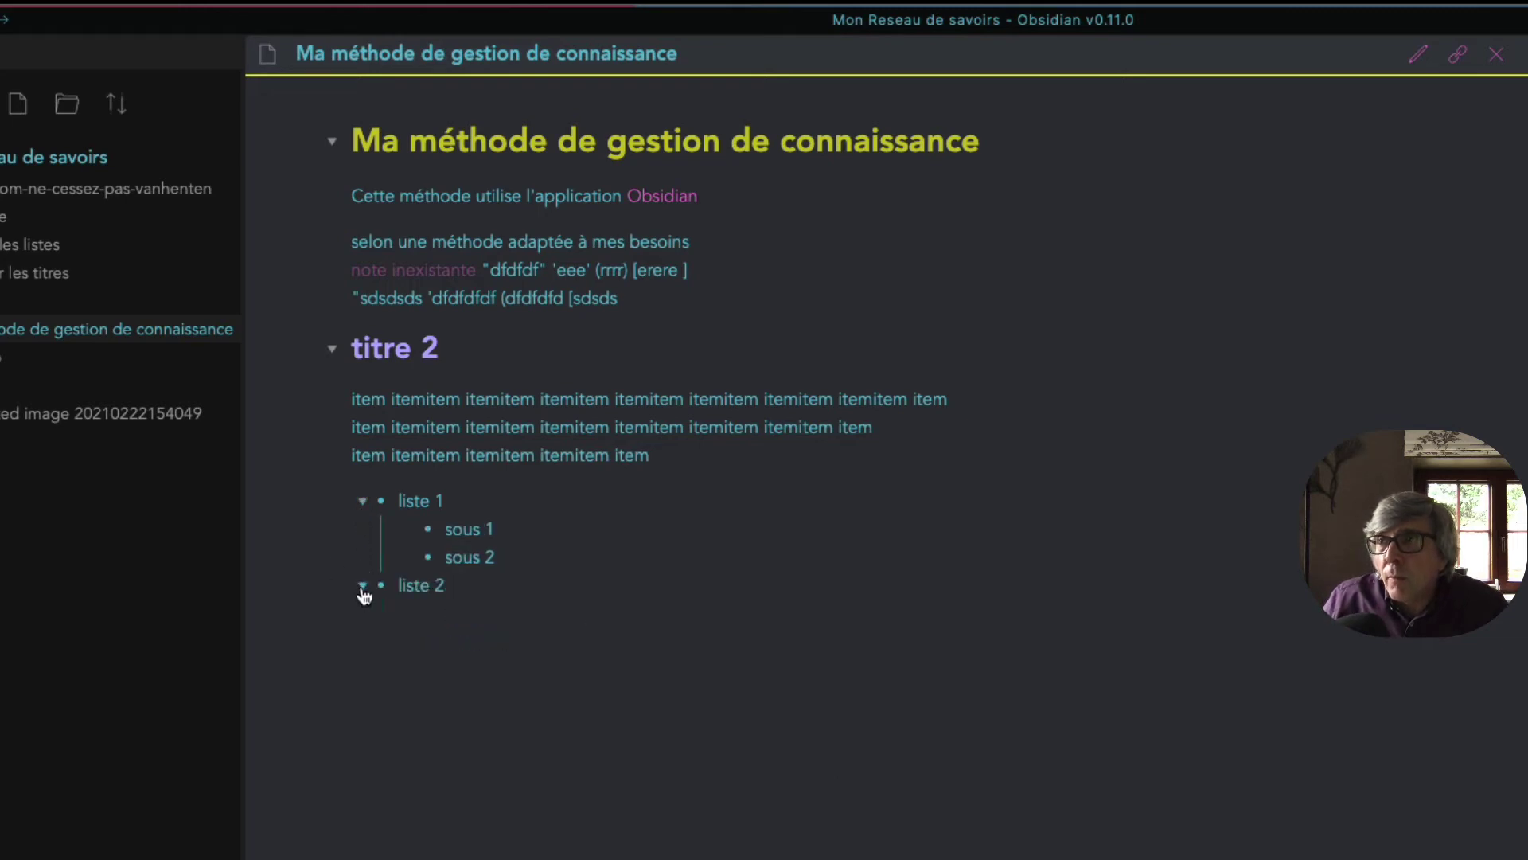
{"action": "left_click", "coordinate": [363, 501]}
{"action": "left_click", "coordinate": [332, 351]}
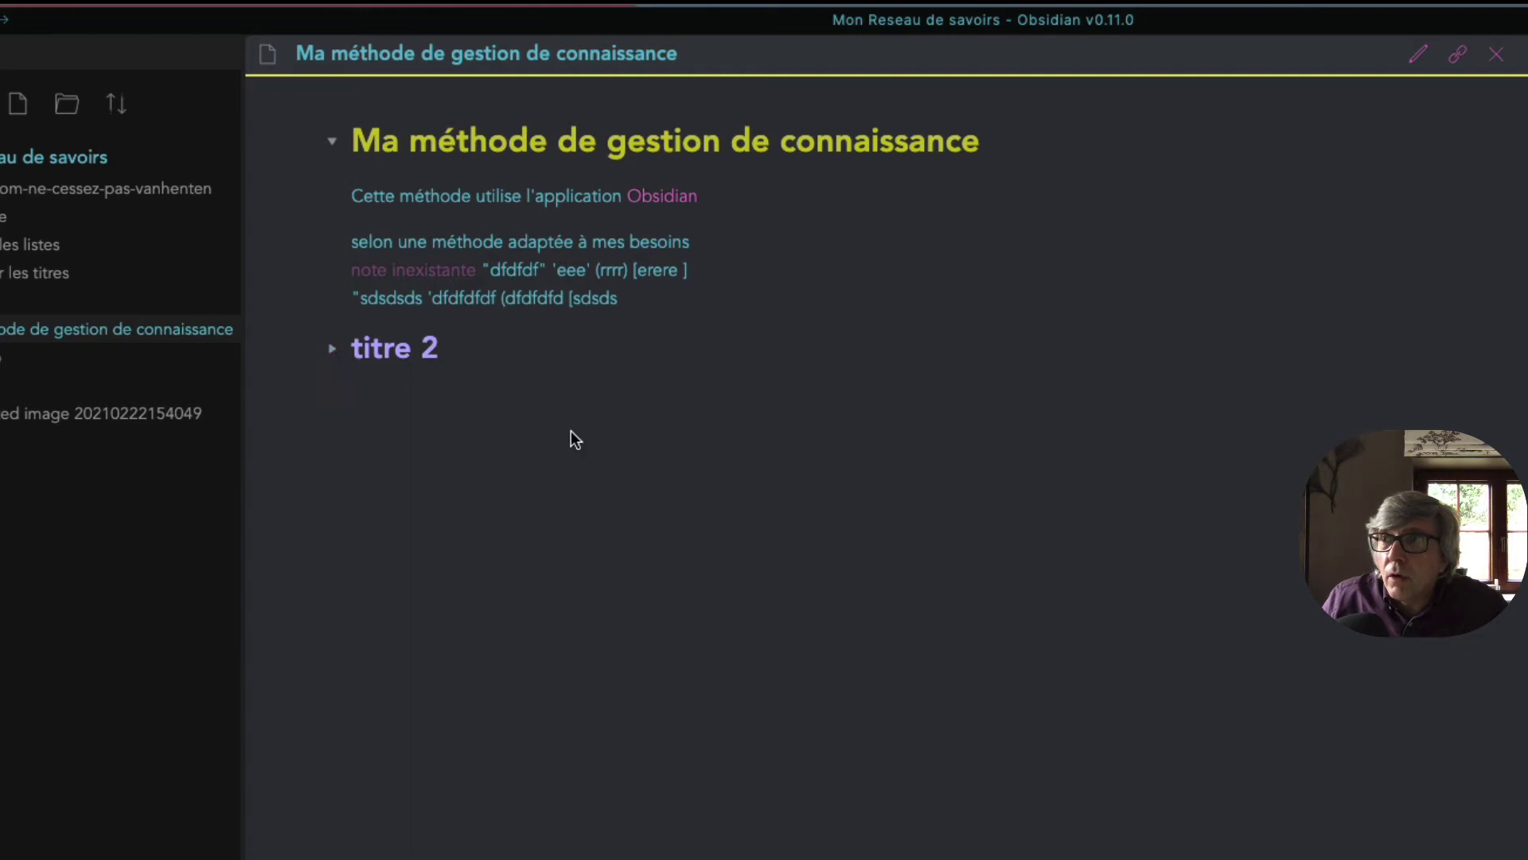
{"action": "left_click", "coordinate": [333, 350]}
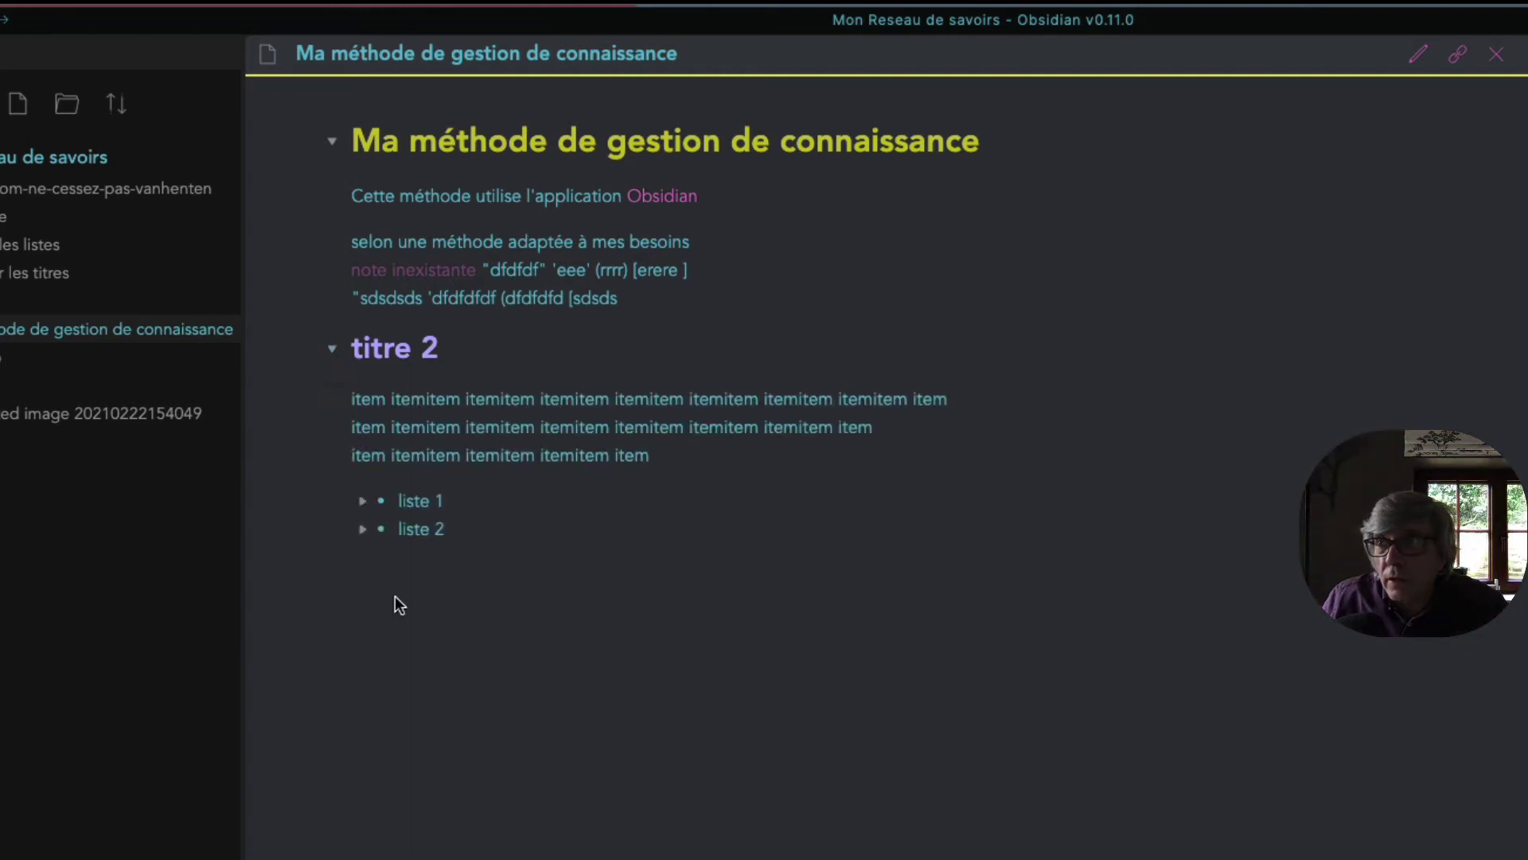
{"action": "left_click", "coordinate": [363, 503]}
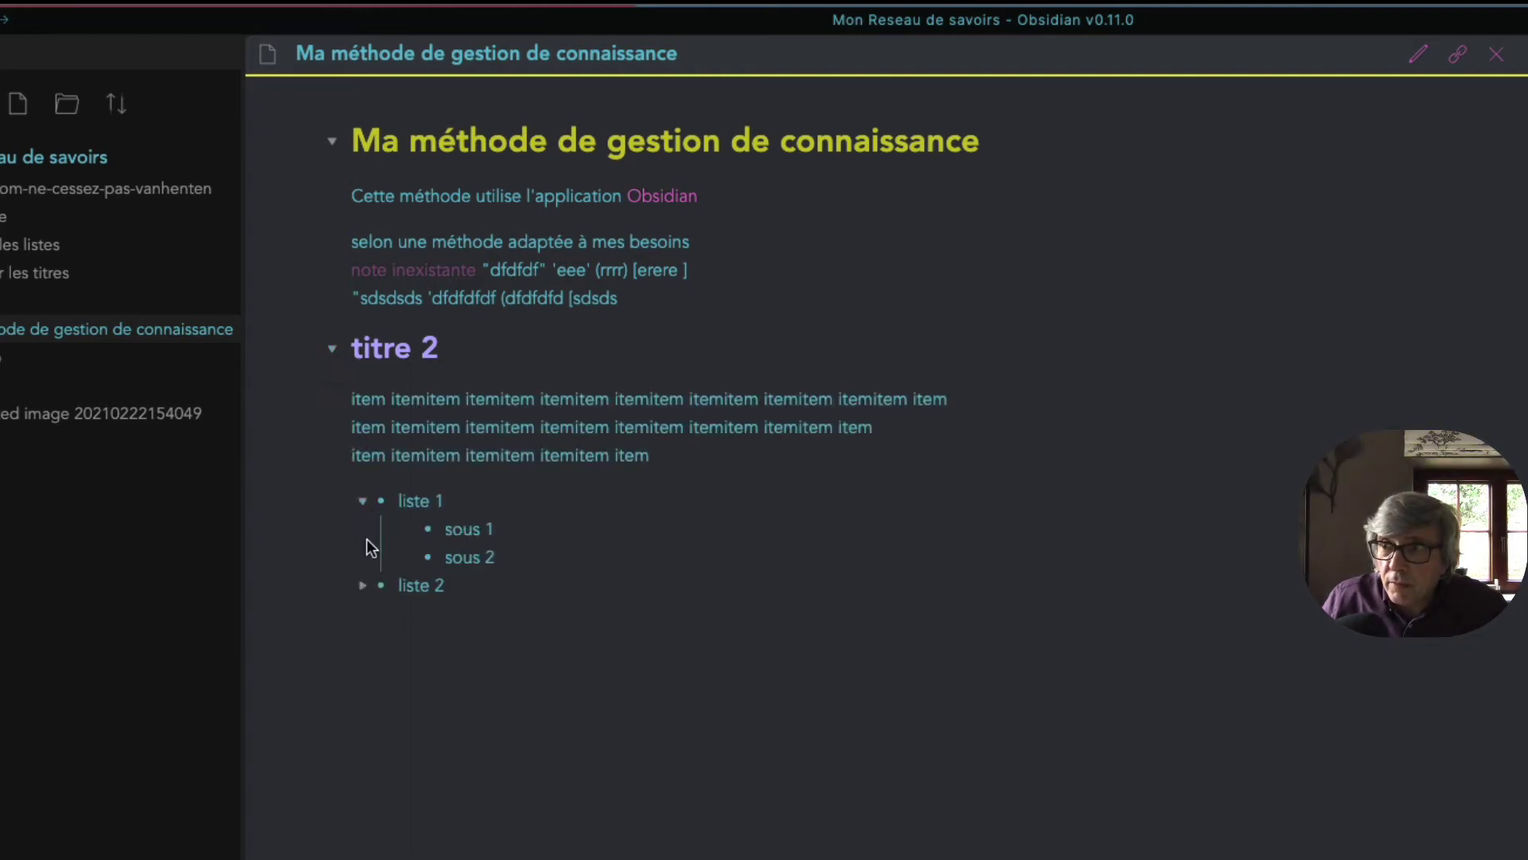
{"action": "left_click", "coordinate": [363, 587]}
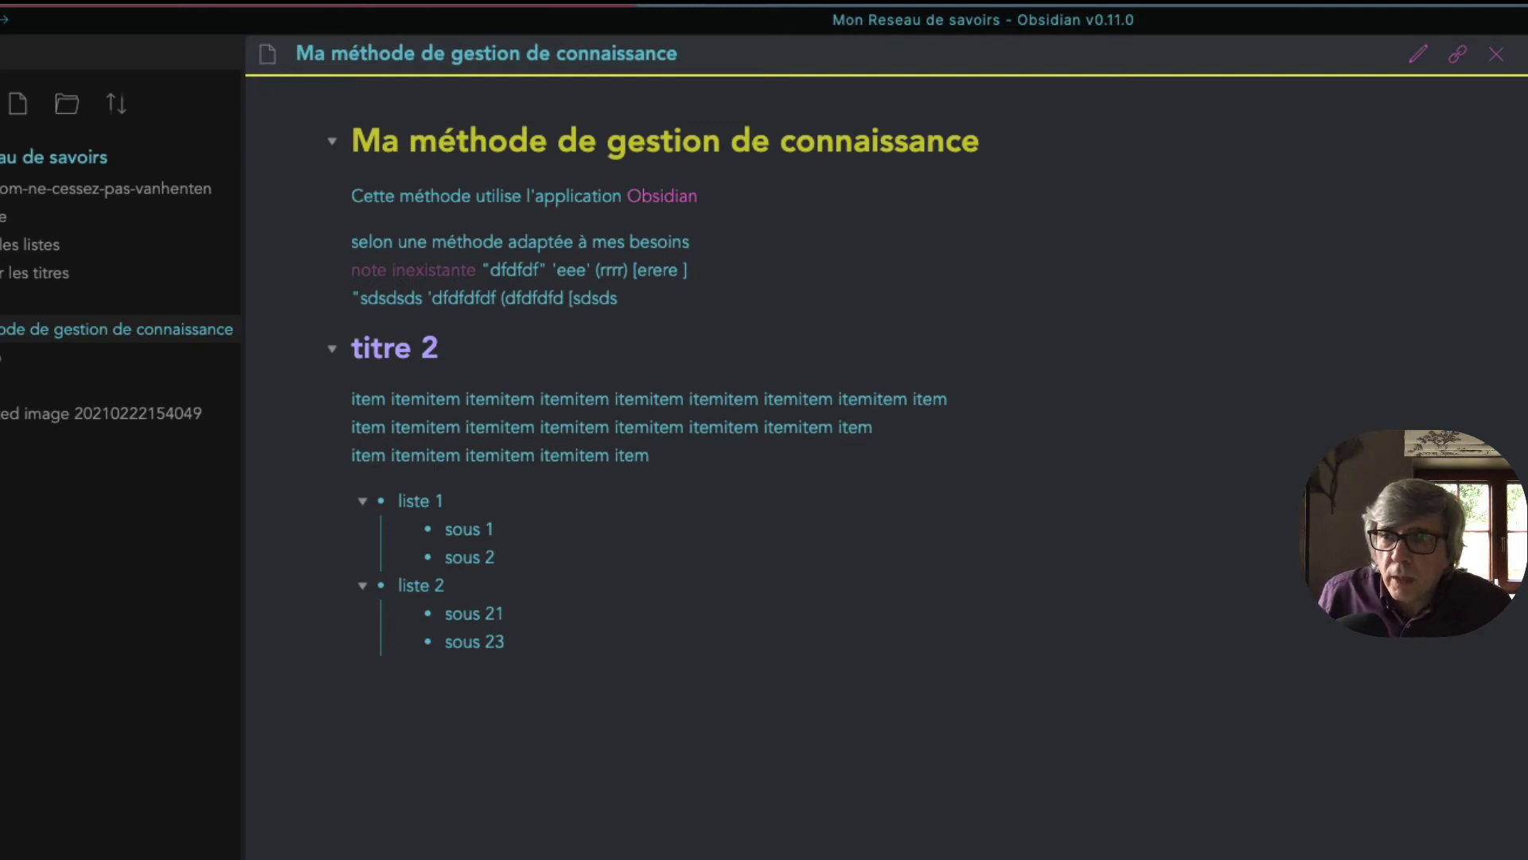
- Review the heading and indentation folding options in the editor settings, close the settings and return the note to editing
{"action": "key", "text": "ctrl+comma"}
{"action": "scroll", "coordinate": [832, 672], "scroll_direction": "down", "scroll_amount": 5}
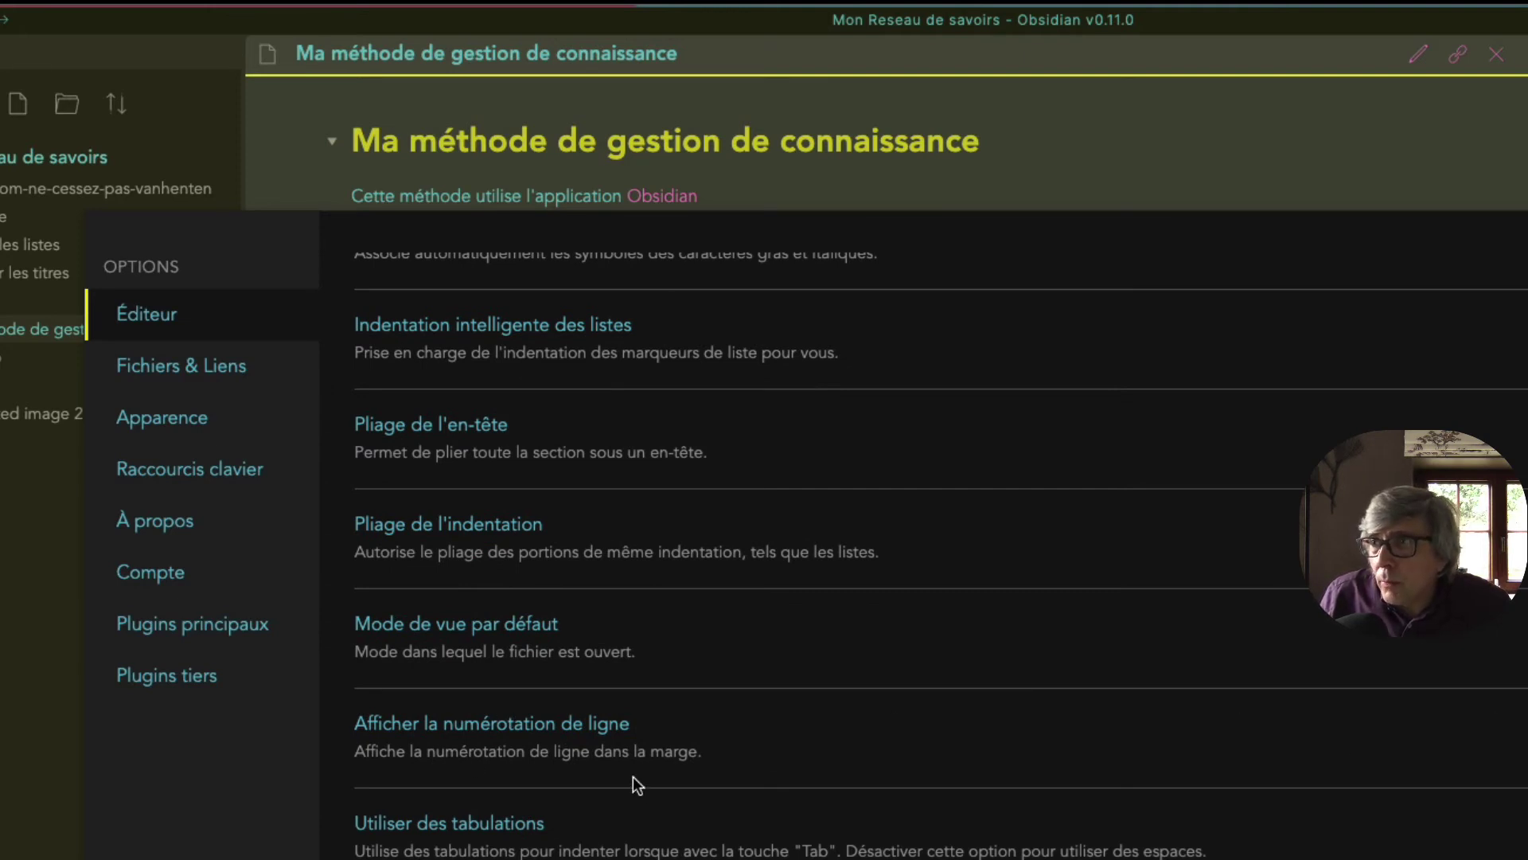
{"action": "key", "text": "Escape"}
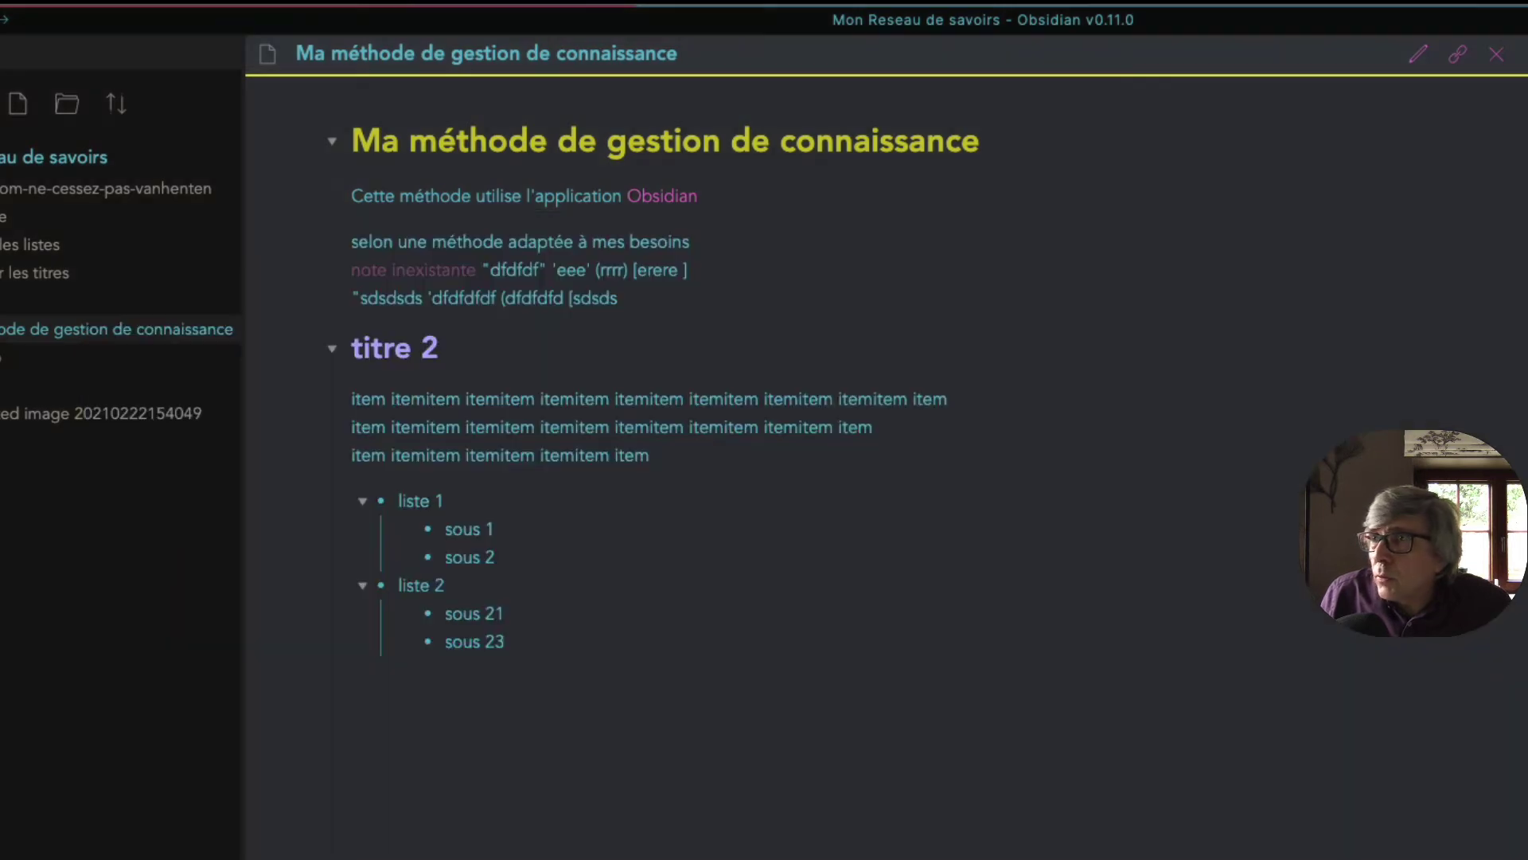
{"action": "key", "text": "ctrl+e"}
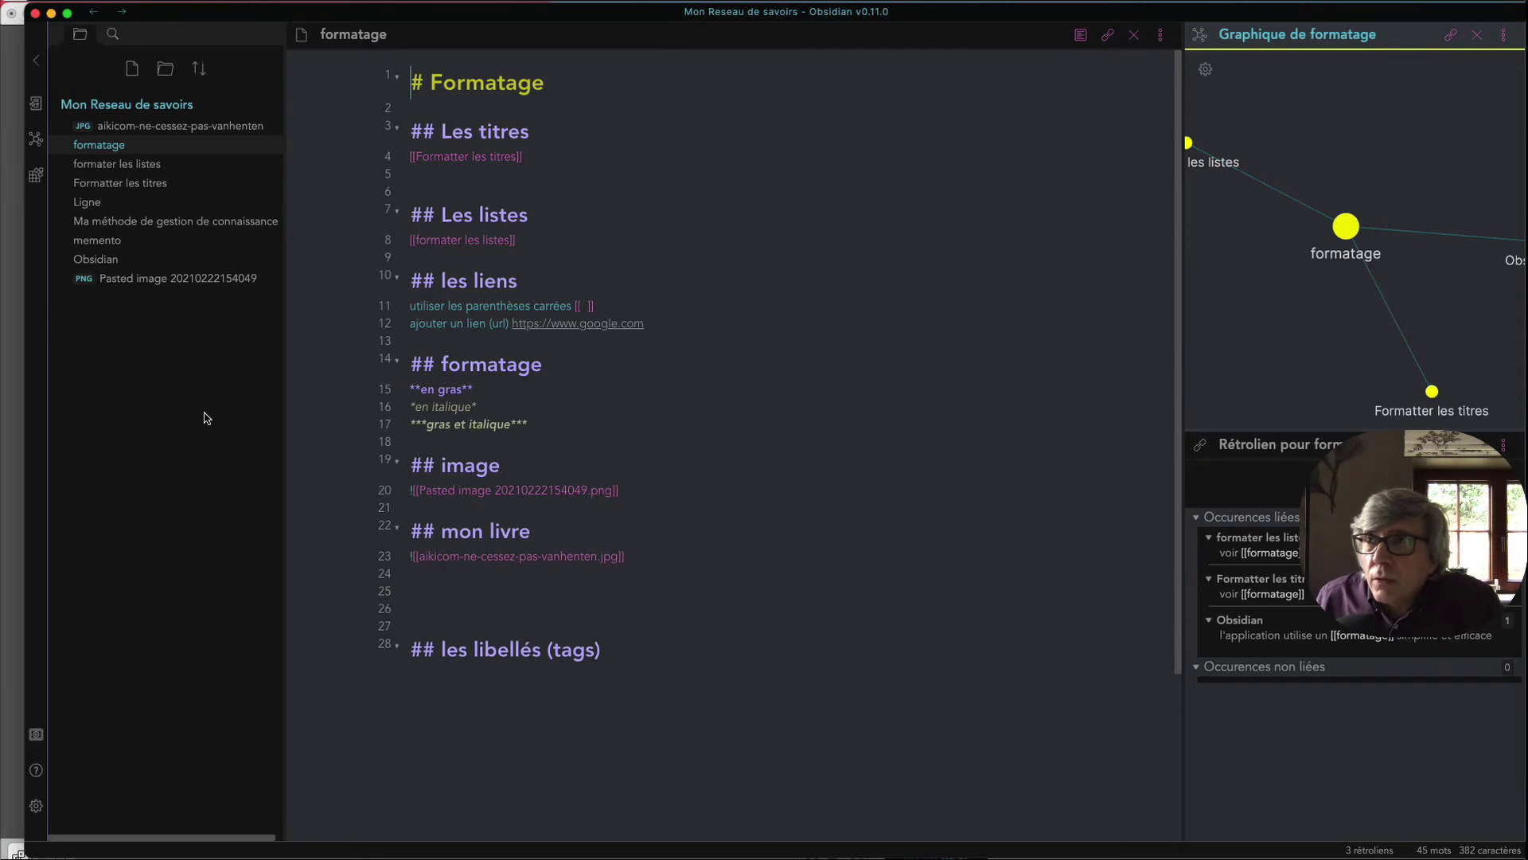
- Open the note "Formatter les titres" and correct its level-one heading to "Formater les titres"
{"action": "left_click", "coordinate": [98, 189]}
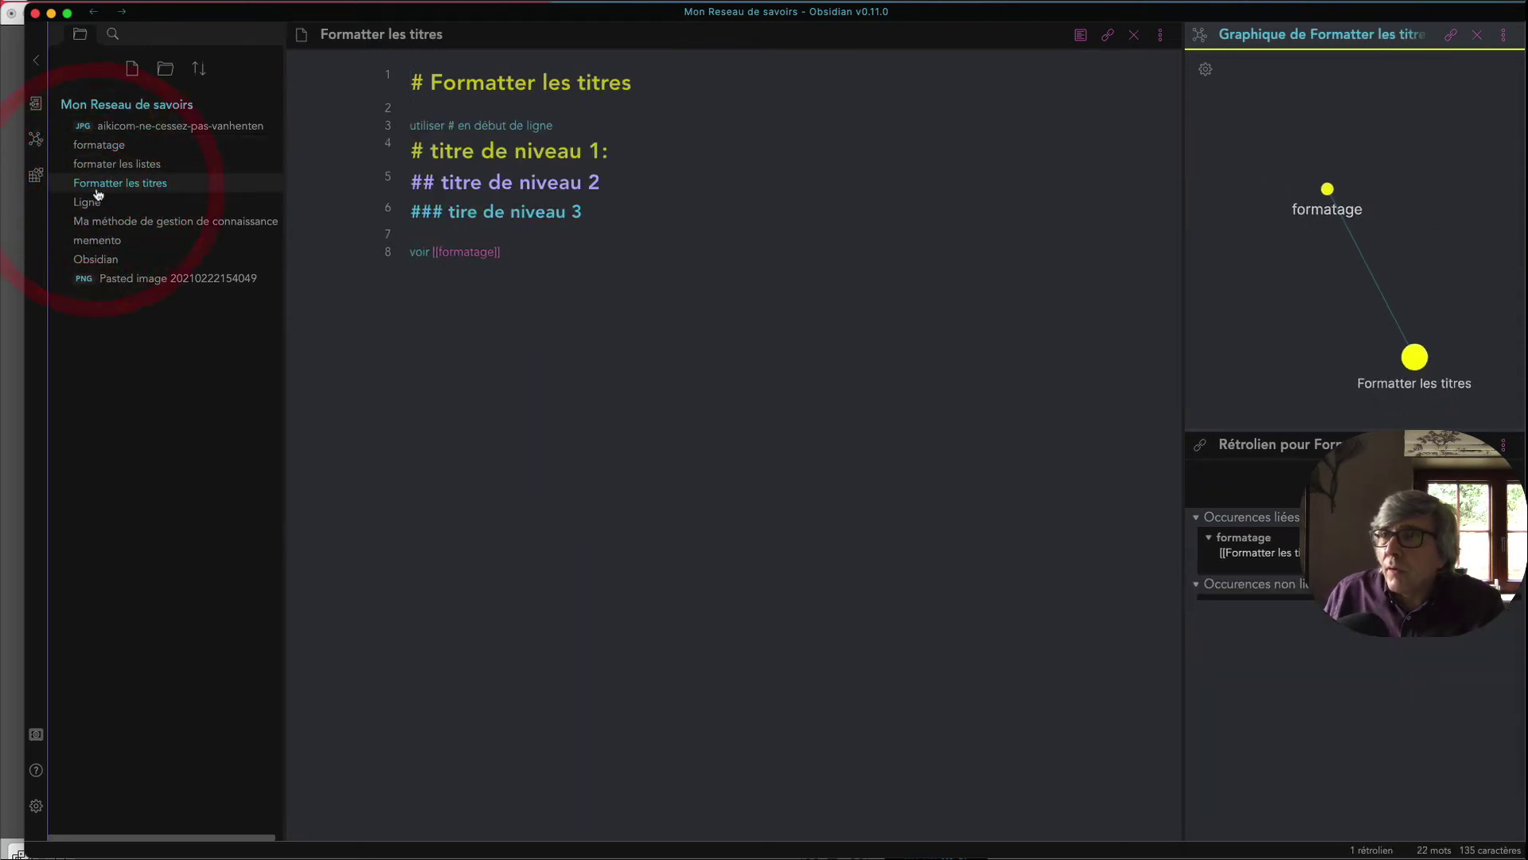
{"action": "left_click", "coordinate": [499, 85]}
{"action": "key", "text": "BackSpace"}
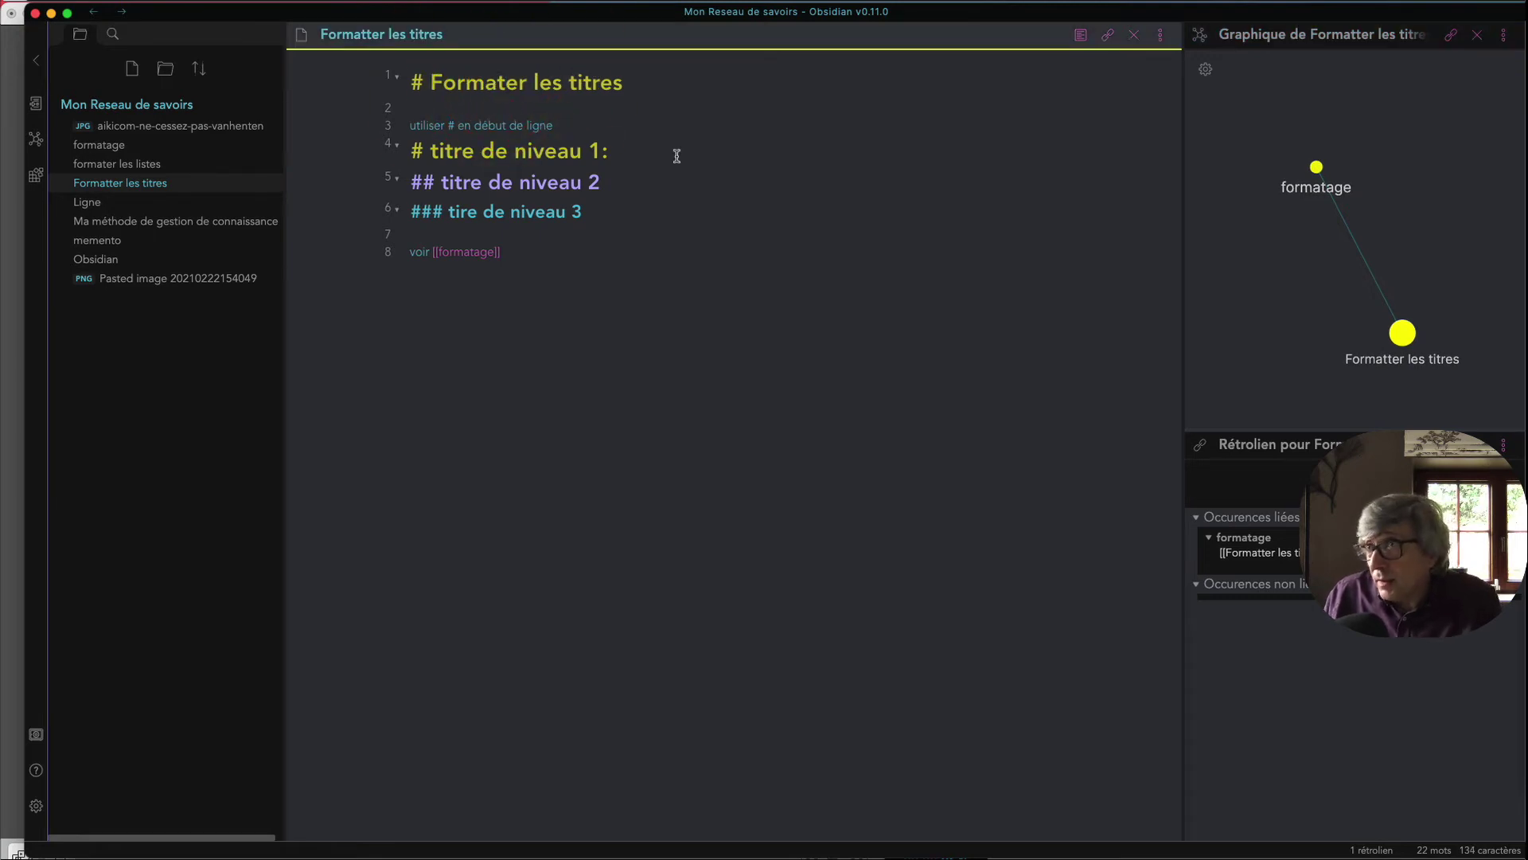
- Rename the note file "Formater les titres" and choose to always update the internal links pointing to it
{"action": "left_click", "coordinate": [362, 34]}
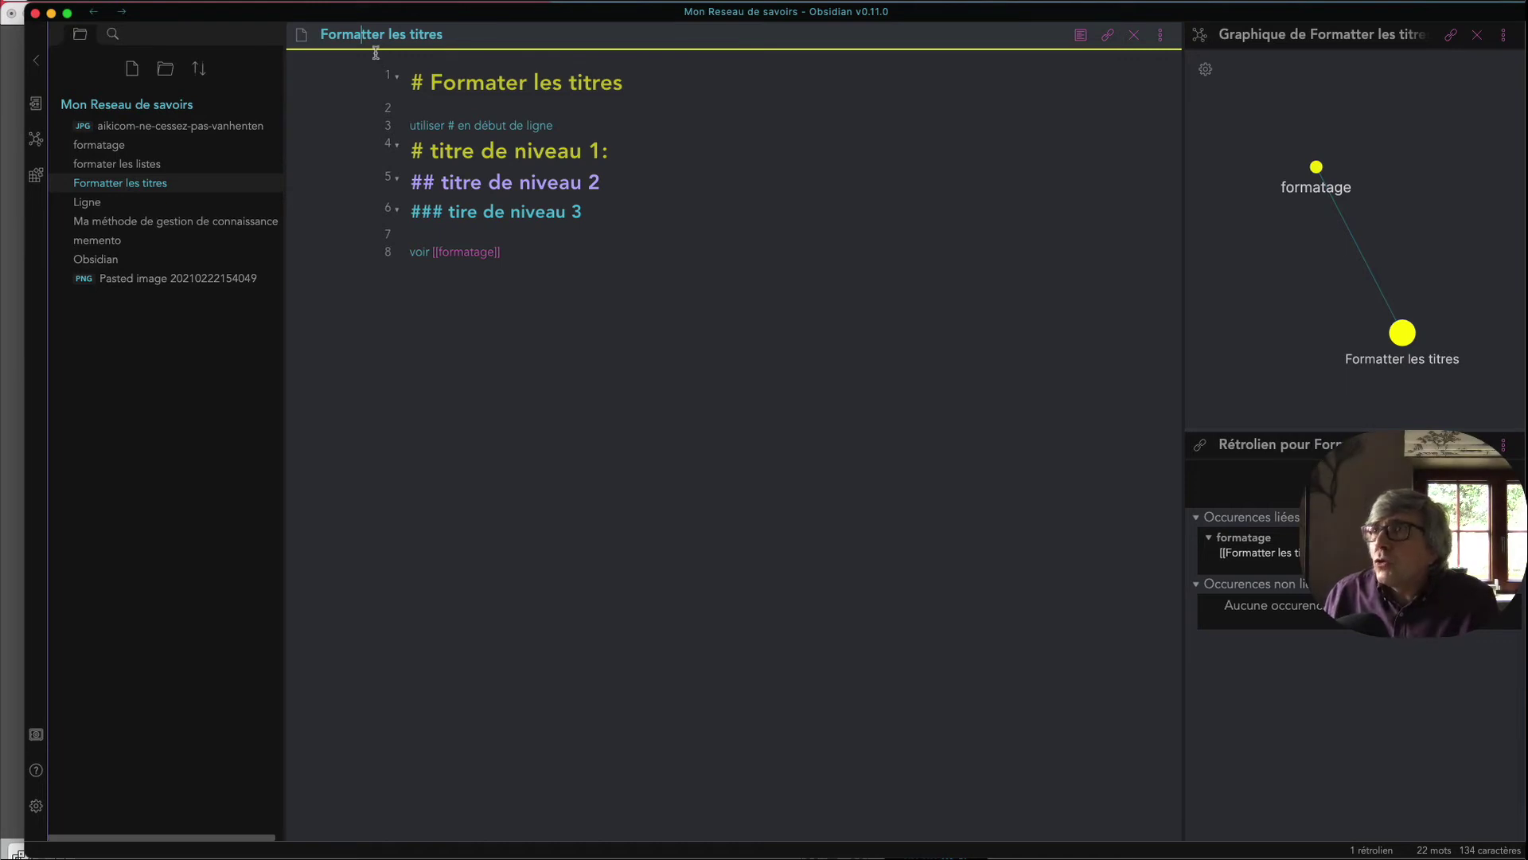
{"action": "key", "text": "Delete"}
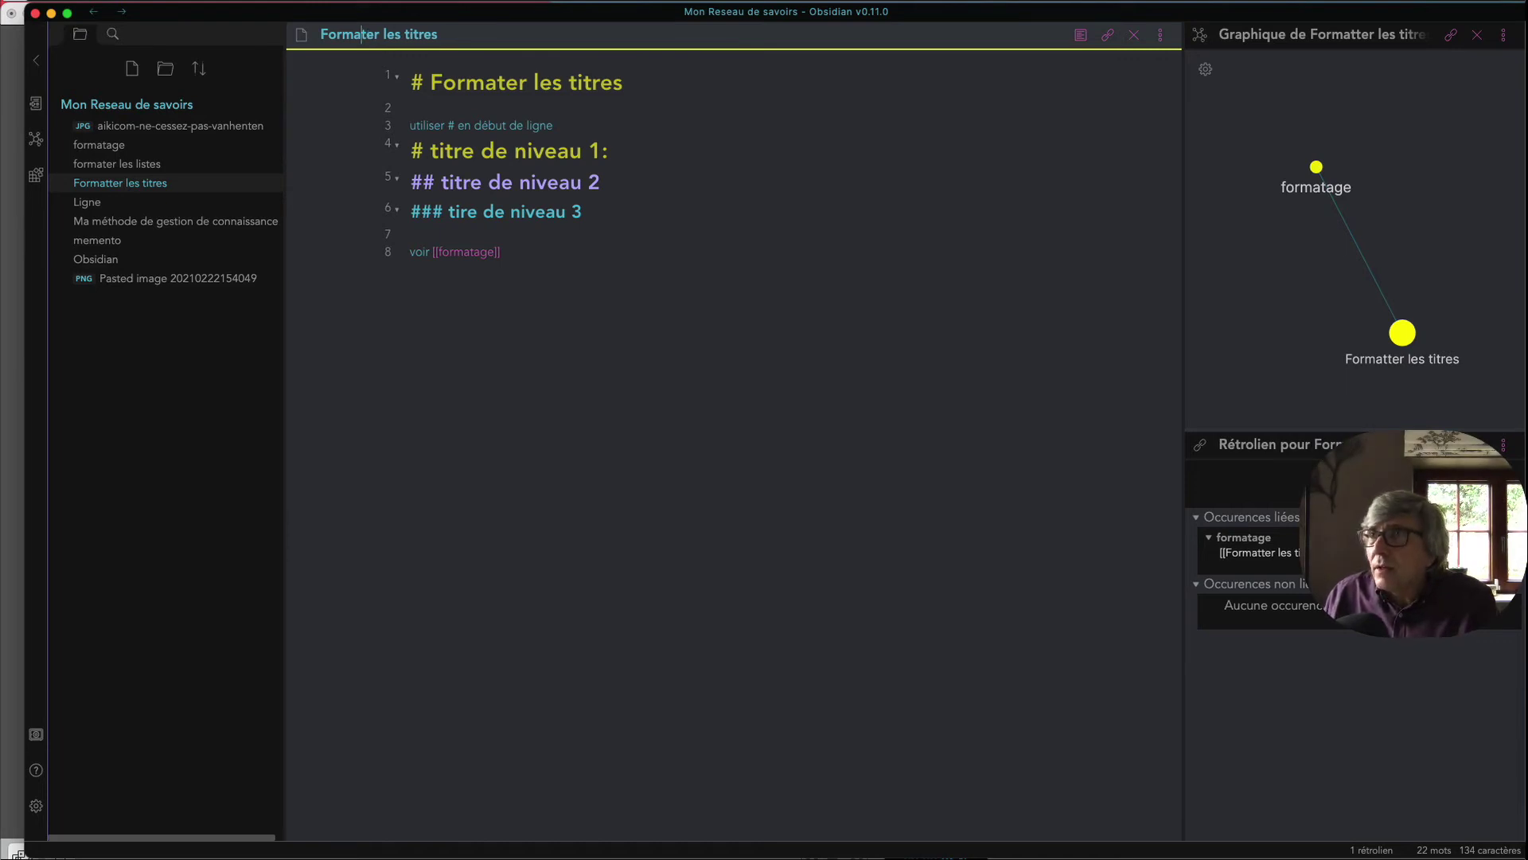
{"action": "key", "text": "Return"}
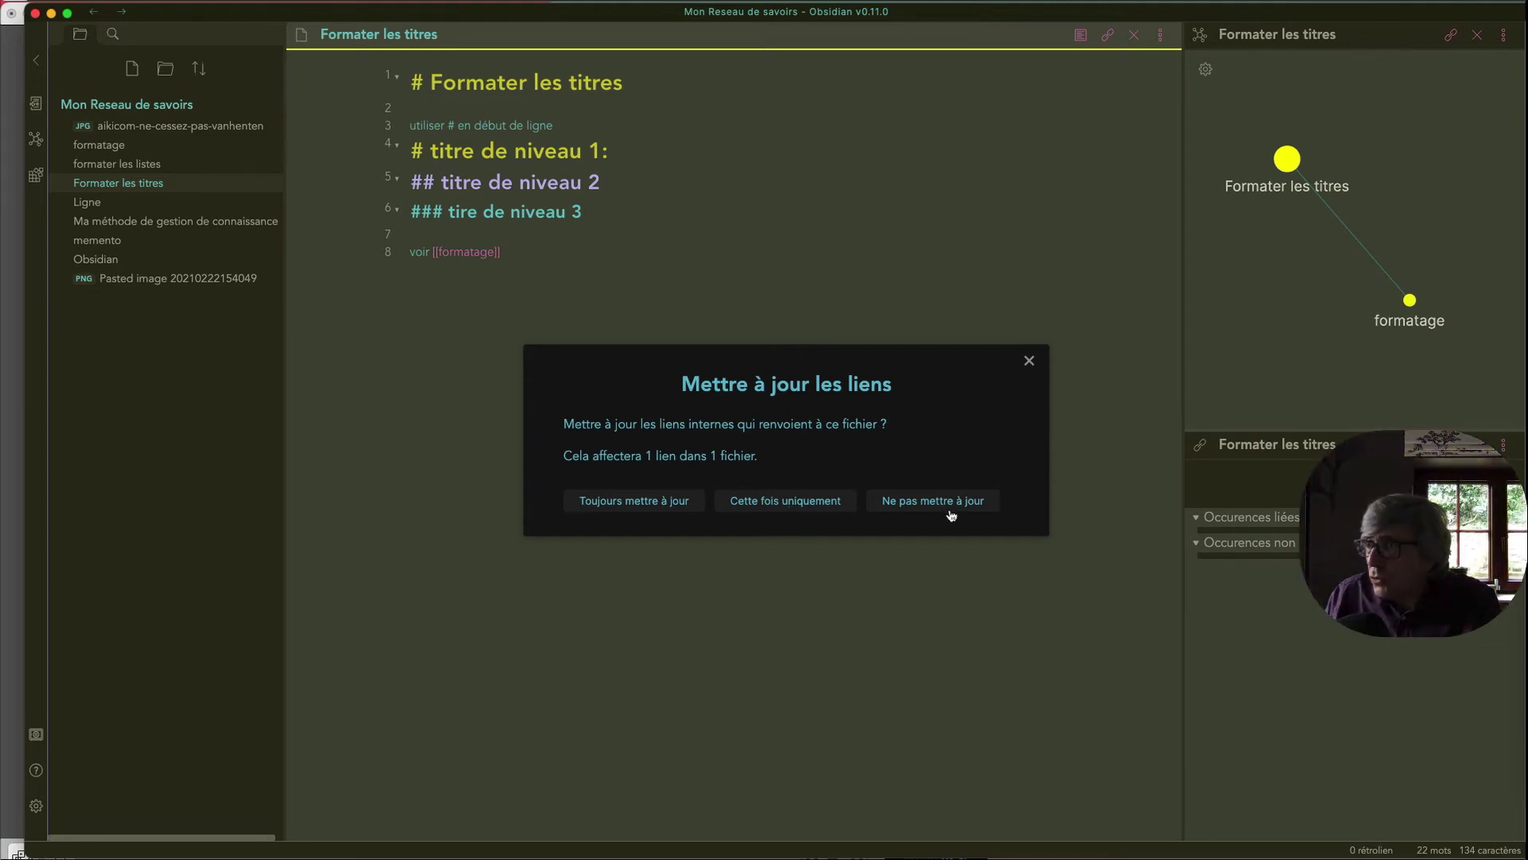
{"action": "left_click", "coordinate": [618, 503]}
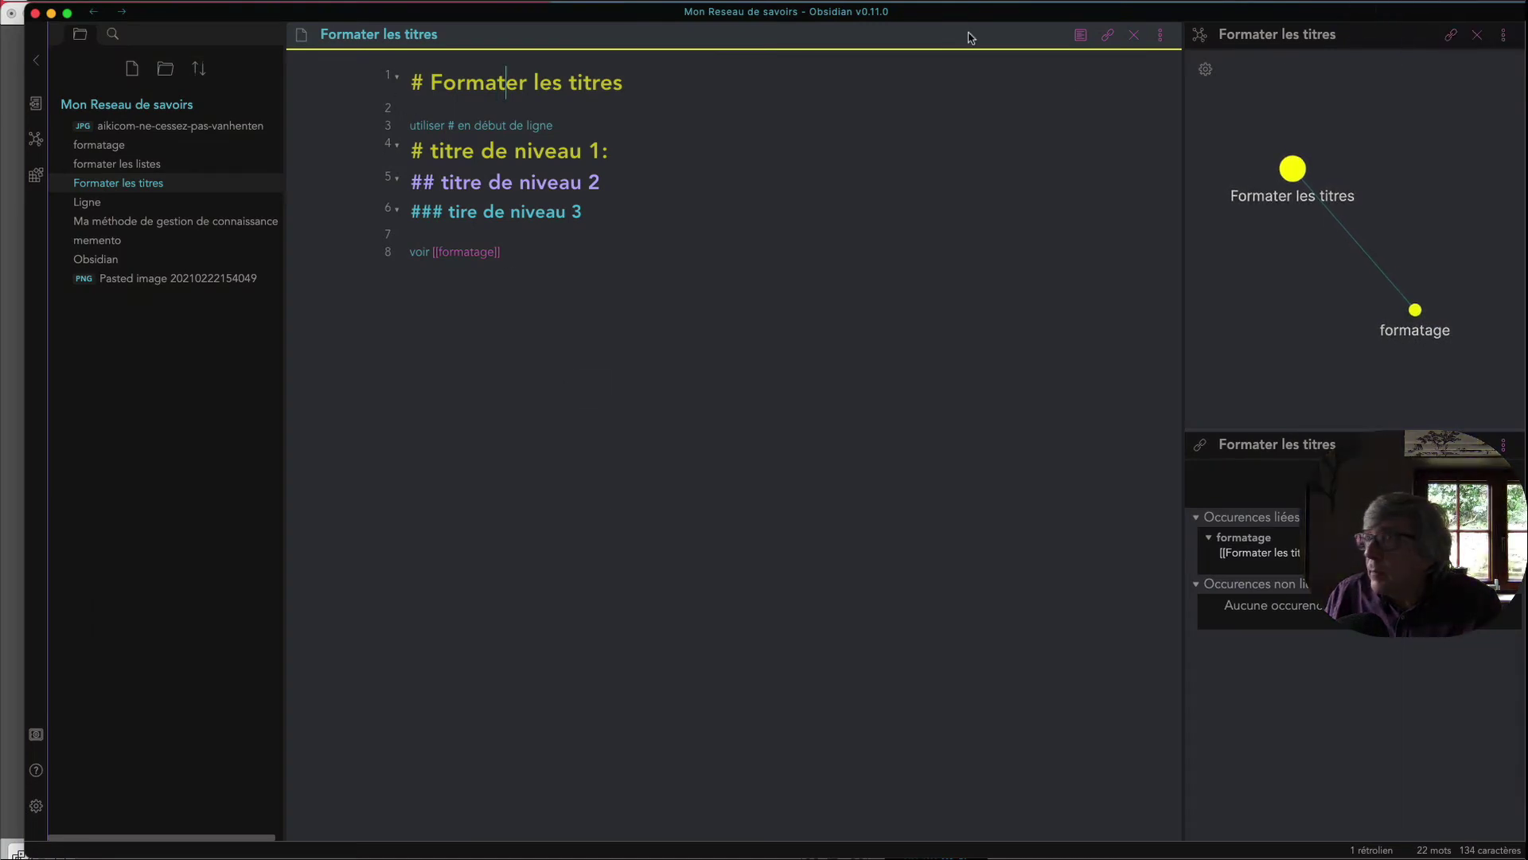
- Rename the note "Formattttter les titres" to test automatic updating of its internal links
{"action": "left_click", "coordinate": [362, 35]}
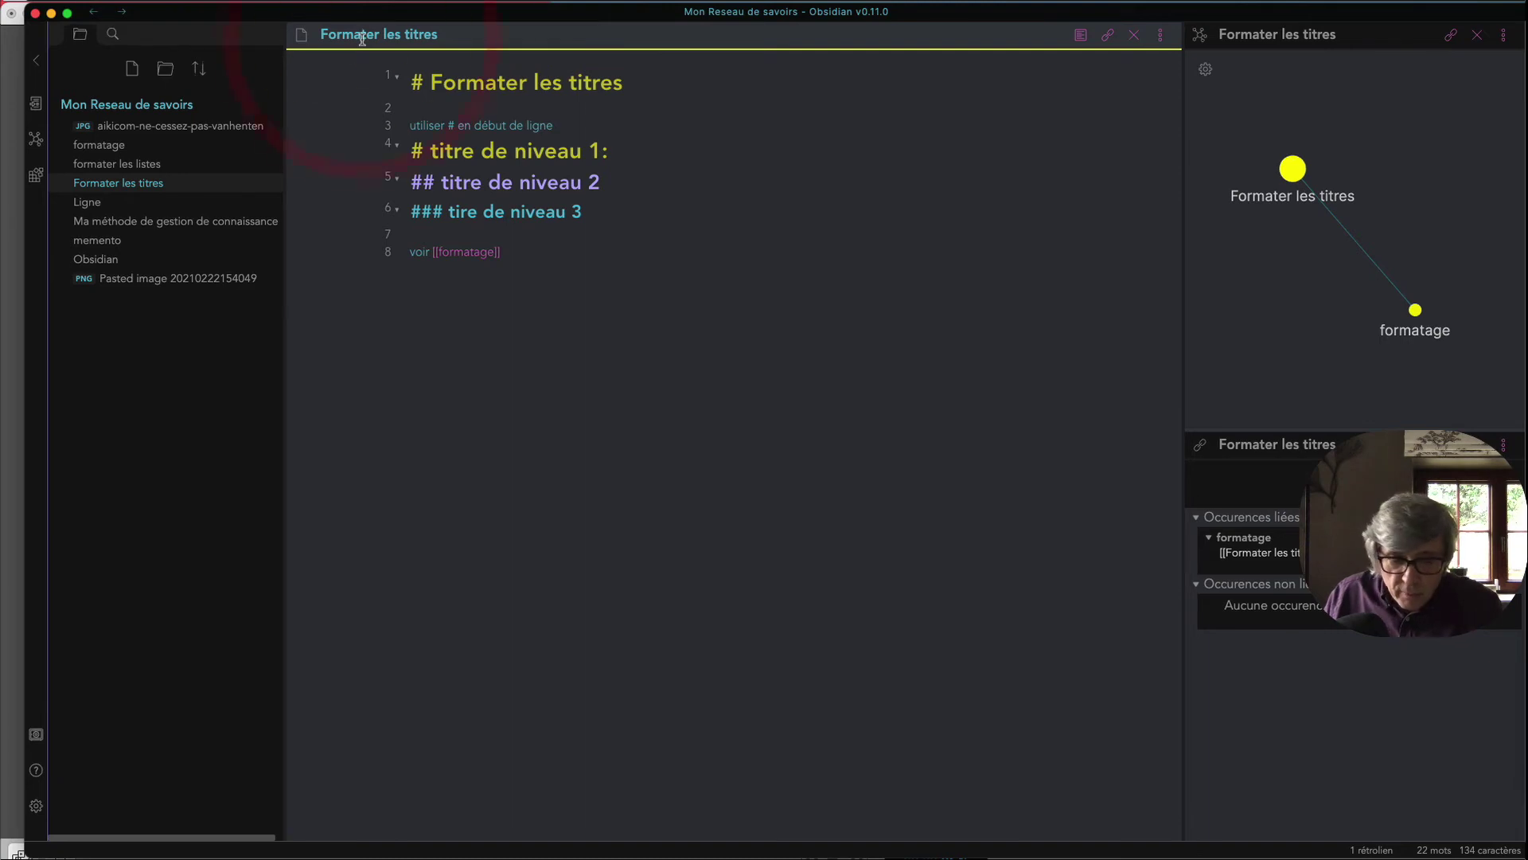
{"action": "type", "text": "tttt"}
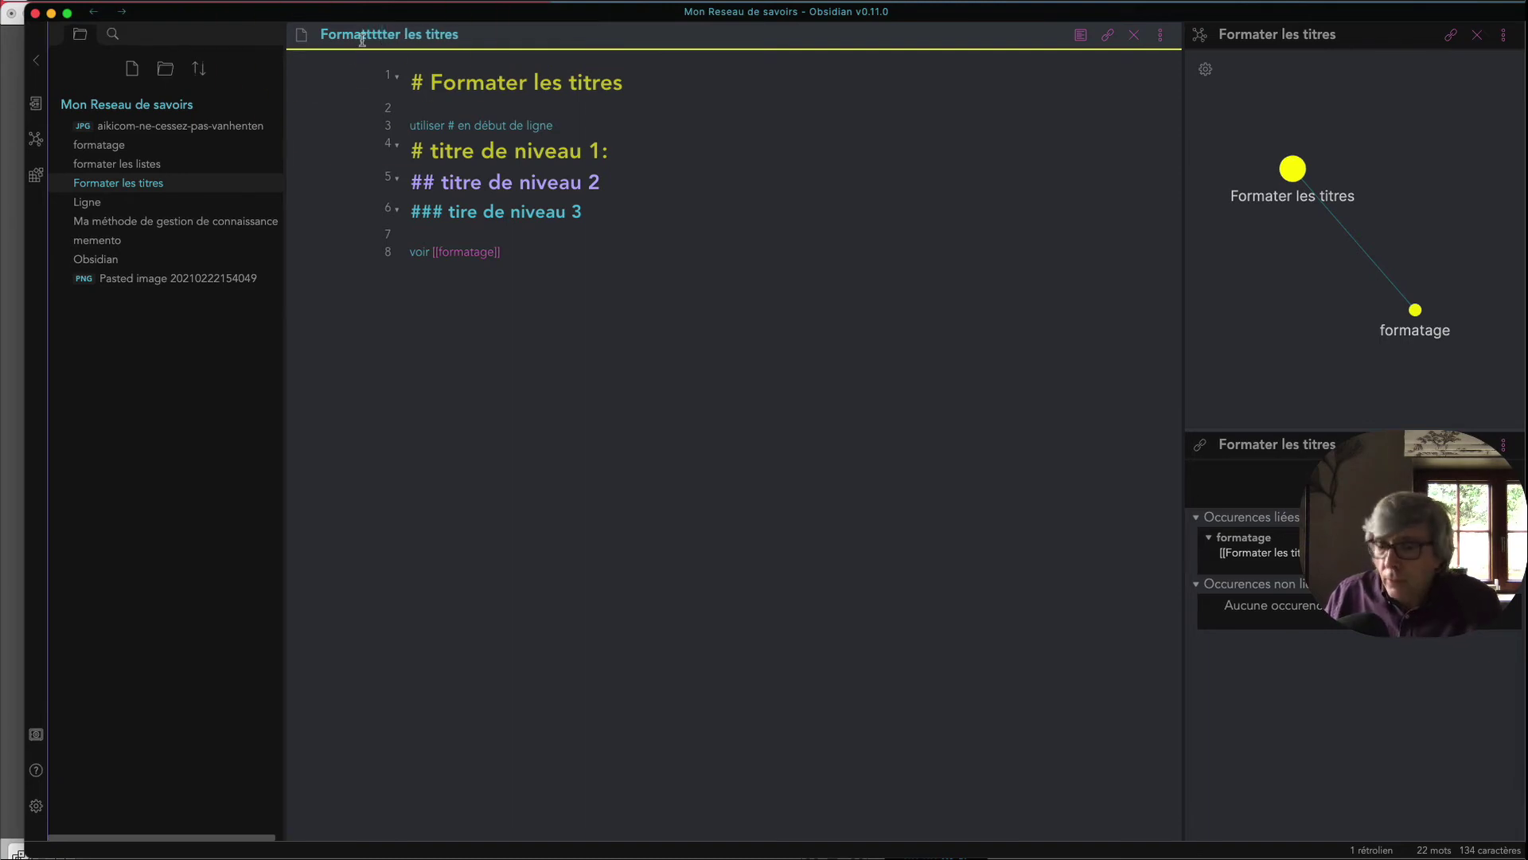
{"action": "key", "text": "Return"}
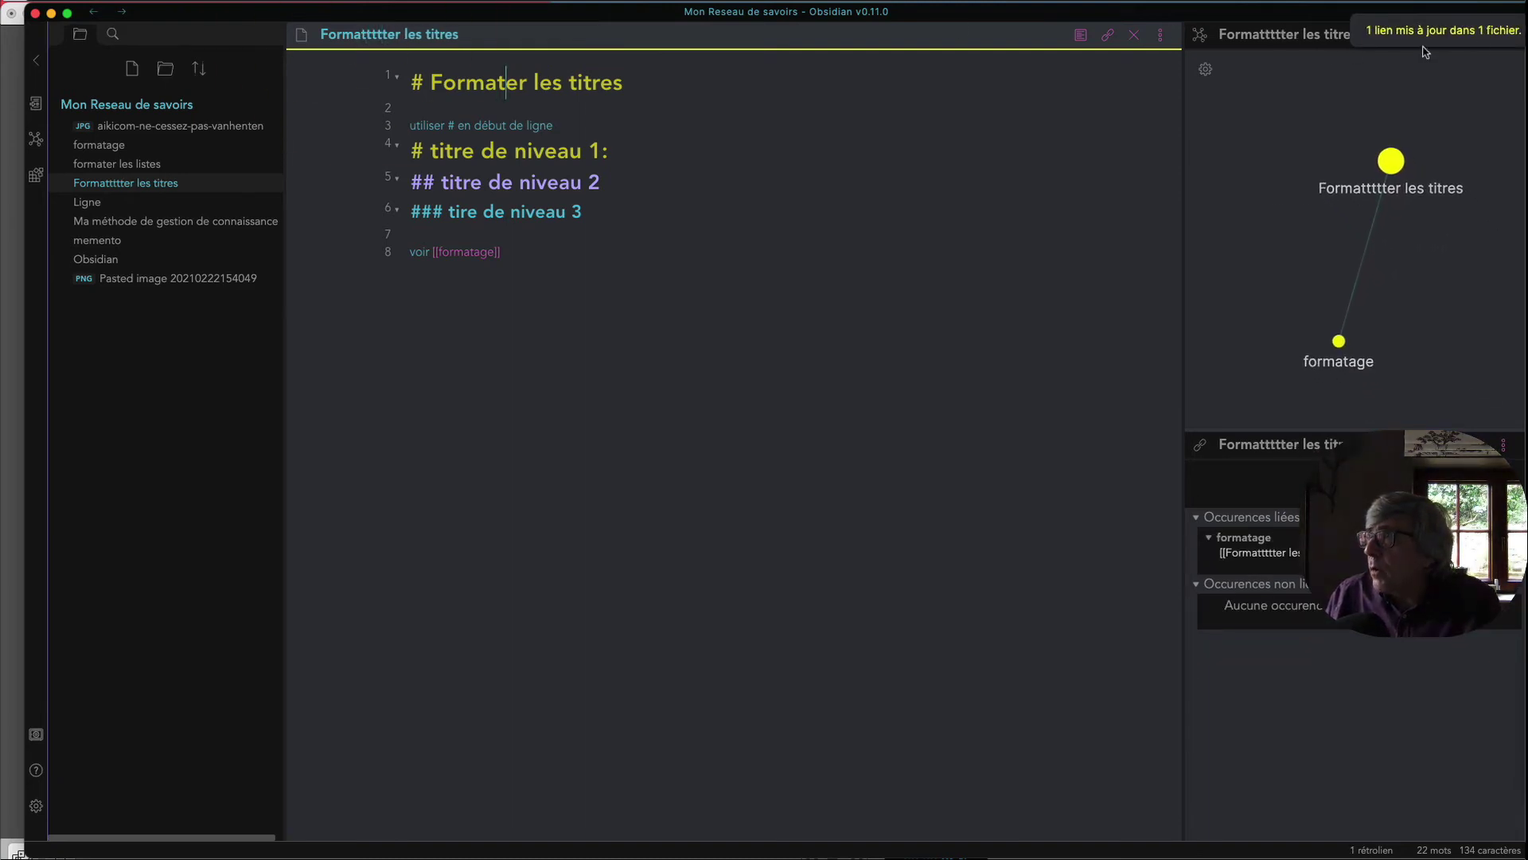
- Remove the extra letters from the note's file name so that it reads "Formater les titres" again
{"action": "left_click", "coordinate": [387, 42]}
{"action": "key", "text": "BackSpace"}
{"action": "key", "text": "BackSpace"}
{"action": "key", "text": "BackSpace"}
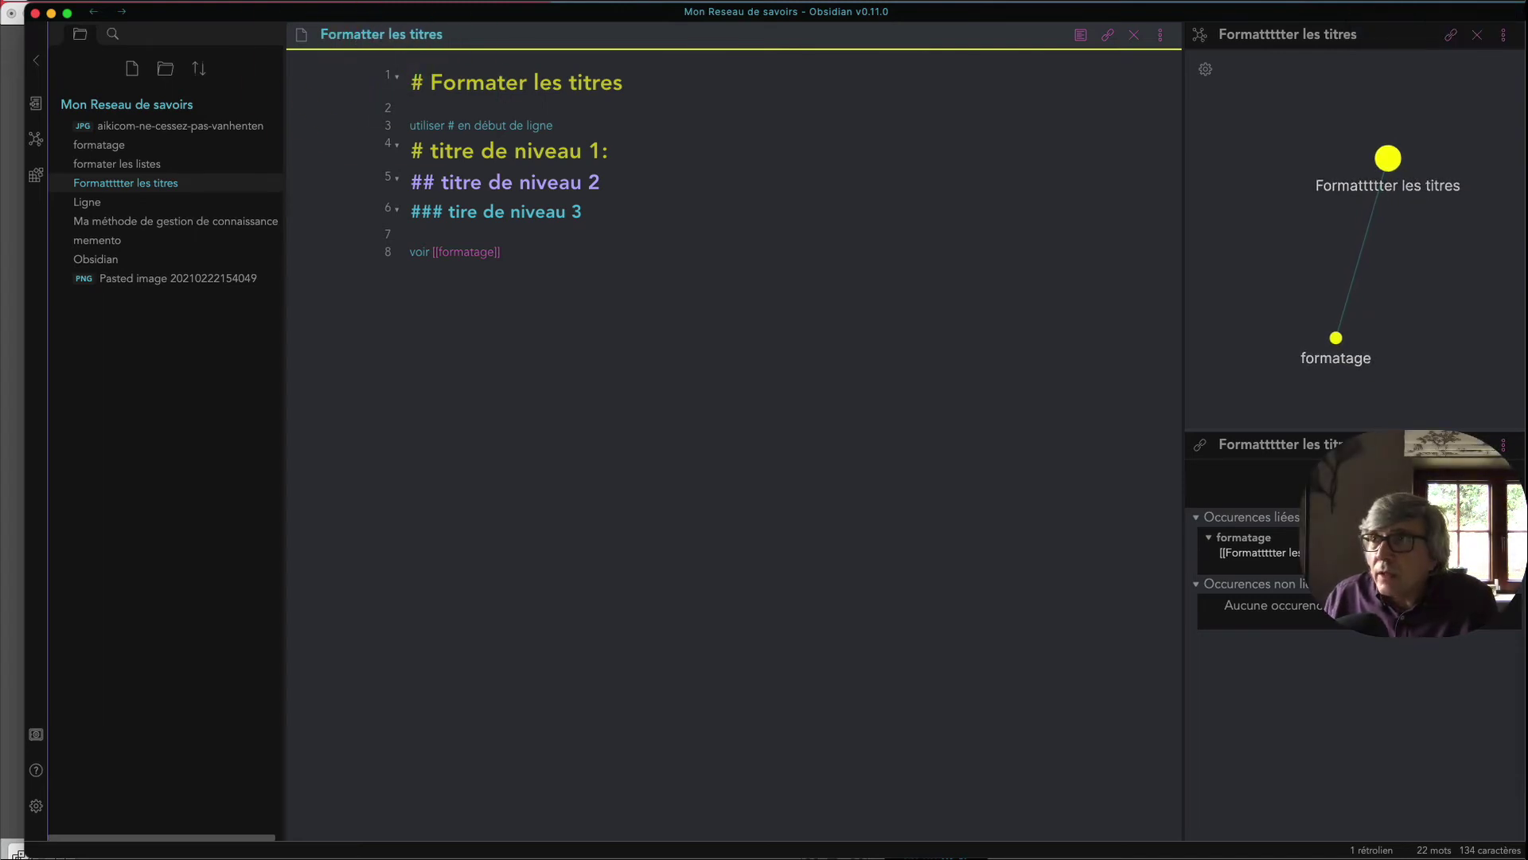
{"action": "key", "text": "BackSpace"}
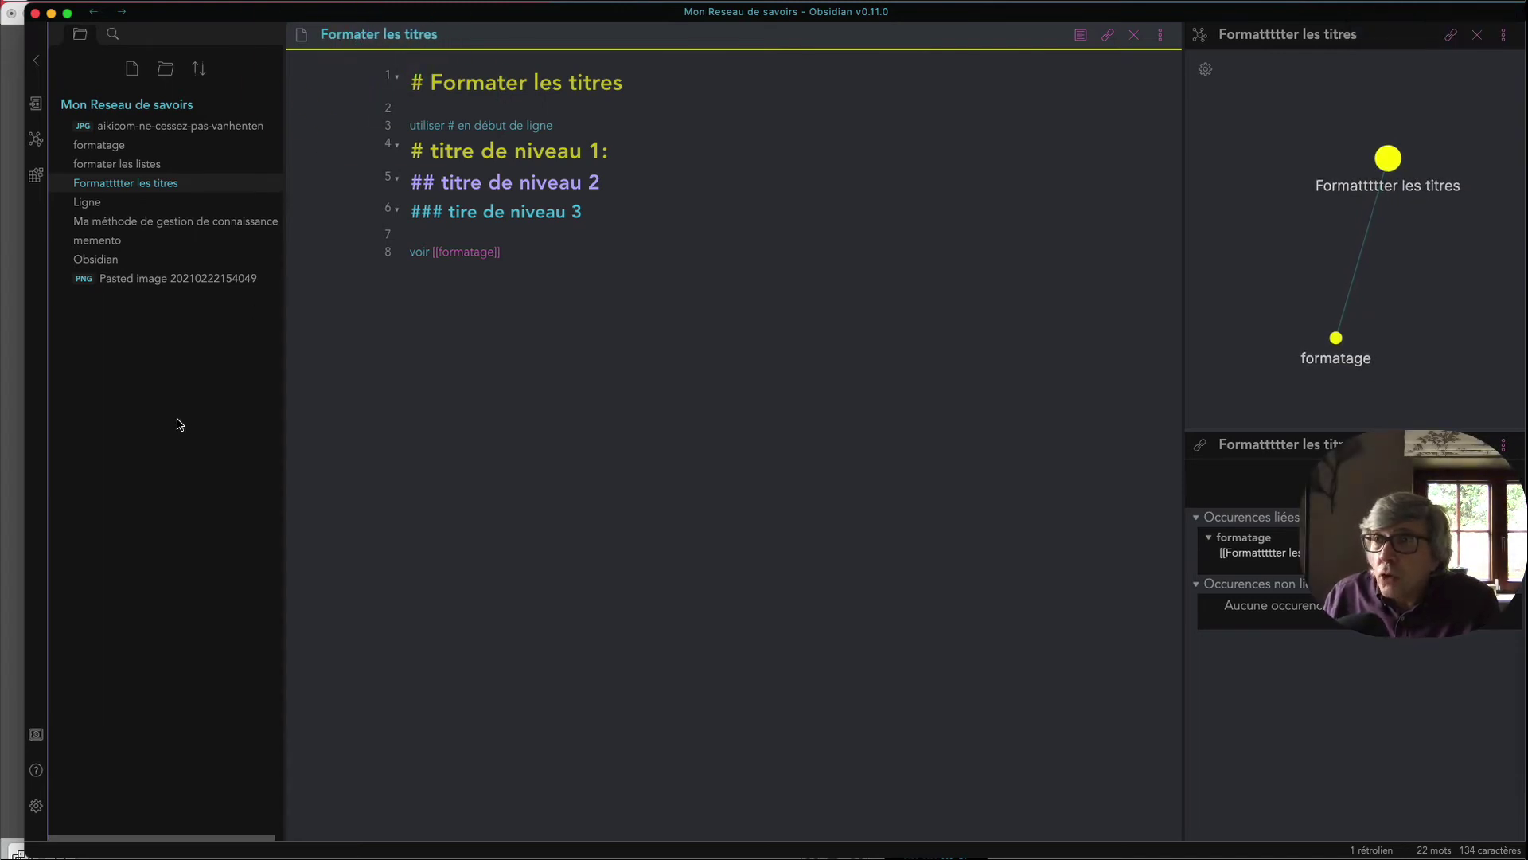
{"action": "left_click", "coordinate": [176, 420]}
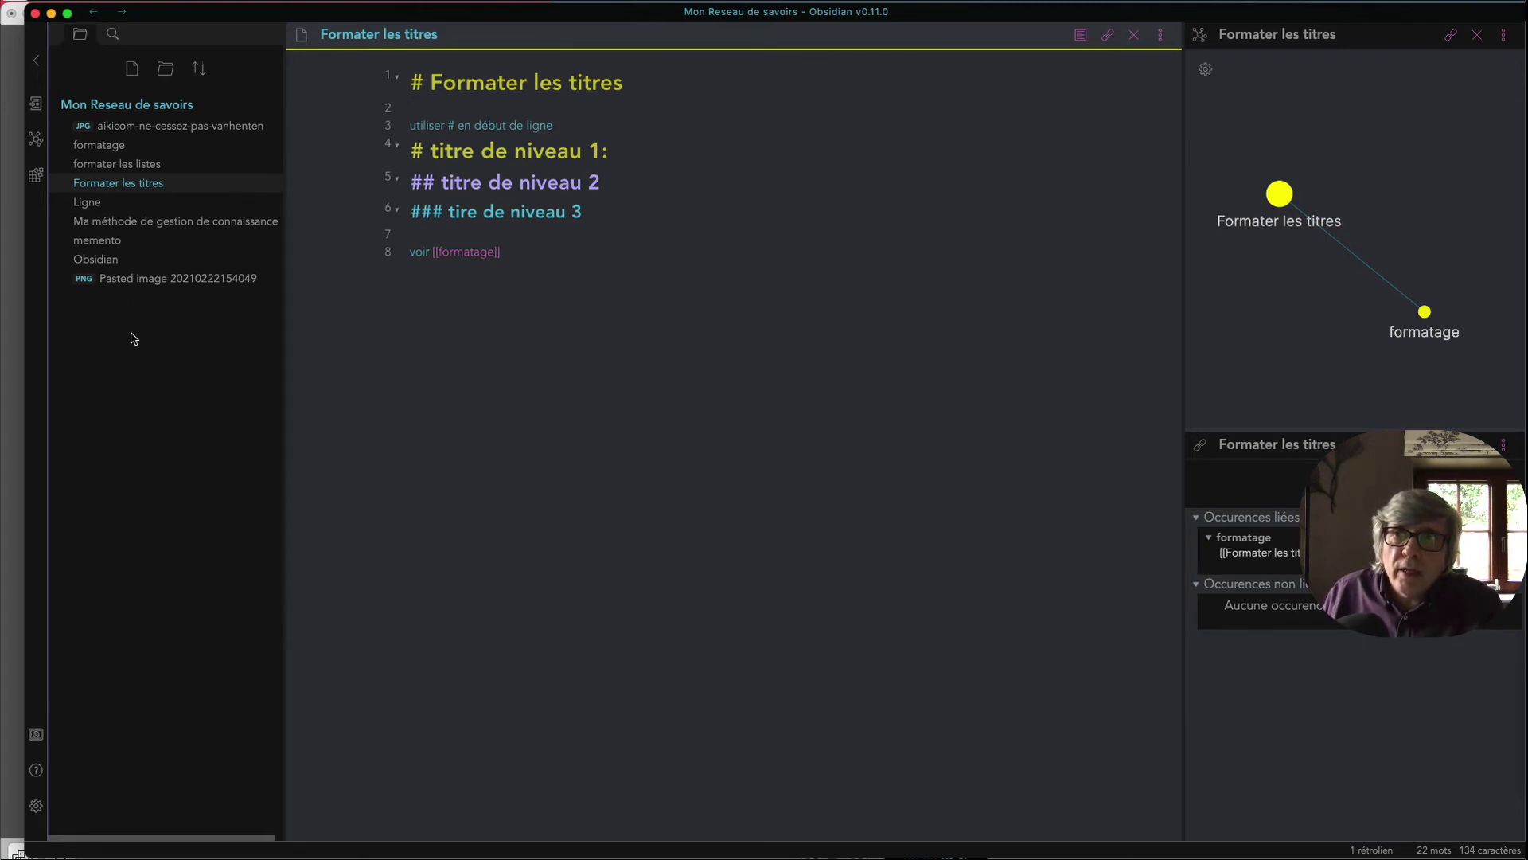
- Create a new folder named "test" in the vault
{"action": "left_click", "coordinate": [165, 74]}
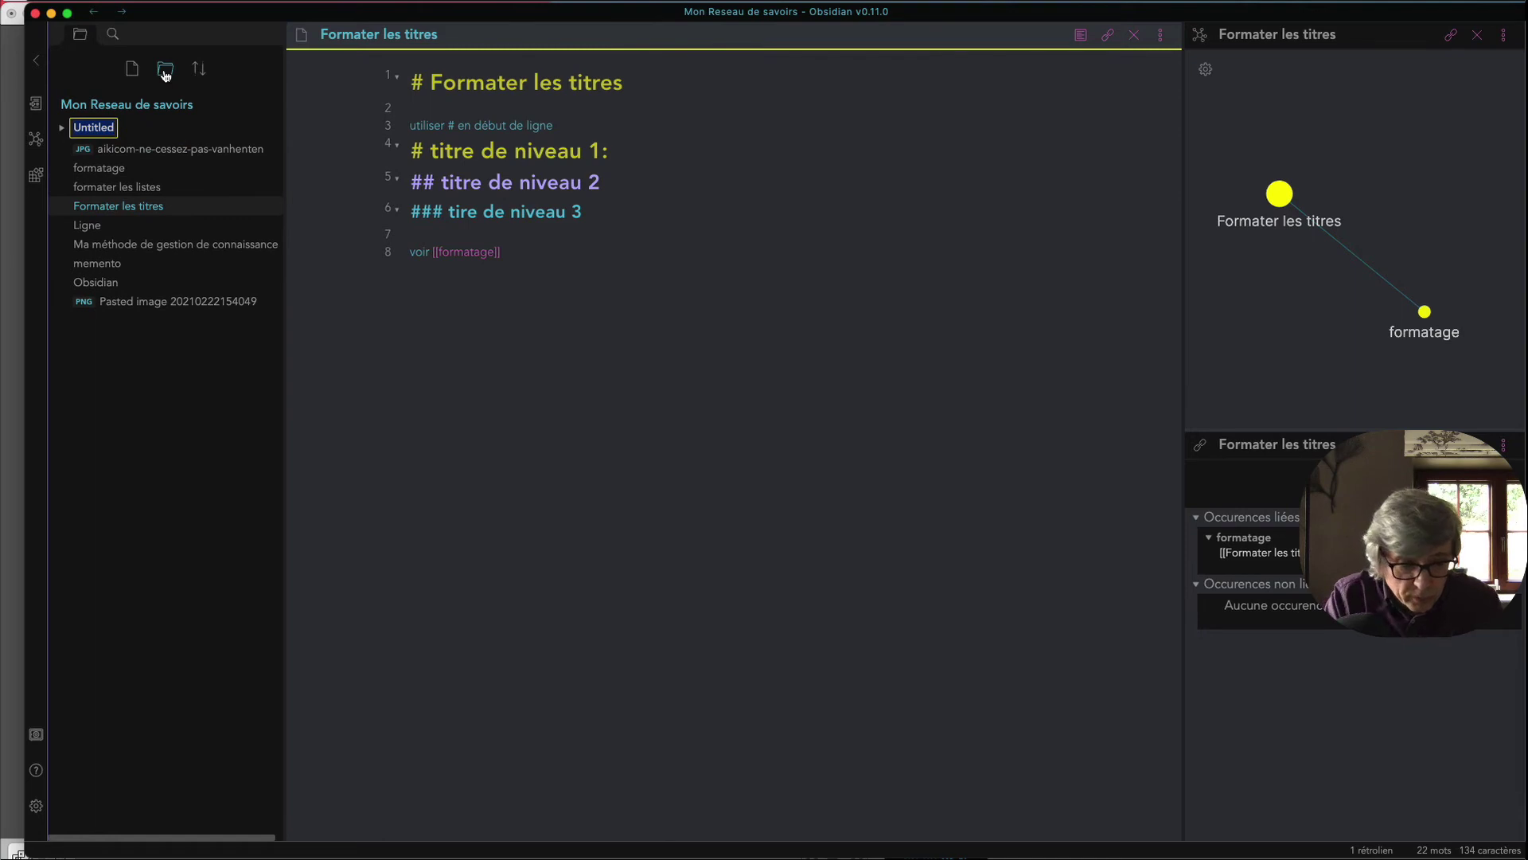
{"action": "type", "text": "test"}
{"action": "key", "text": "Return"}
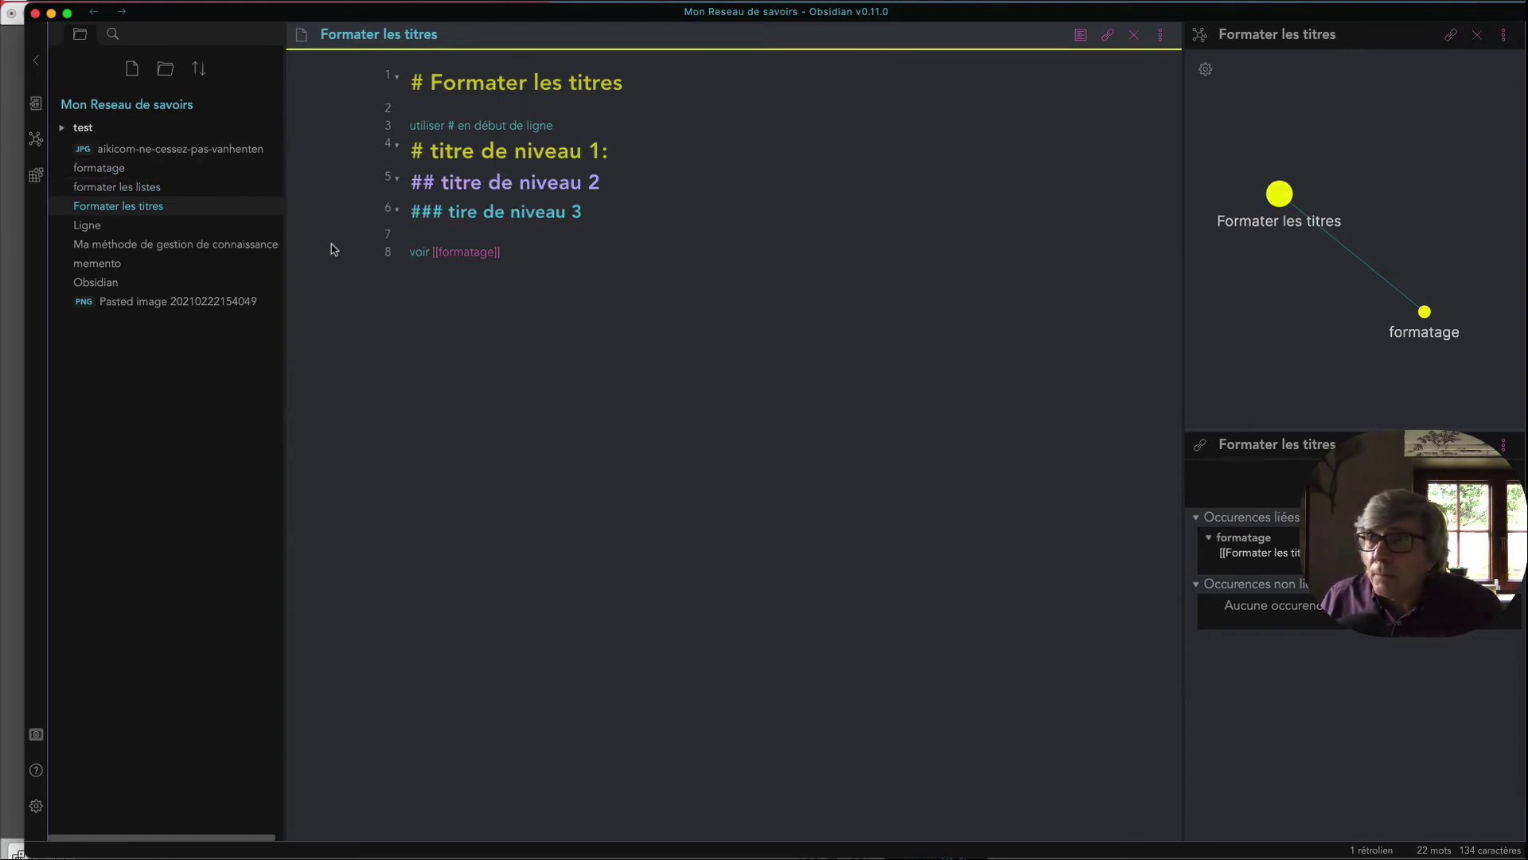
- Move the note "Formater les titres" into the "test" folder
{"action": "mouse_move", "coordinate": [90, 213]}
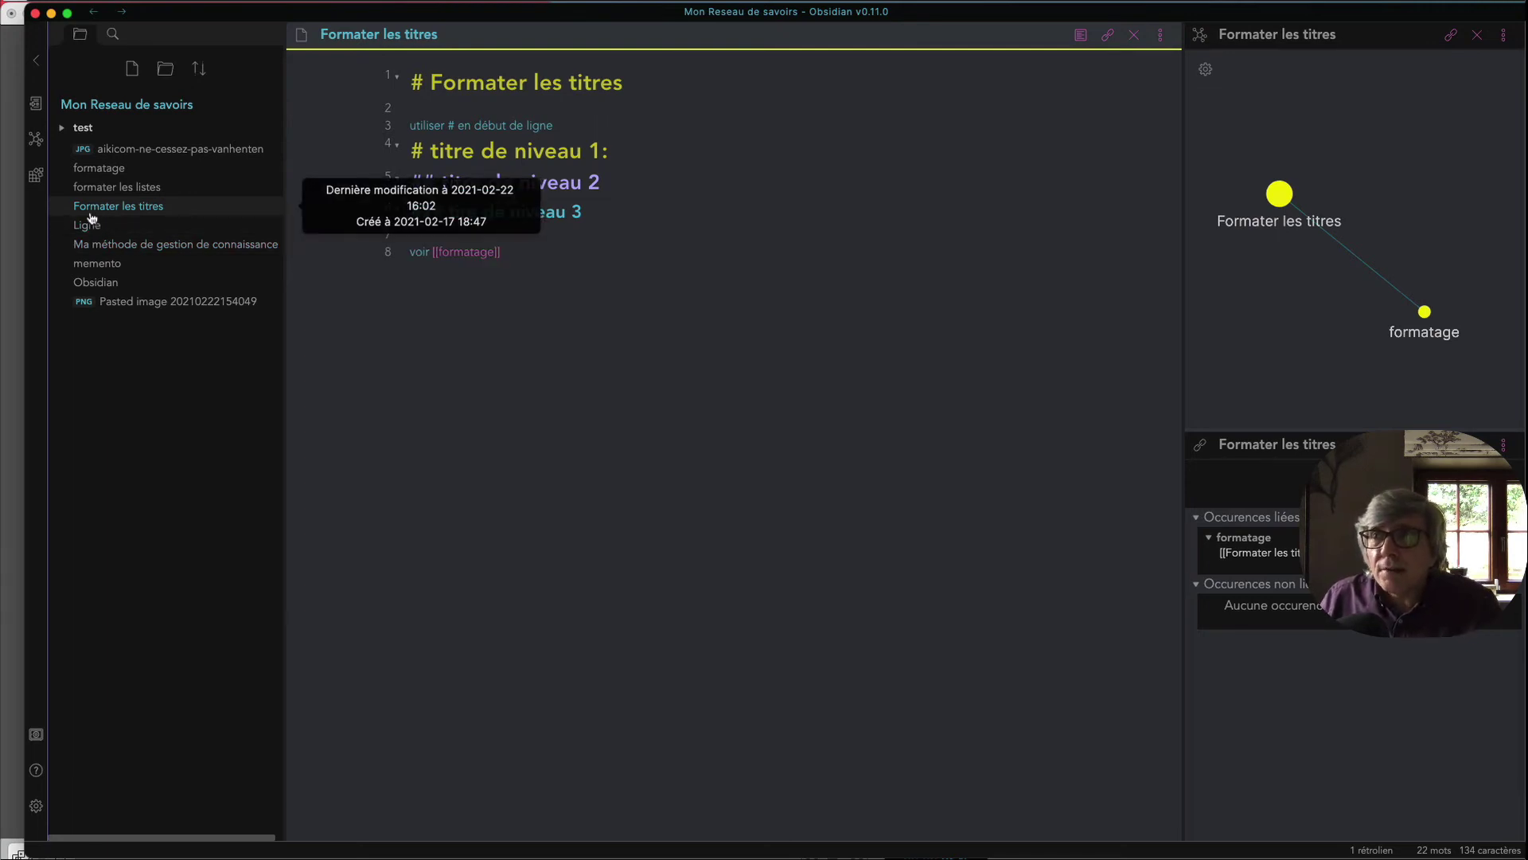
{"action": "left_click", "coordinate": [89, 214]}
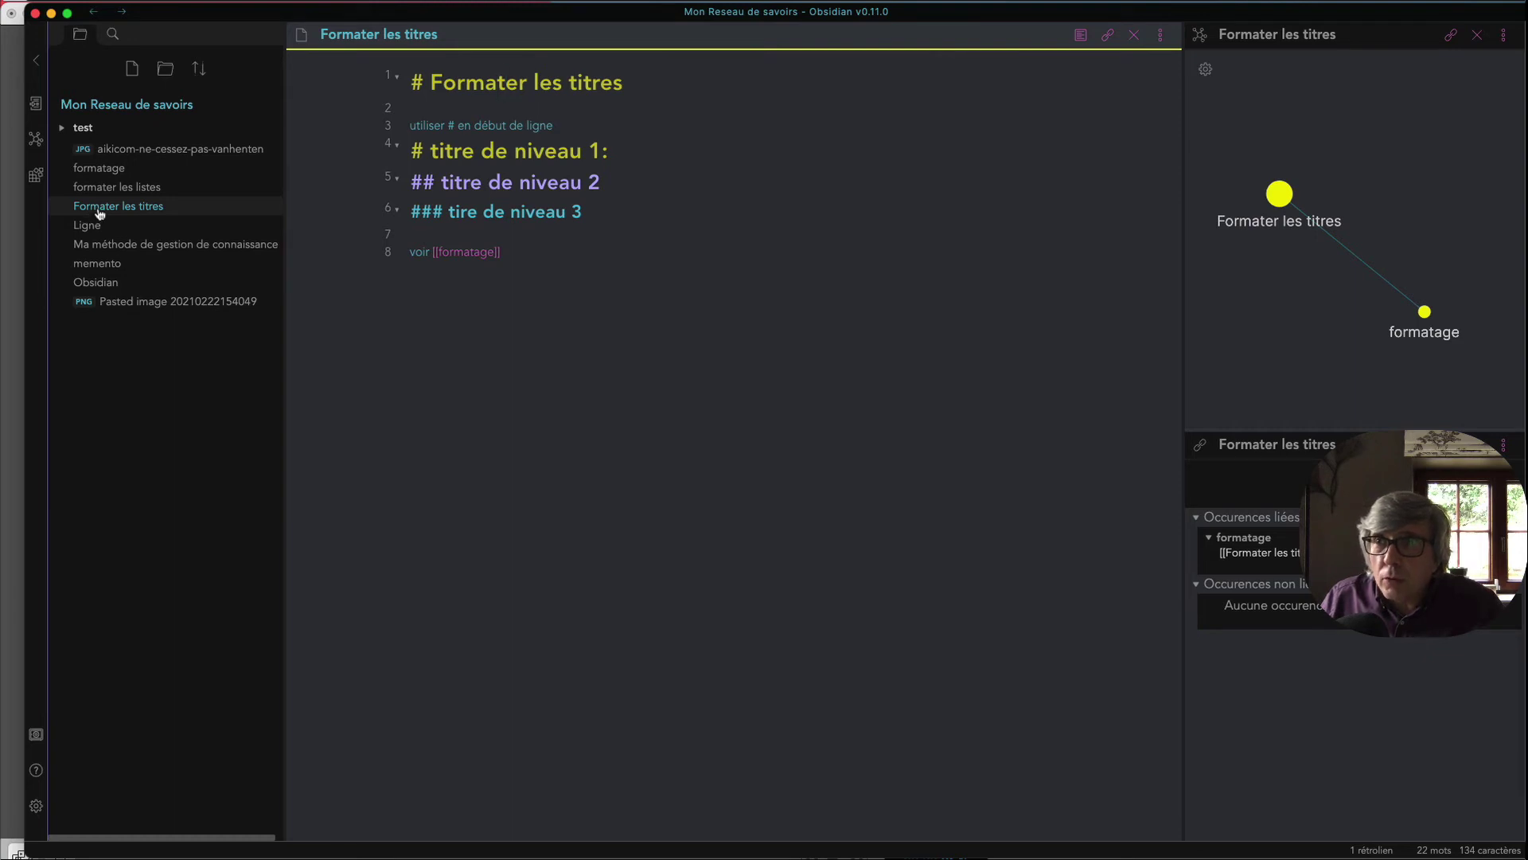
{"action": "left_click_drag", "start_coordinate": [92, 216], "coordinate": [87, 140]}
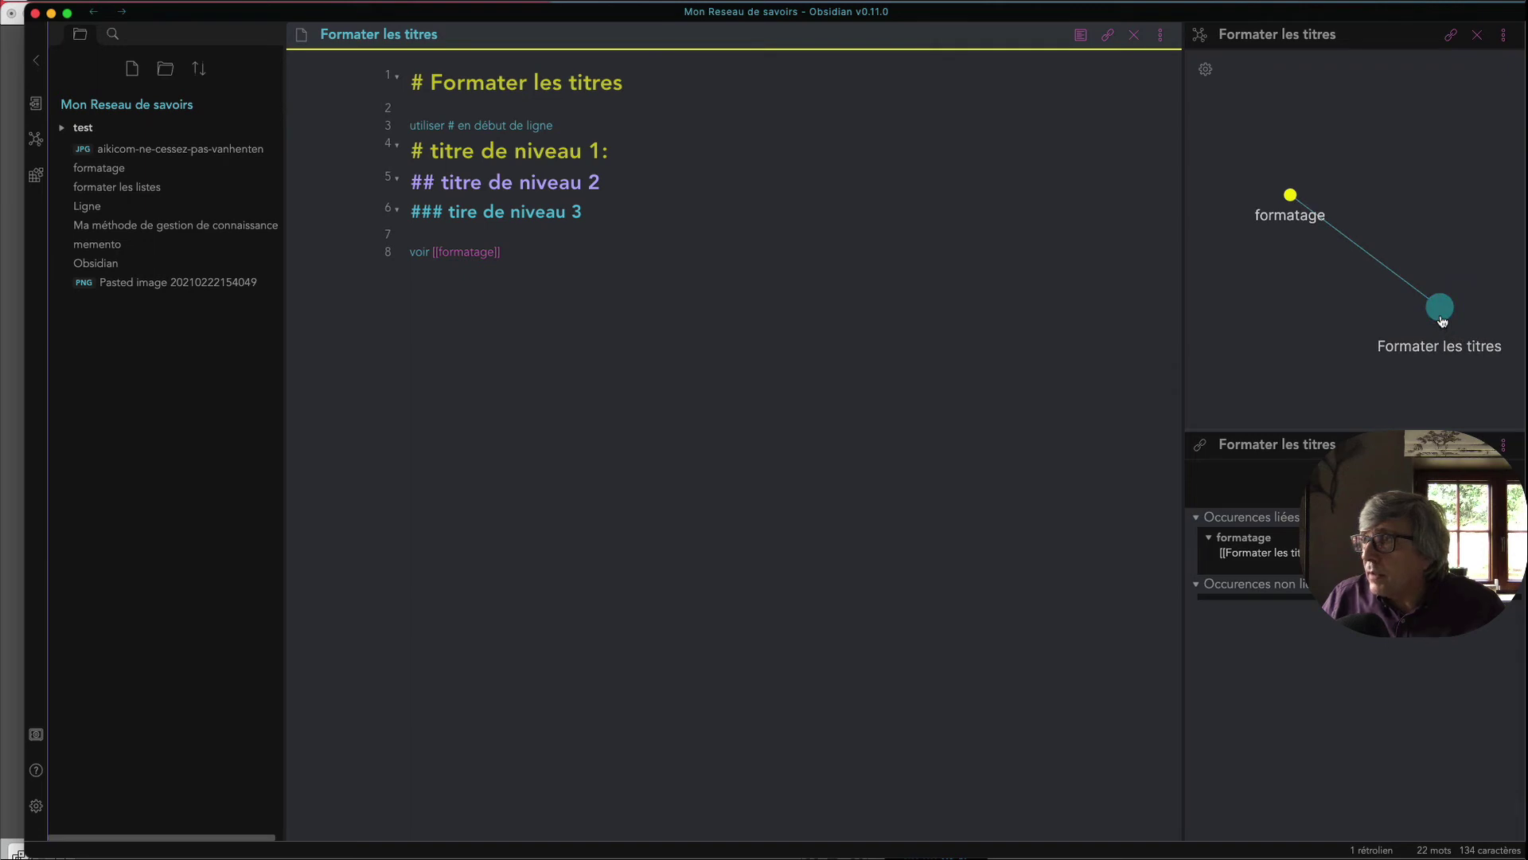
- Open "formatage" from the graph, preview it, follow its "Formater les titres" link to check it, and go back
{"action": "left_click", "coordinate": [1290, 197]}
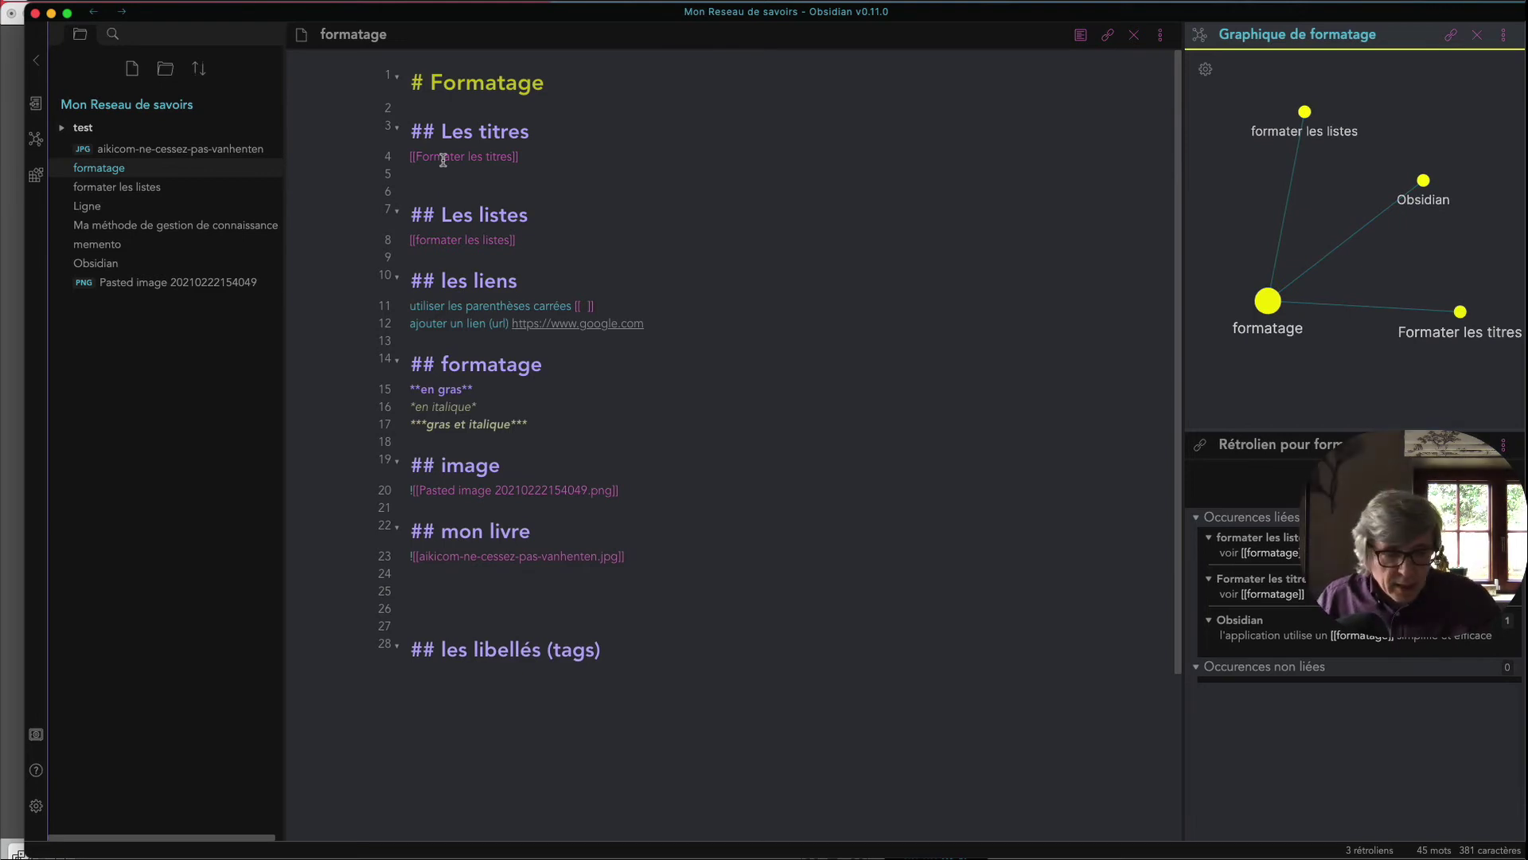
{"action": "left_click", "coordinate": [563, 185]}
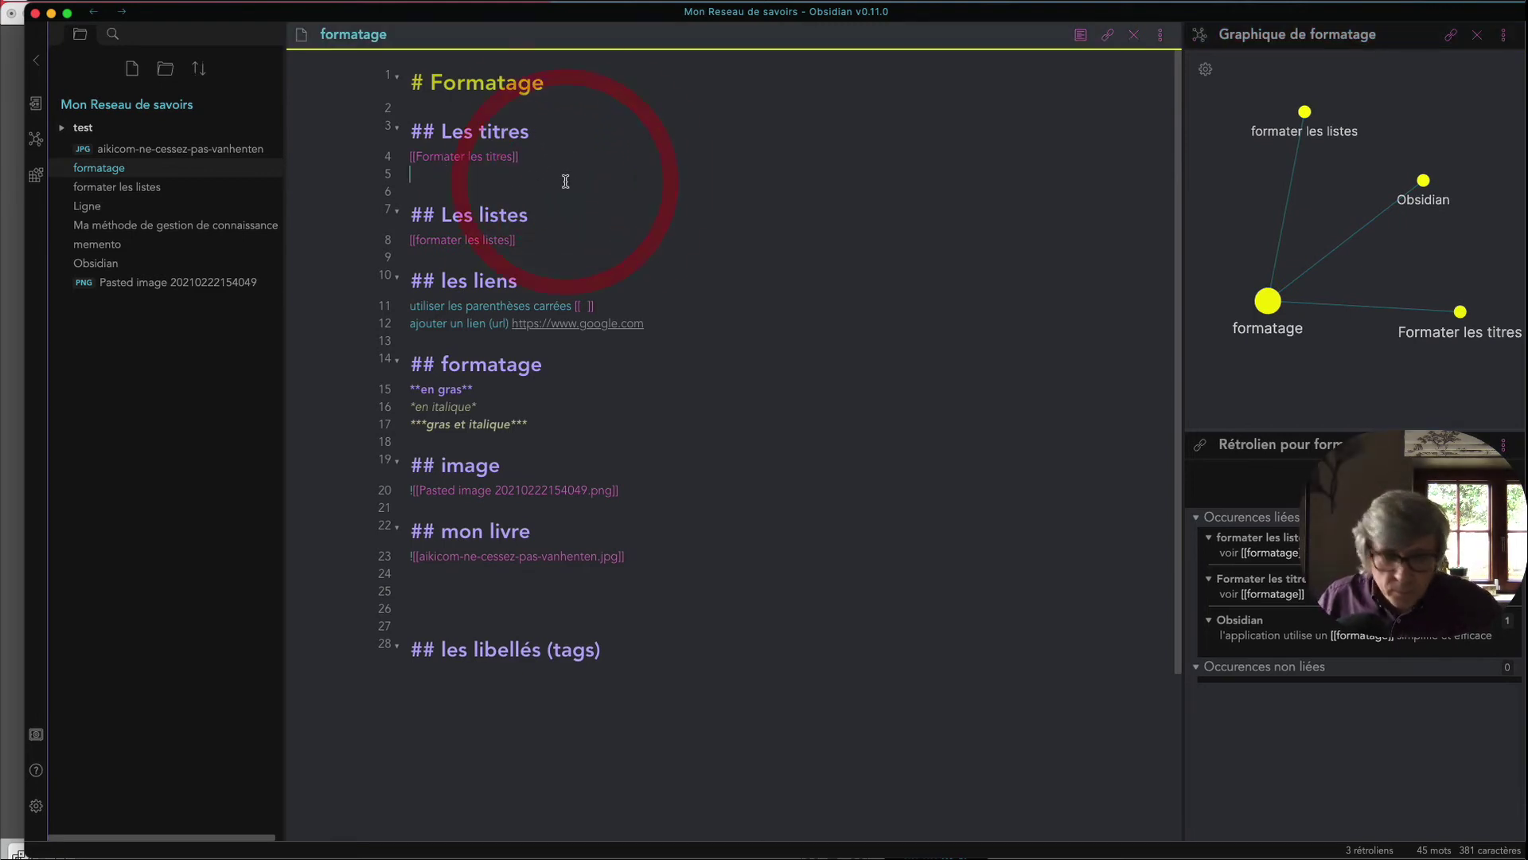
{"action": "key", "text": "super+e"}
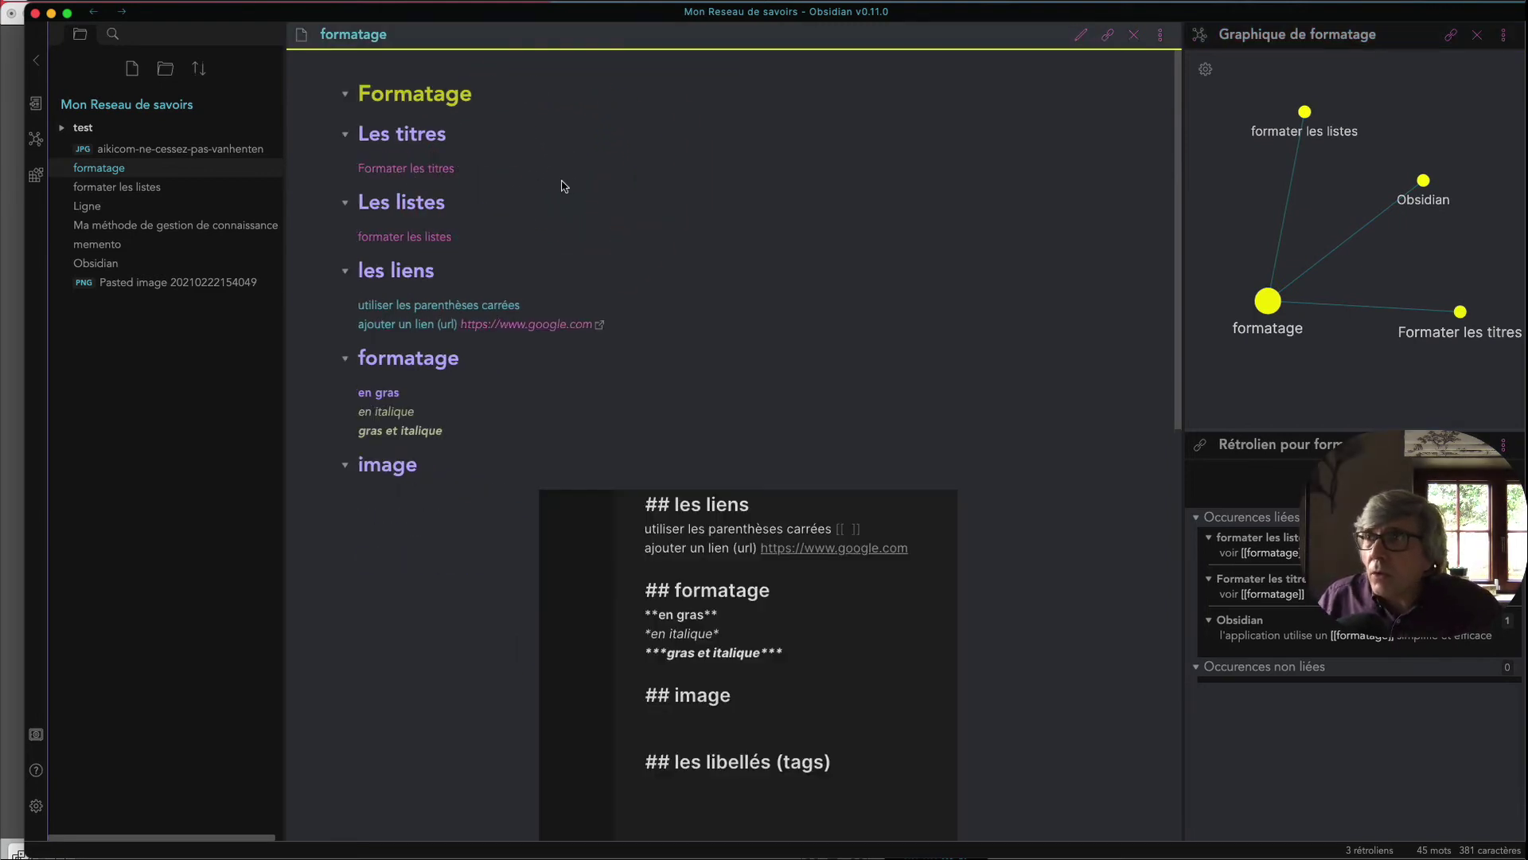
{"action": "left_click", "coordinate": [415, 169]}
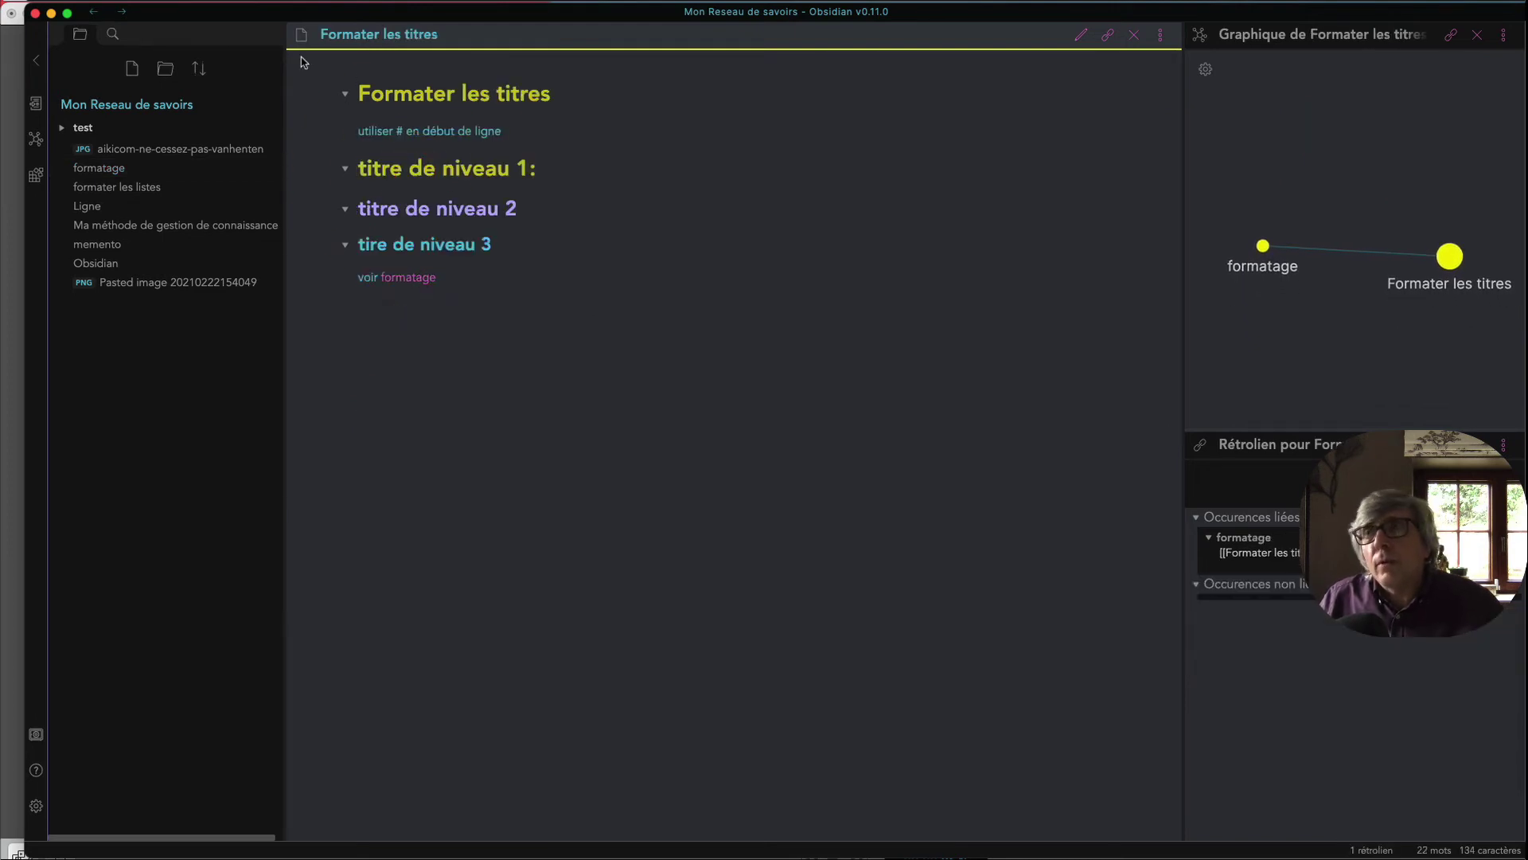
{"action": "left_click", "coordinate": [94, 11]}
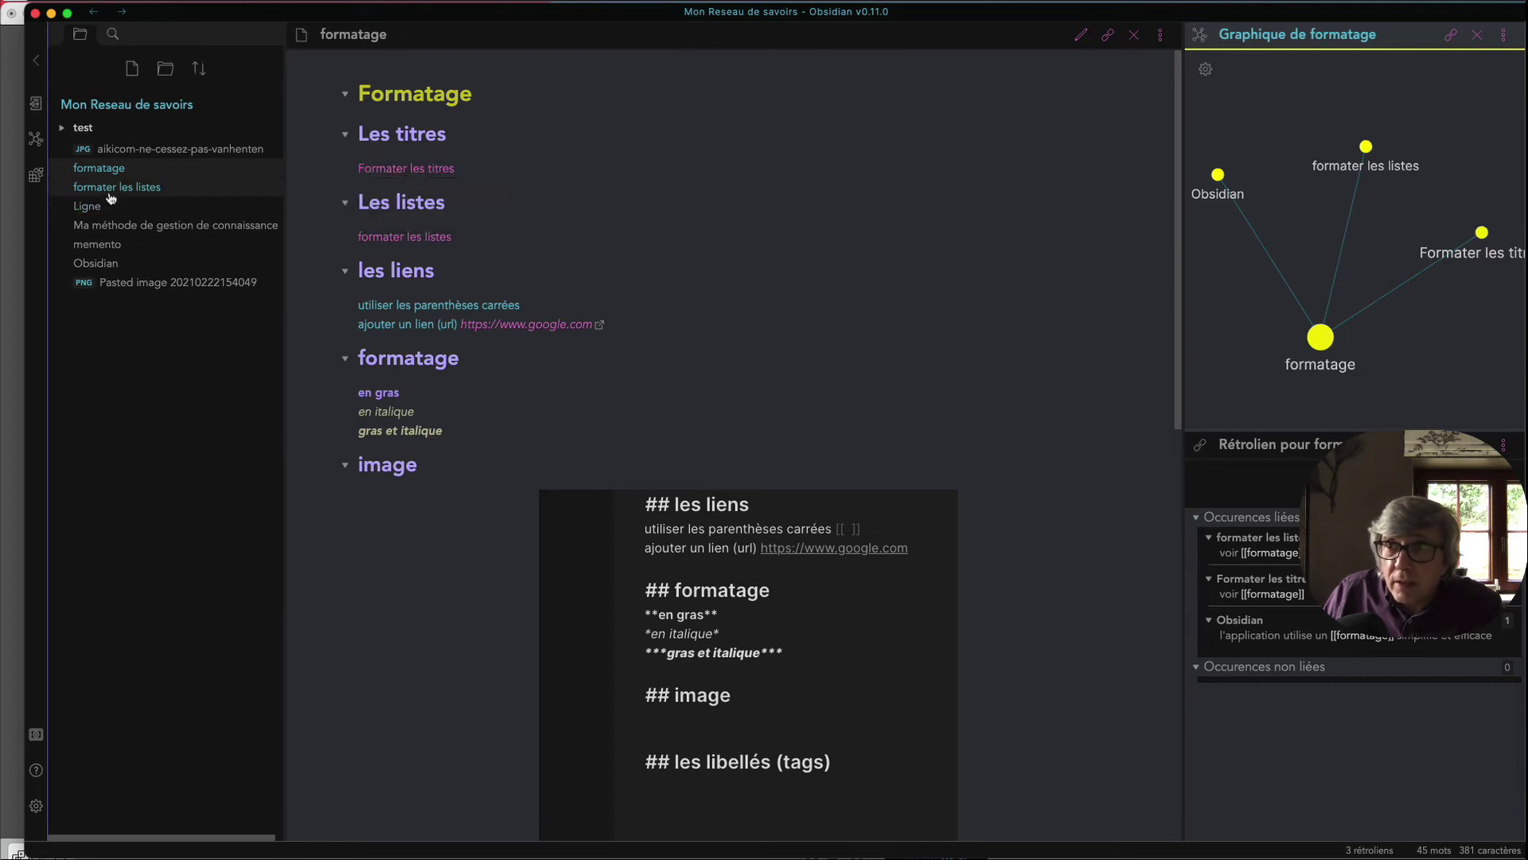
- Move the note "formater les listes" into the "test" folder and open it through its link in "formatage"
{"action": "left_click_drag", "start_coordinate": [103, 195], "coordinate": [90, 143]}
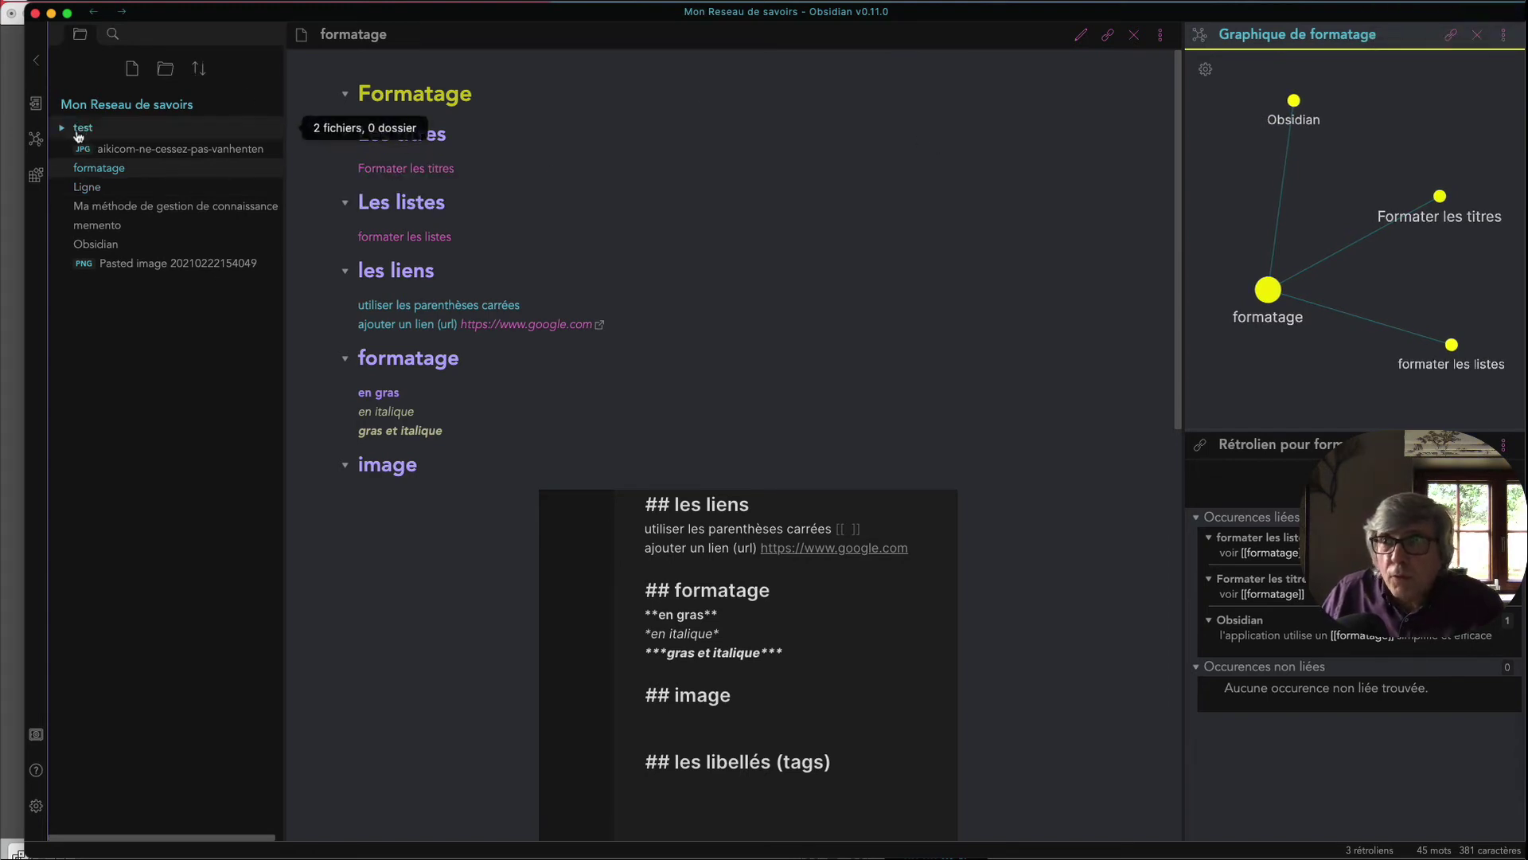
{"action": "left_click", "coordinate": [397, 243]}
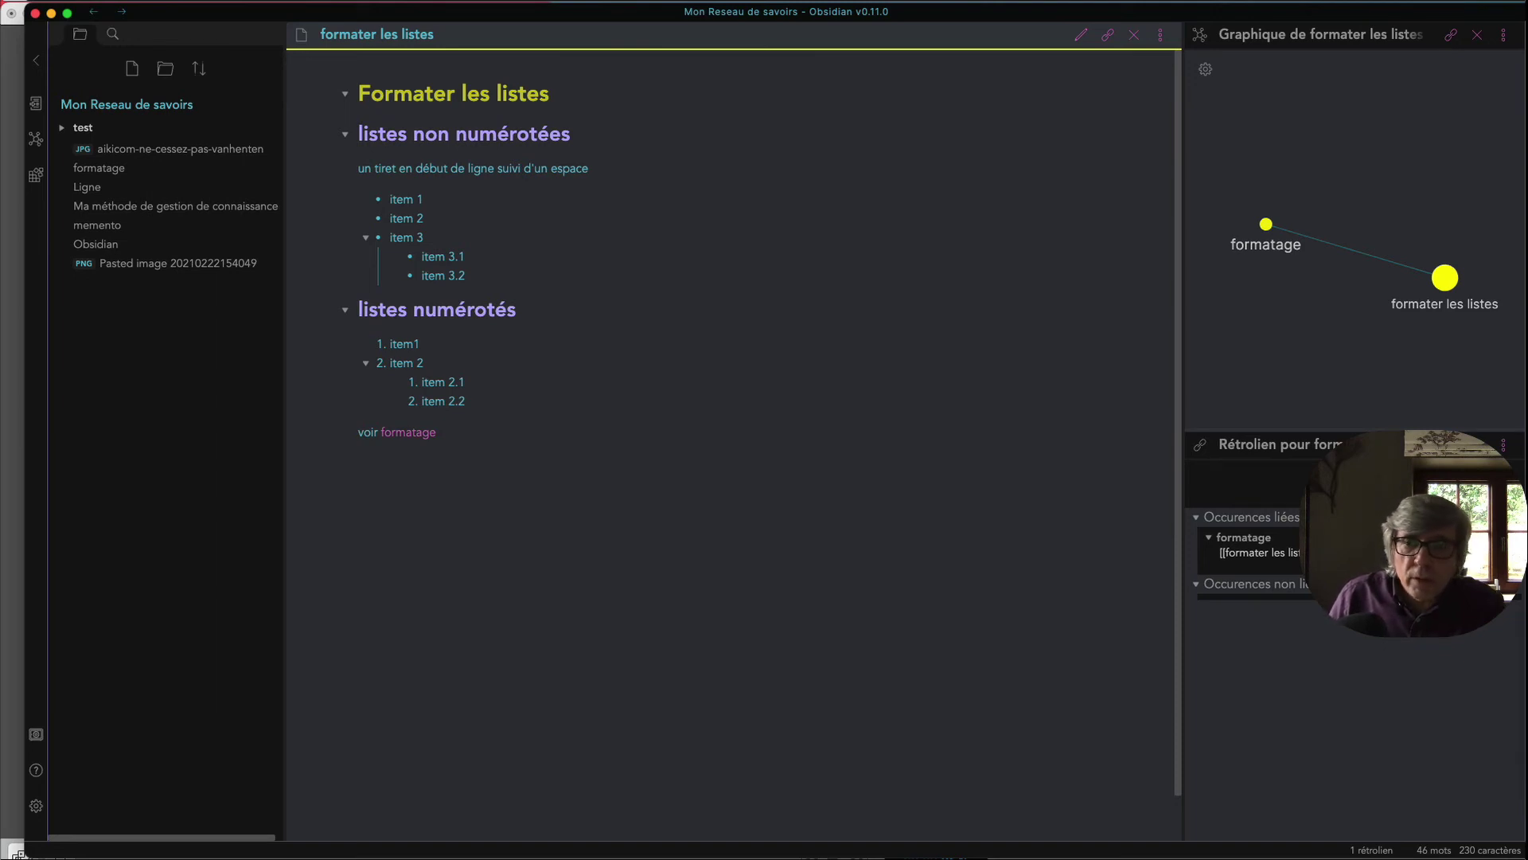
- Switch "formater les listes" to editing and insert an internal link to "formater les listes" two lines below the "voir [[formatage]]" line
{"action": "left_click", "coordinate": [16, 851]}
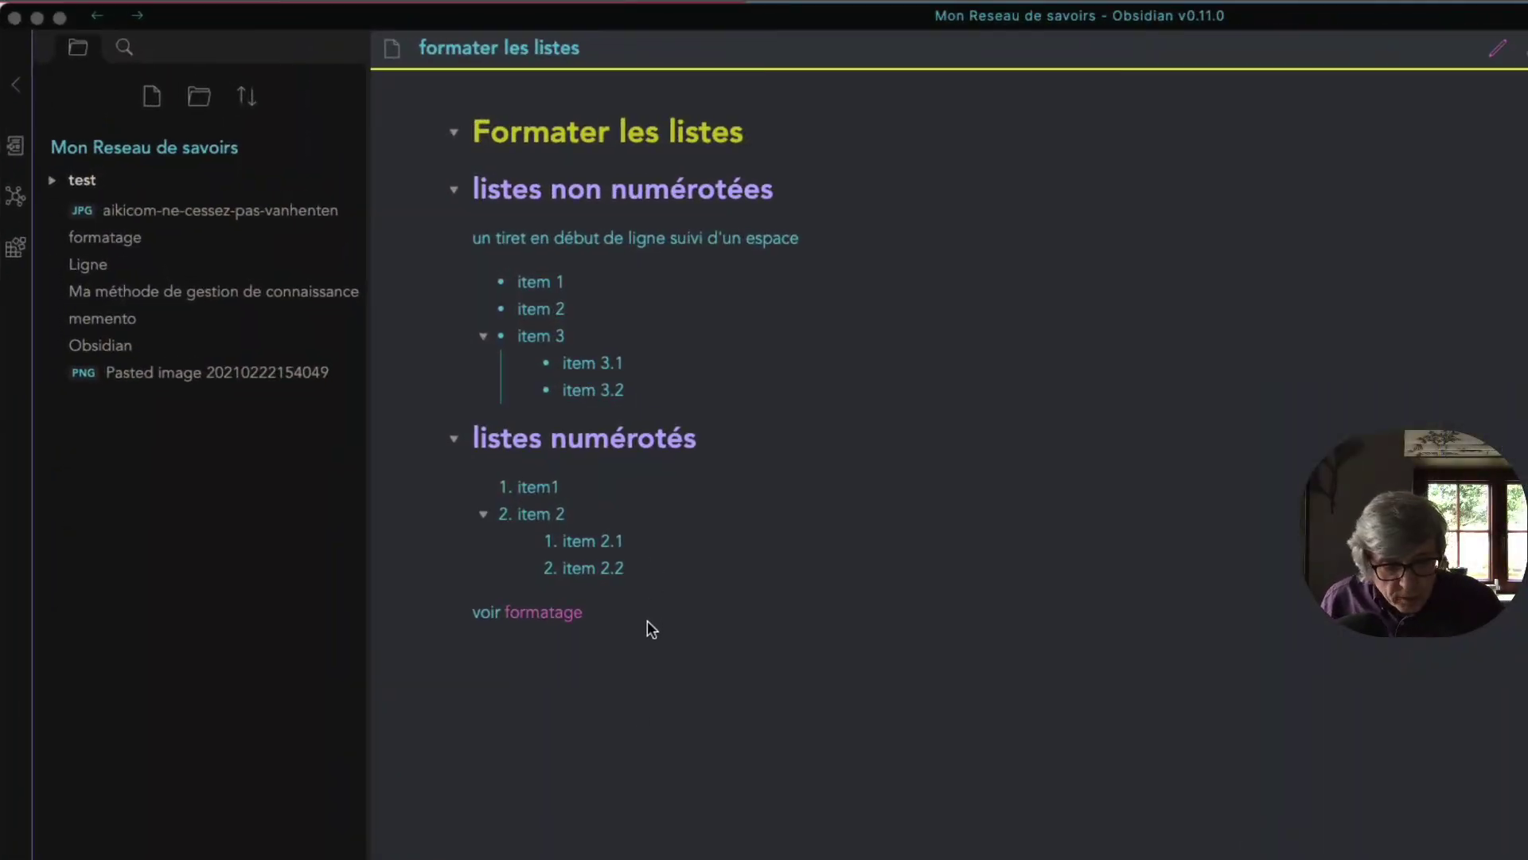
{"action": "left_click", "coordinate": [627, 647]}
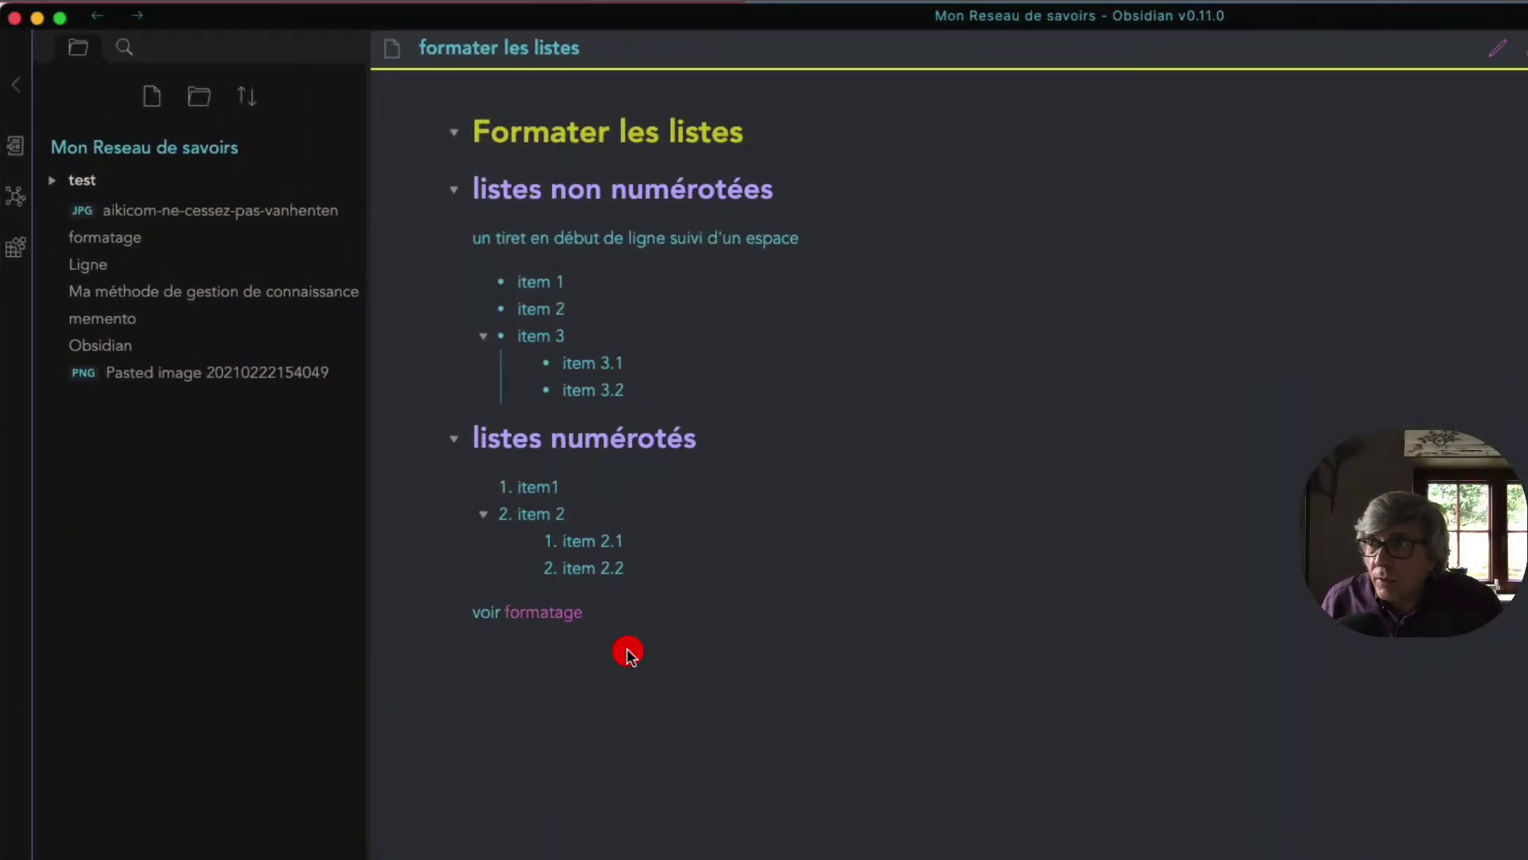
{"action": "key", "text": "super+e"}
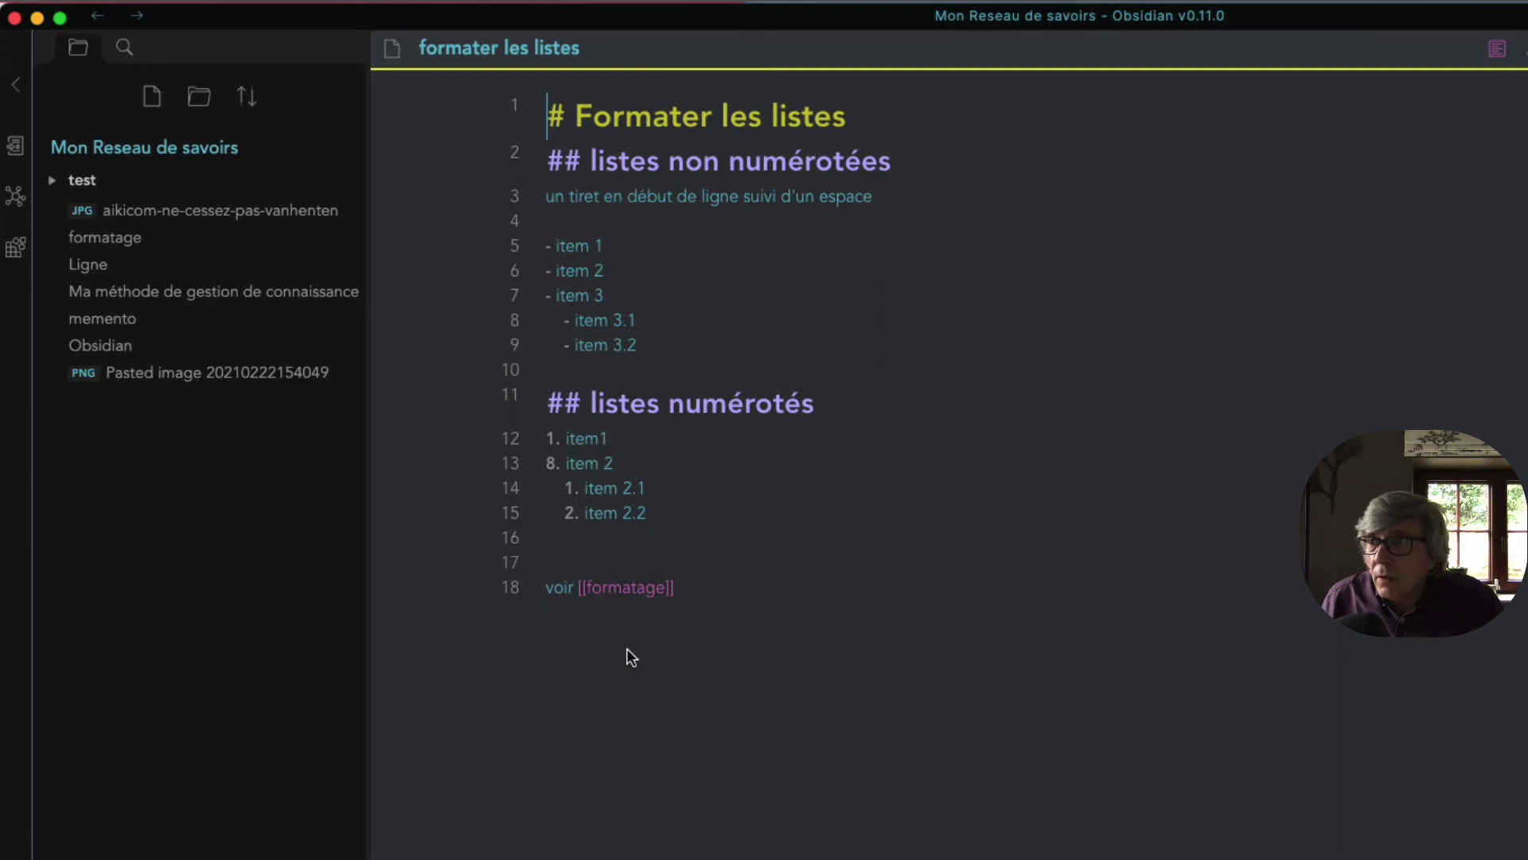
{"action": "left_click", "coordinate": [683, 583]}
{"action": "key", "text": "Return"}
{"action": "key", "text": "Return"}
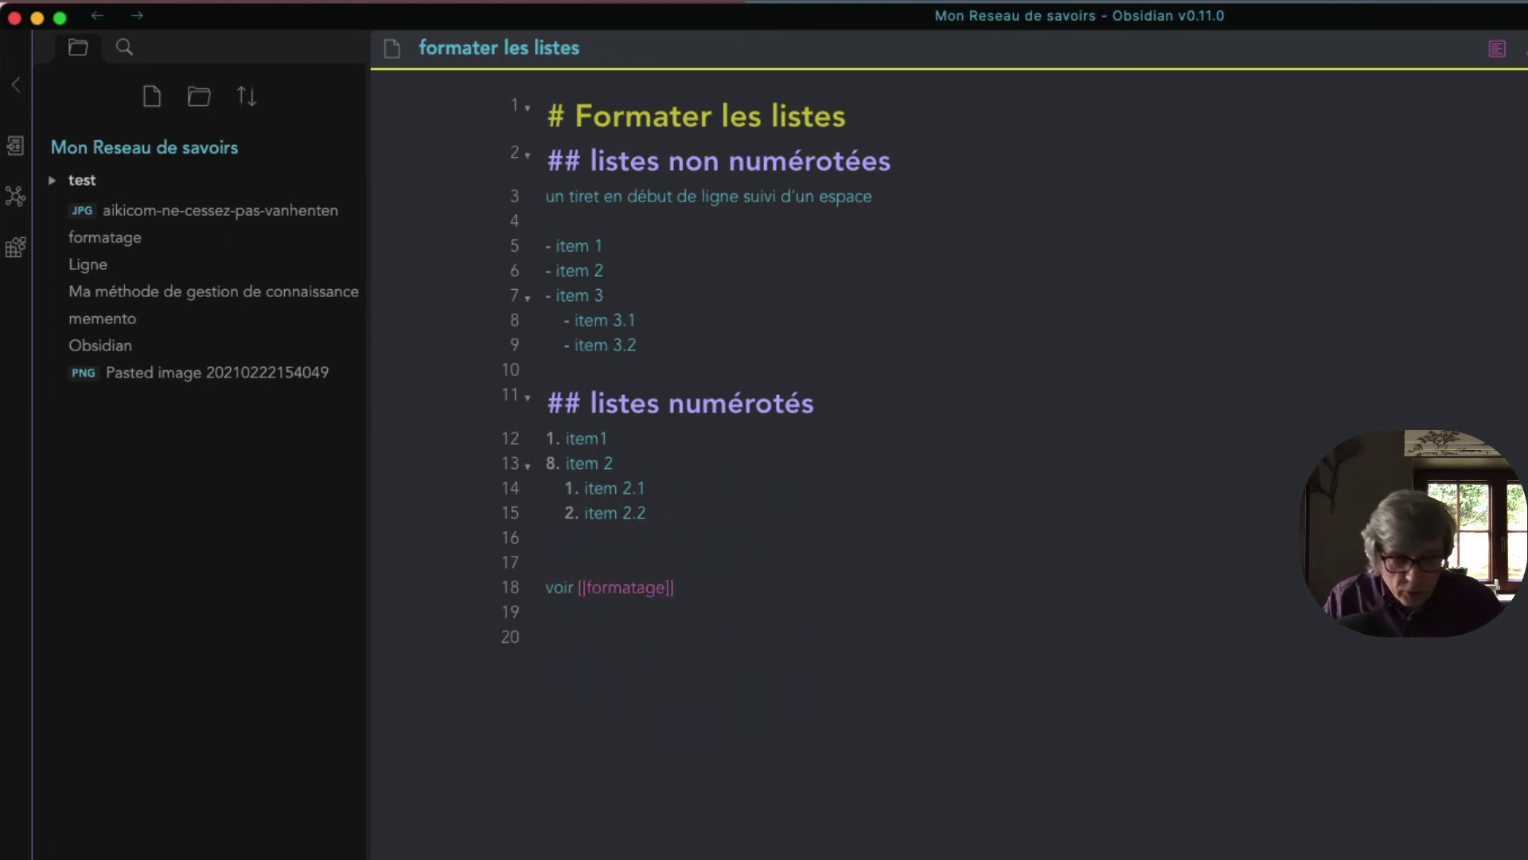
{"action": "type", "text": "[["}
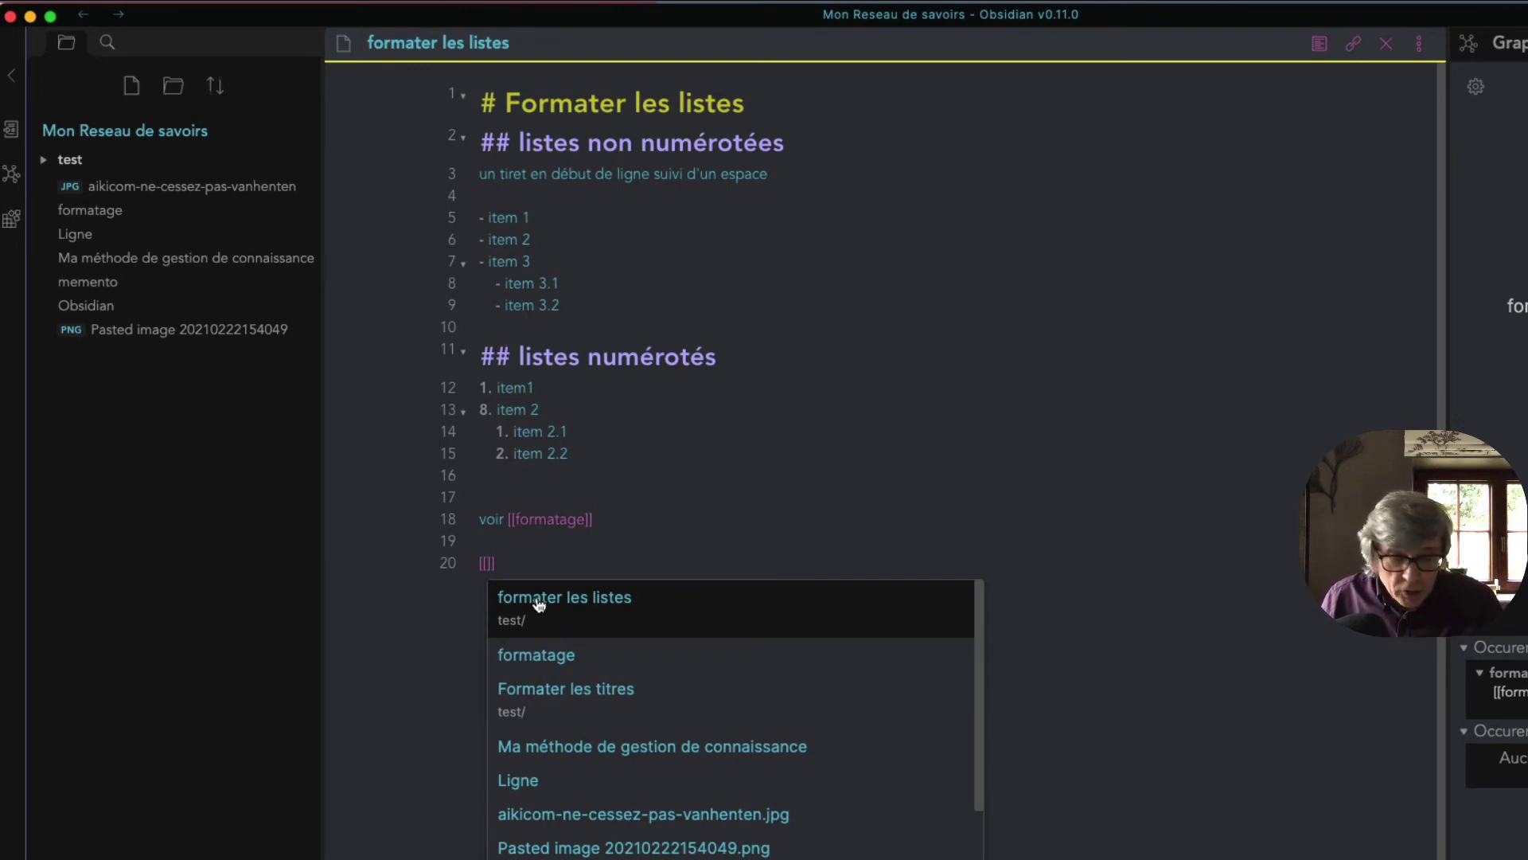
{"action": "type", "text": "f"}
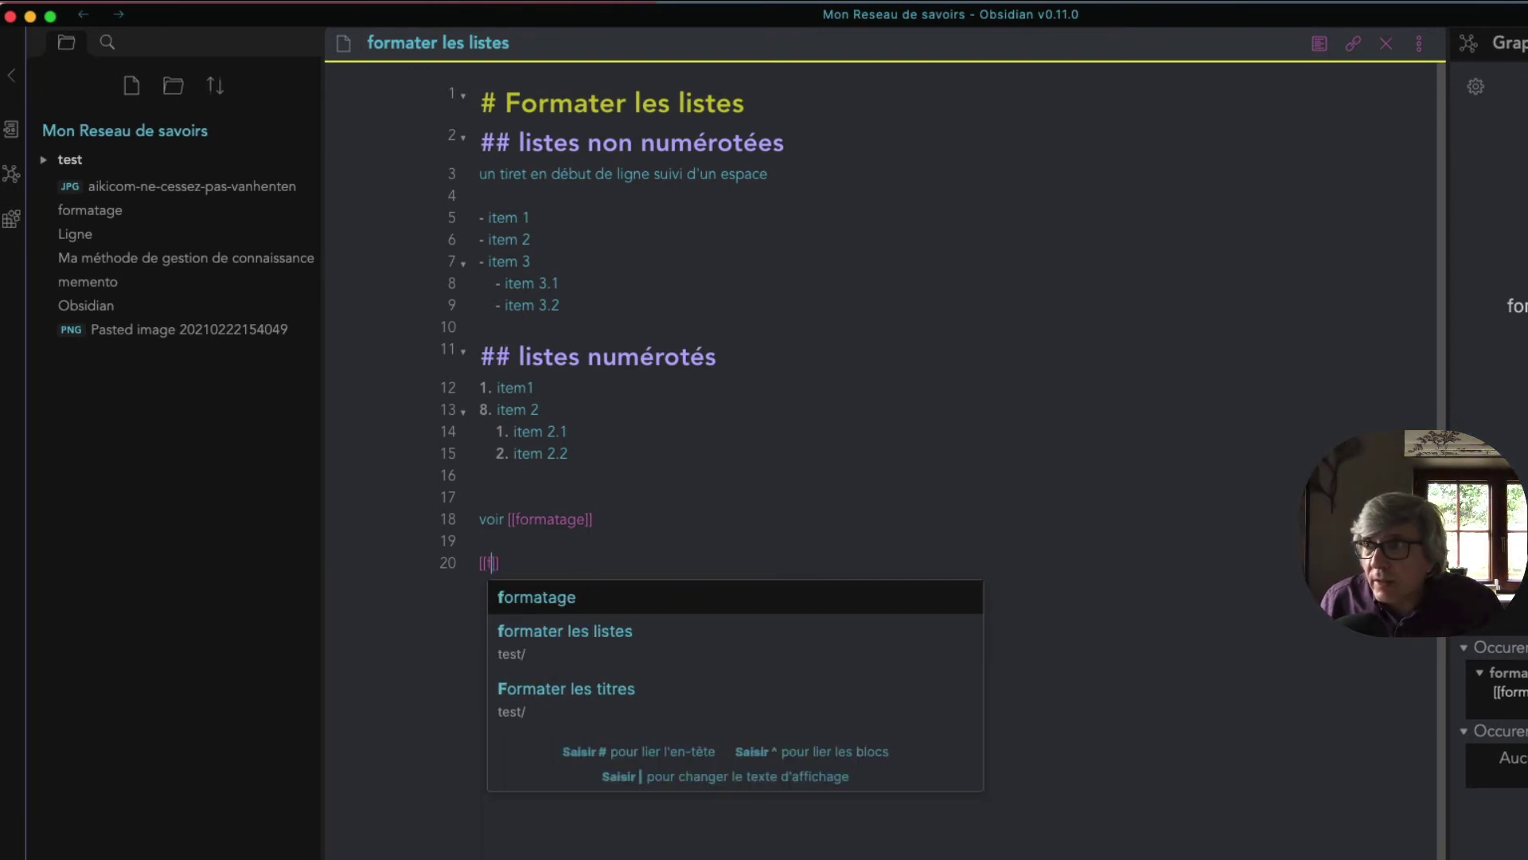
{"action": "type", "text": "or"}
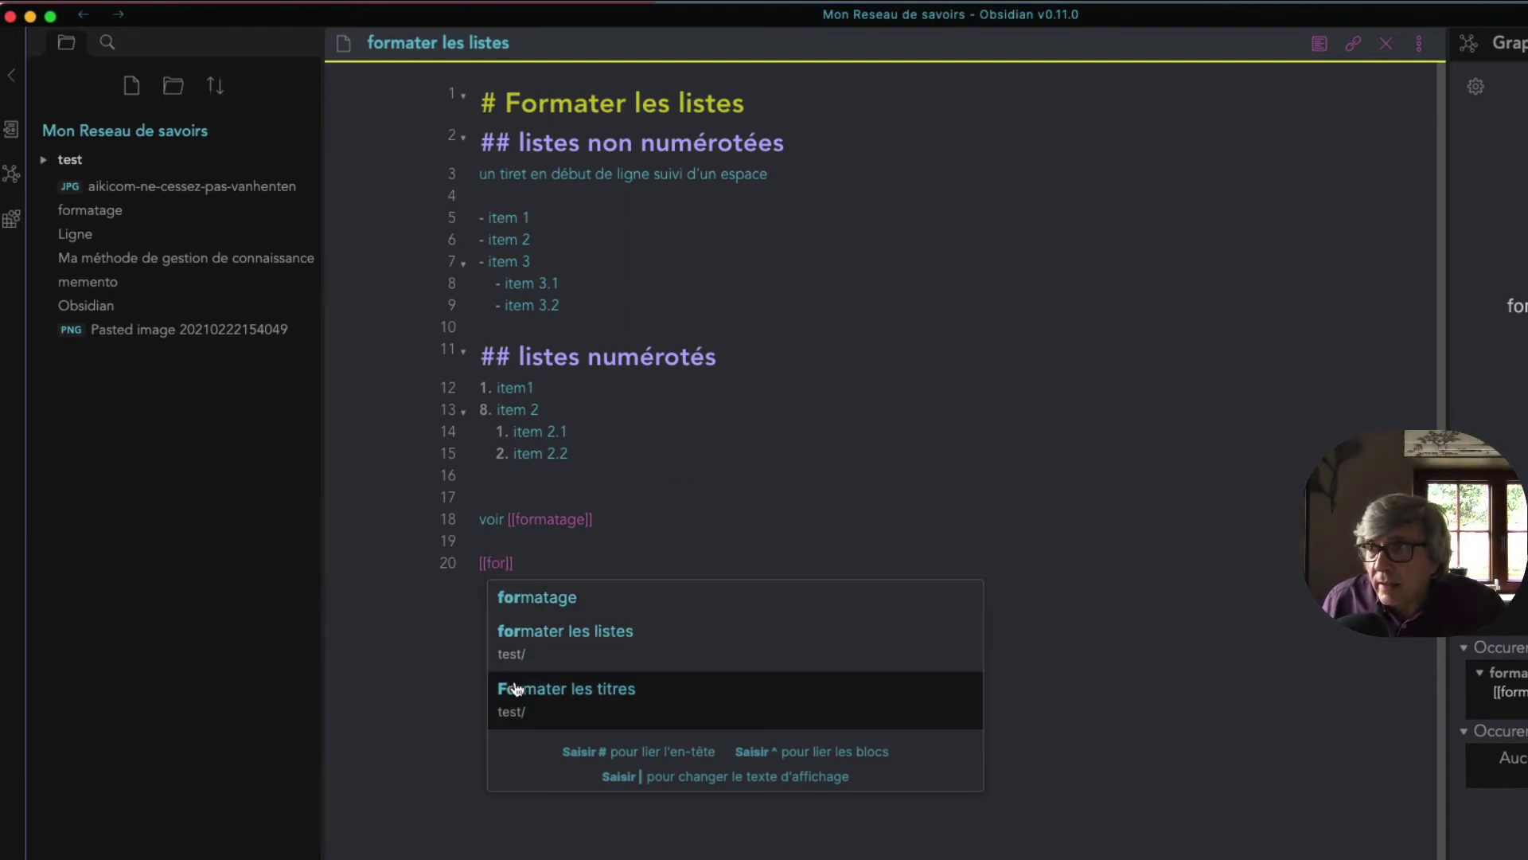
{"action": "left_click", "coordinate": [516, 640]}
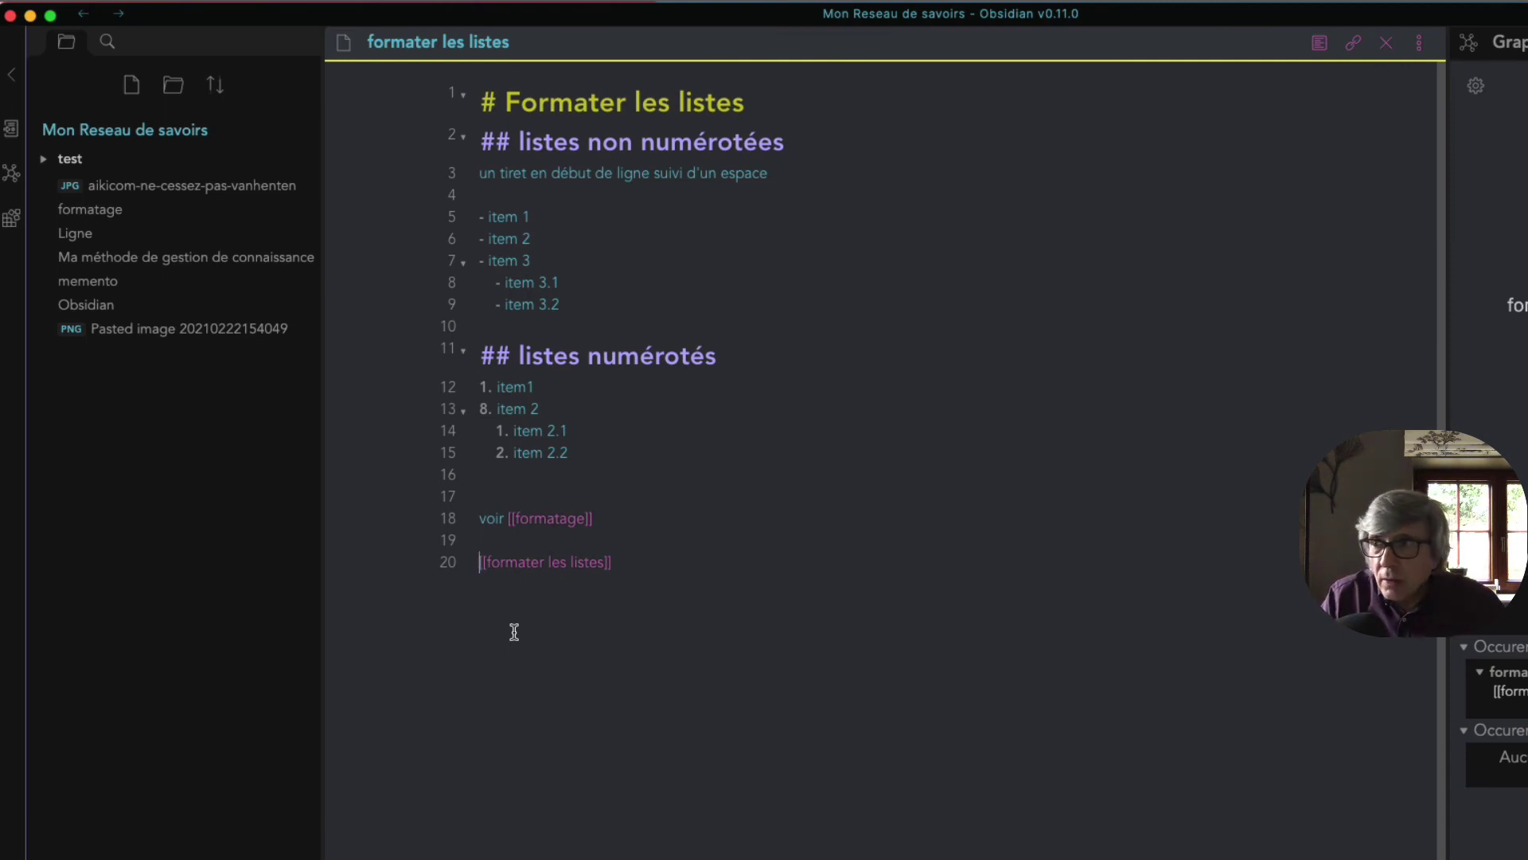
- Write "Il est possible de créer des listes" before the new link on line 20
{"action": "type", "text": "ll est possi"}
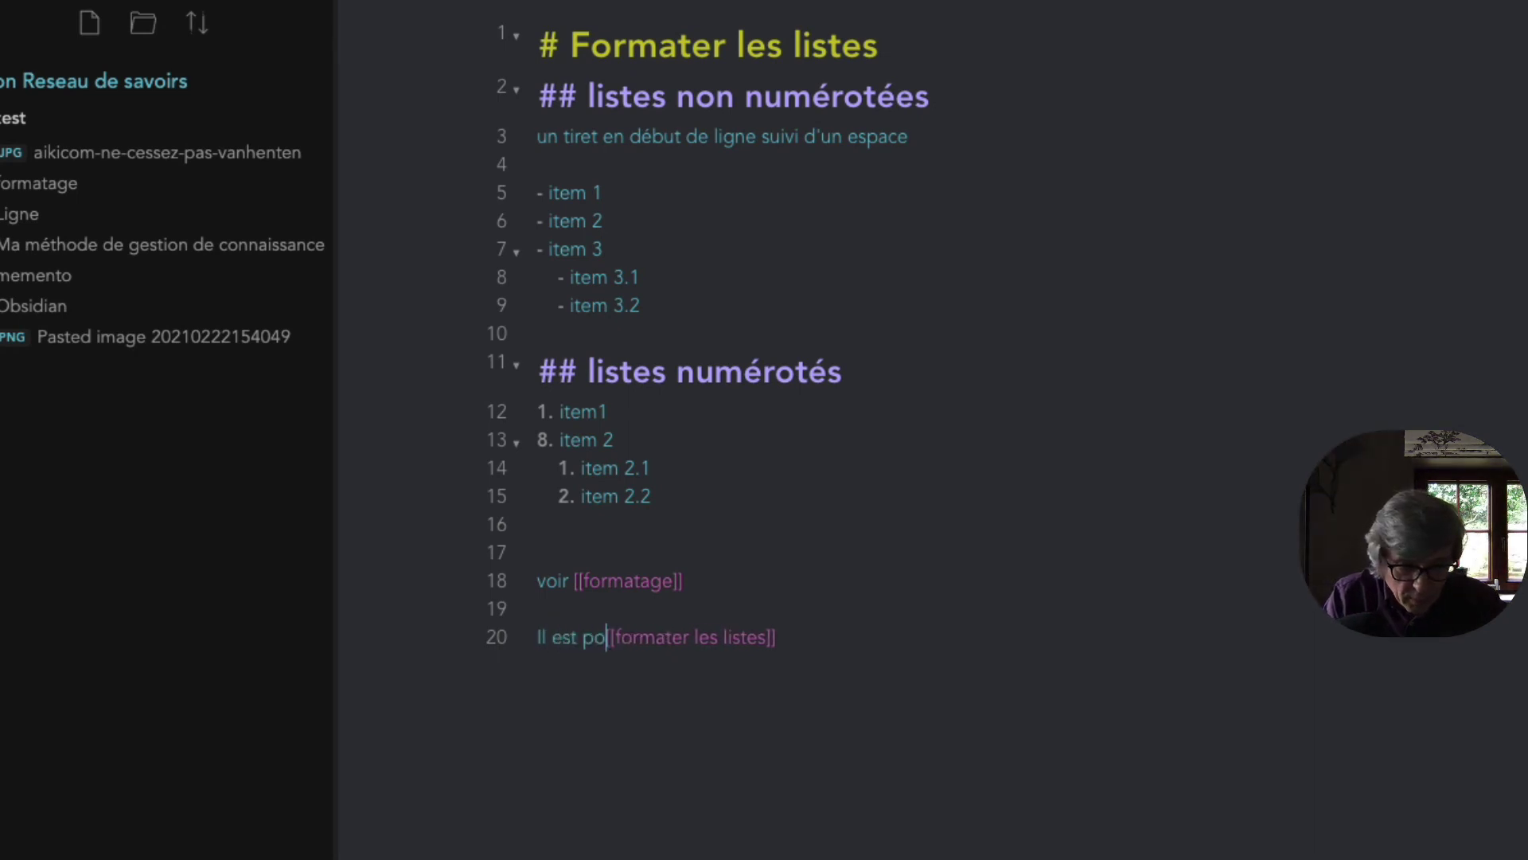
{"action": "type", "text": "ble de cr"}
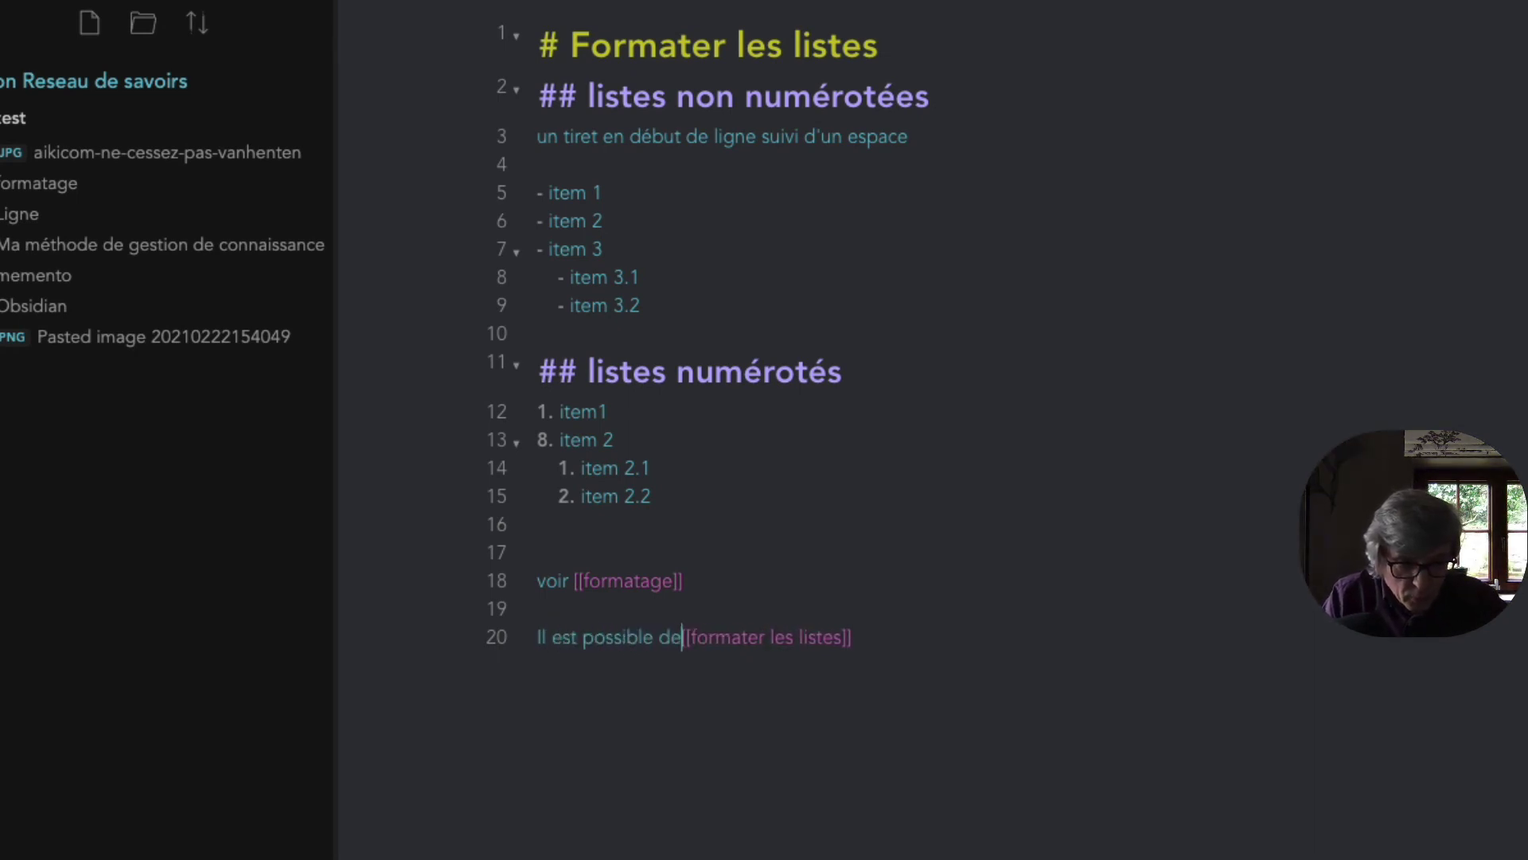
{"action": "type", "text": "éer des l"}
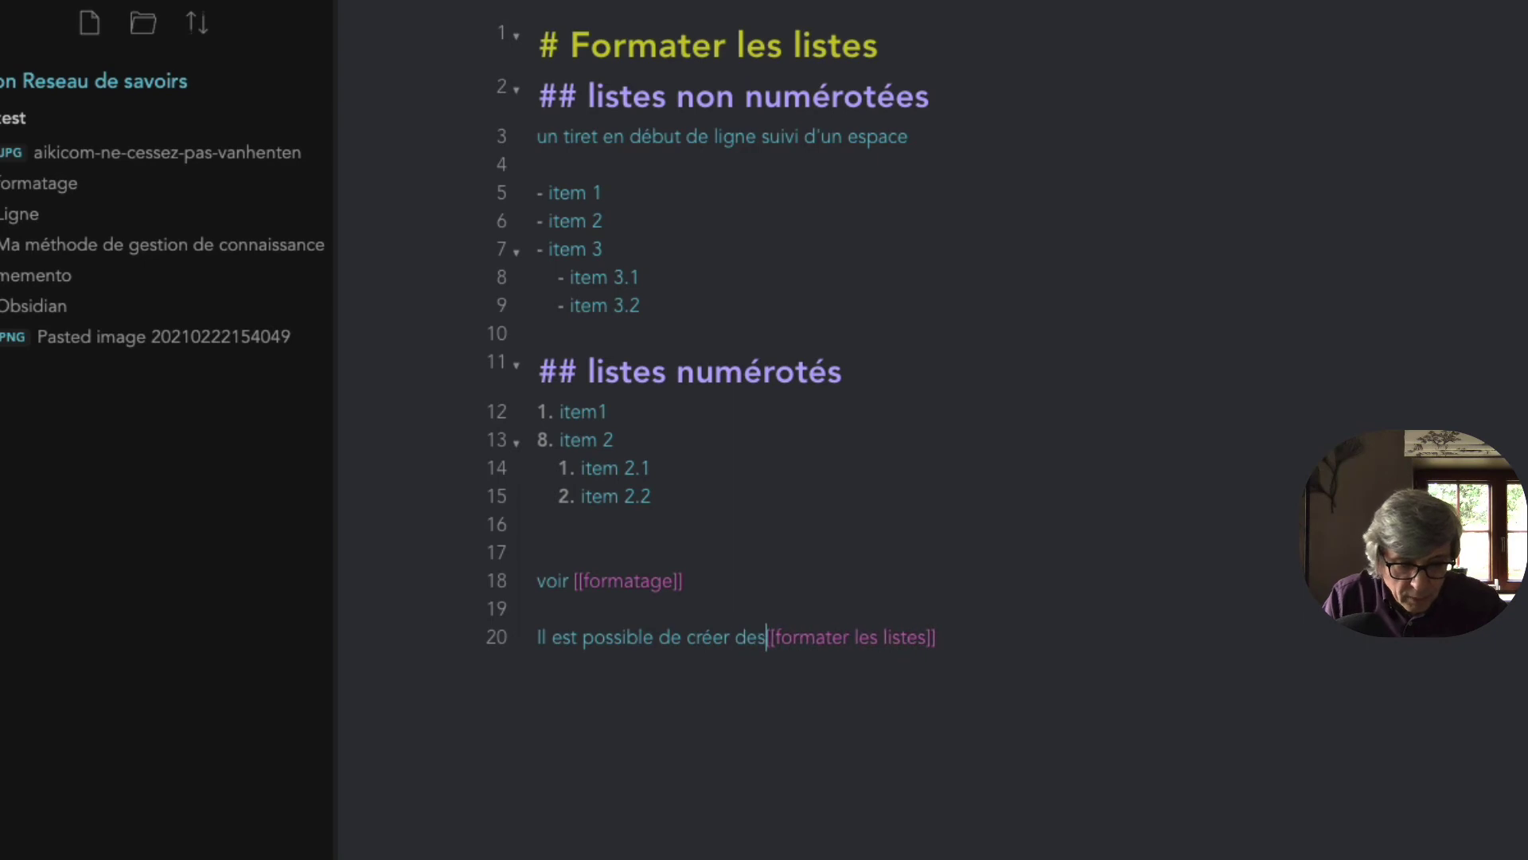
{"action": "type", "text": "istes"}
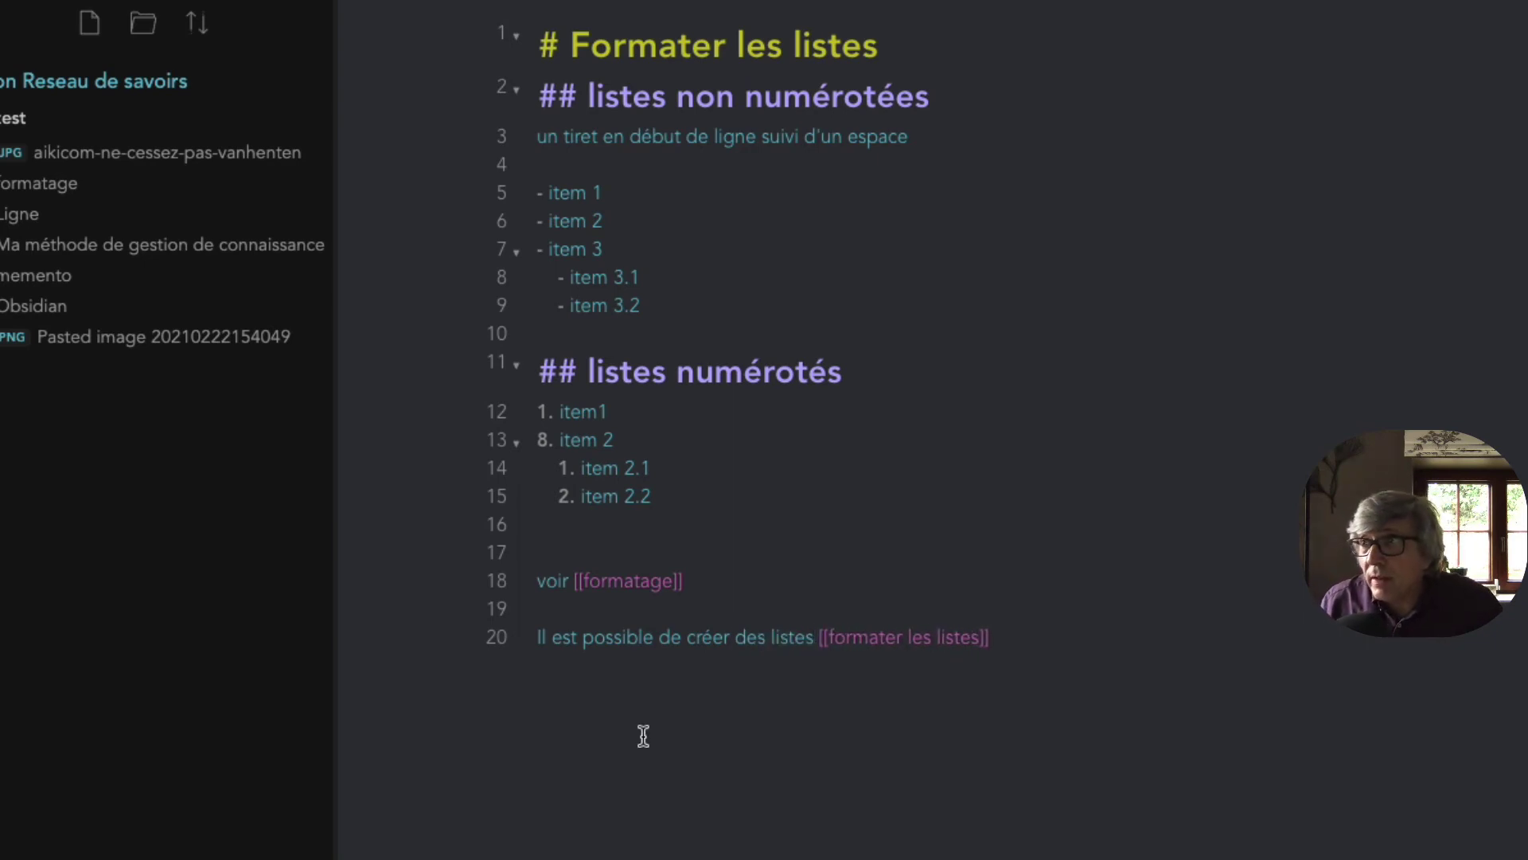
- Remove the word "listes" before the link, give the link the display text "listes" instead, and preview the note
{"action": "double_click", "coordinate": [780, 637]}
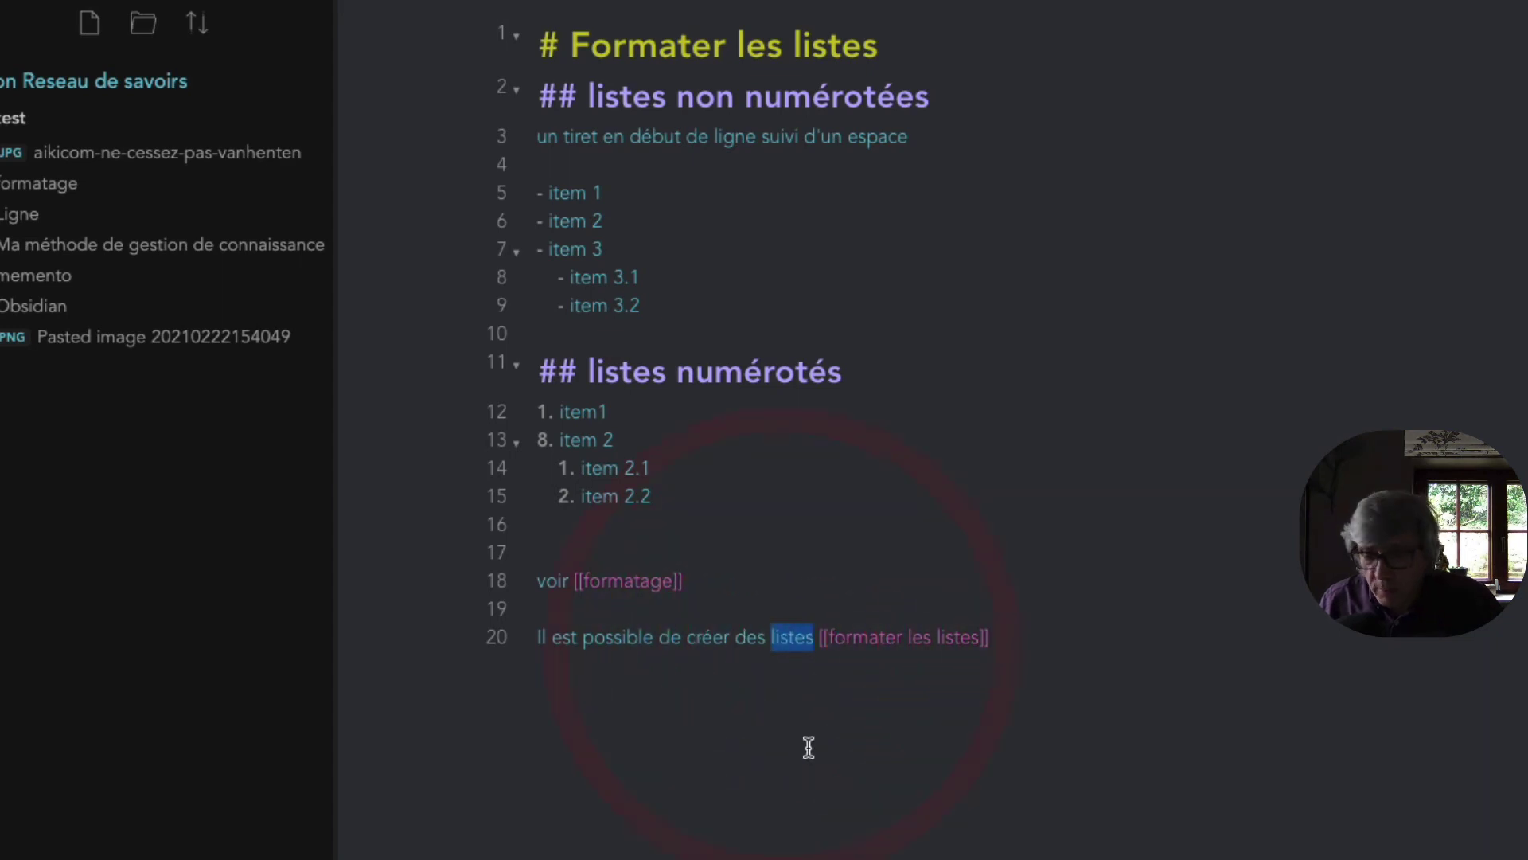
{"action": "key", "text": "BackSpace"}
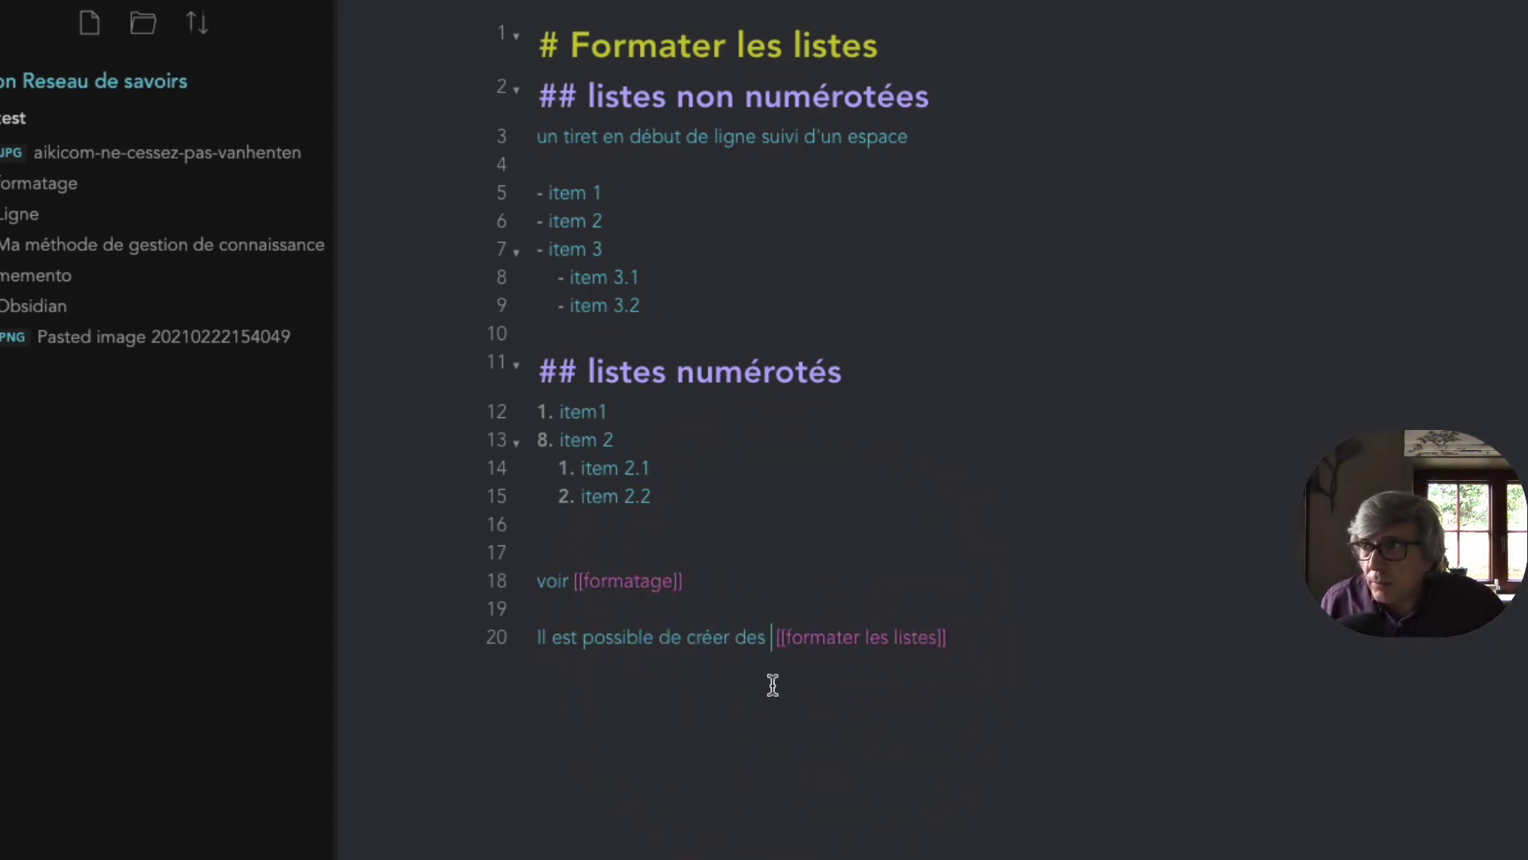
{"action": "left_click", "coordinate": [937, 642]}
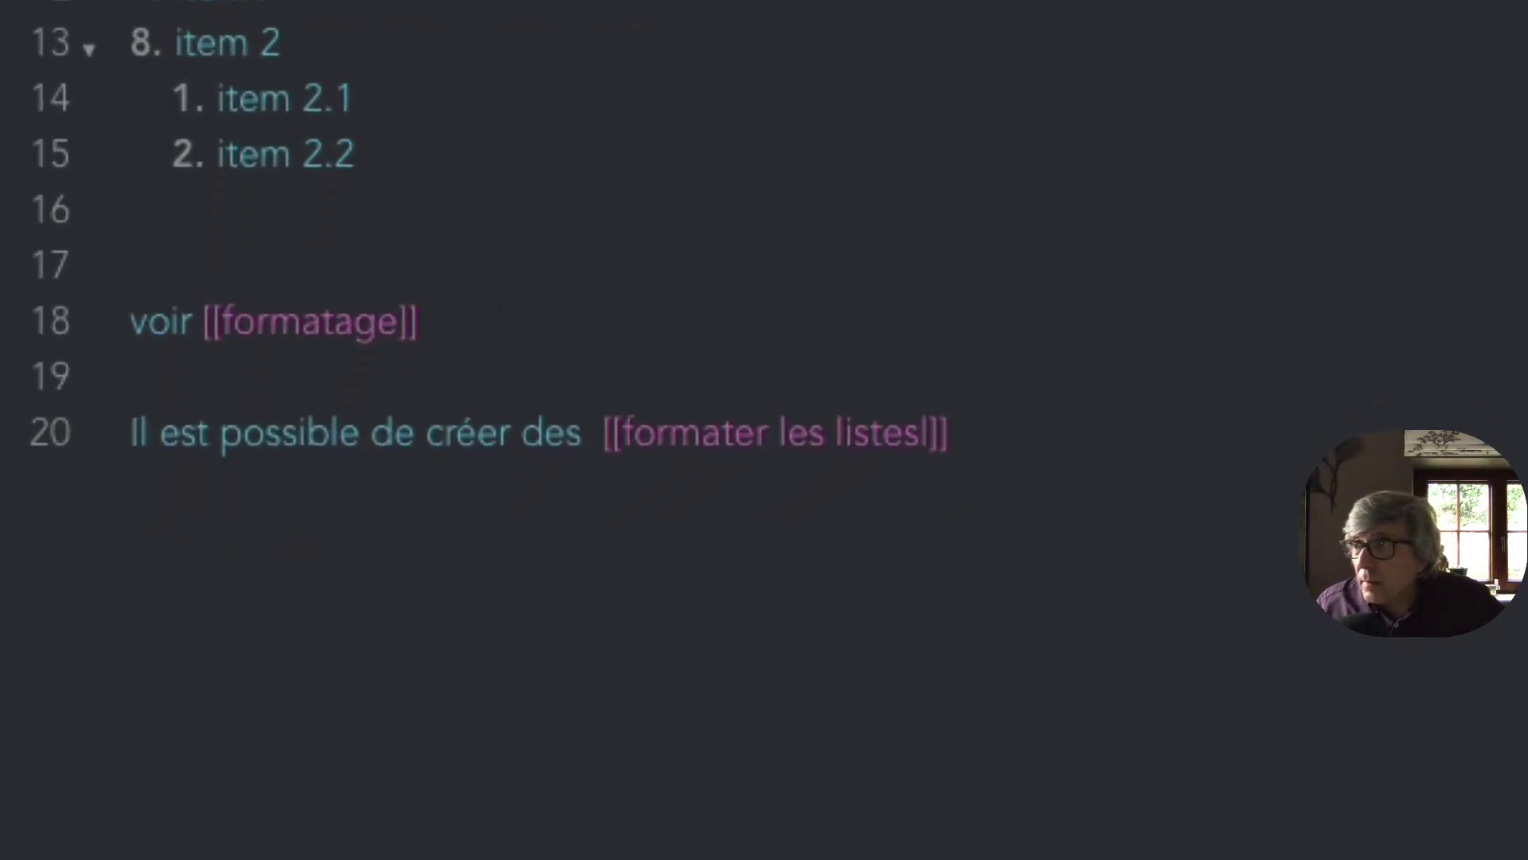
{"action": "type", "text": "listes"}
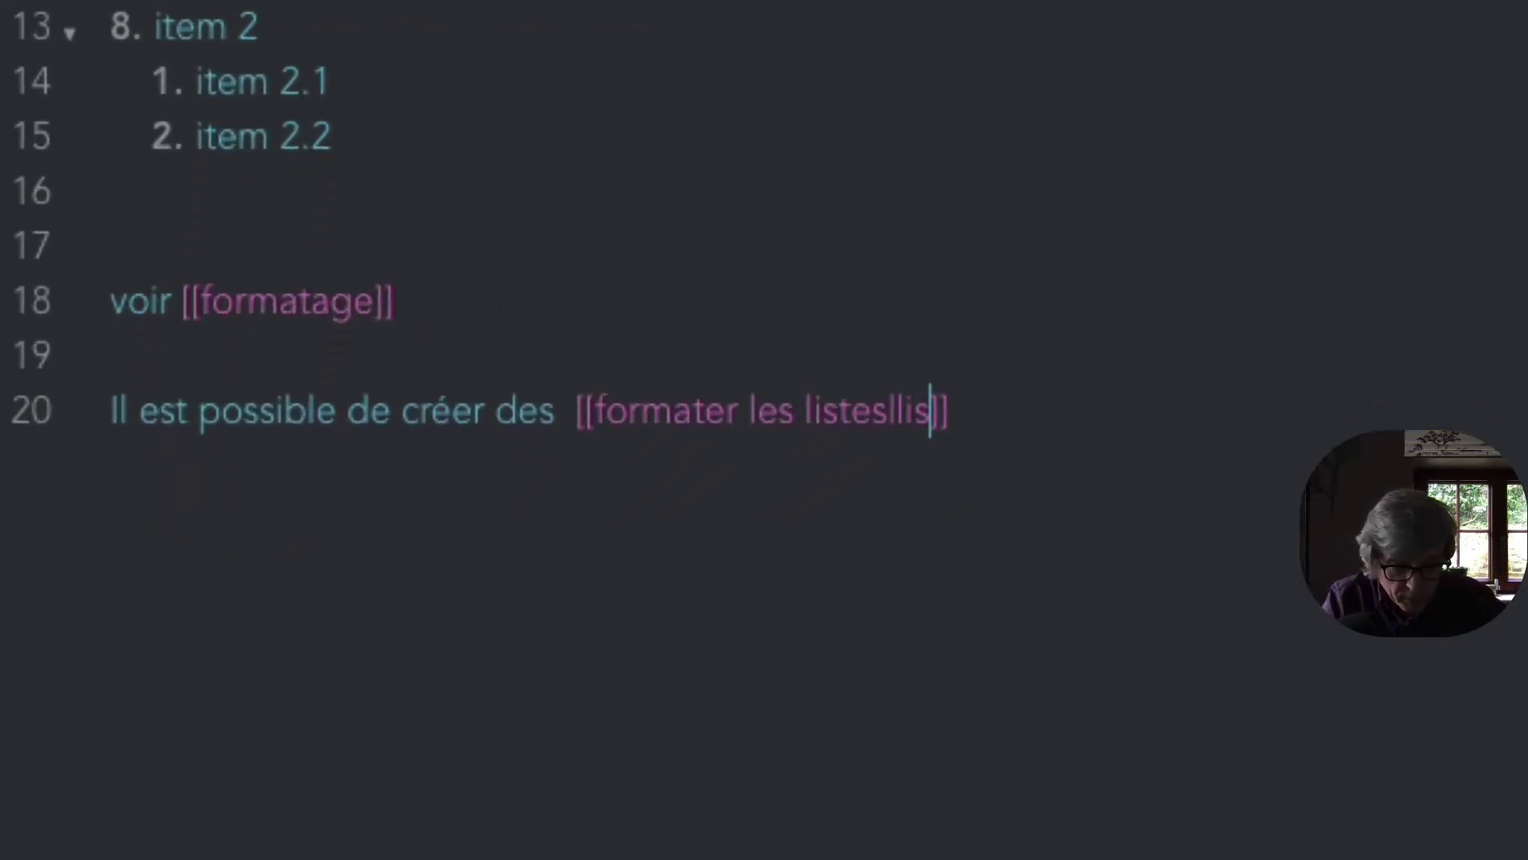
{"action": "left_click", "coordinate": [1143, 178]}
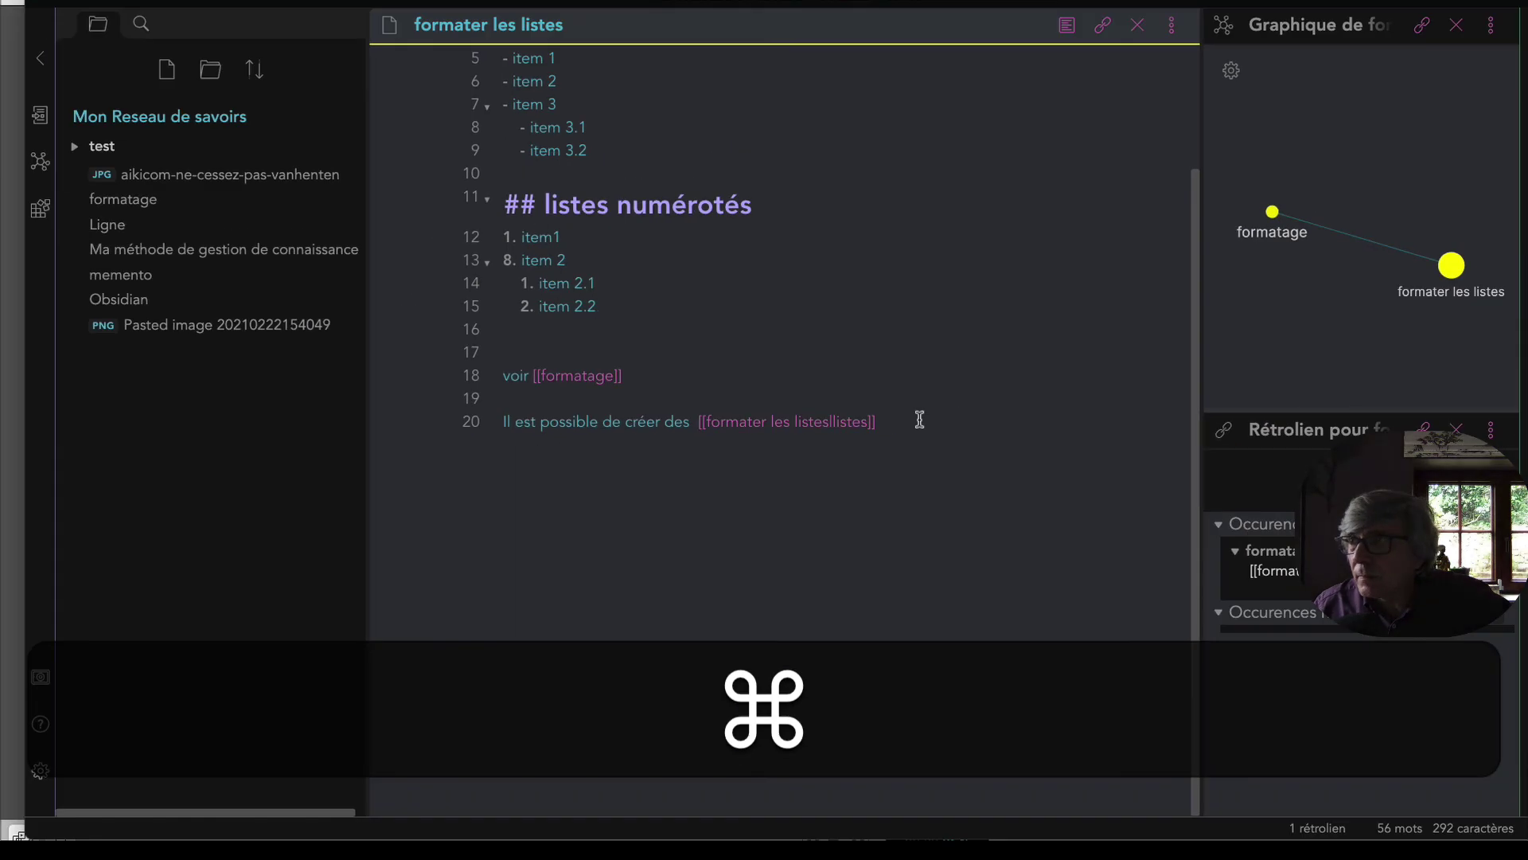
{"action": "key", "text": "super+e"}
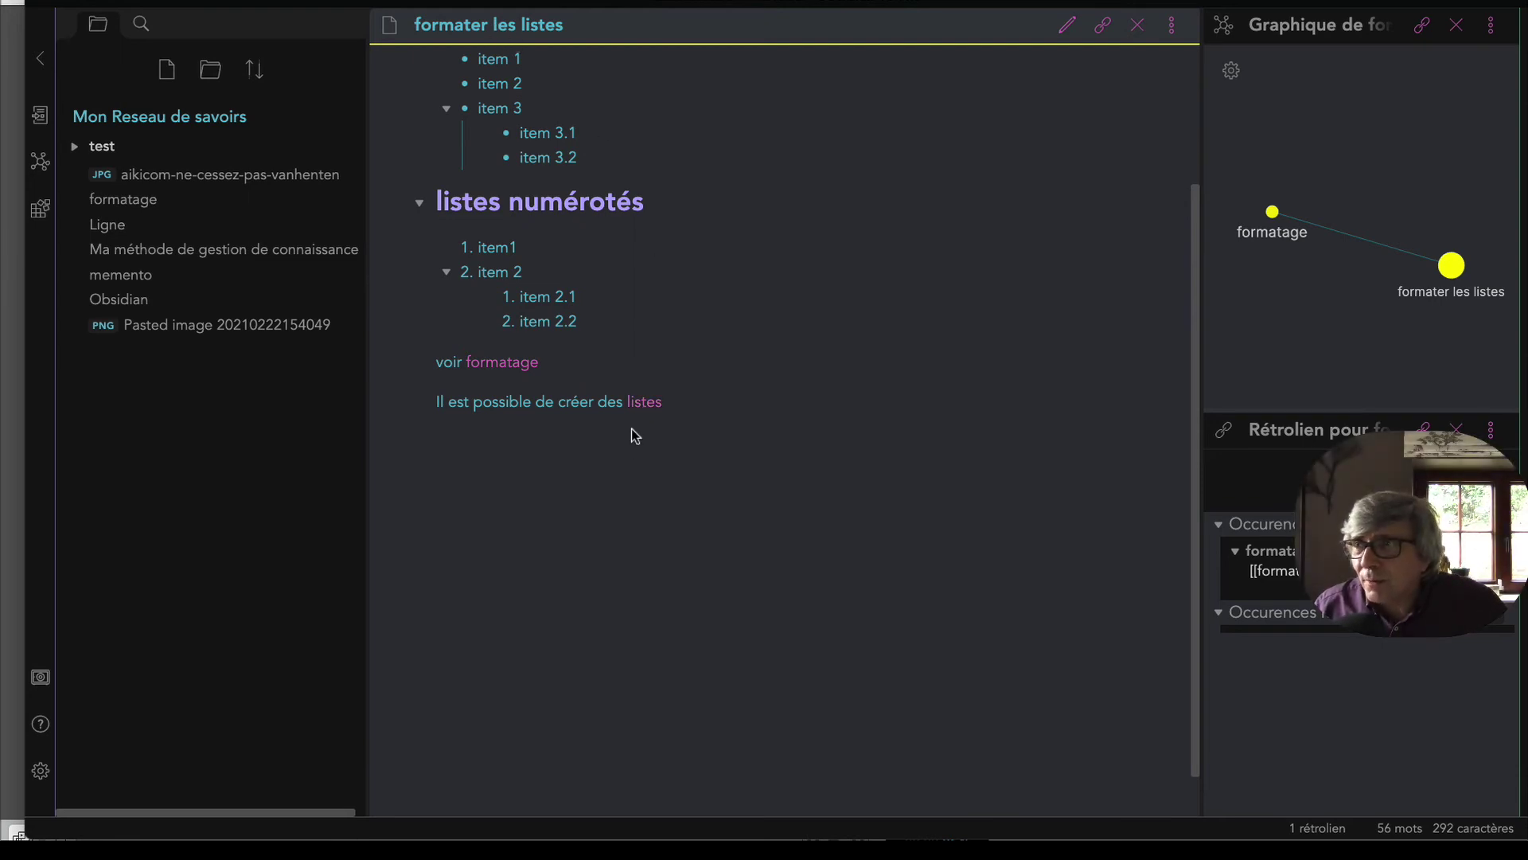
- Return to editing and replace the link on line 20 with an internal link to "Formater les titres"
{"action": "key", "text": "super+e"}
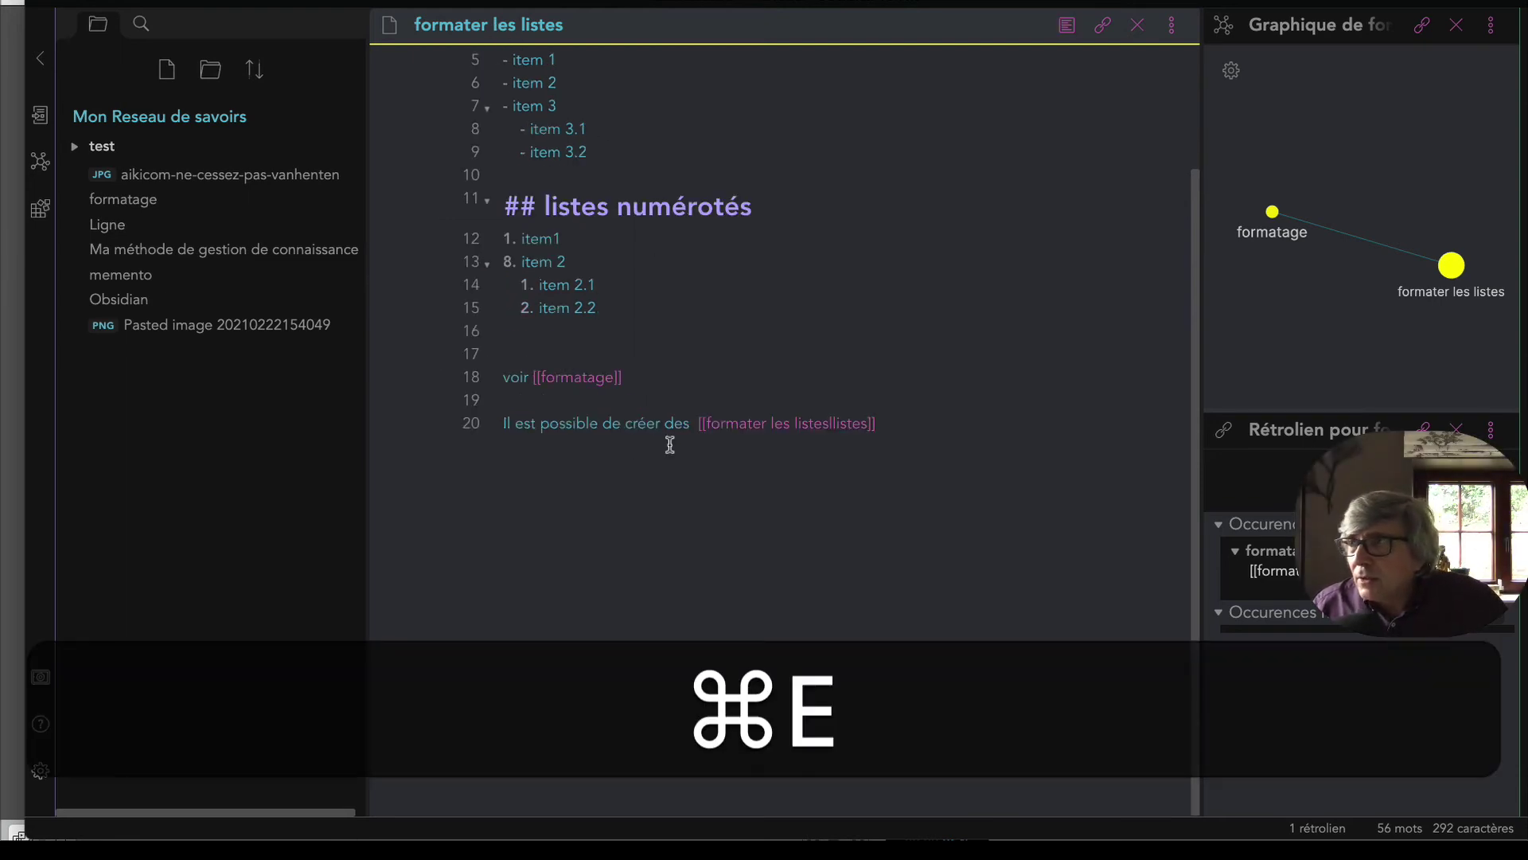
{"action": "left_click_drag", "start_coordinate": [697, 423], "coordinate": [936, 428]}
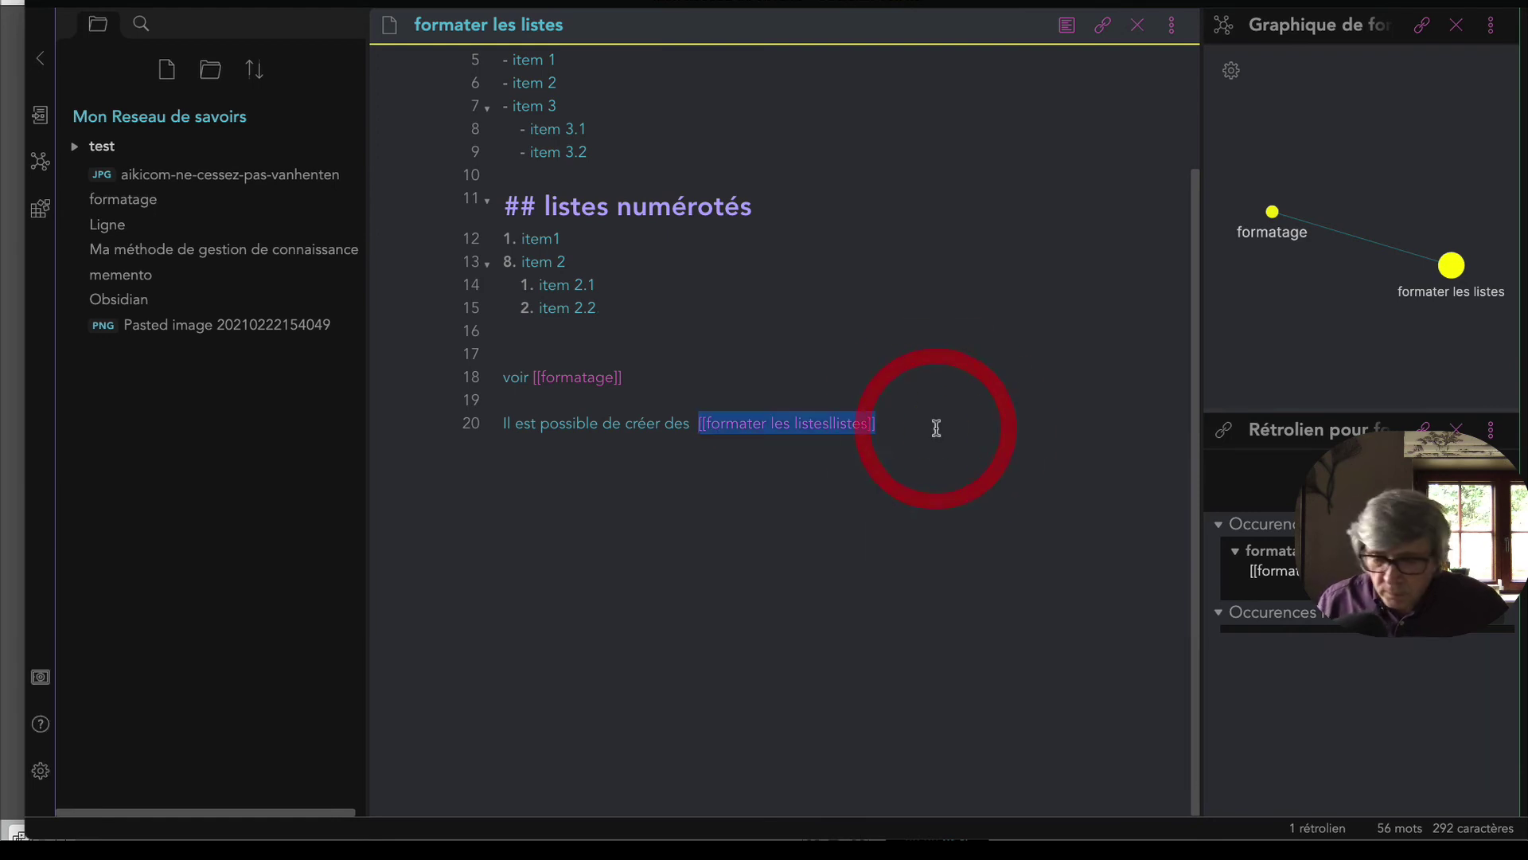
{"action": "key", "text": "BackSpace"}
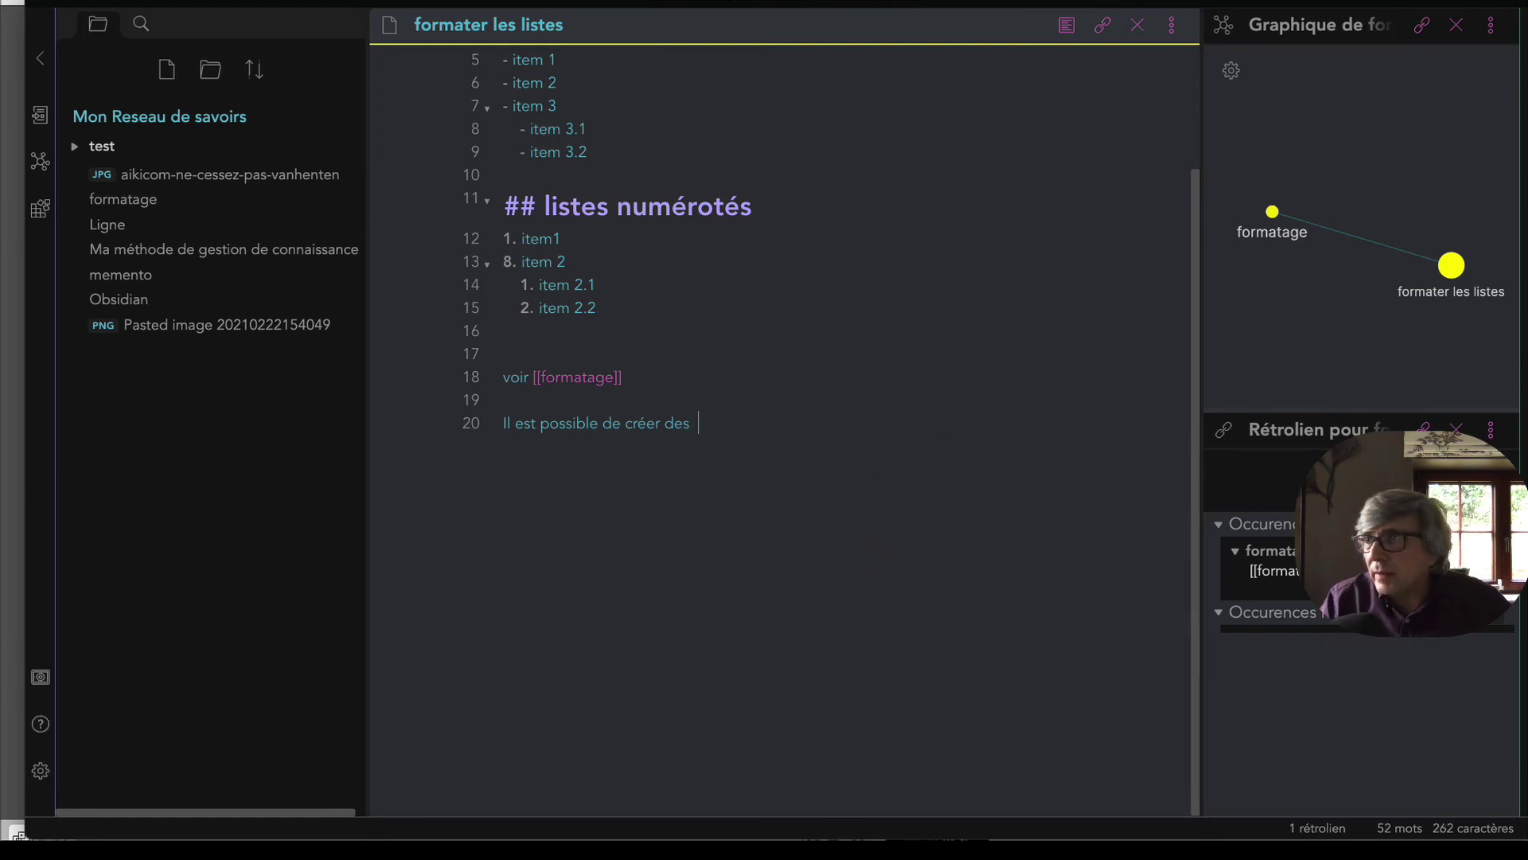
{"action": "type", "text": "ti"}
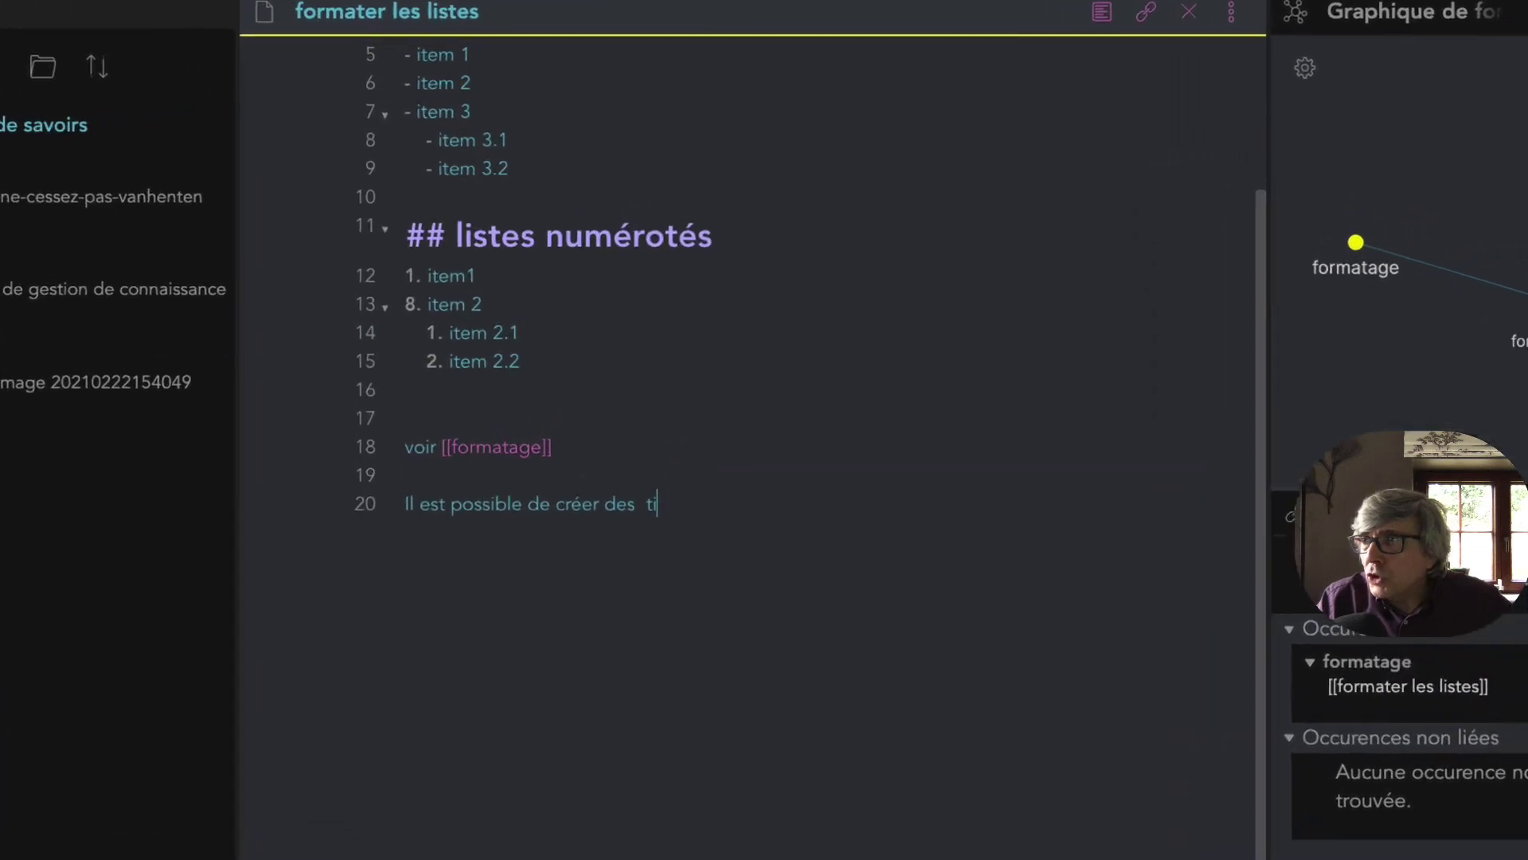
{"action": "key", "text": "BackSpace"}
{"action": "key", "text": "BackSpace"}
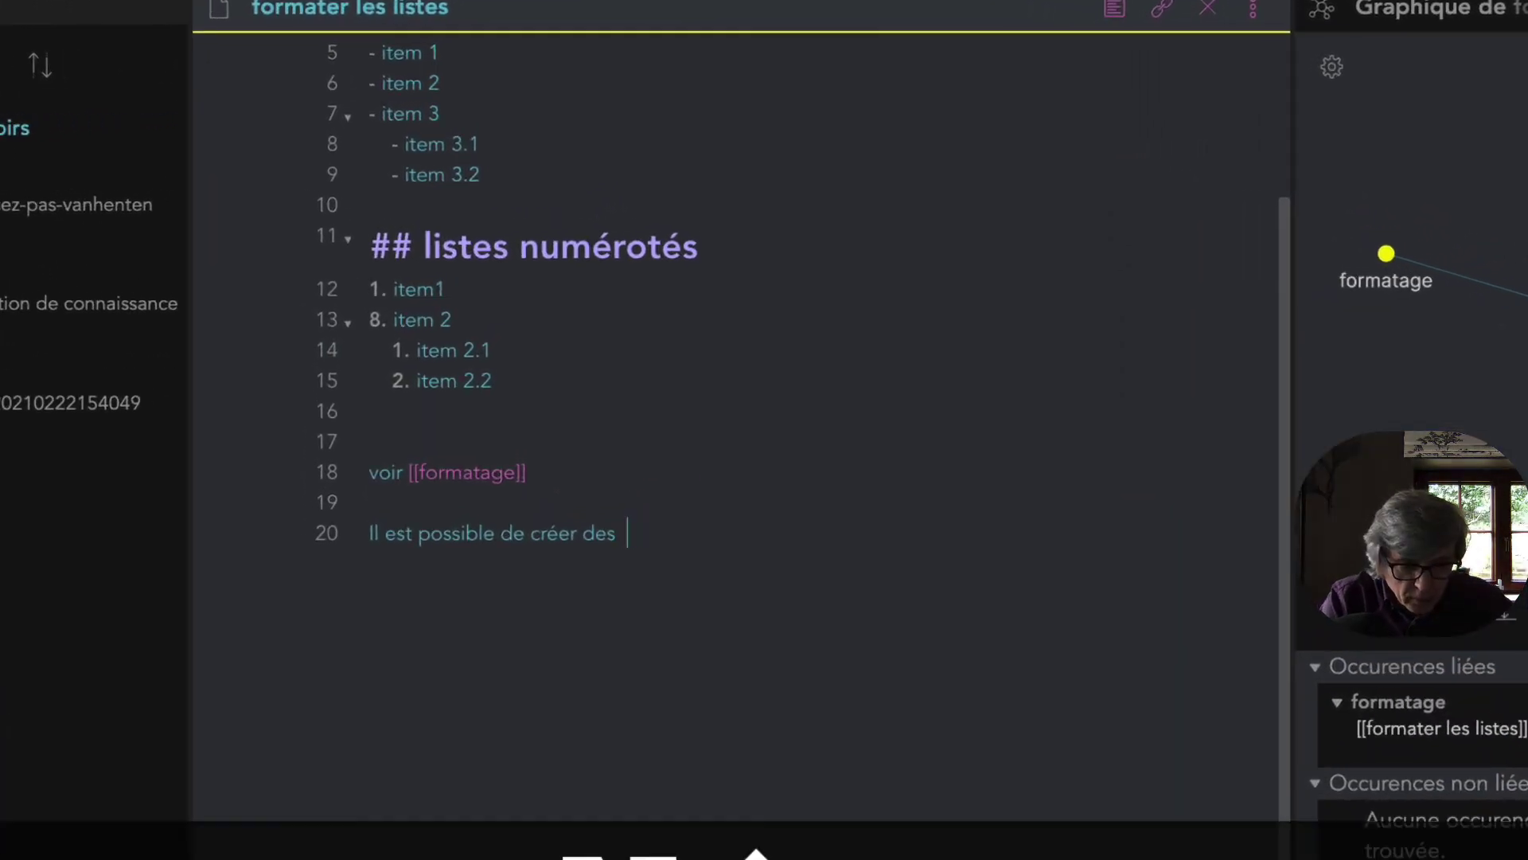
{"action": "type", "text": "[[form"}
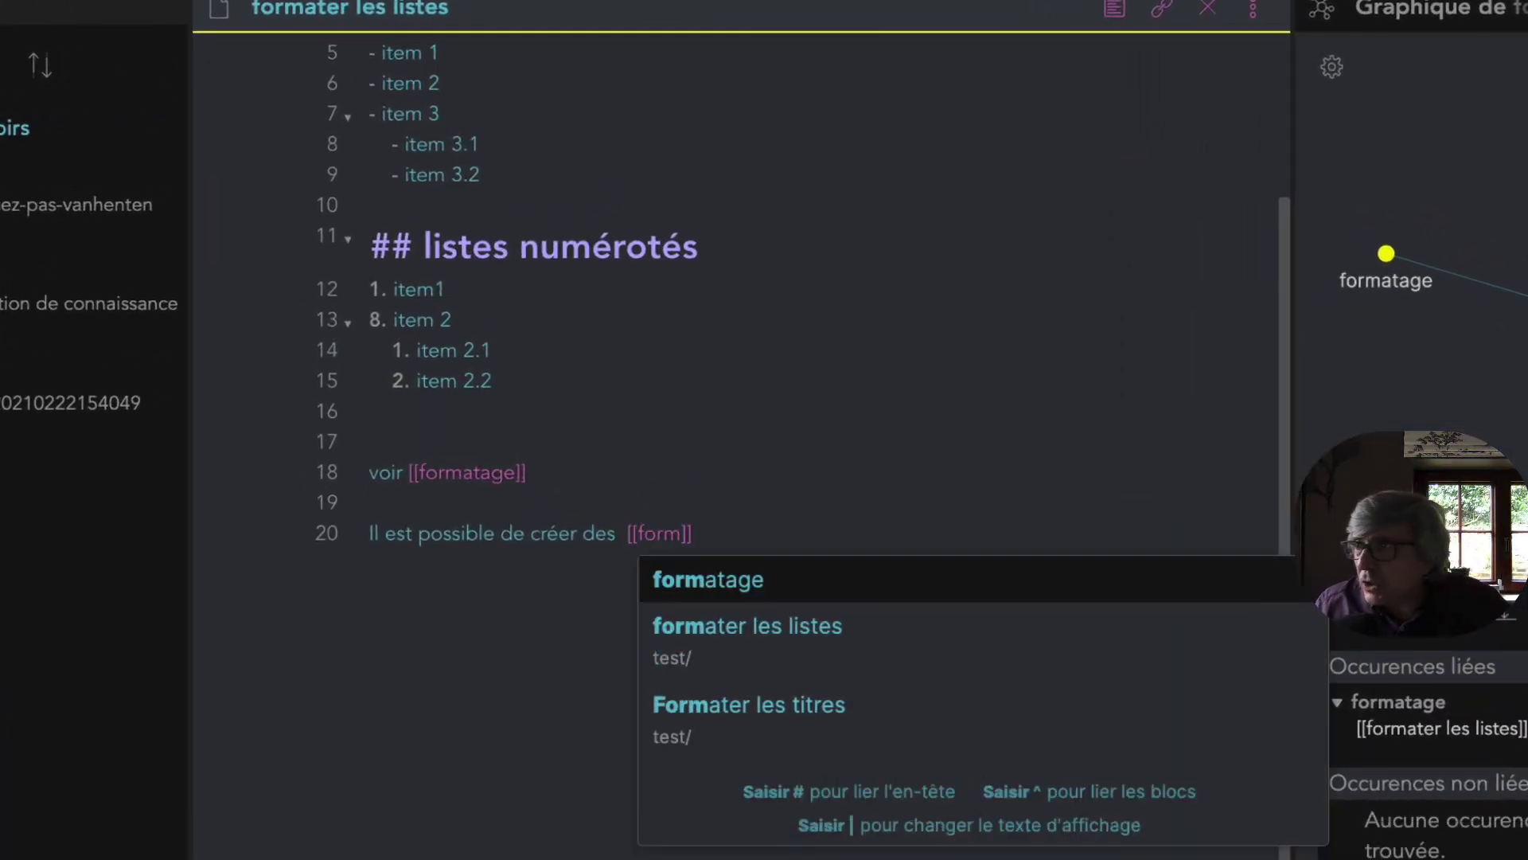
{"action": "left_click", "coordinate": [752, 702]}
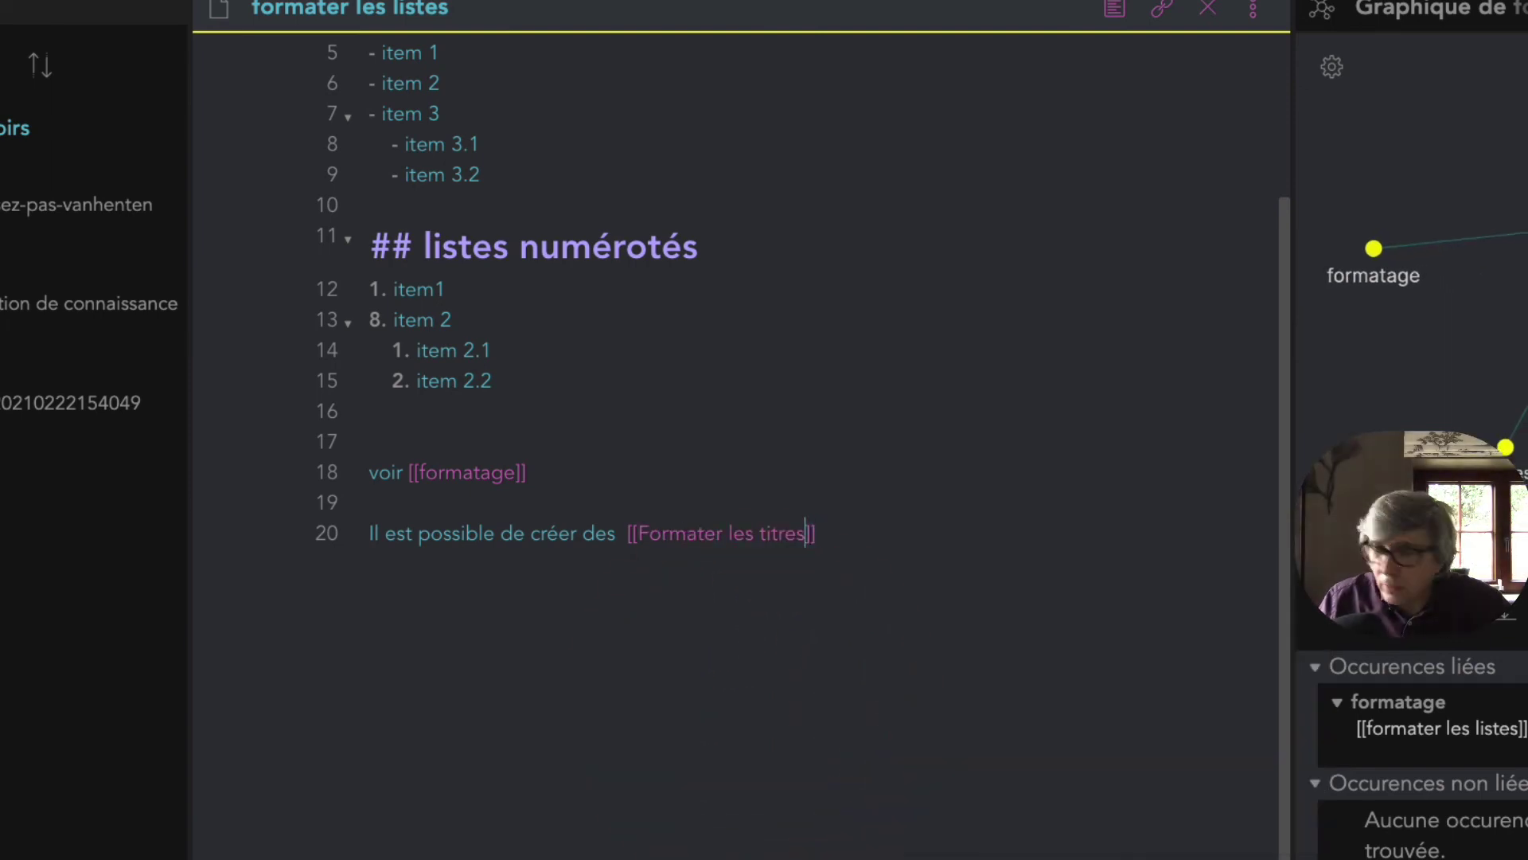
- Give the "Formater les titres" link the display text "titres", add spaces around the separator, and preview the note
{"action": "mouse_move", "coordinate": [781, 856]}
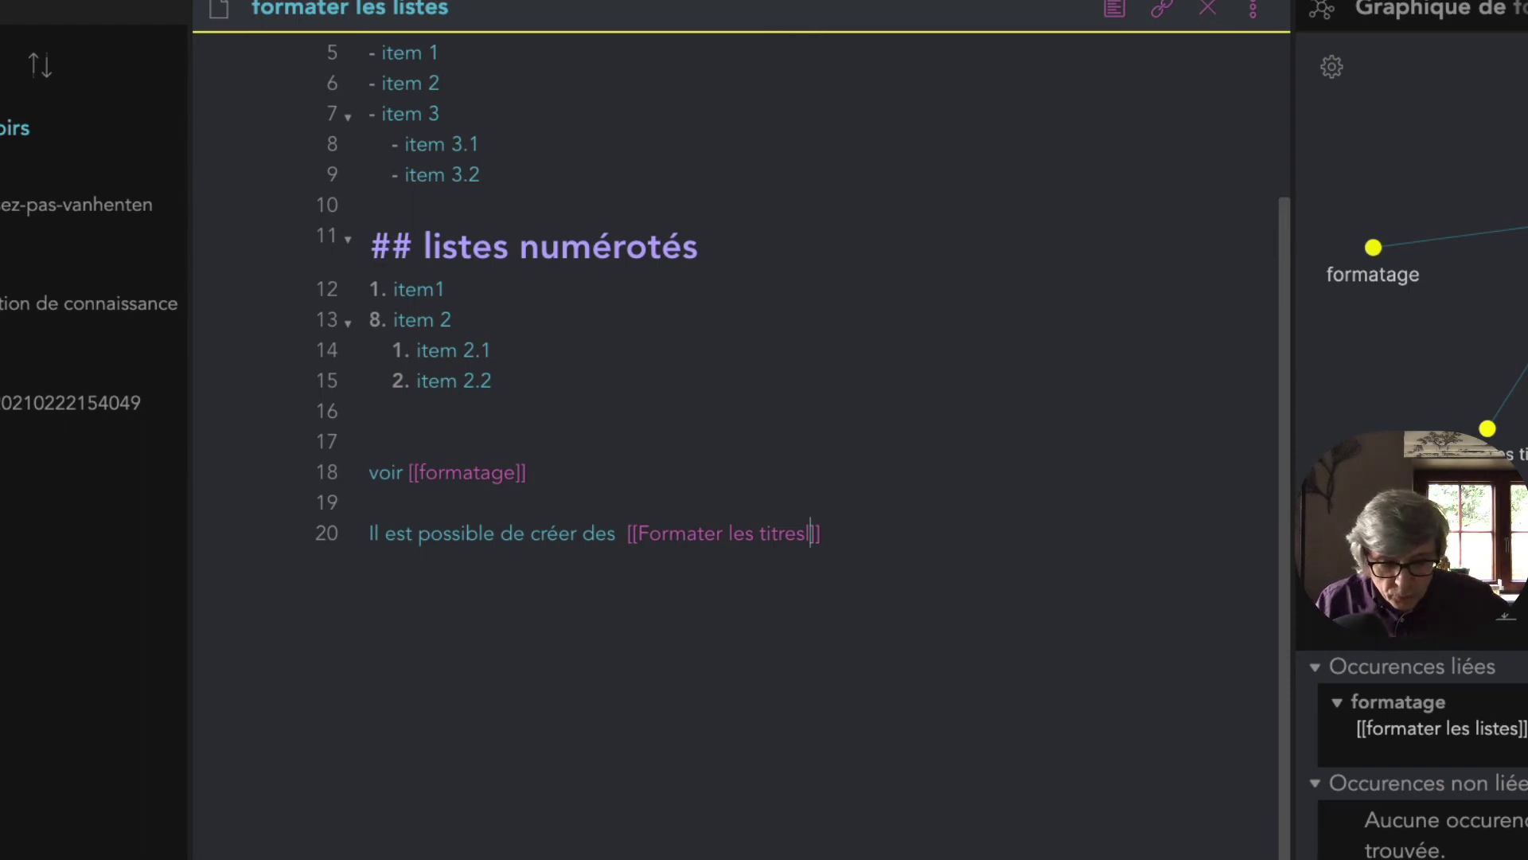
{"action": "type", "text": "titres"}
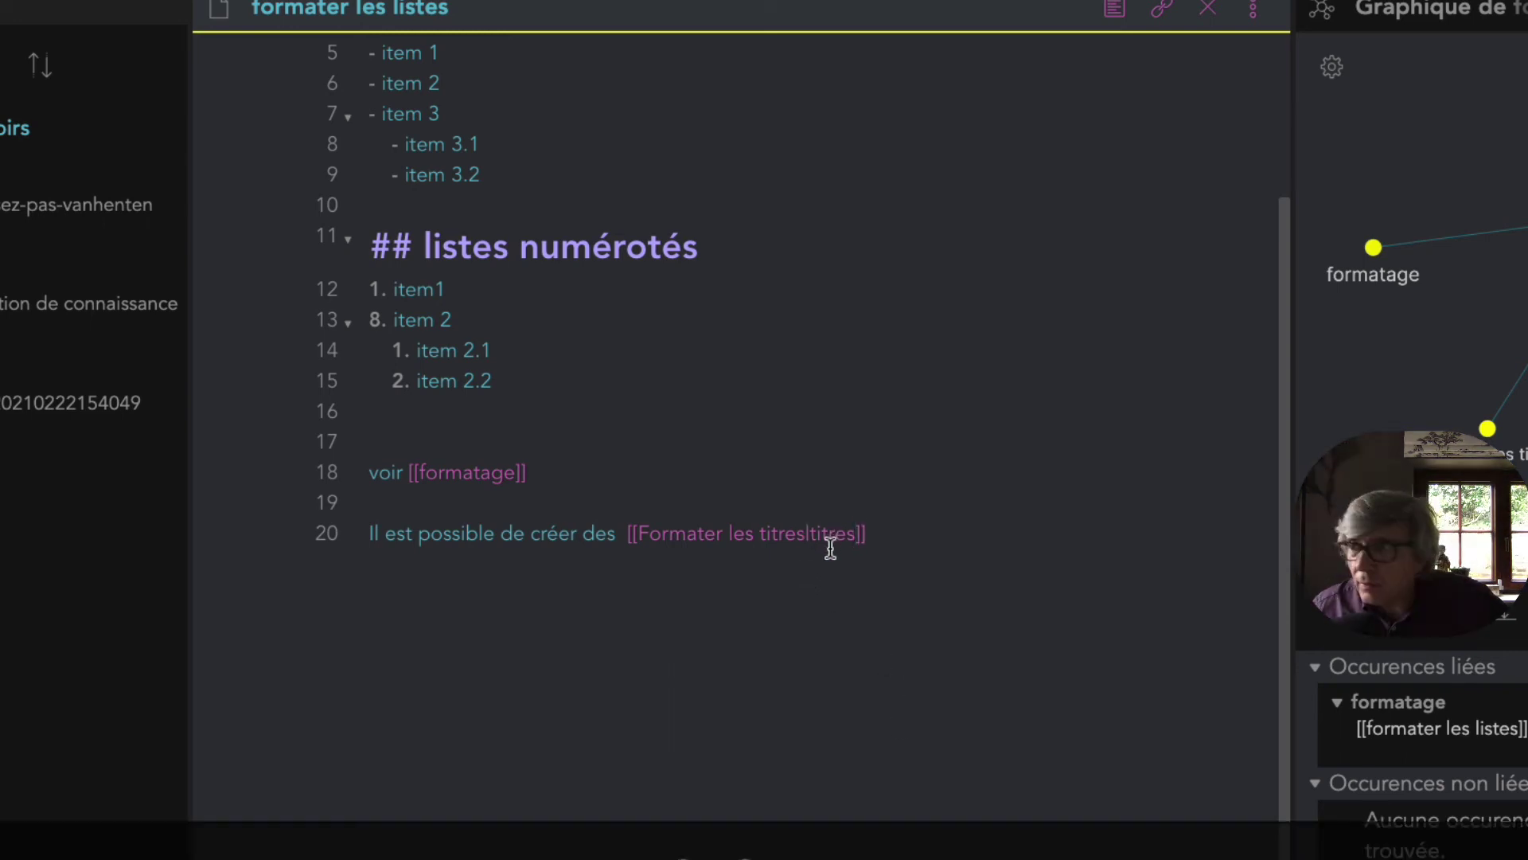
{"action": "key", "text": "super+e"}
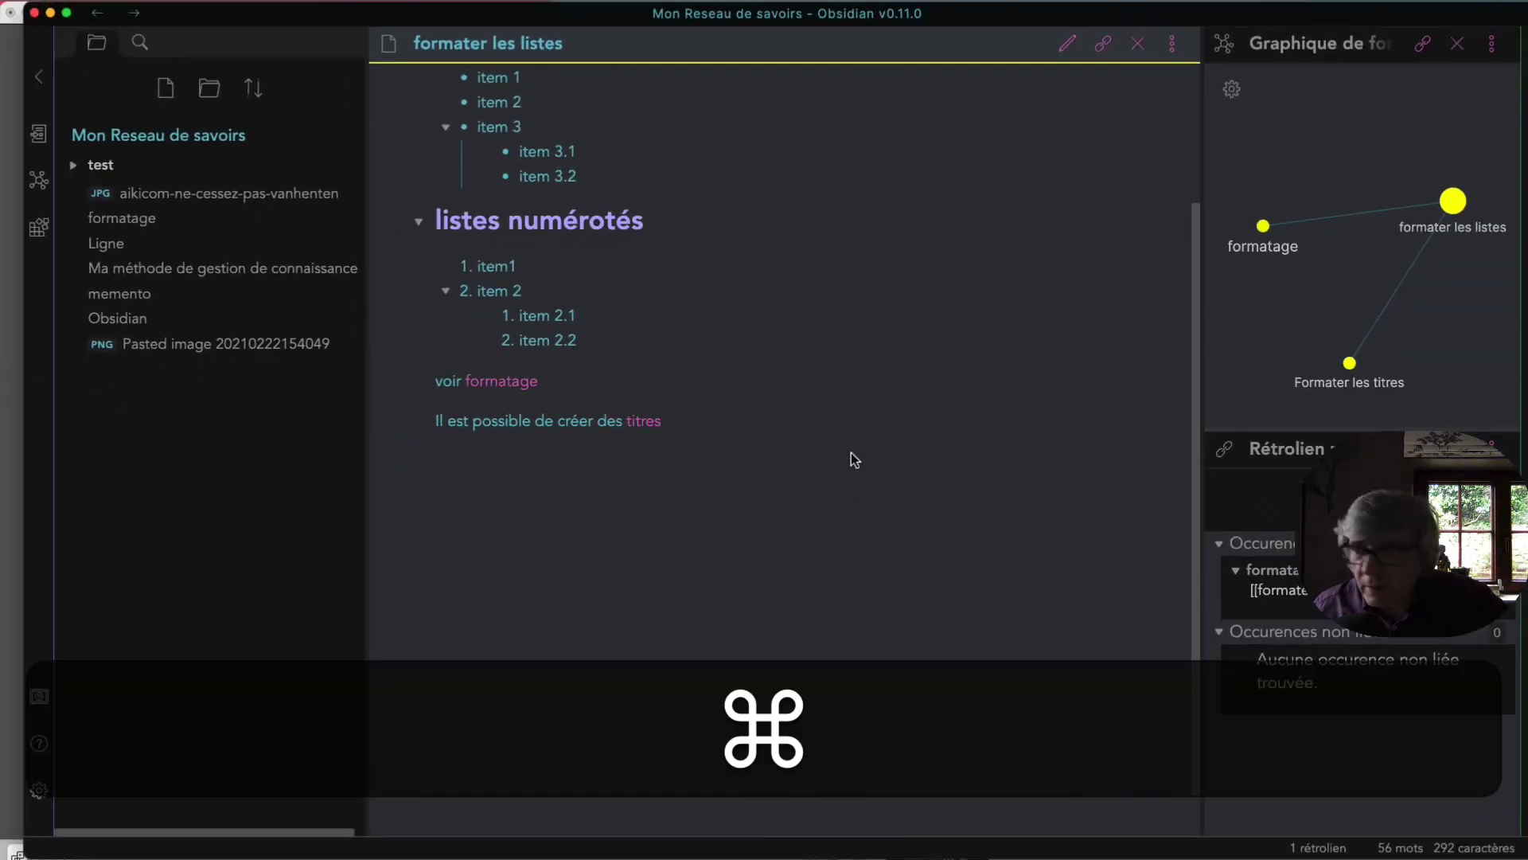
{"action": "key", "text": "super+e"}
{"action": "left_click", "coordinate": [827, 443]}
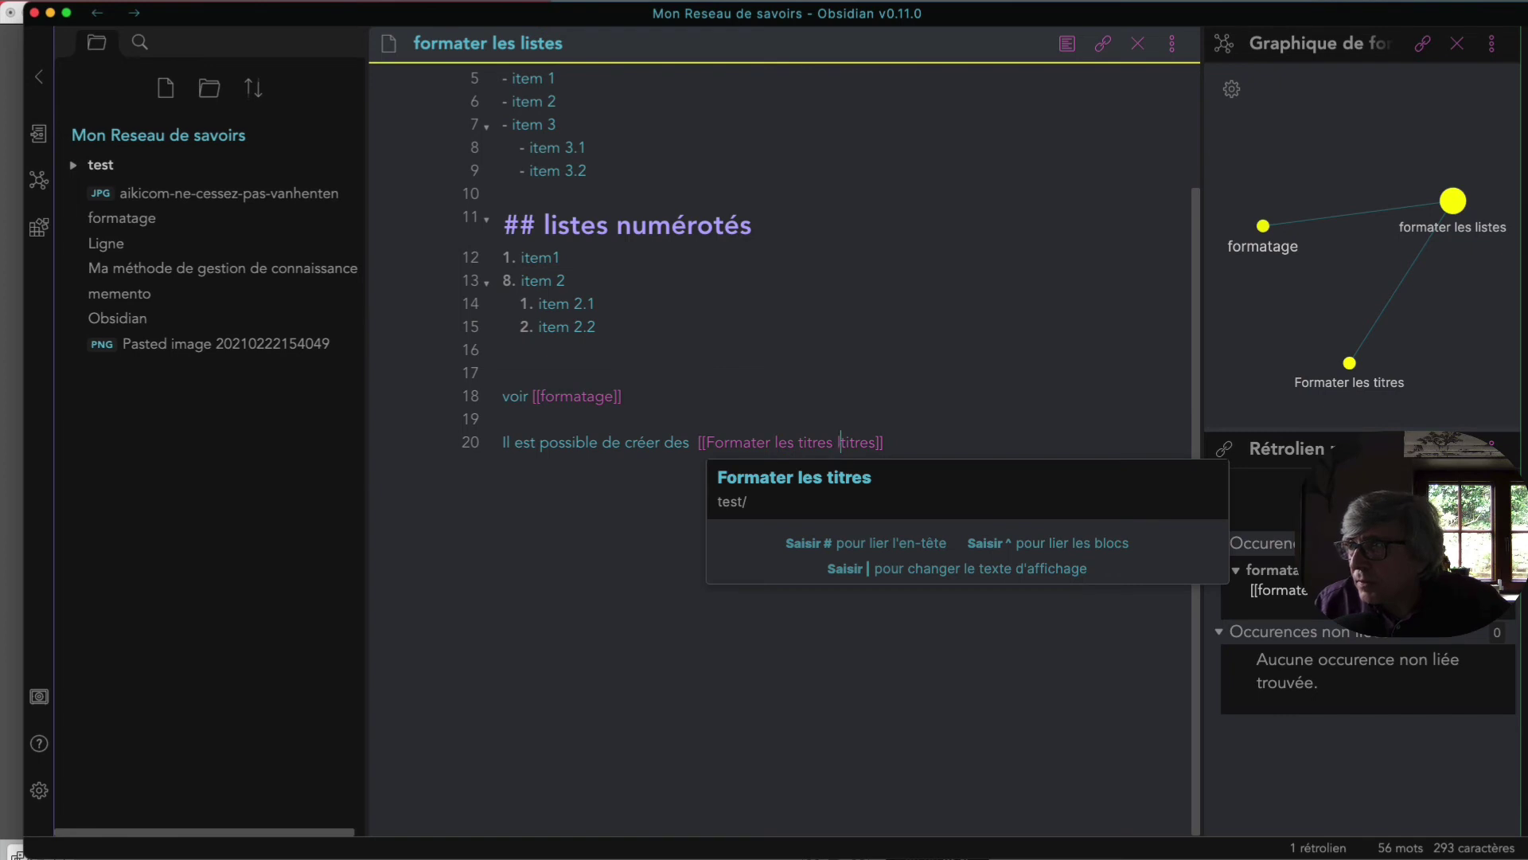
{"action": "key", "text": "Escape"}
{"action": "key", "text": "super+e"}
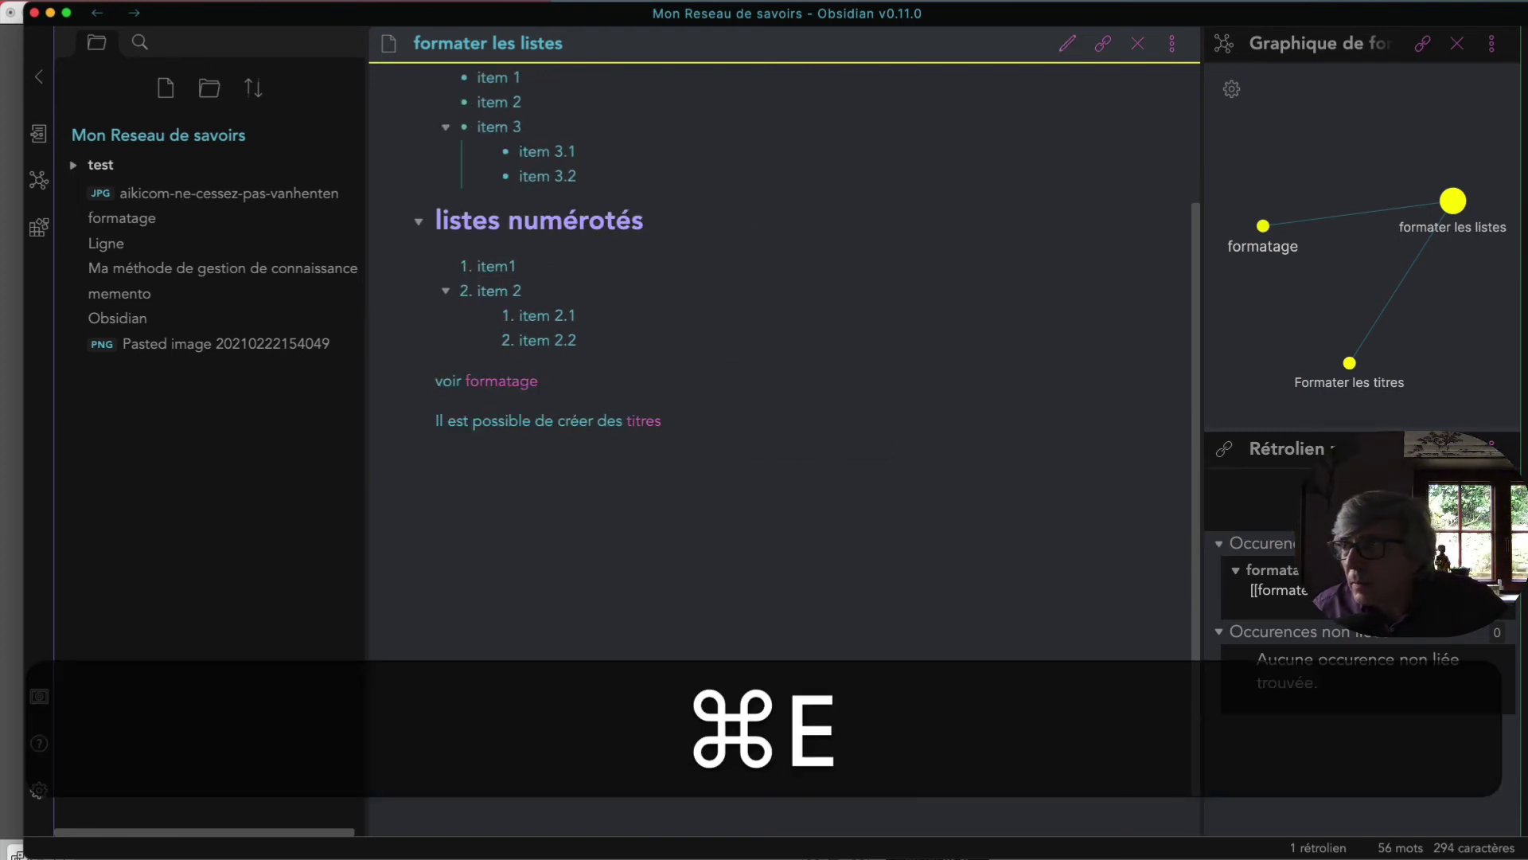
- Follow the "titres" link to check its target note, go back to "formater les listes", and return to editing
{"action": "left_click", "coordinate": [633, 422]}
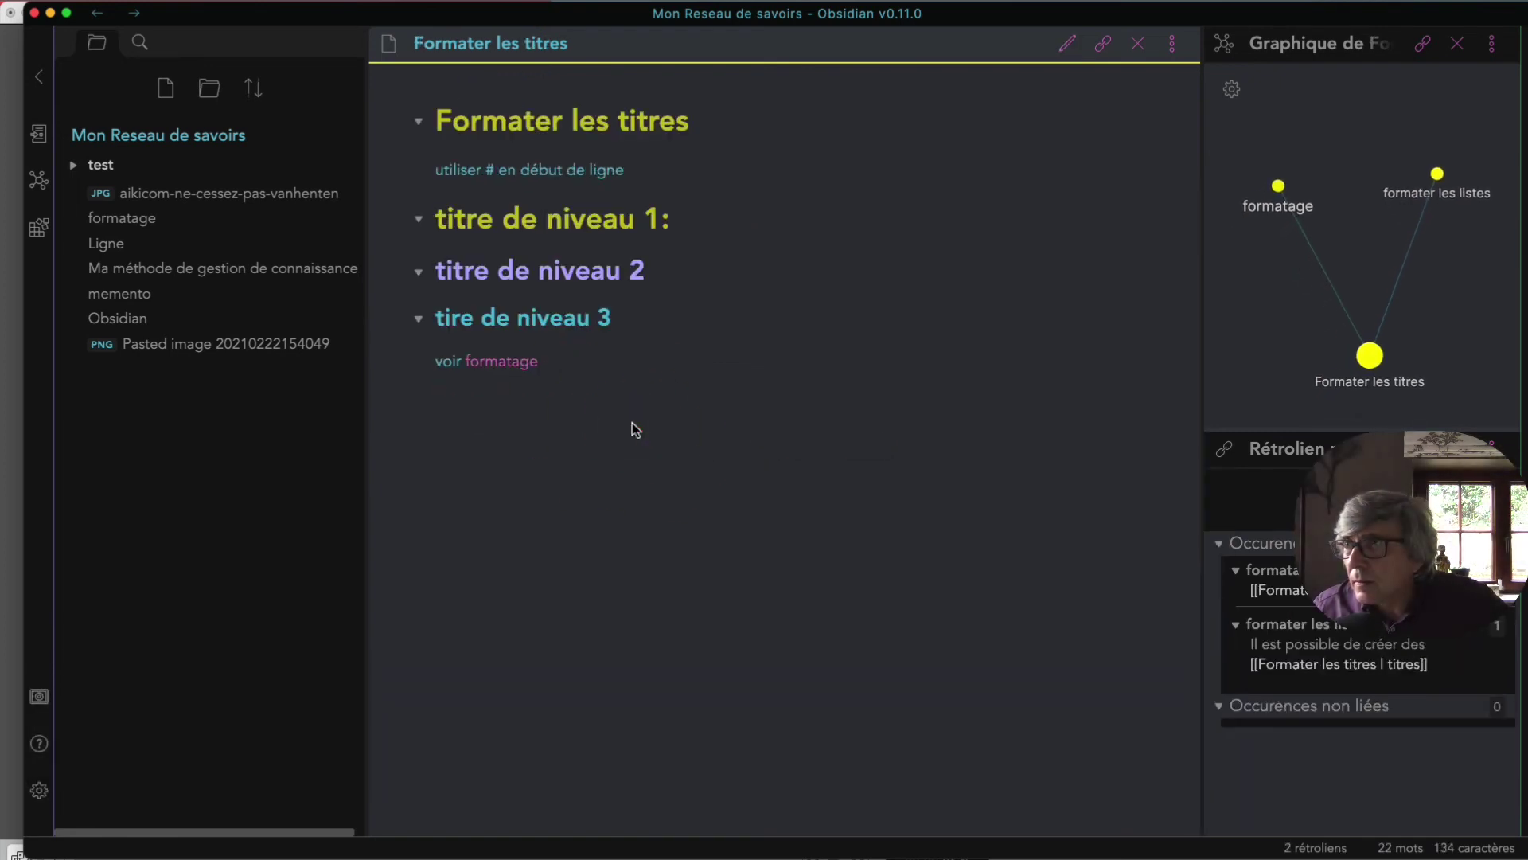
{"action": "key", "text": "super+e"}
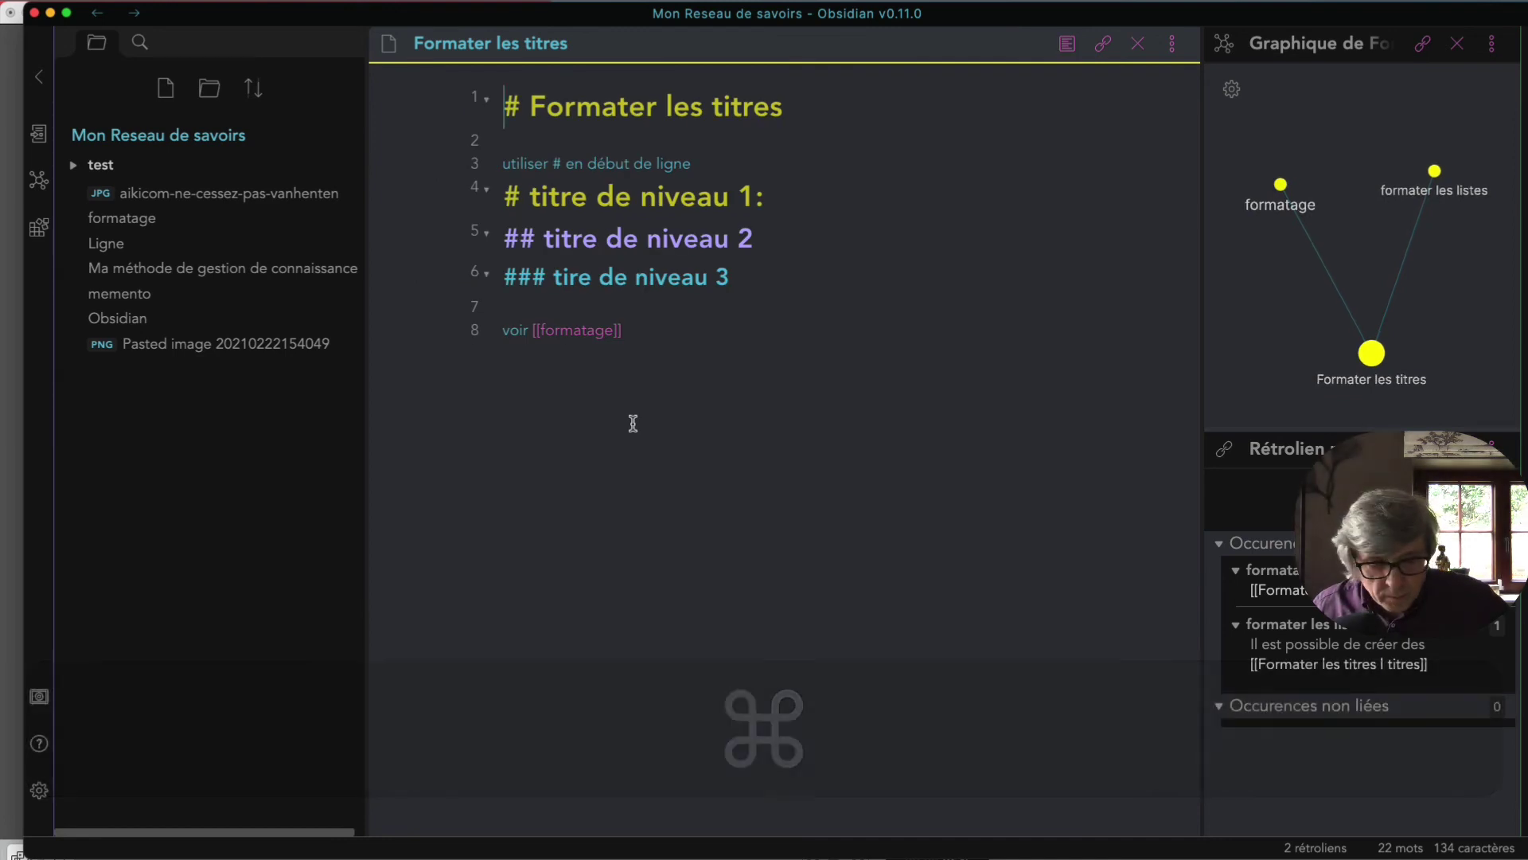
{"action": "key", "text": "super+e"}
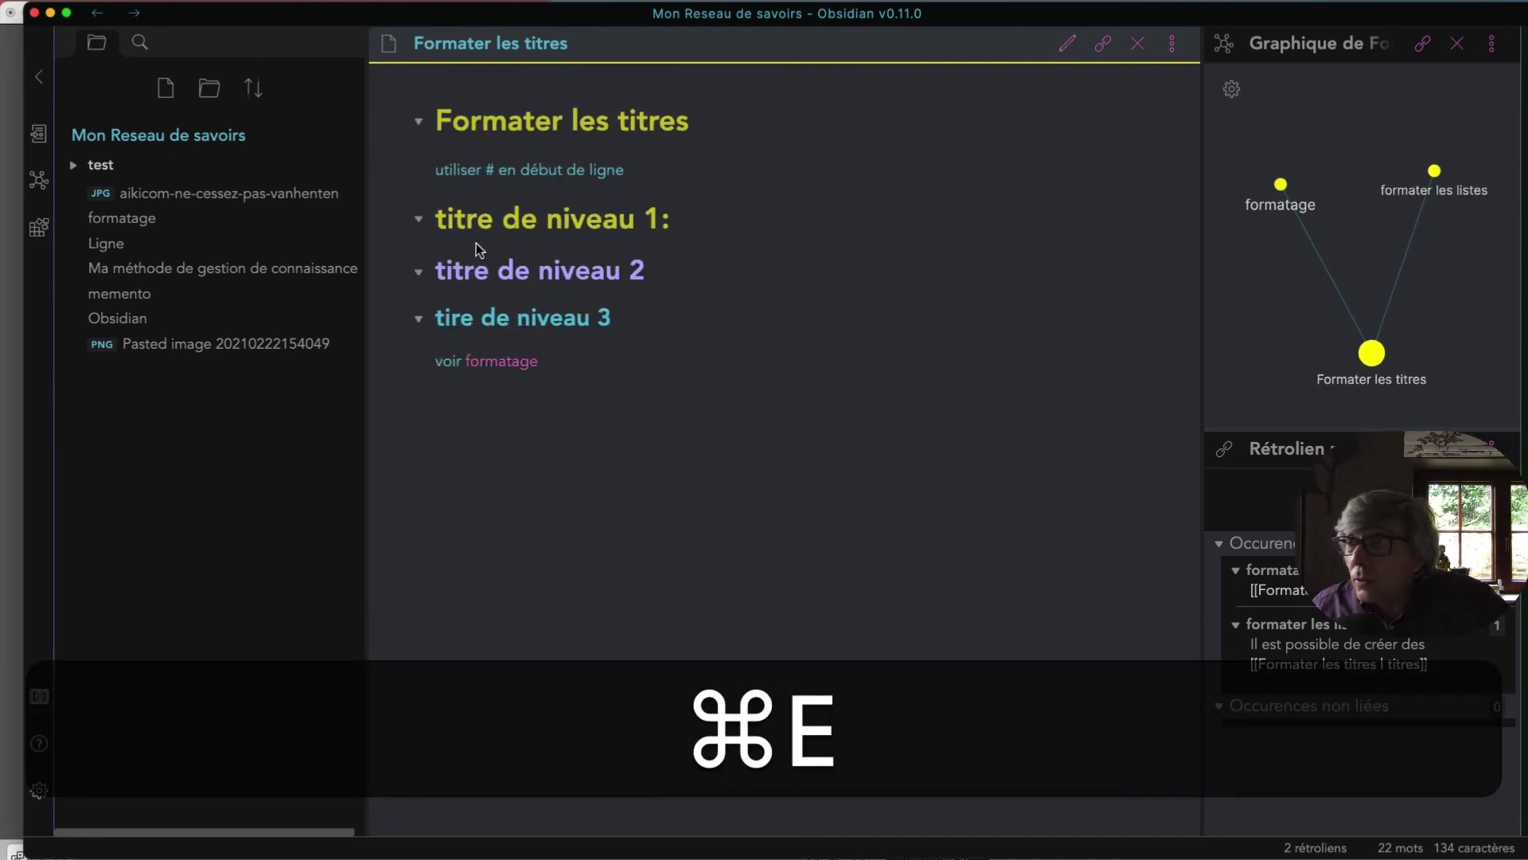
{"action": "left_click", "coordinate": [97, 12]}
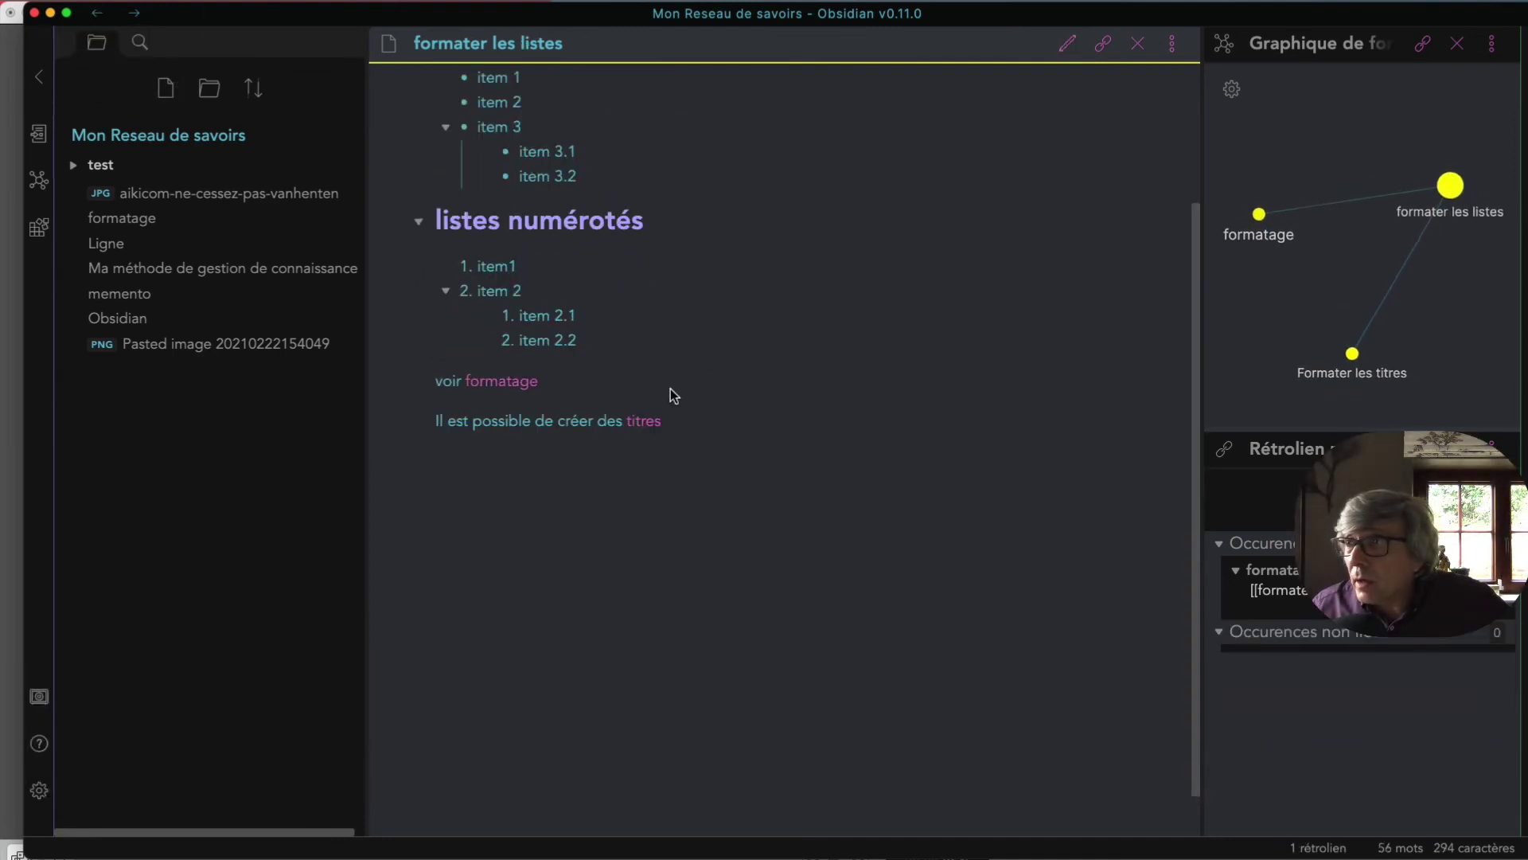
{"action": "key", "text": "super+e"}
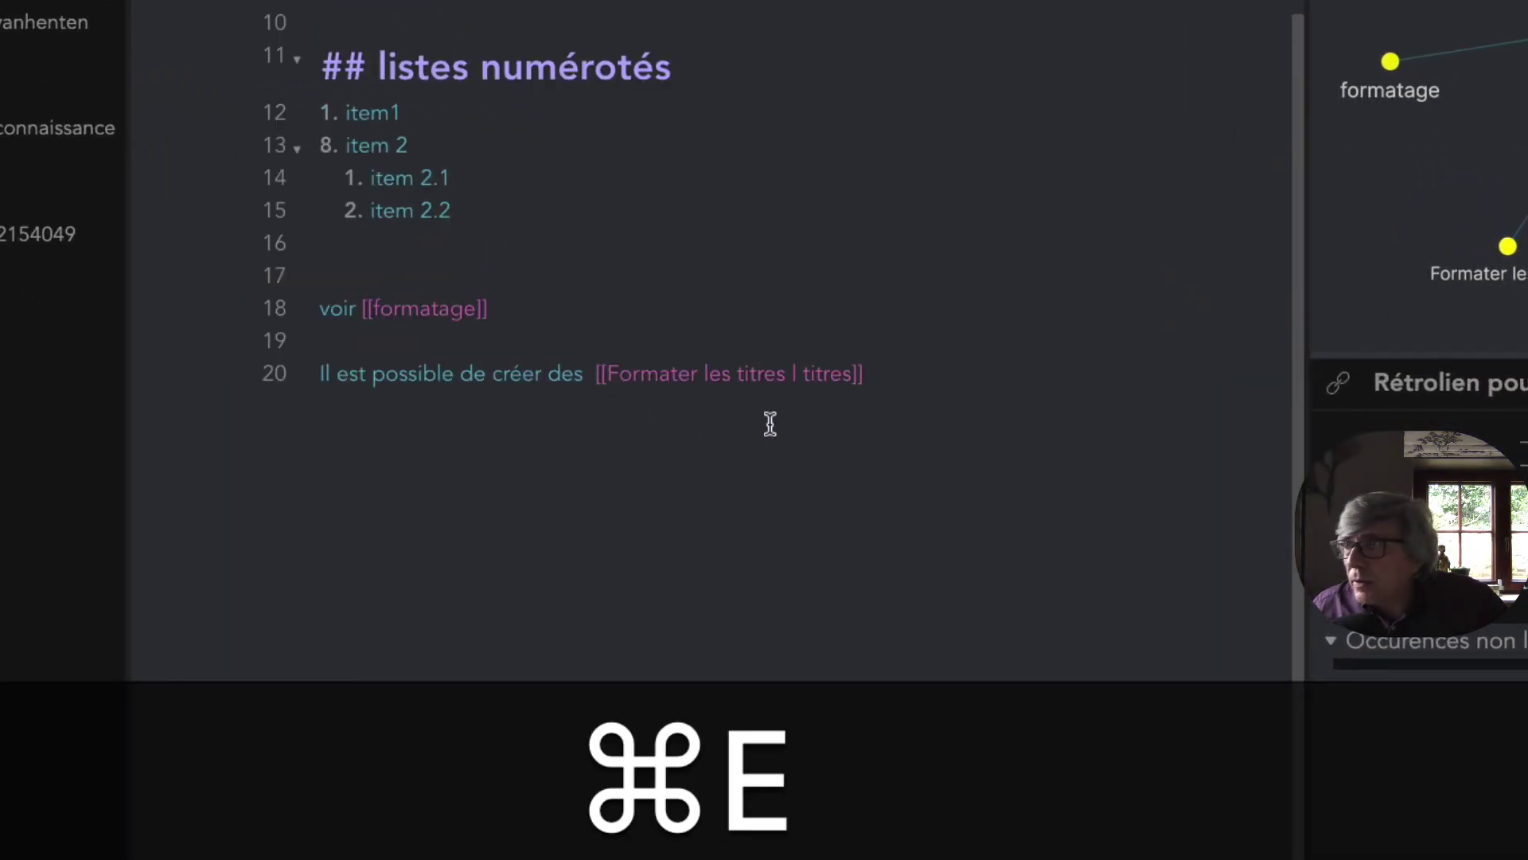
- Add a line below the "titres" link reading "revenir vers" followed by an internal link to the "Obsidian" note
{"action": "left_click_drag", "start_coordinate": [601, 374], "coordinate": [785, 373]}
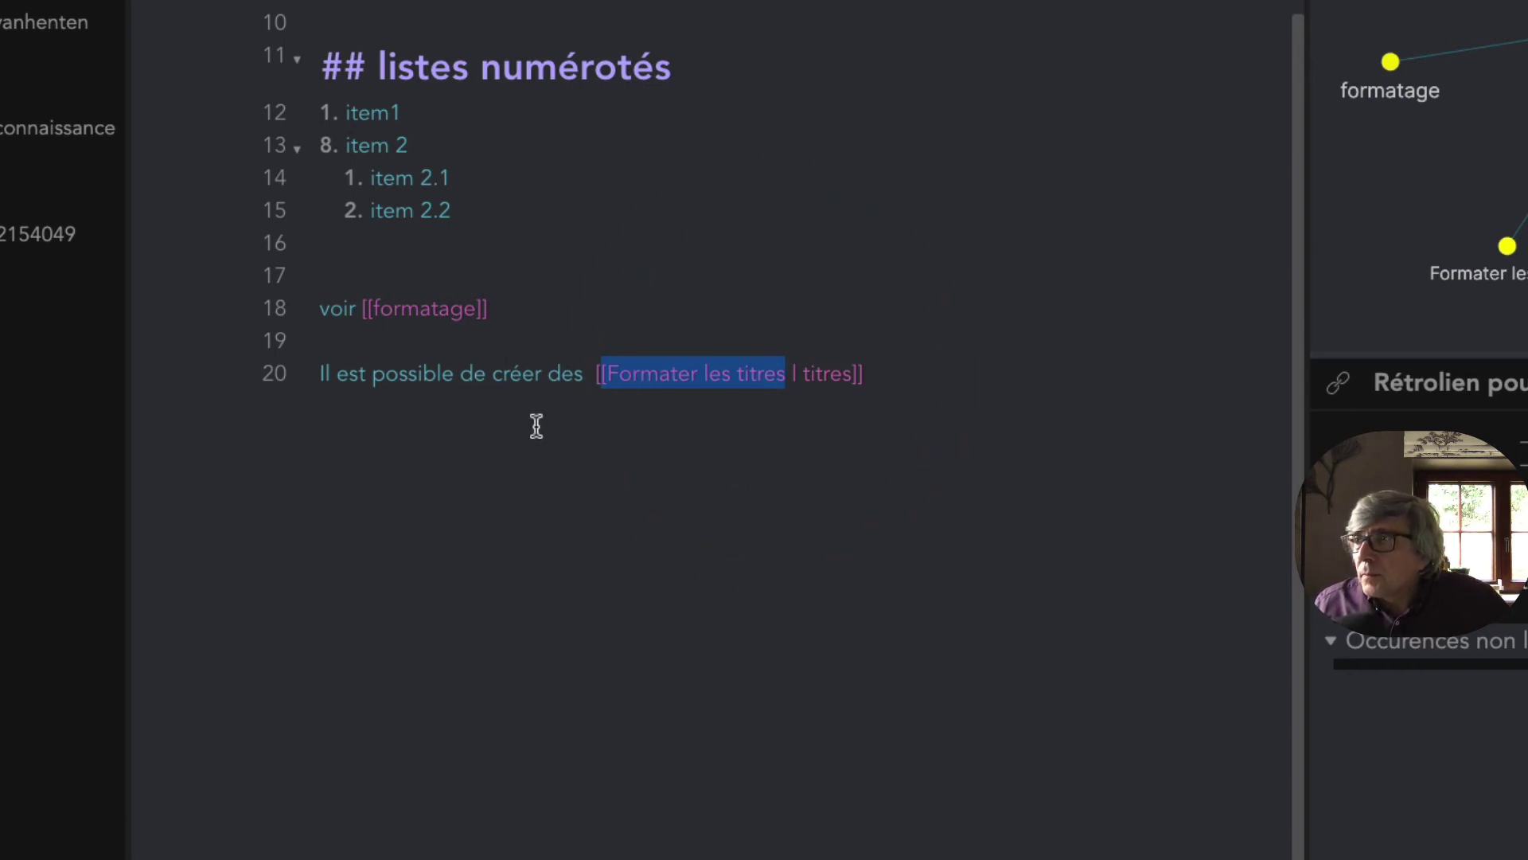
{"action": "left_click", "coordinate": [900, 376]}
{"action": "left_click", "coordinate": [901, 376]}
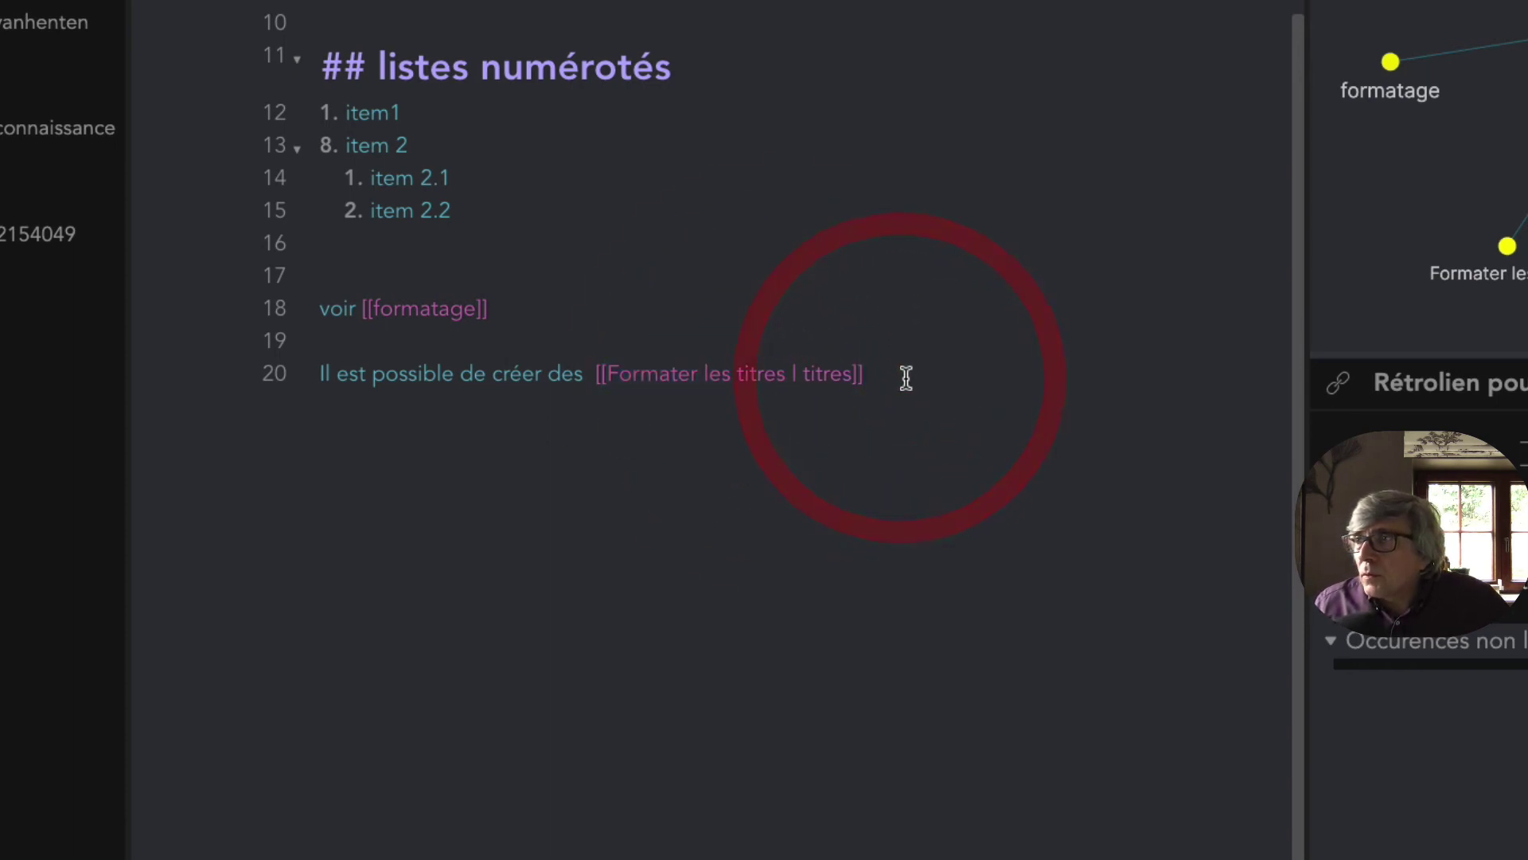
{"action": "key", "text": "Return"}
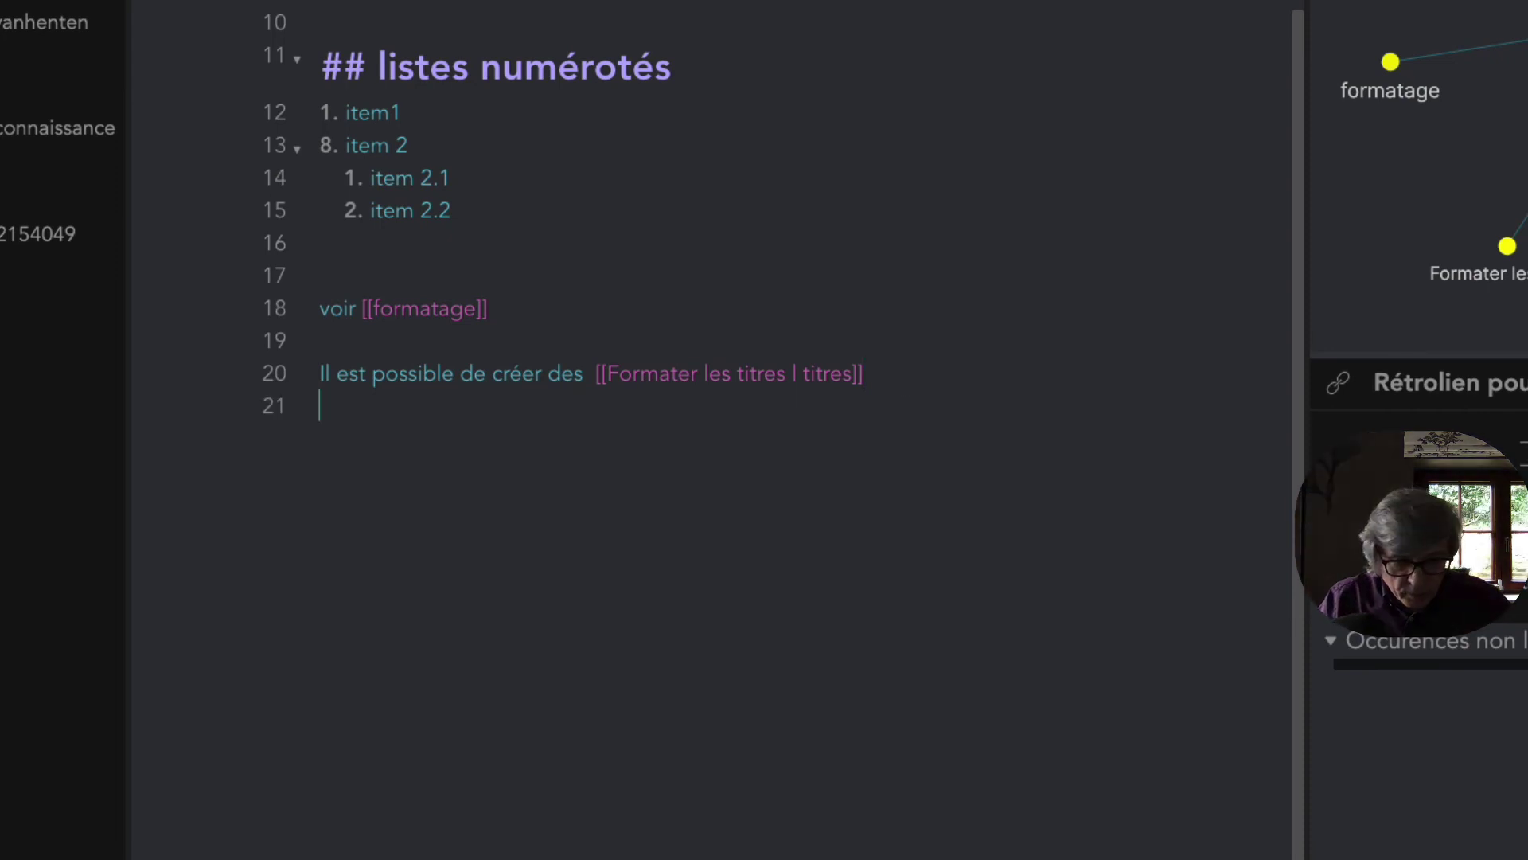
{"action": "type", "text": "revenir ver"}
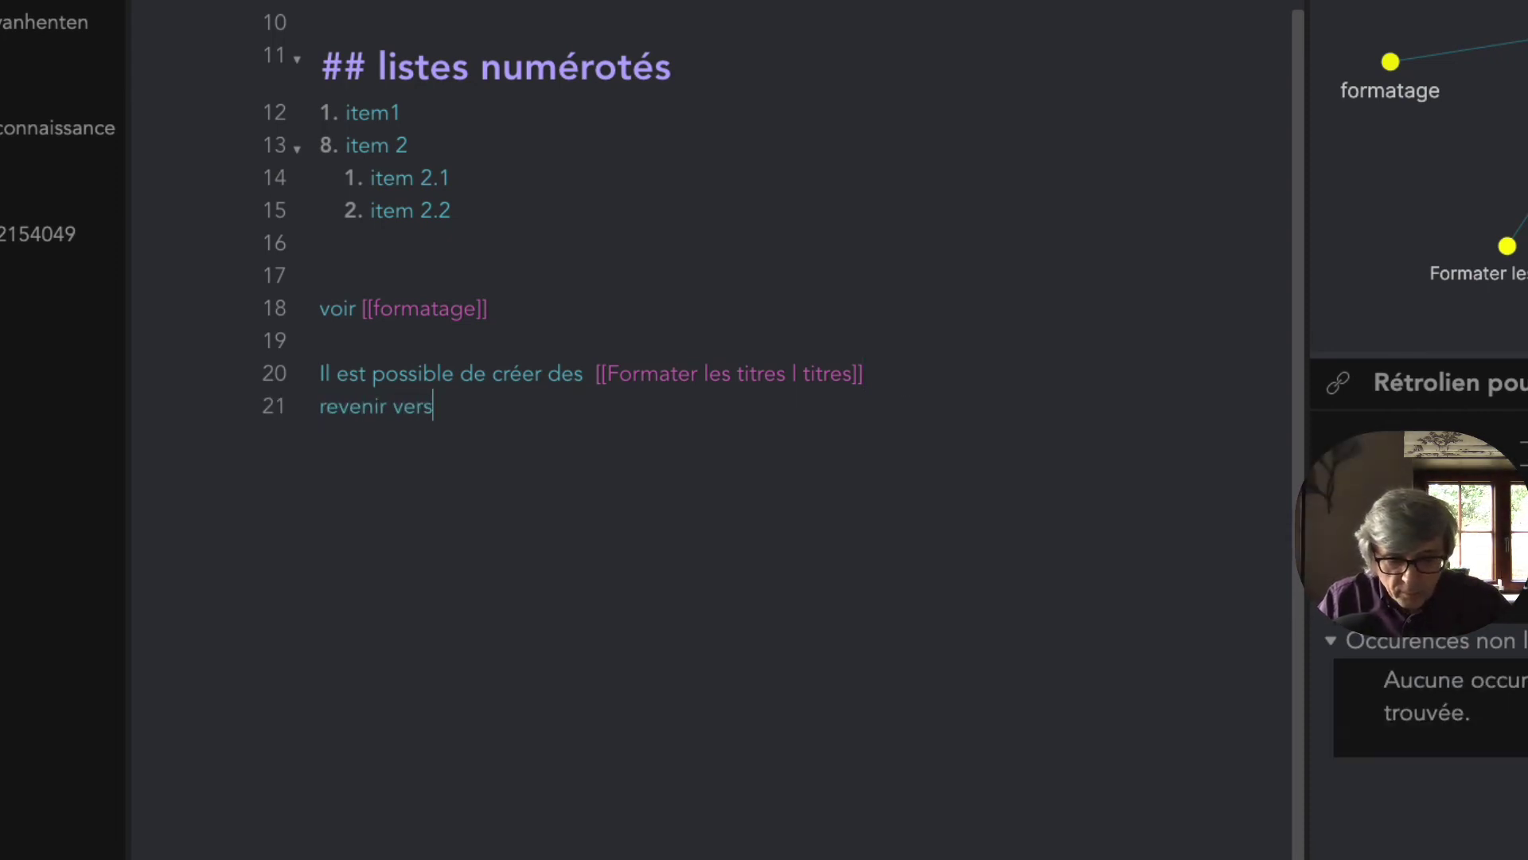
{"action": "type", "text": "s"}
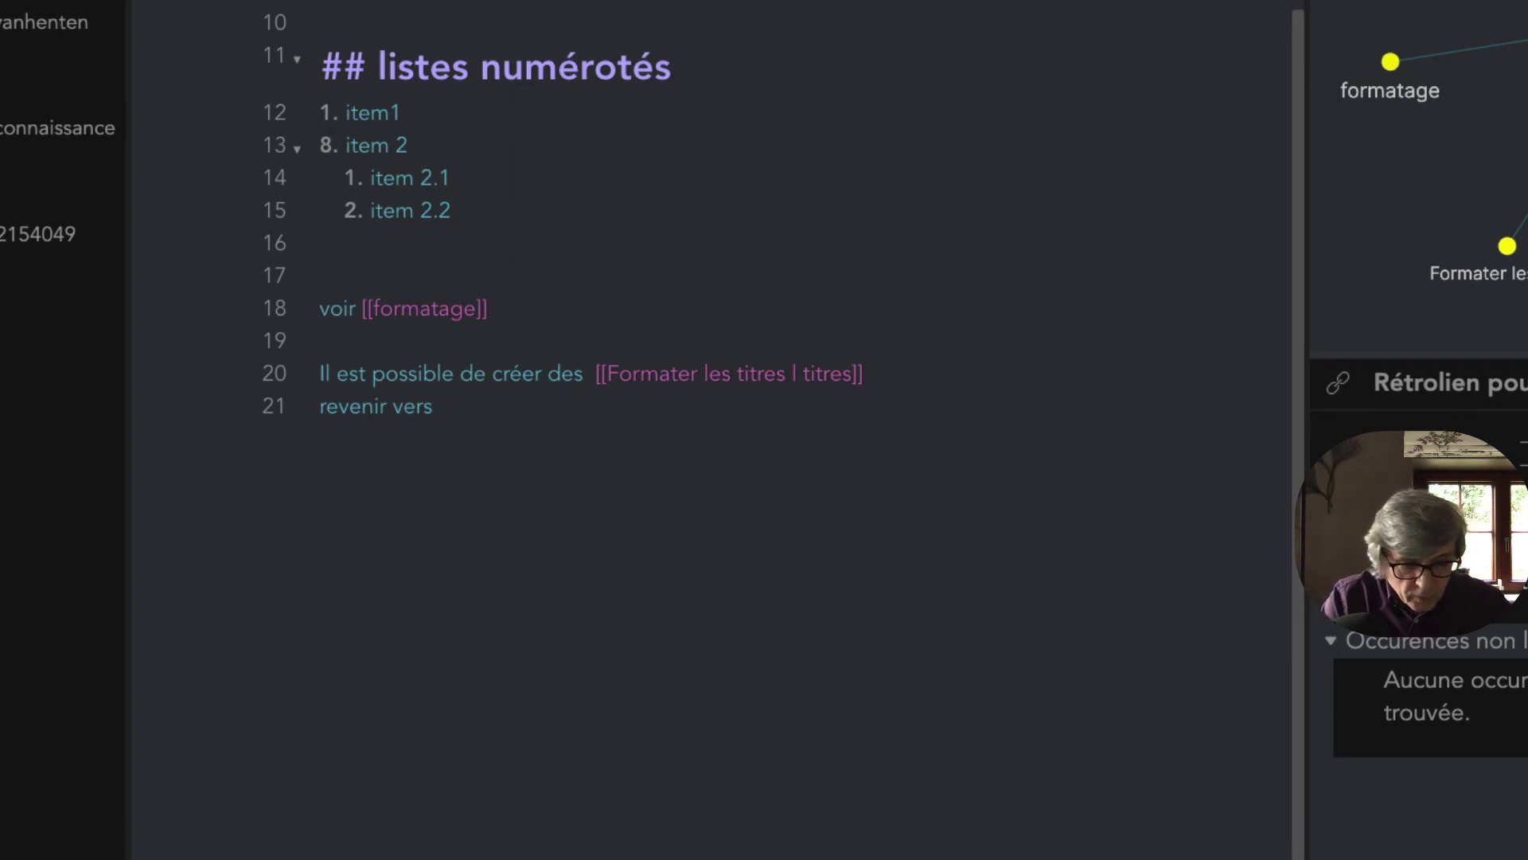
{"action": "type", "text": " [["}
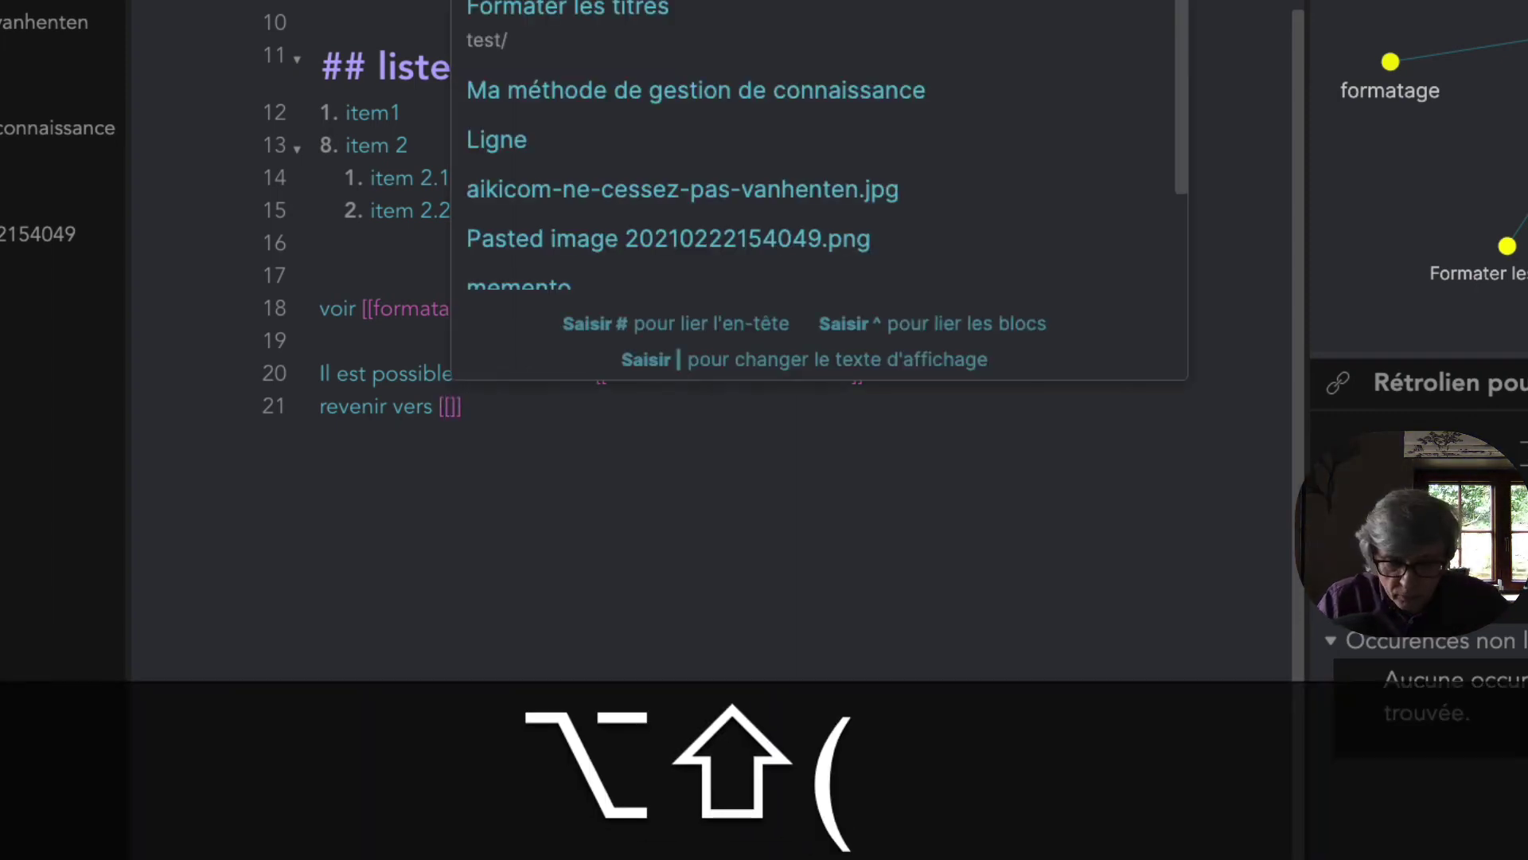
{"action": "type", "text": "ob"}
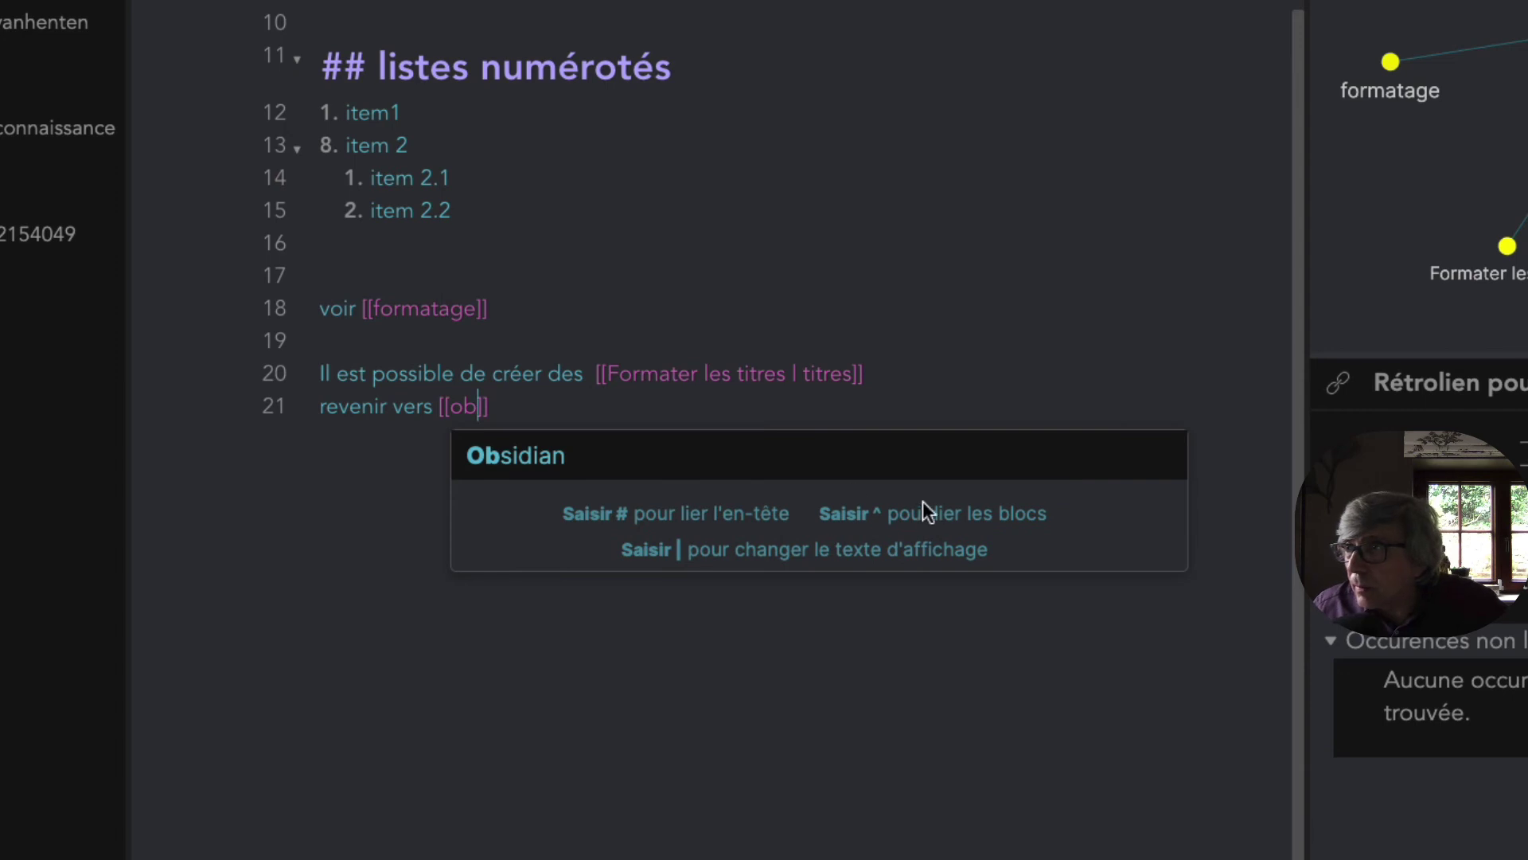
{"action": "left_click", "coordinate": [552, 462]}
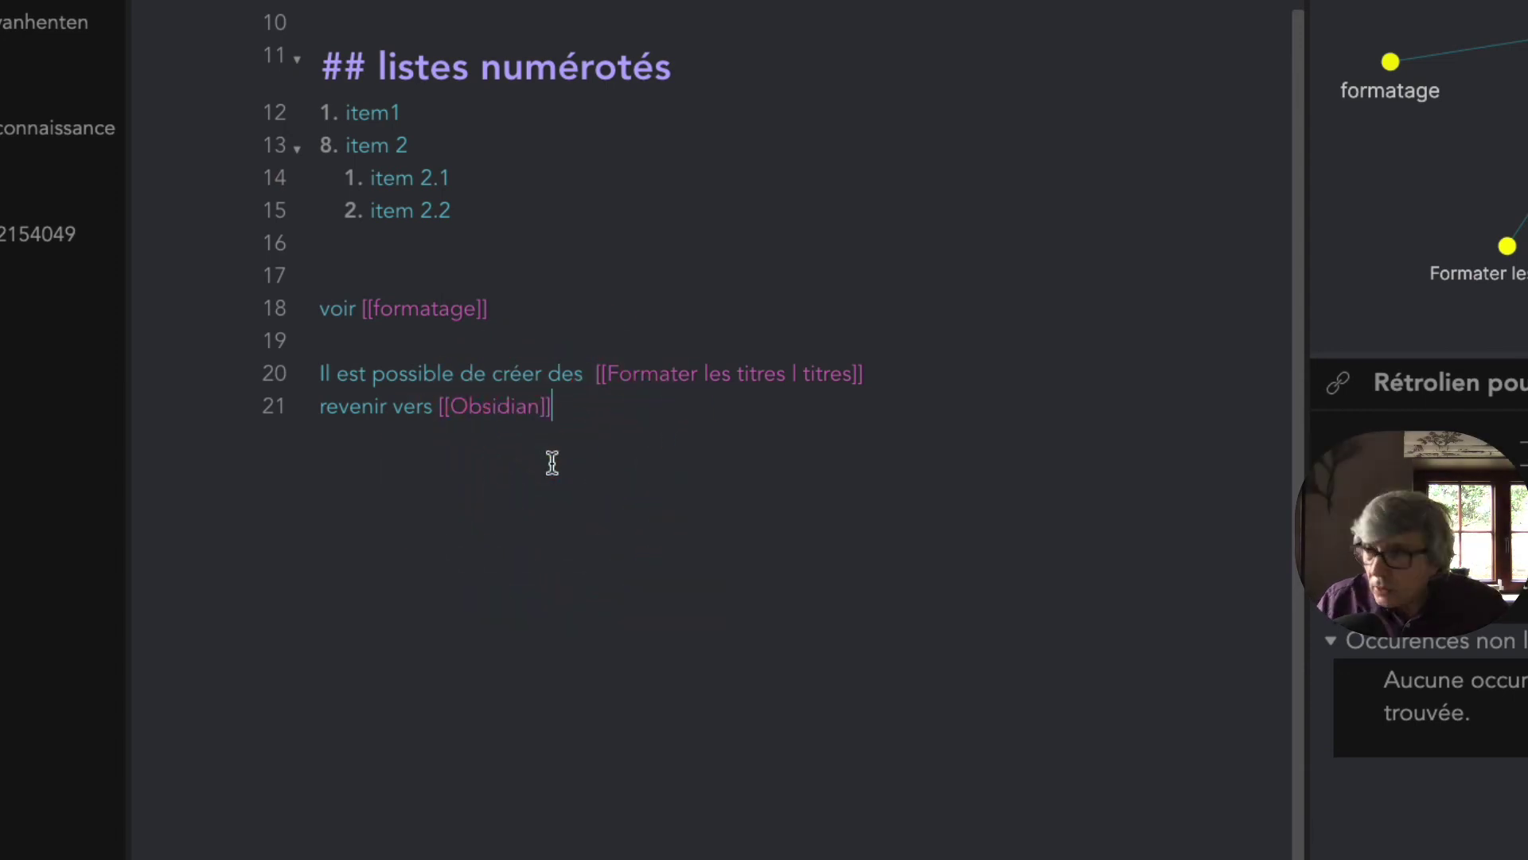
- Give the "Obsidian" link the display text "application Obsidian", with spaces around the separator, and preview the note
{"action": "key", "text": "Left"}
{"action": "key", "text": "Left"}
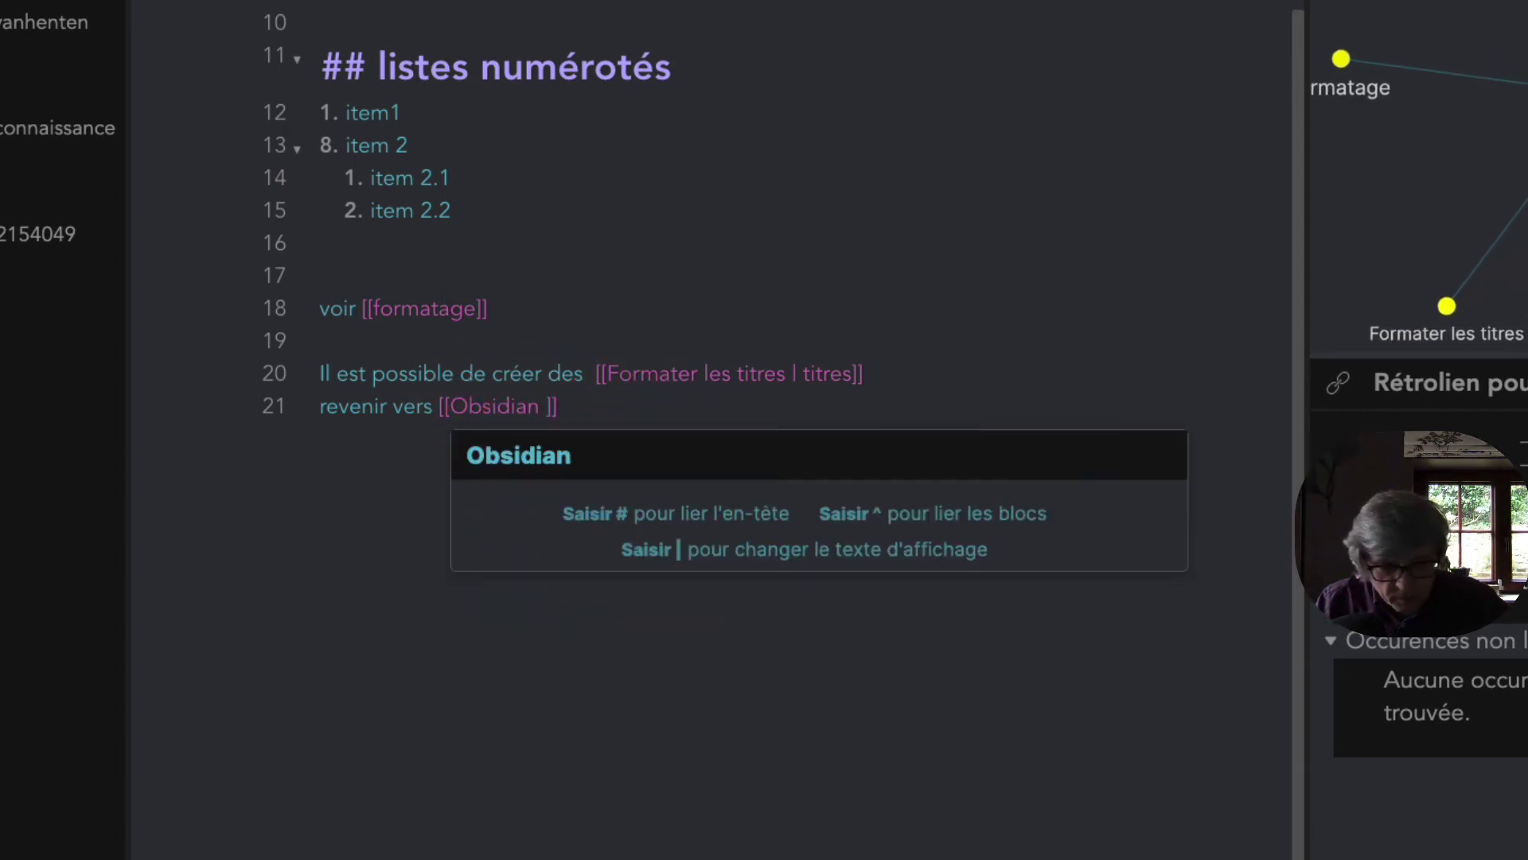
{"action": "key", "text": "alt+shift"}
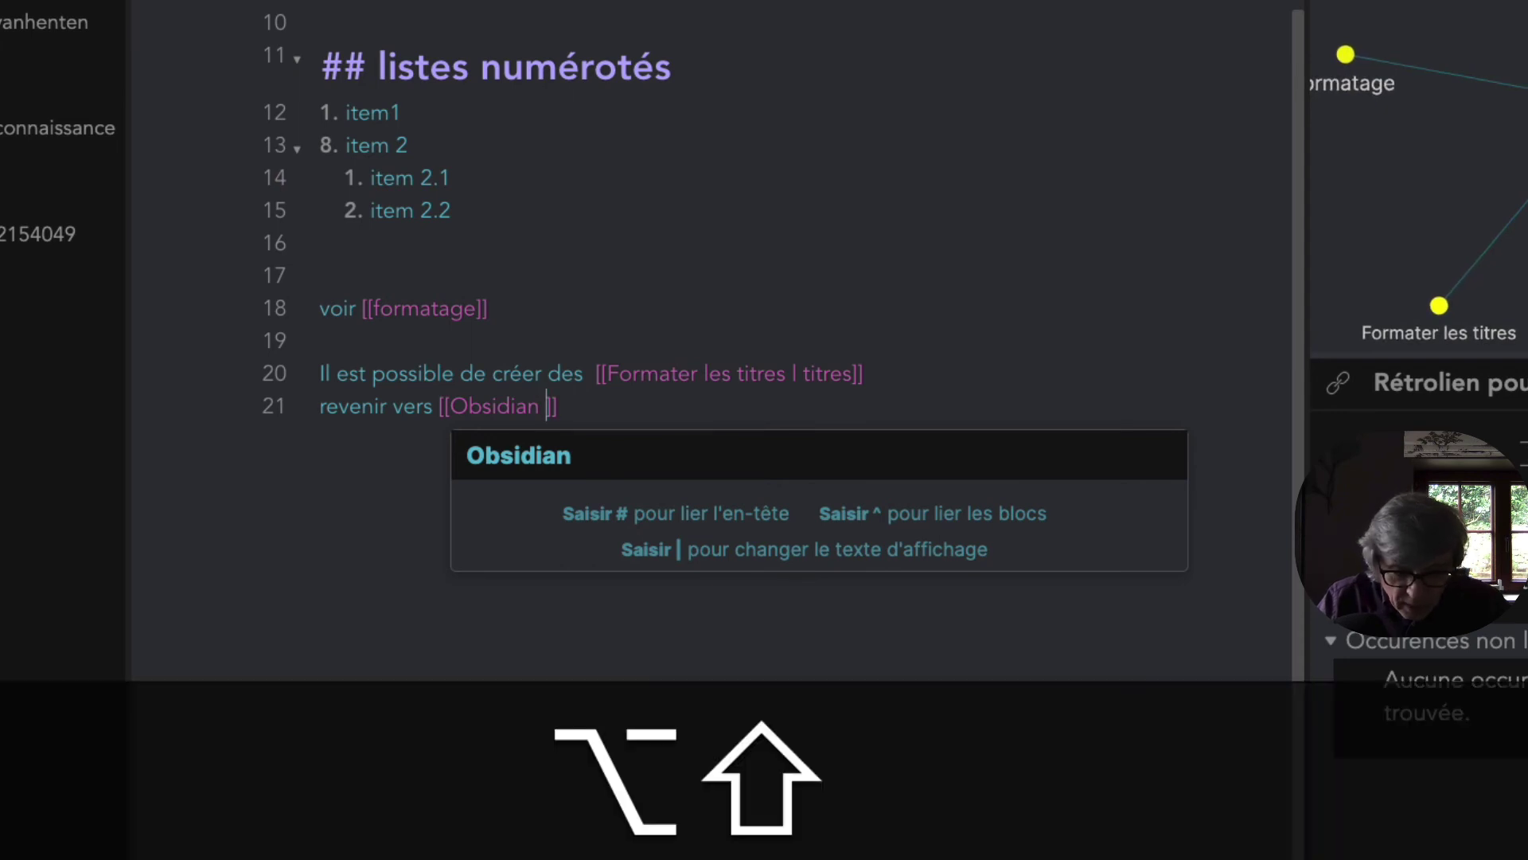
{"action": "type", "text": "|"}
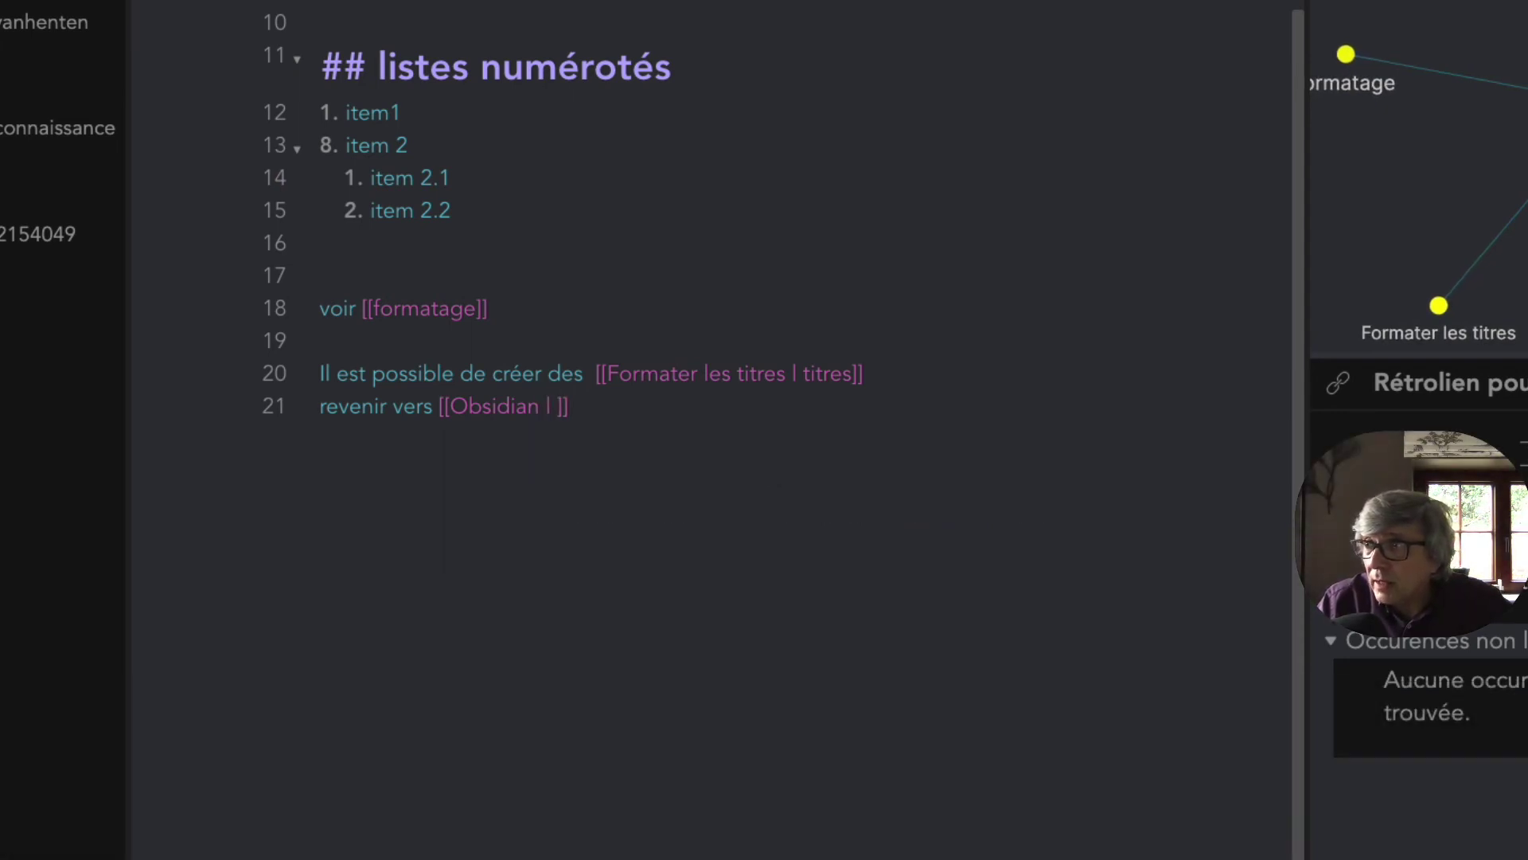
{"action": "type", "text": " a"}
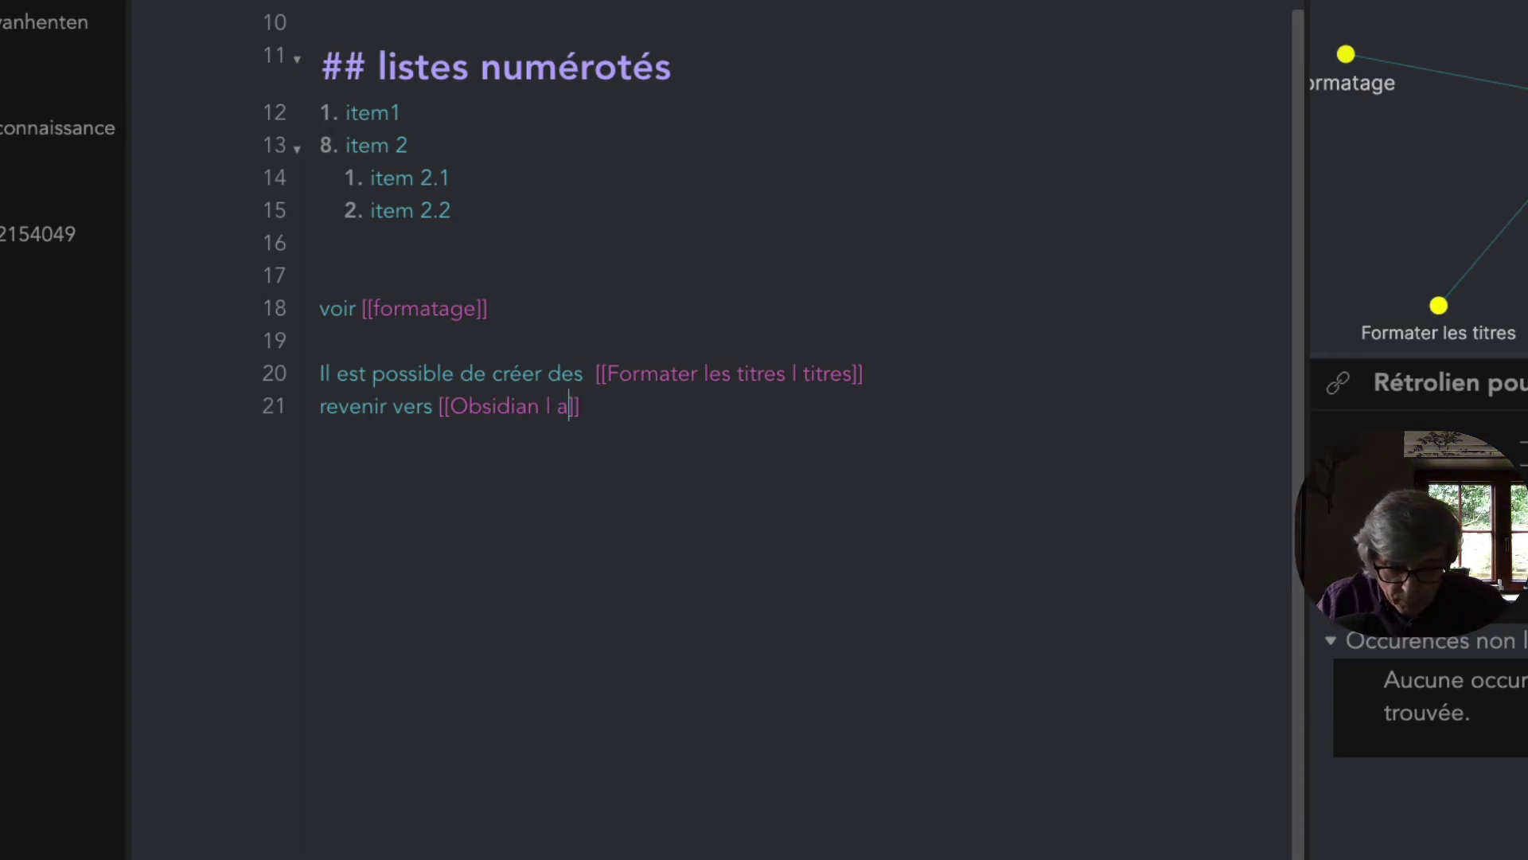
{"action": "type", "text": "pplicatio"}
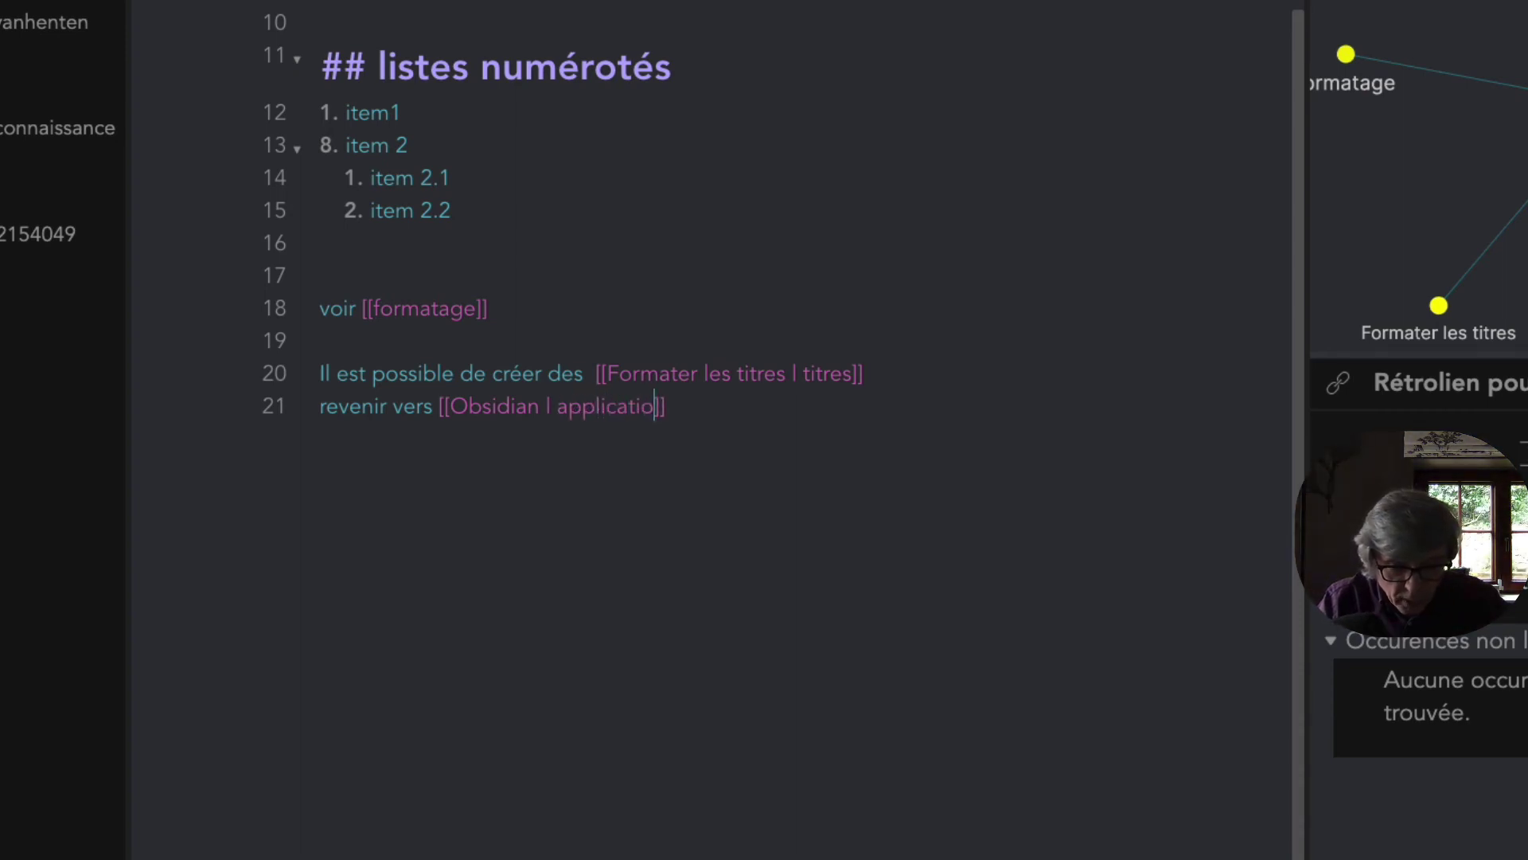
{"action": "type", "text": "n O"}
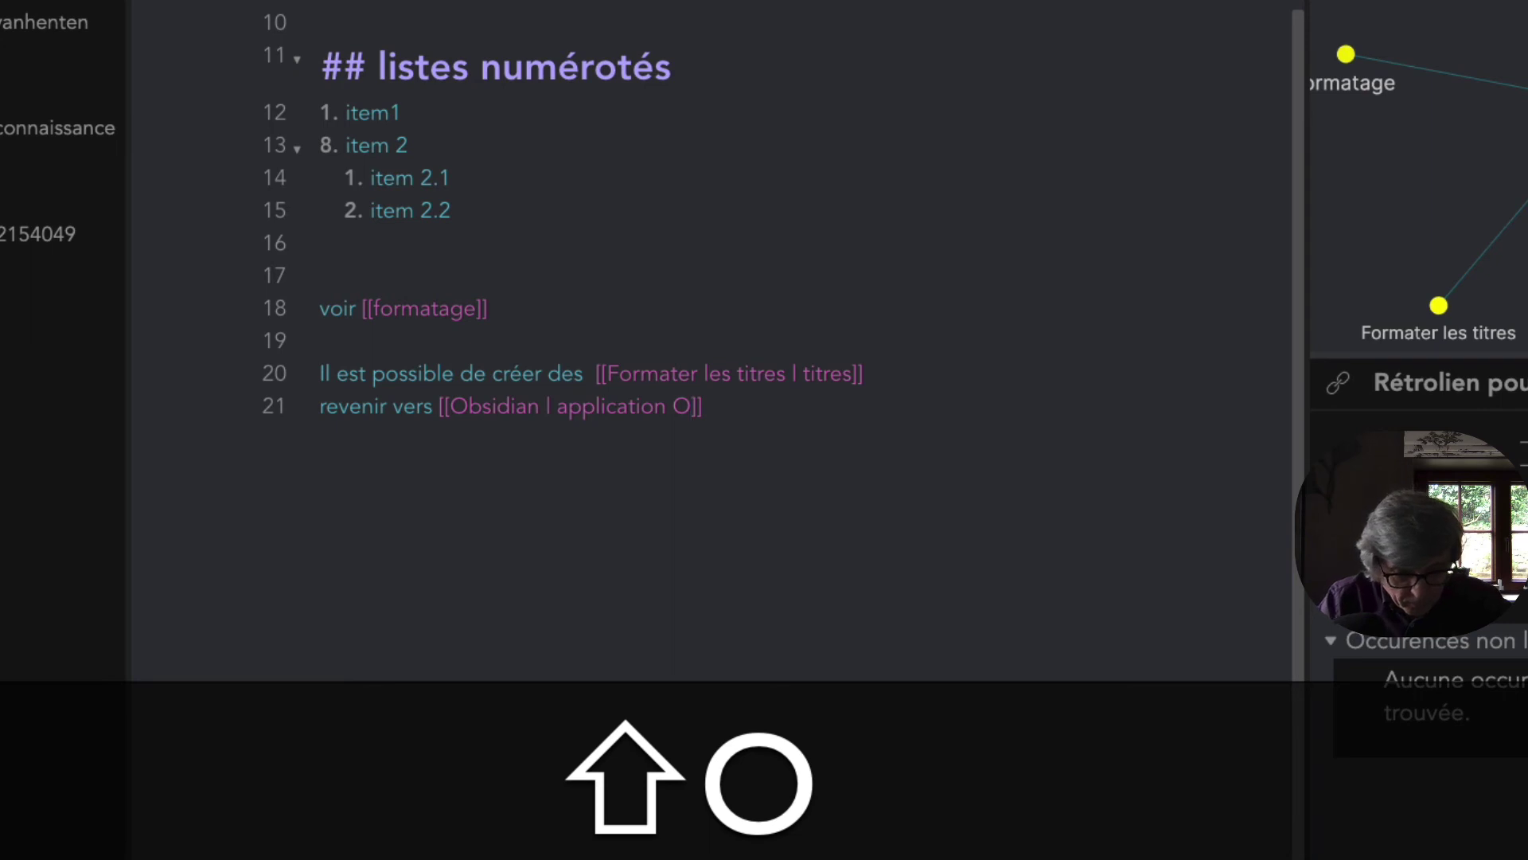
{"action": "type", "text": "bsidian"}
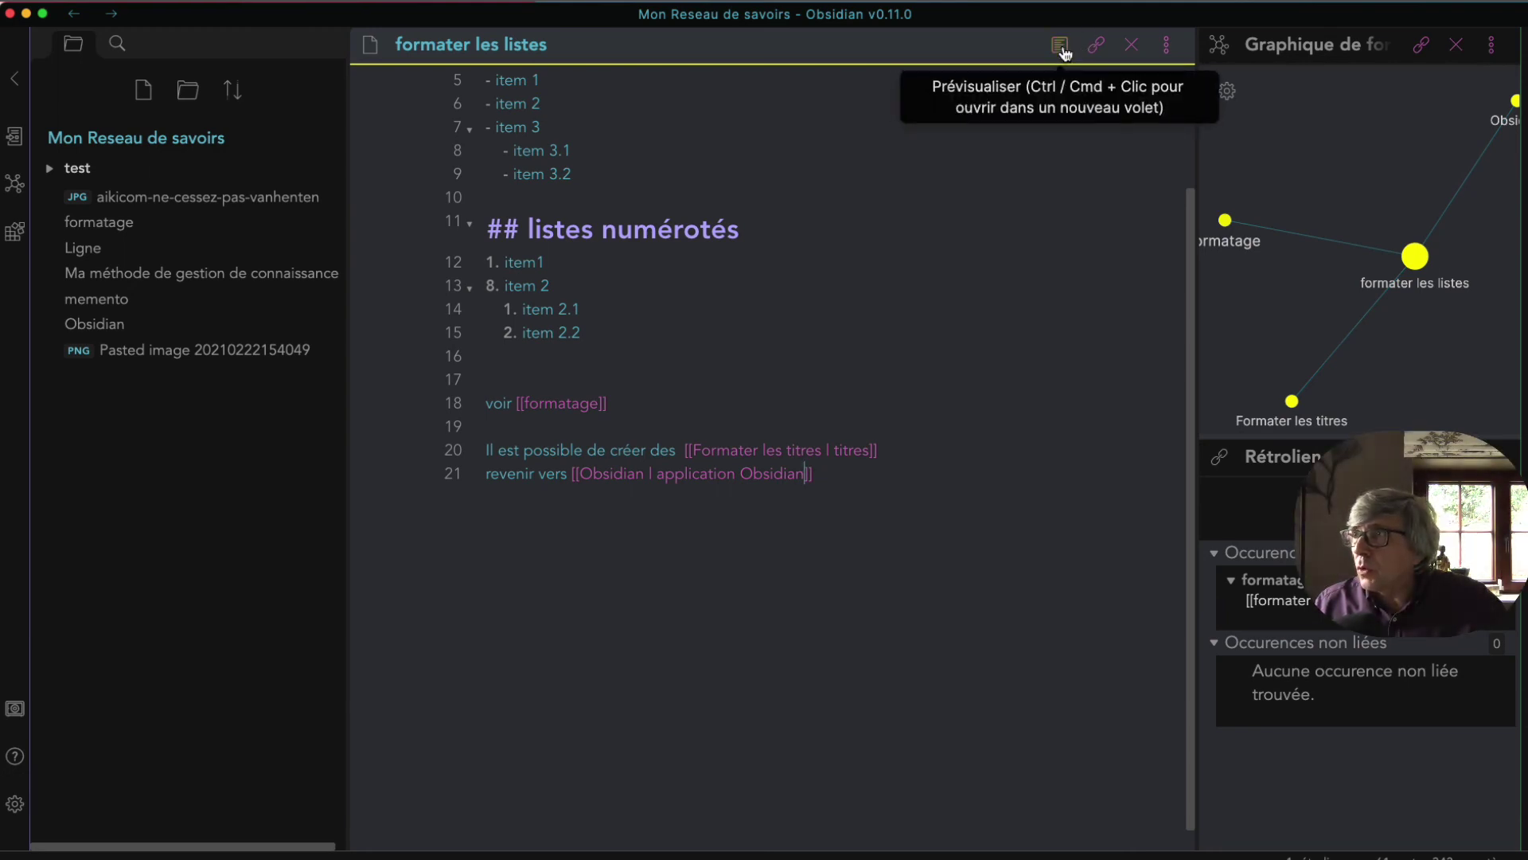
{"action": "key", "text": "super"}
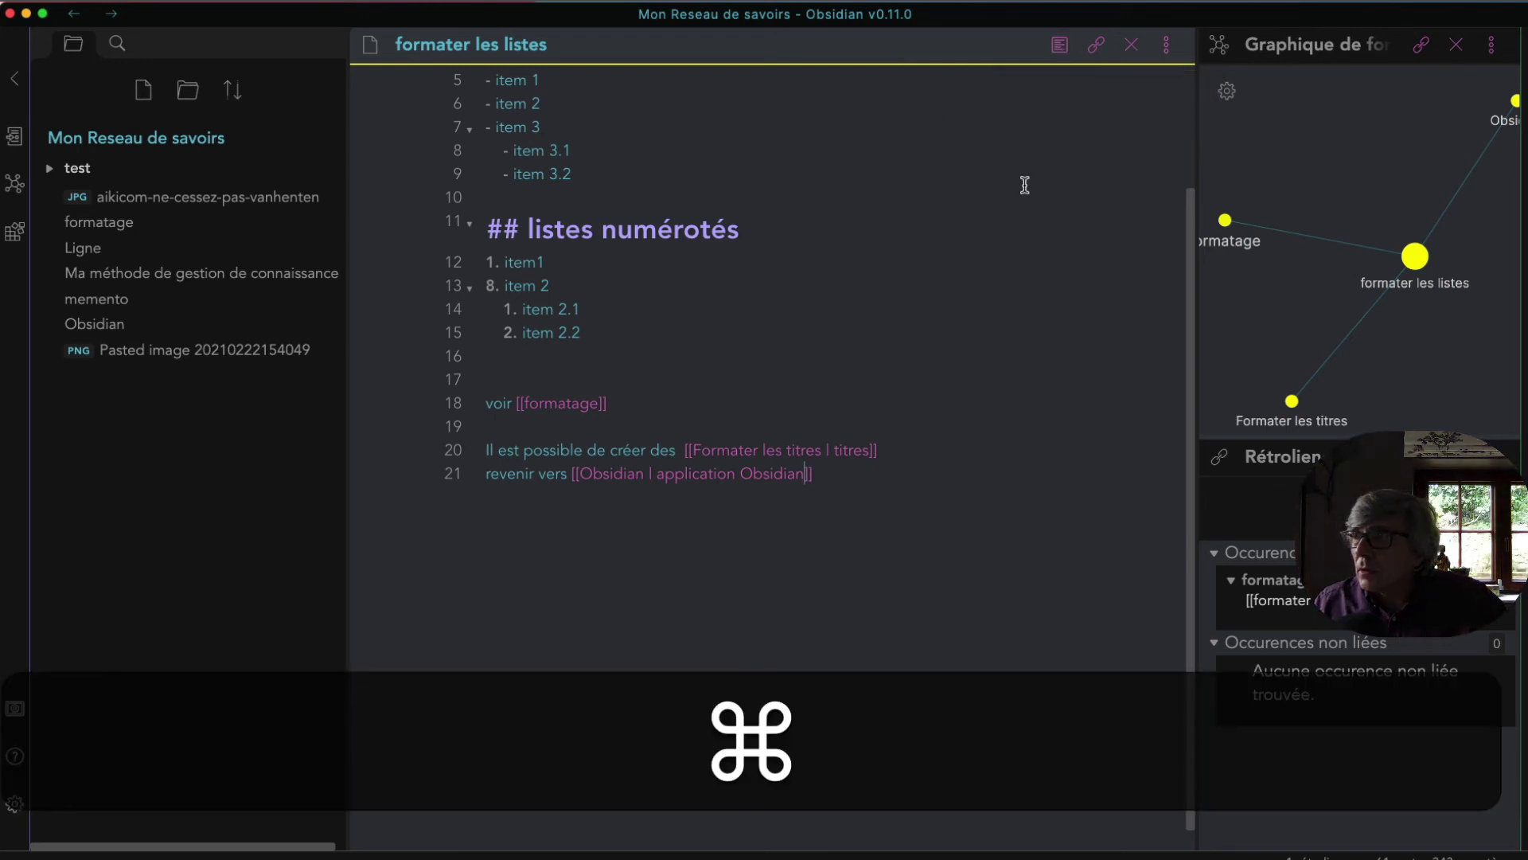
{"action": "left_click", "coordinate": [1060, 44]}
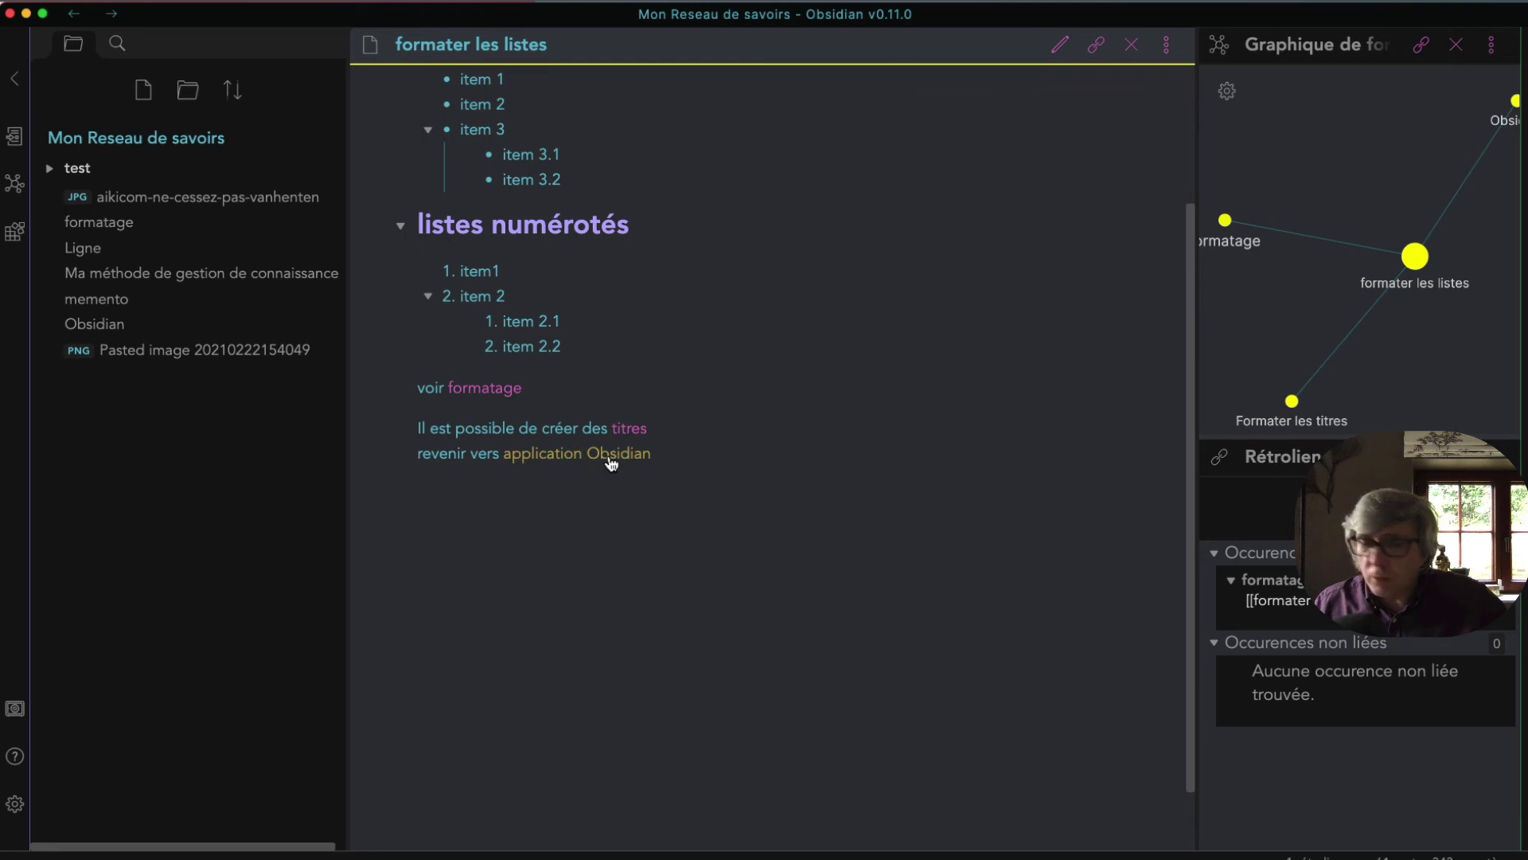
- Return to editing, insert "l'" after "revenir vers" on line 21, and preview the note
{"action": "key", "text": "super"}
{"action": "key", "text": "super+e"}
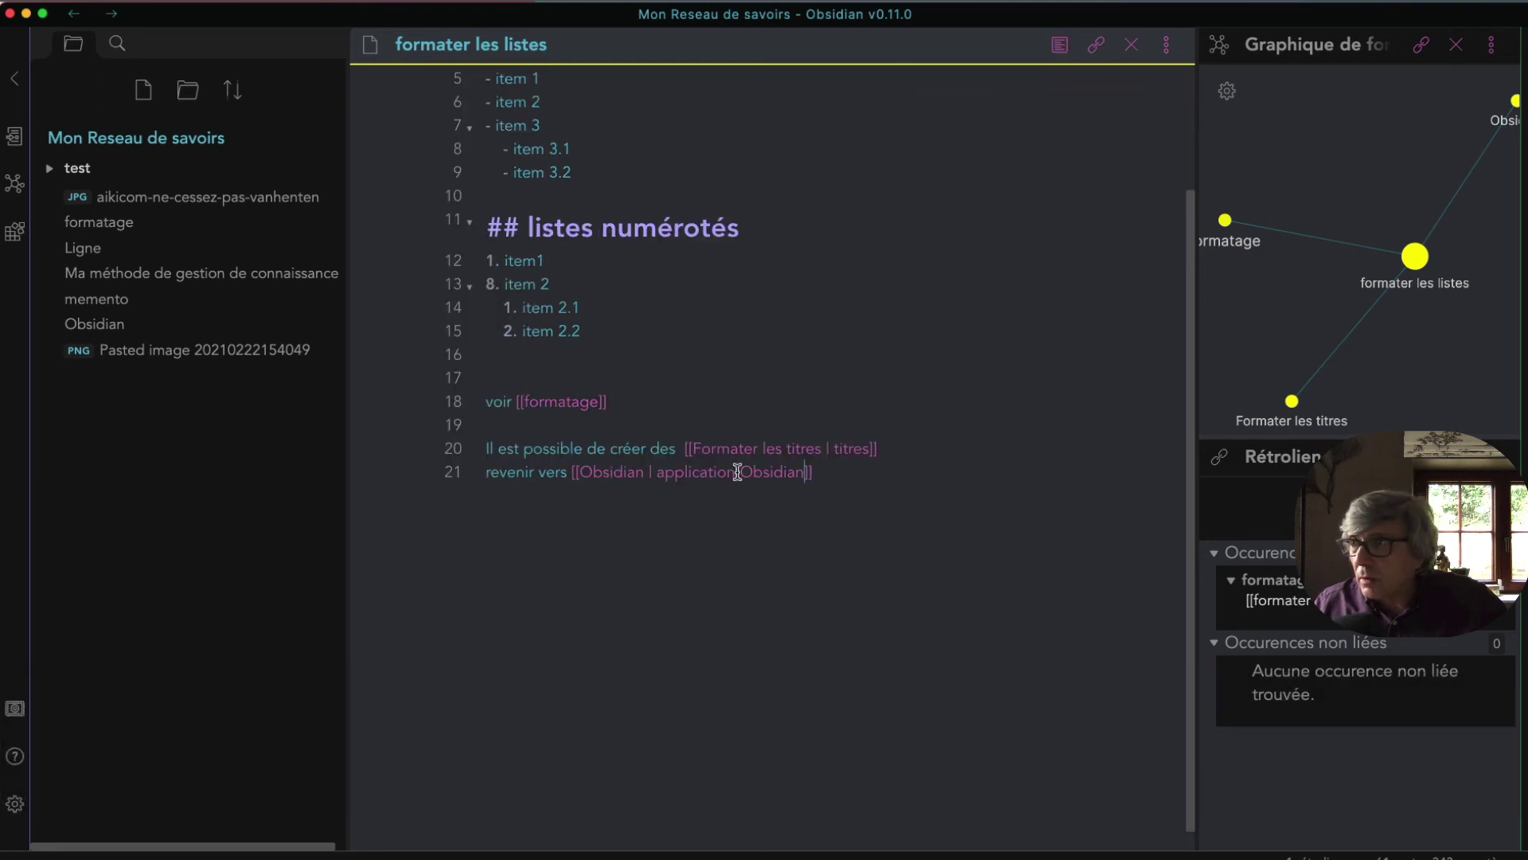
{"action": "key", "text": "super+e"}
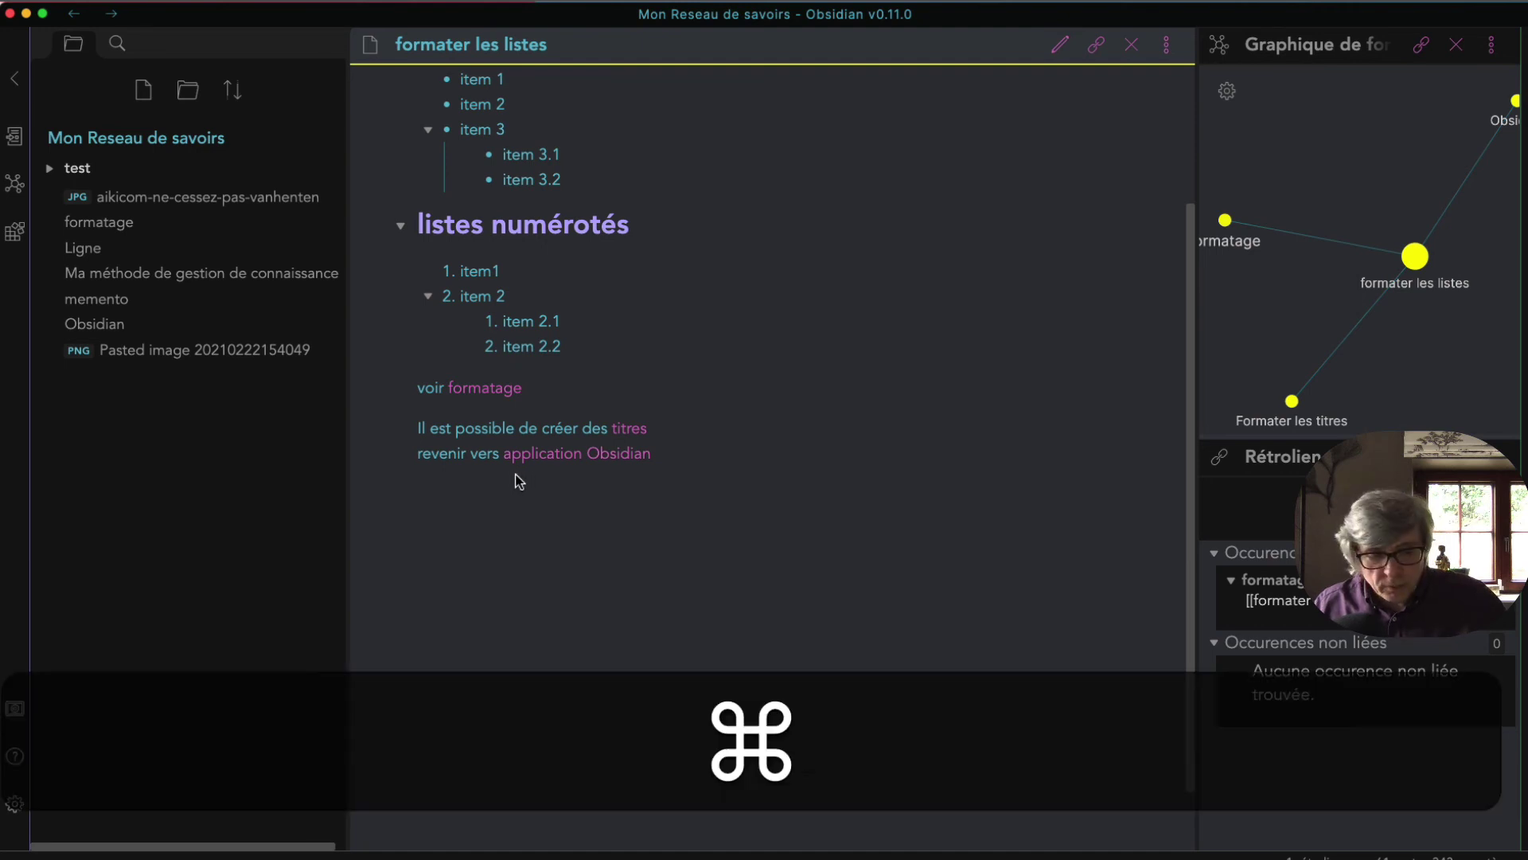
{"action": "key", "text": "super+e"}
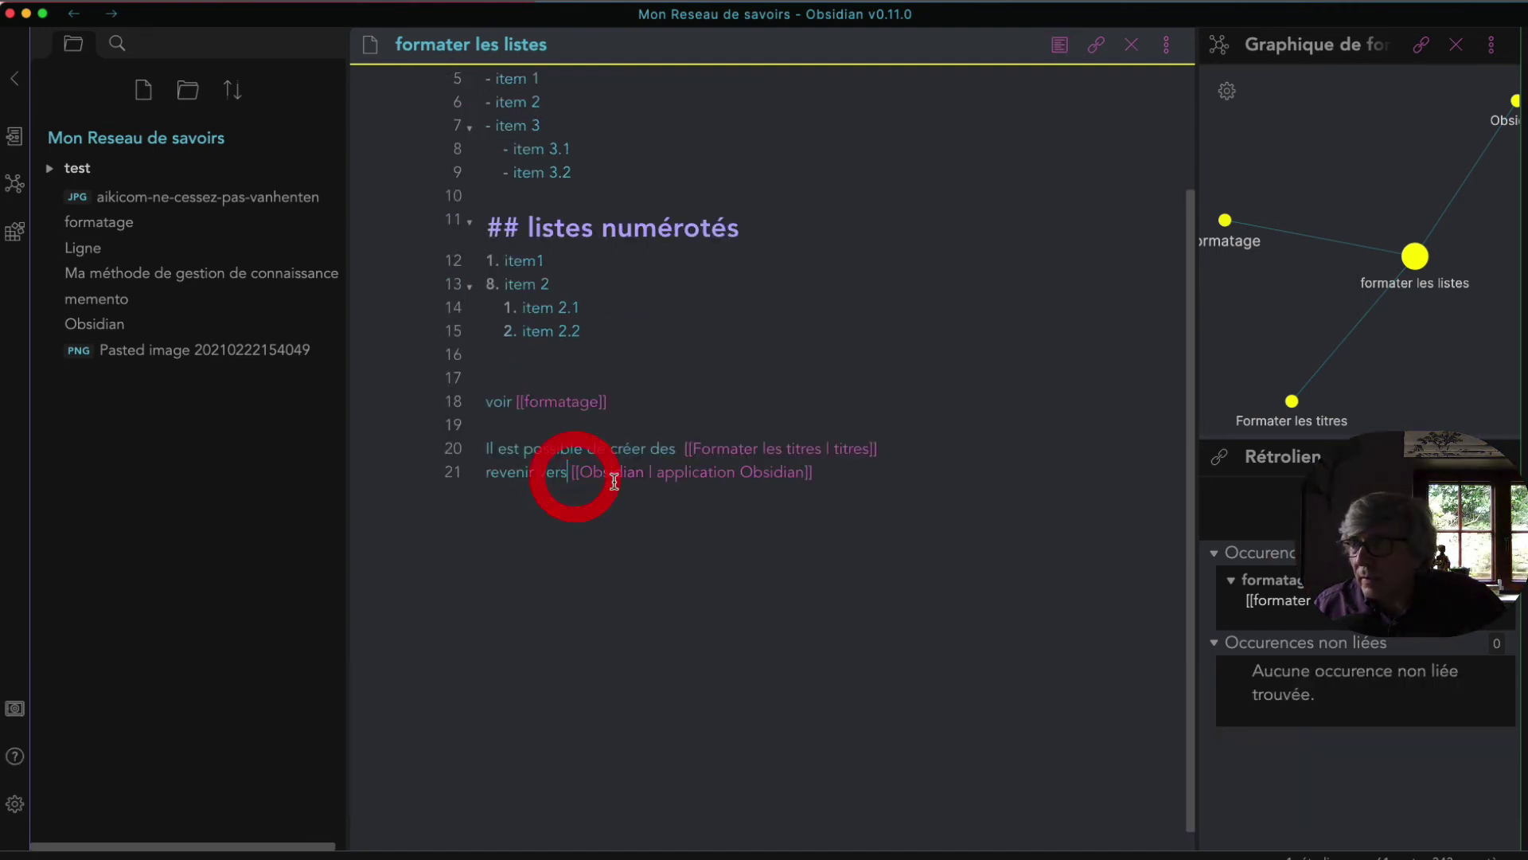
{"action": "left_click", "coordinate": [572, 474]}
{"action": "type", "text": "l'"}
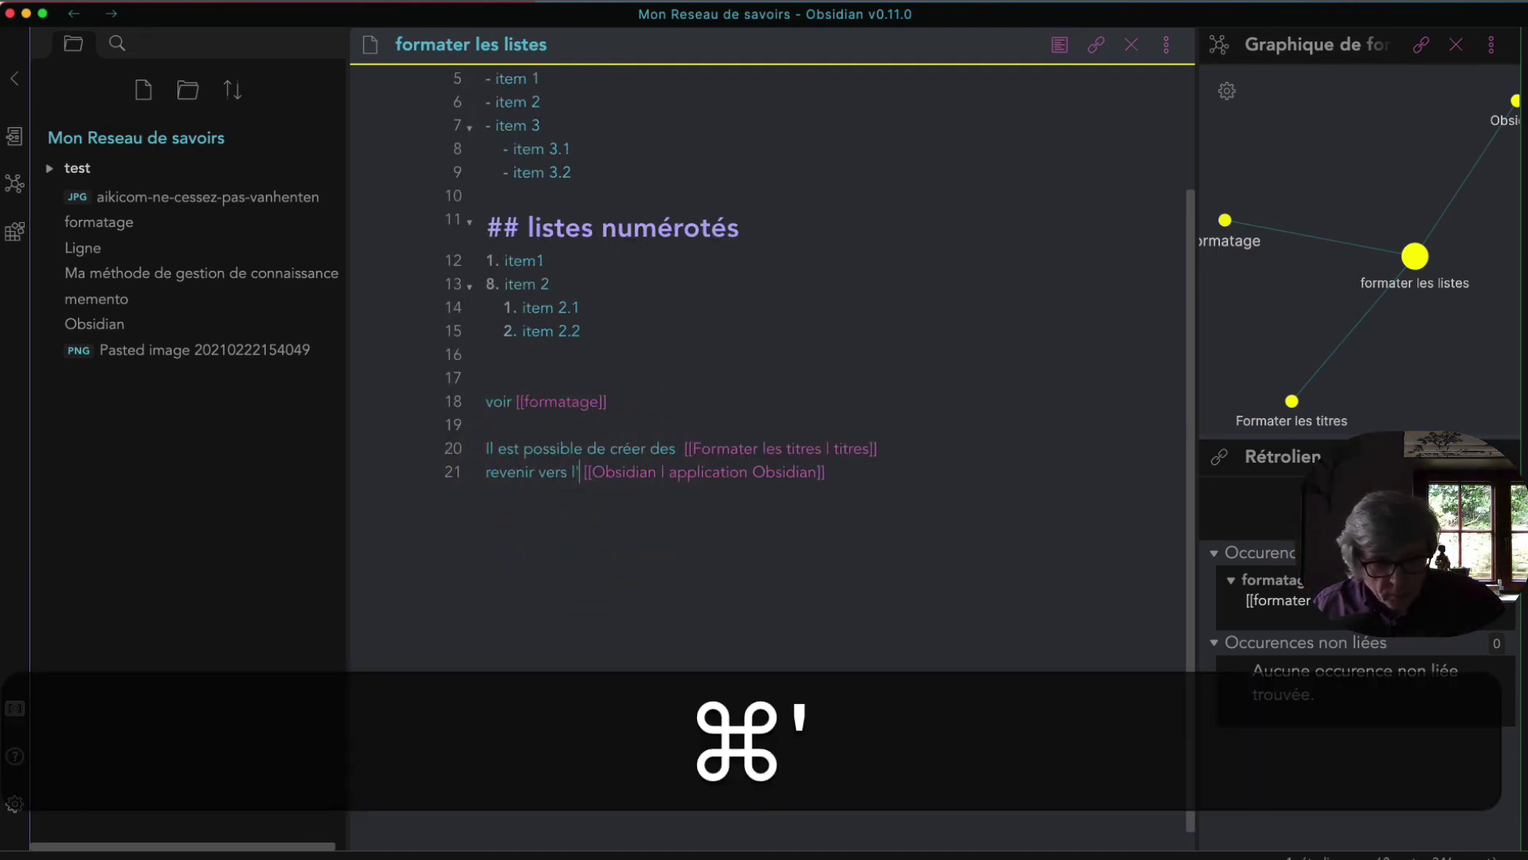
{"action": "key", "text": "super+e"}
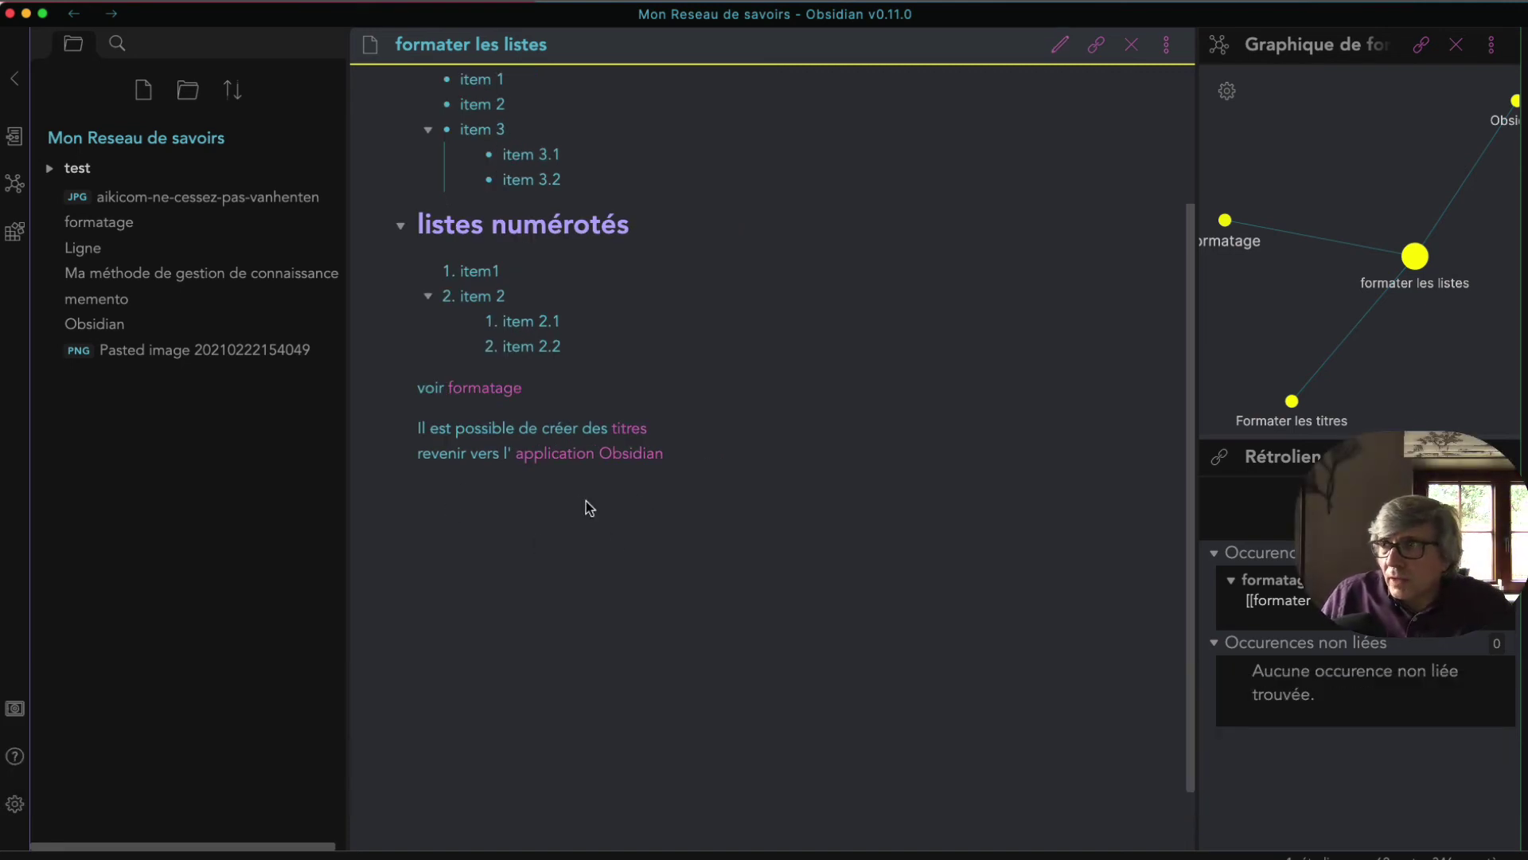
{"action": "key", "text": "super+e"}
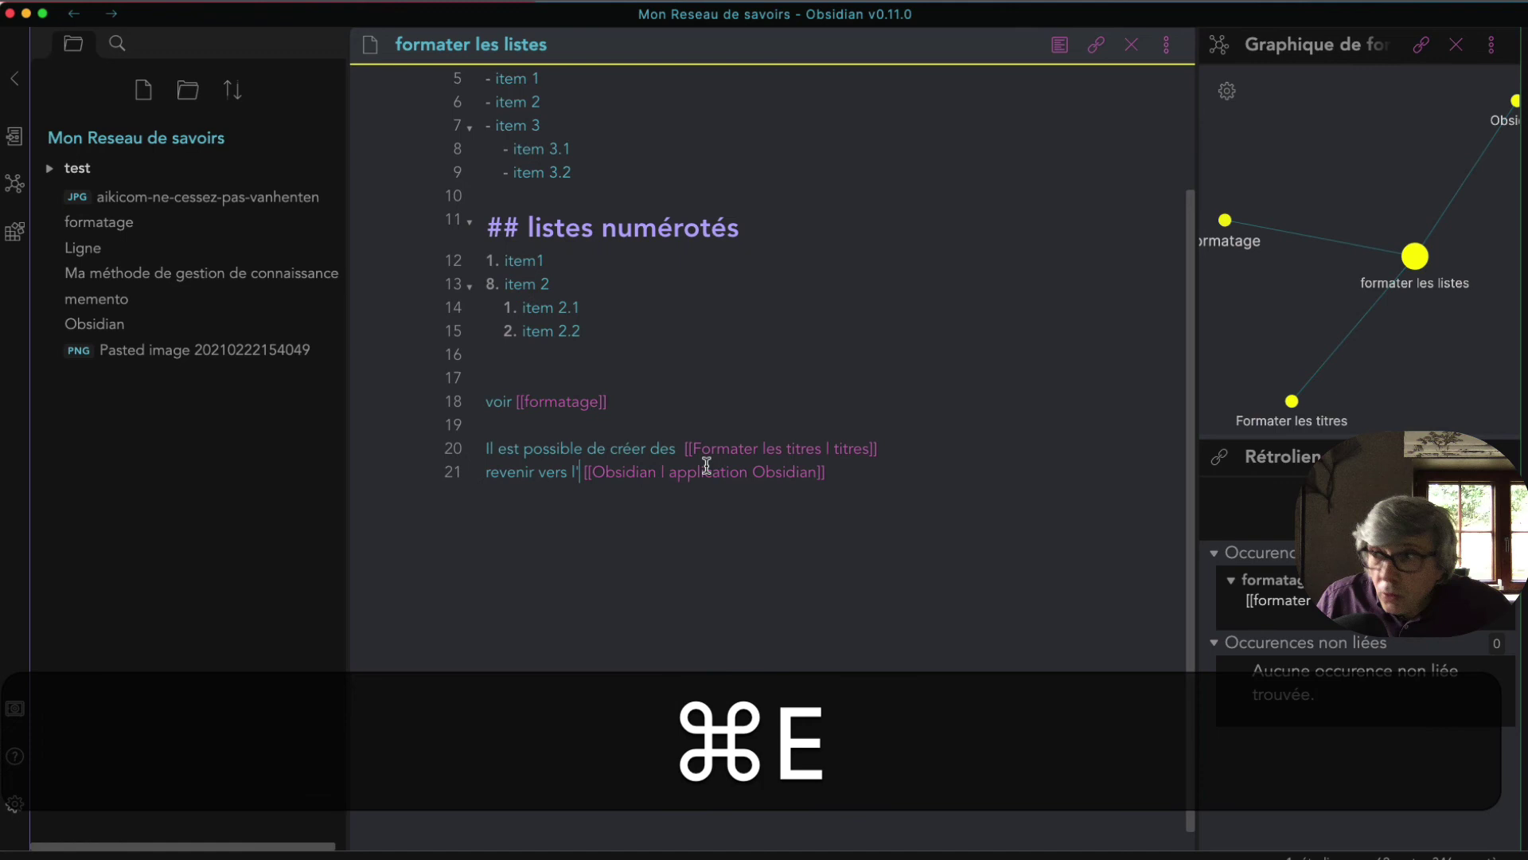
{"action": "left_click", "coordinate": [834, 474]}
{"action": "key", "text": "Return"}
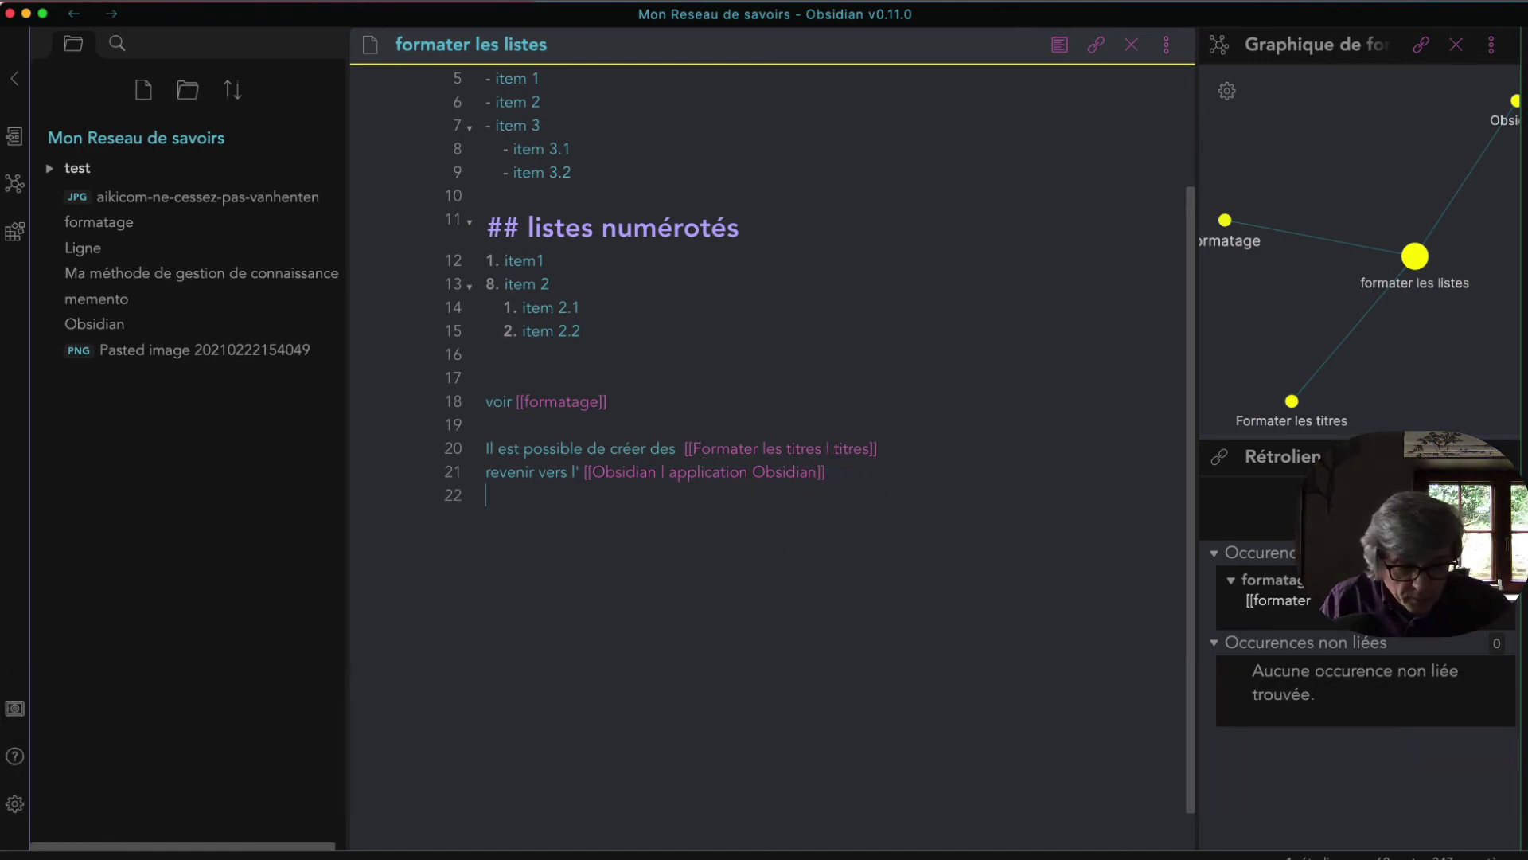
{"action": "type", "text": "www."}
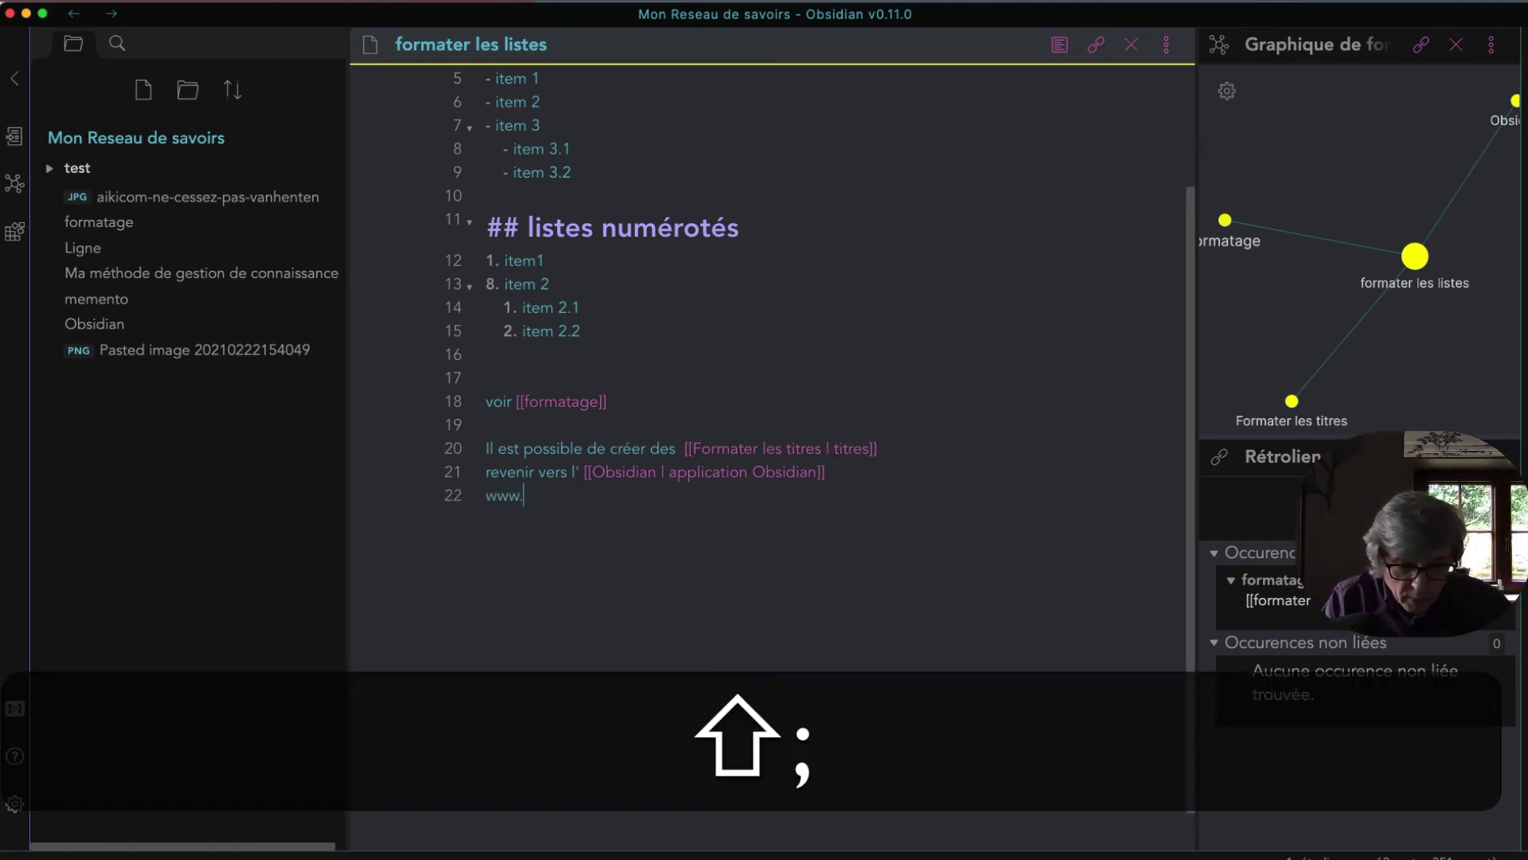
{"action": "type", "text": "google.com"}
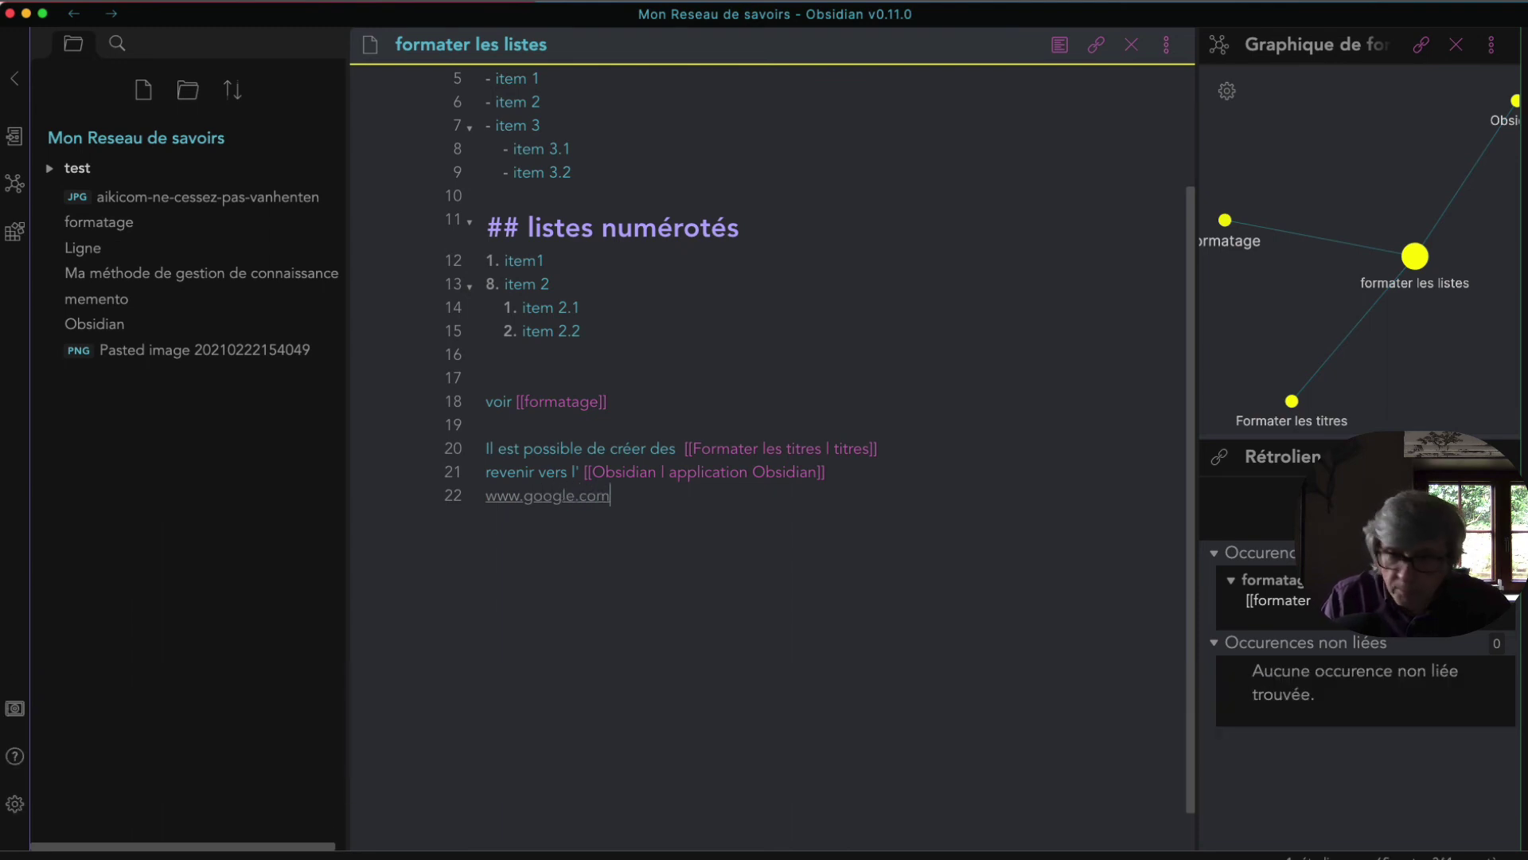
{"action": "key", "text": "Return"}
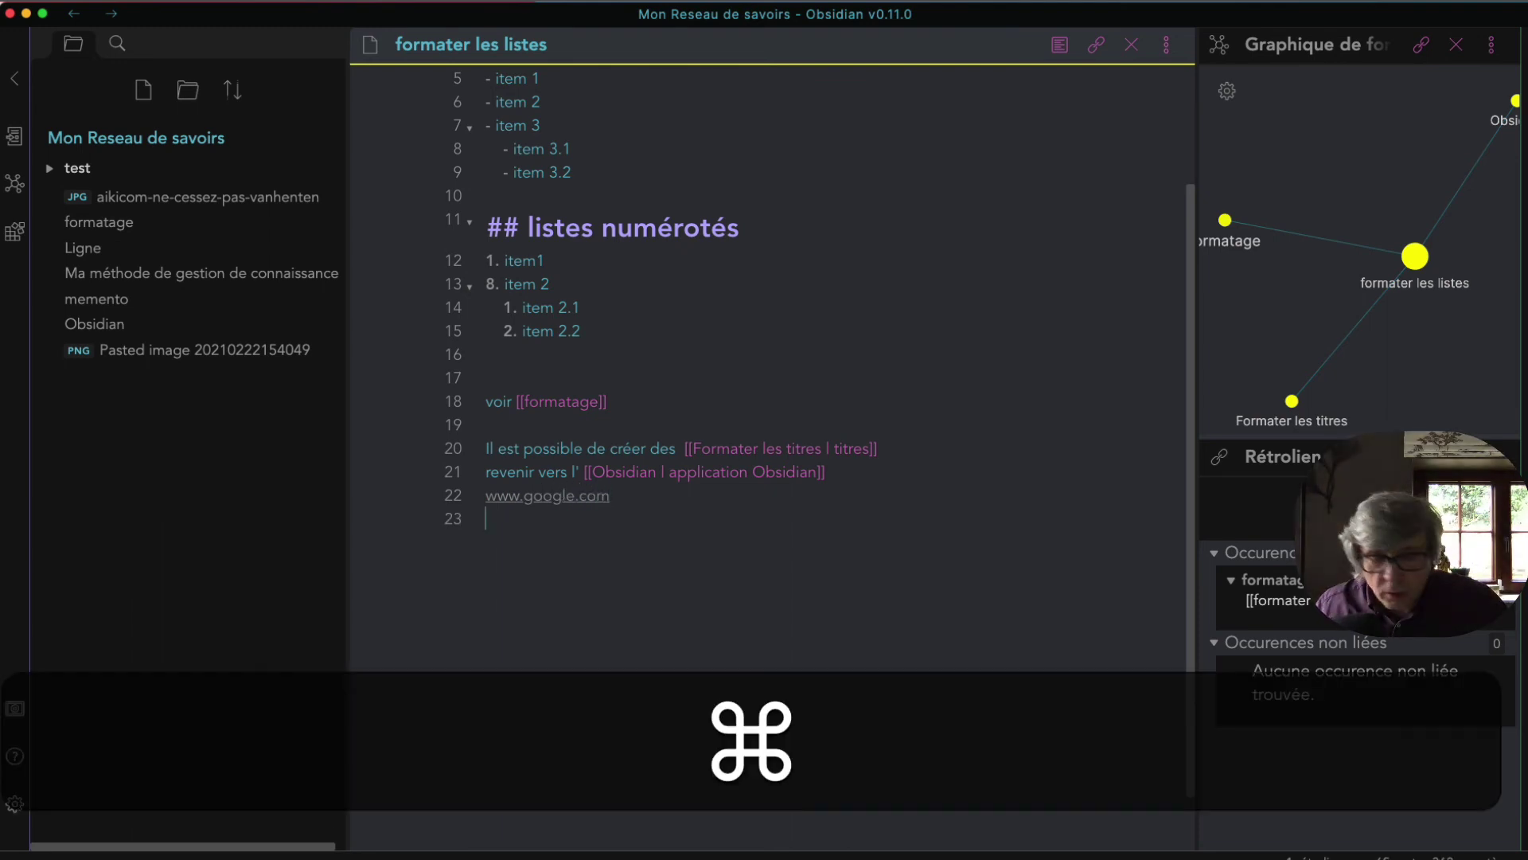
{"action": "key", "text": "super+e"}
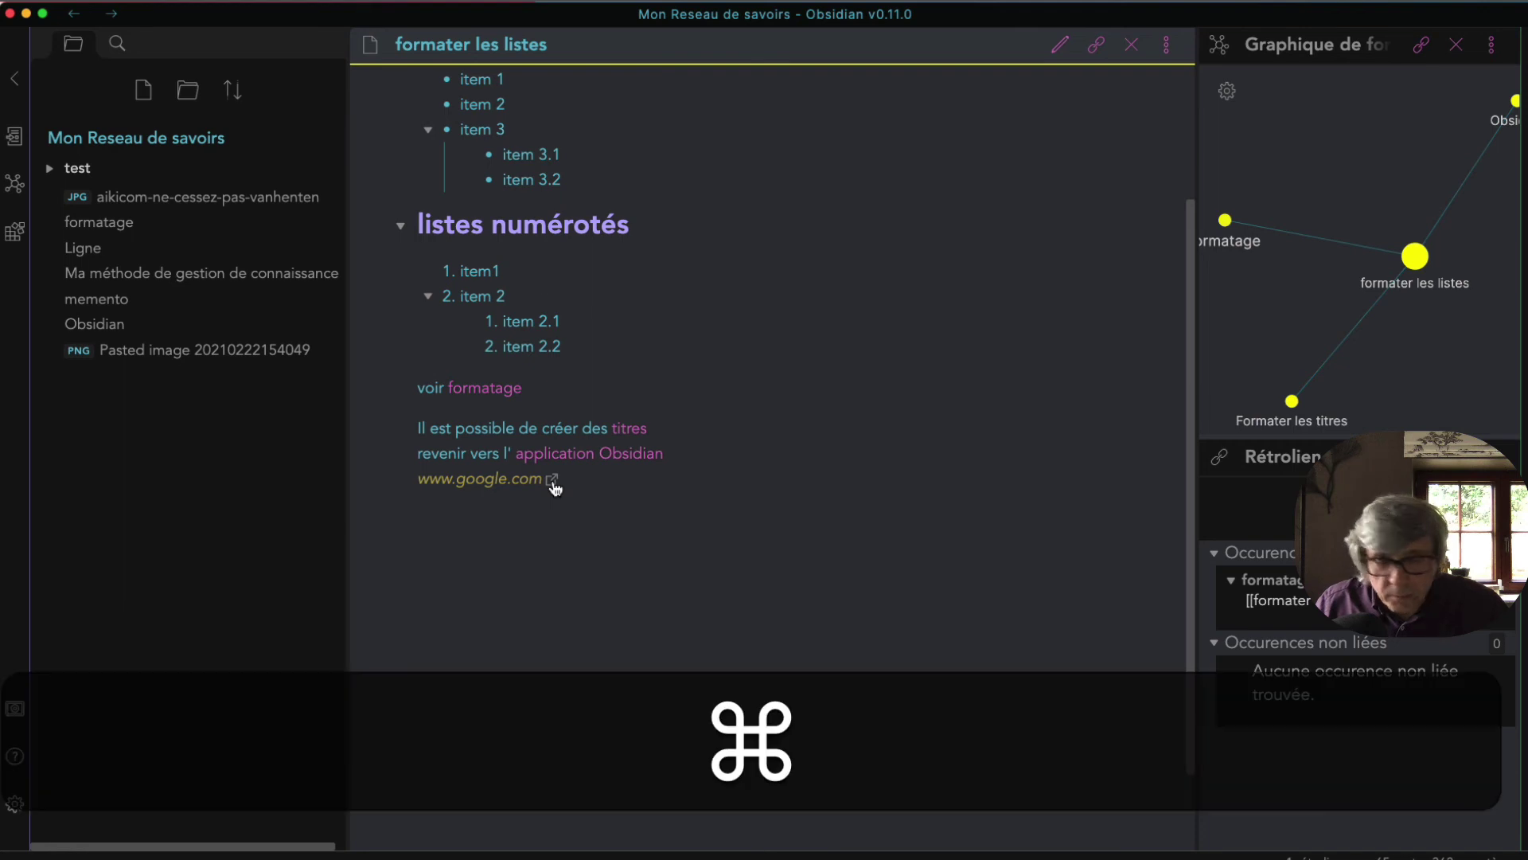
{"action": "key", "text": "super+e"}
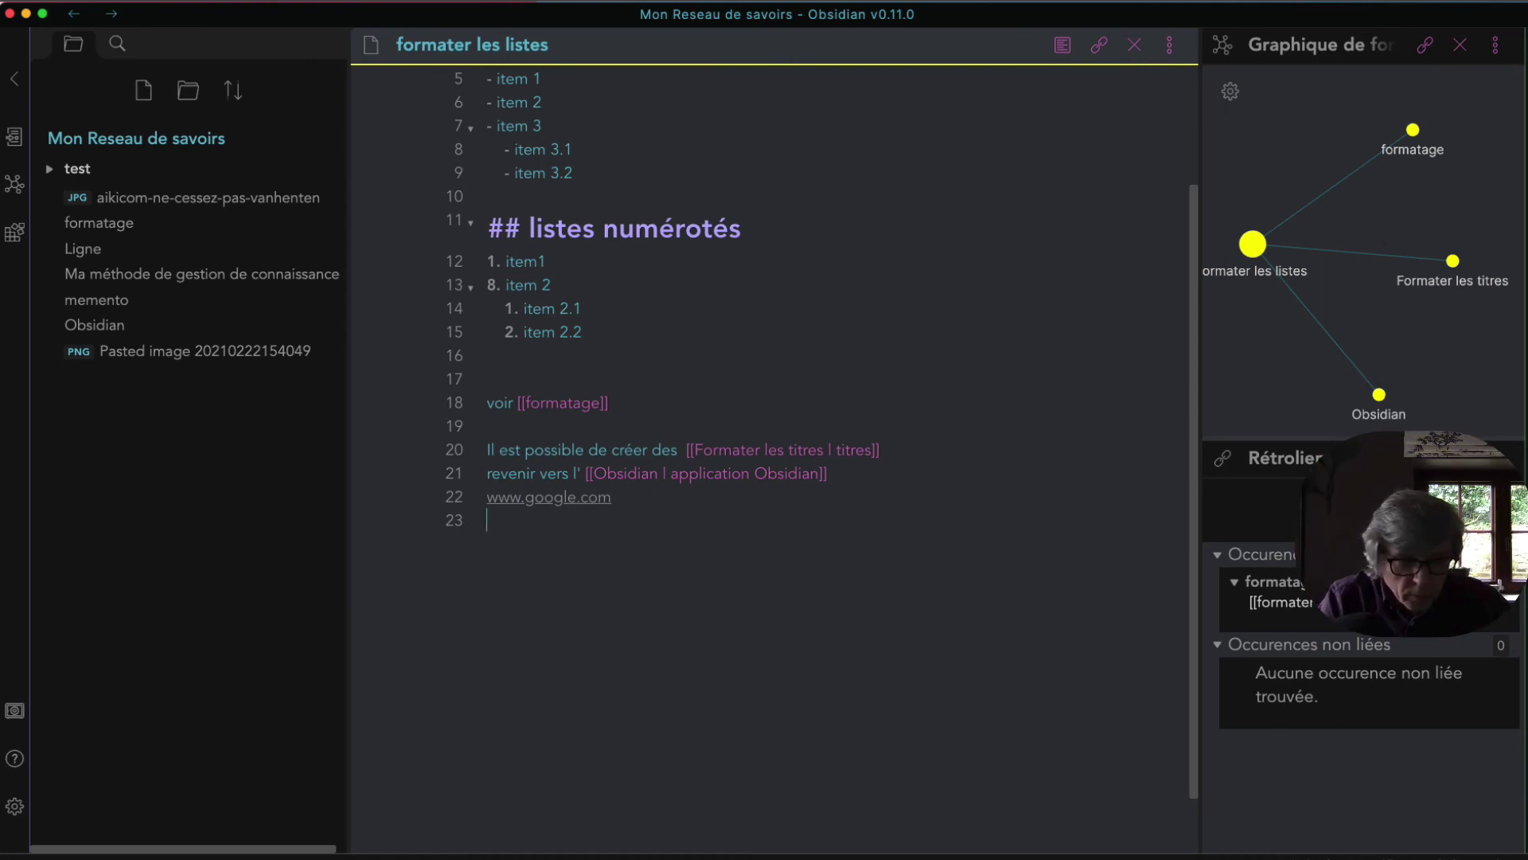
{"action": "key", "text": "alt+shift"}
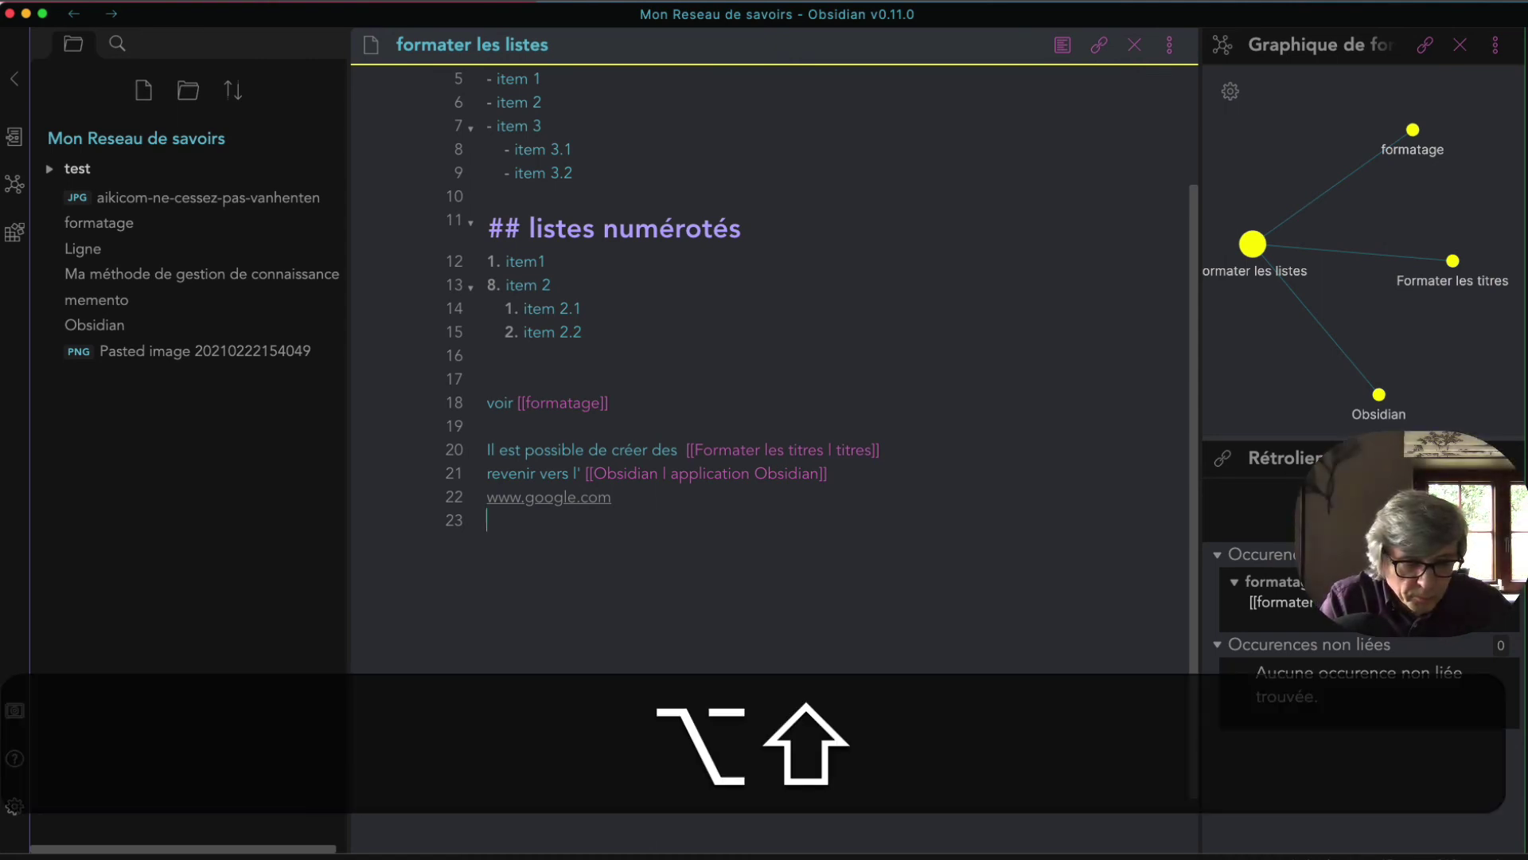
{"action": "type", "text": "["}
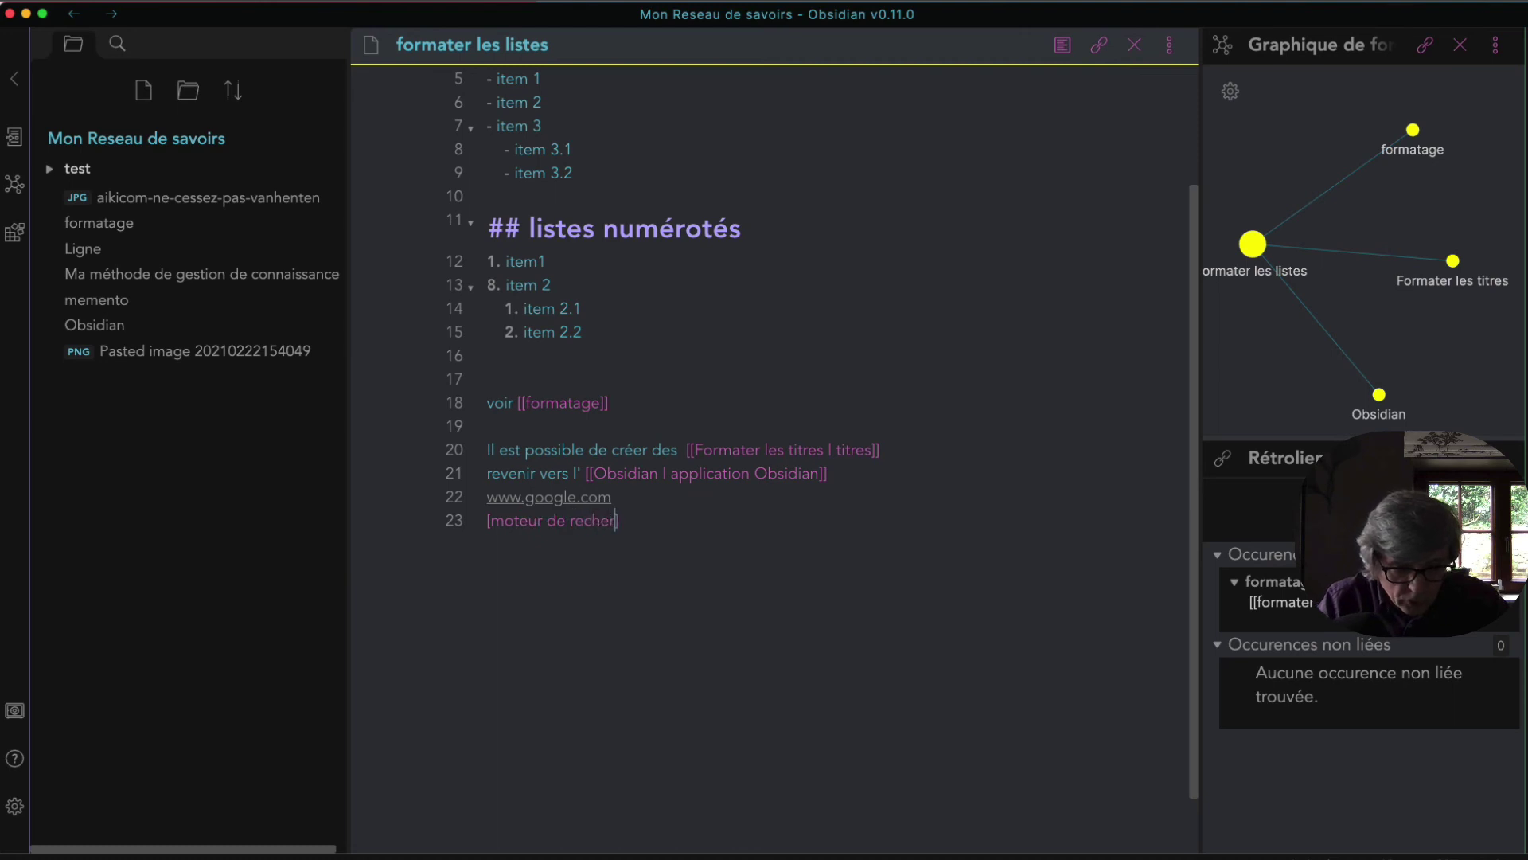
{"action": "type", "text": "moteur de recherche Goog"}
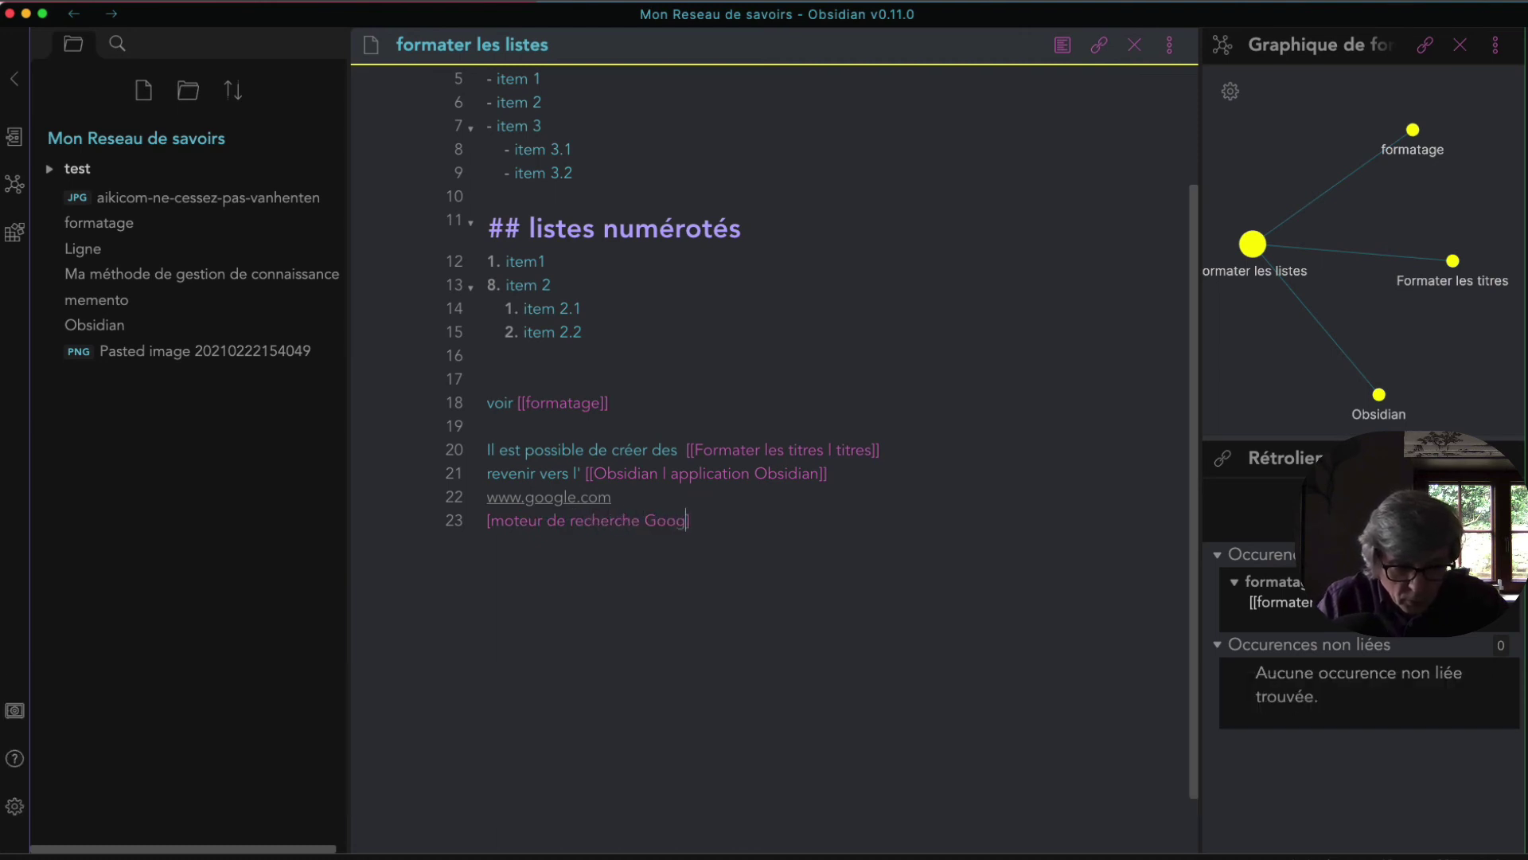
{"action": "type", "text": "le"}
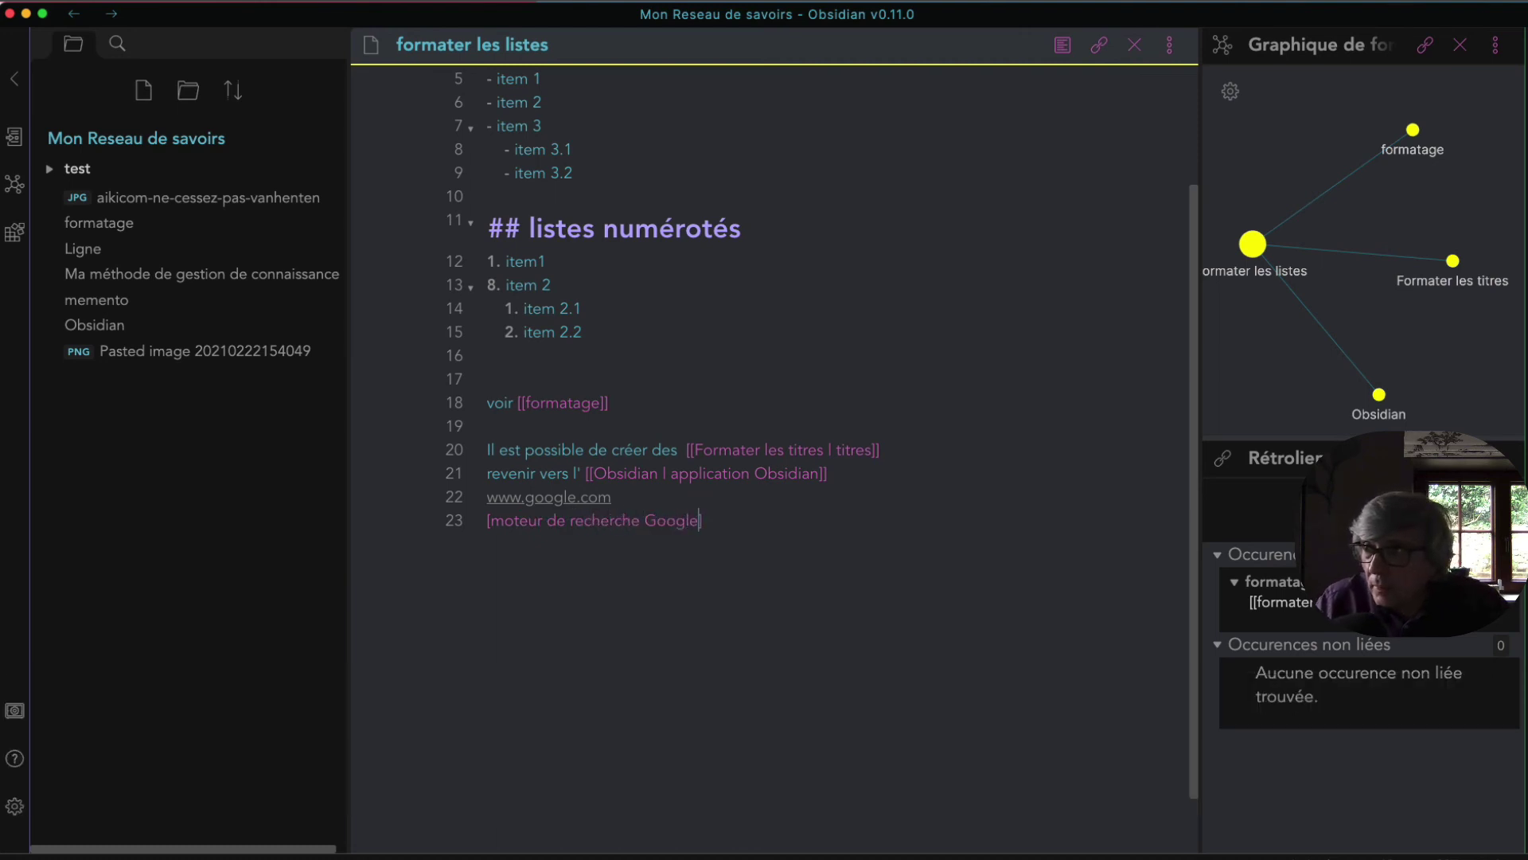
{"action": "type", "text": "]"}
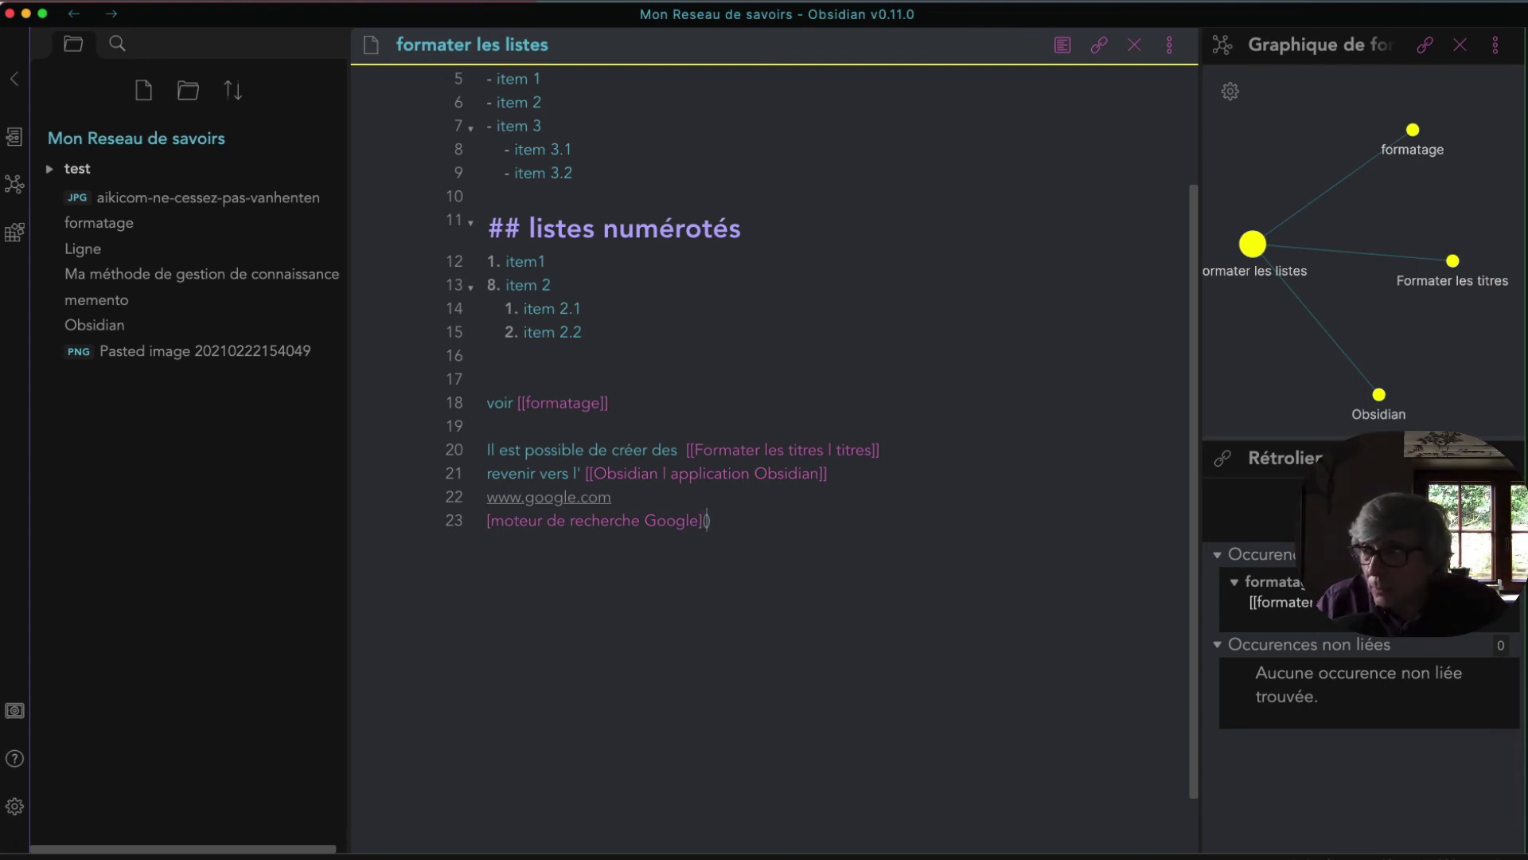
{"action": "type", "text": "(ht"}
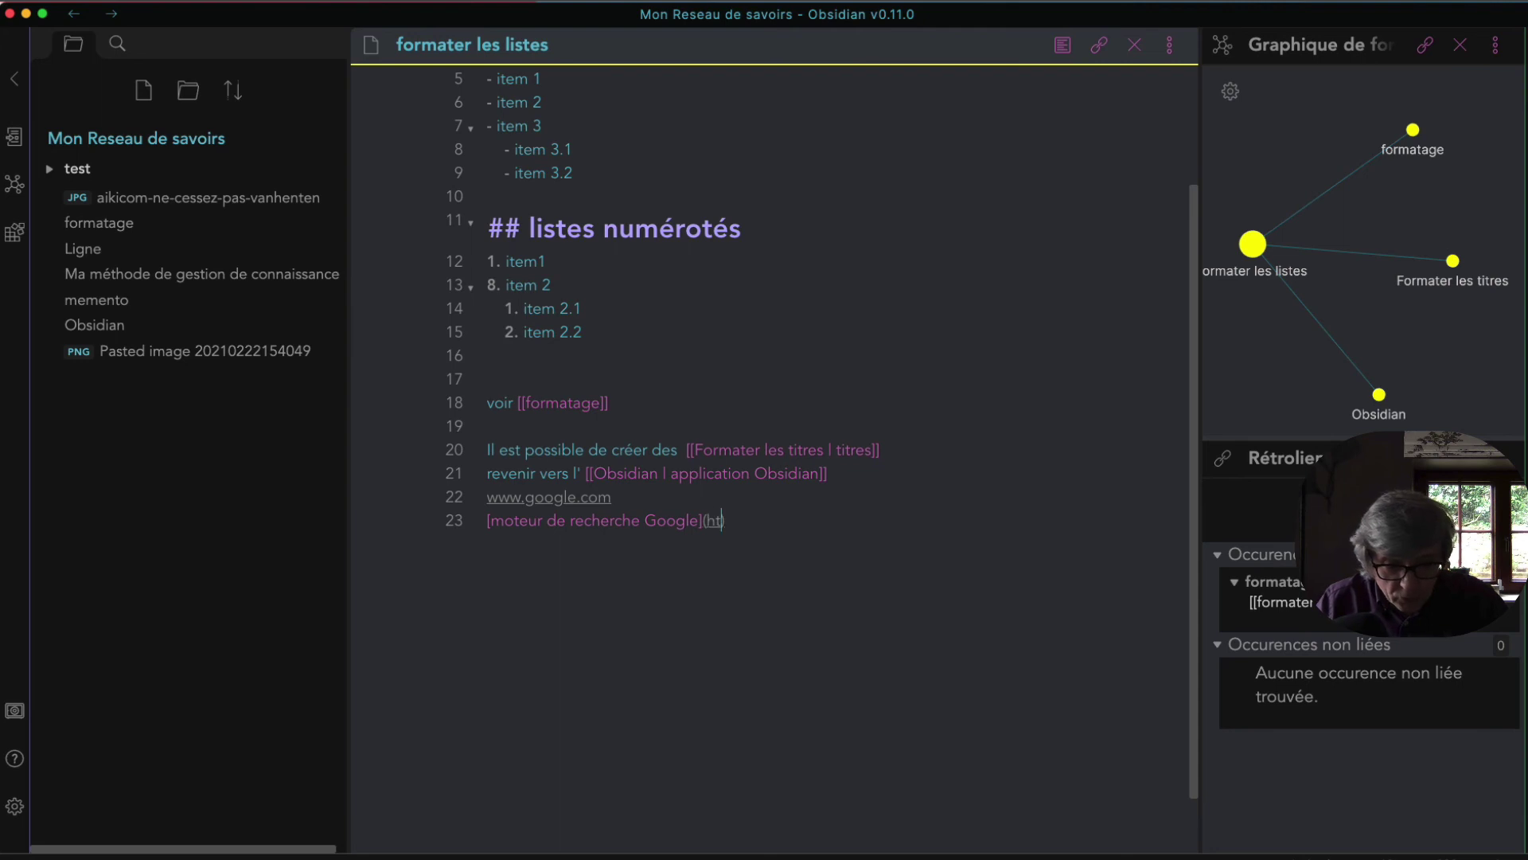
{"action": "type", "text": "tps:"}
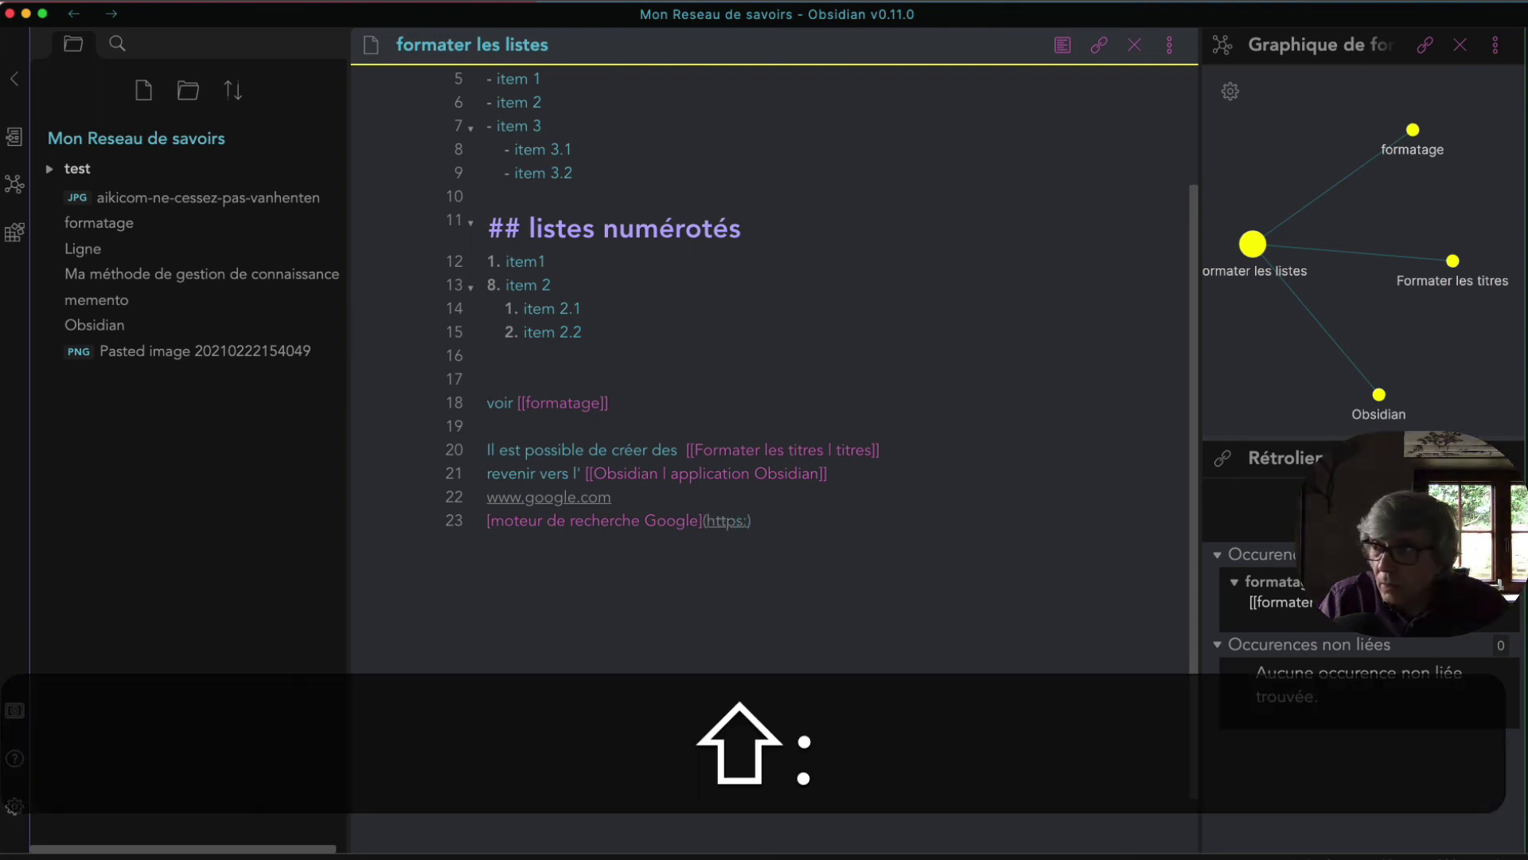
{"action": "type", "text": "//"}
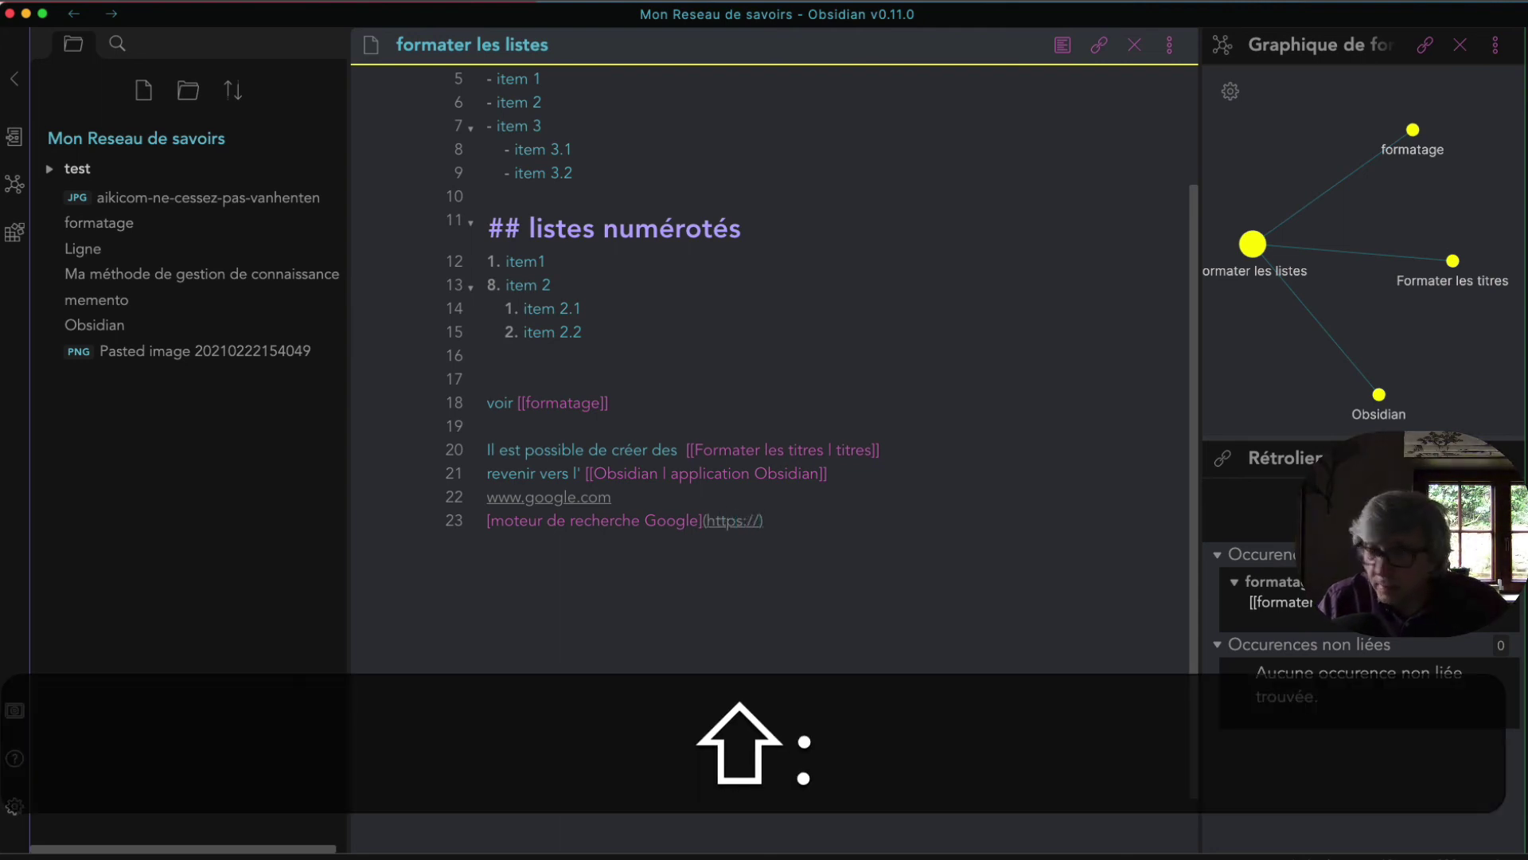
{"action": "type", "text": "www"}
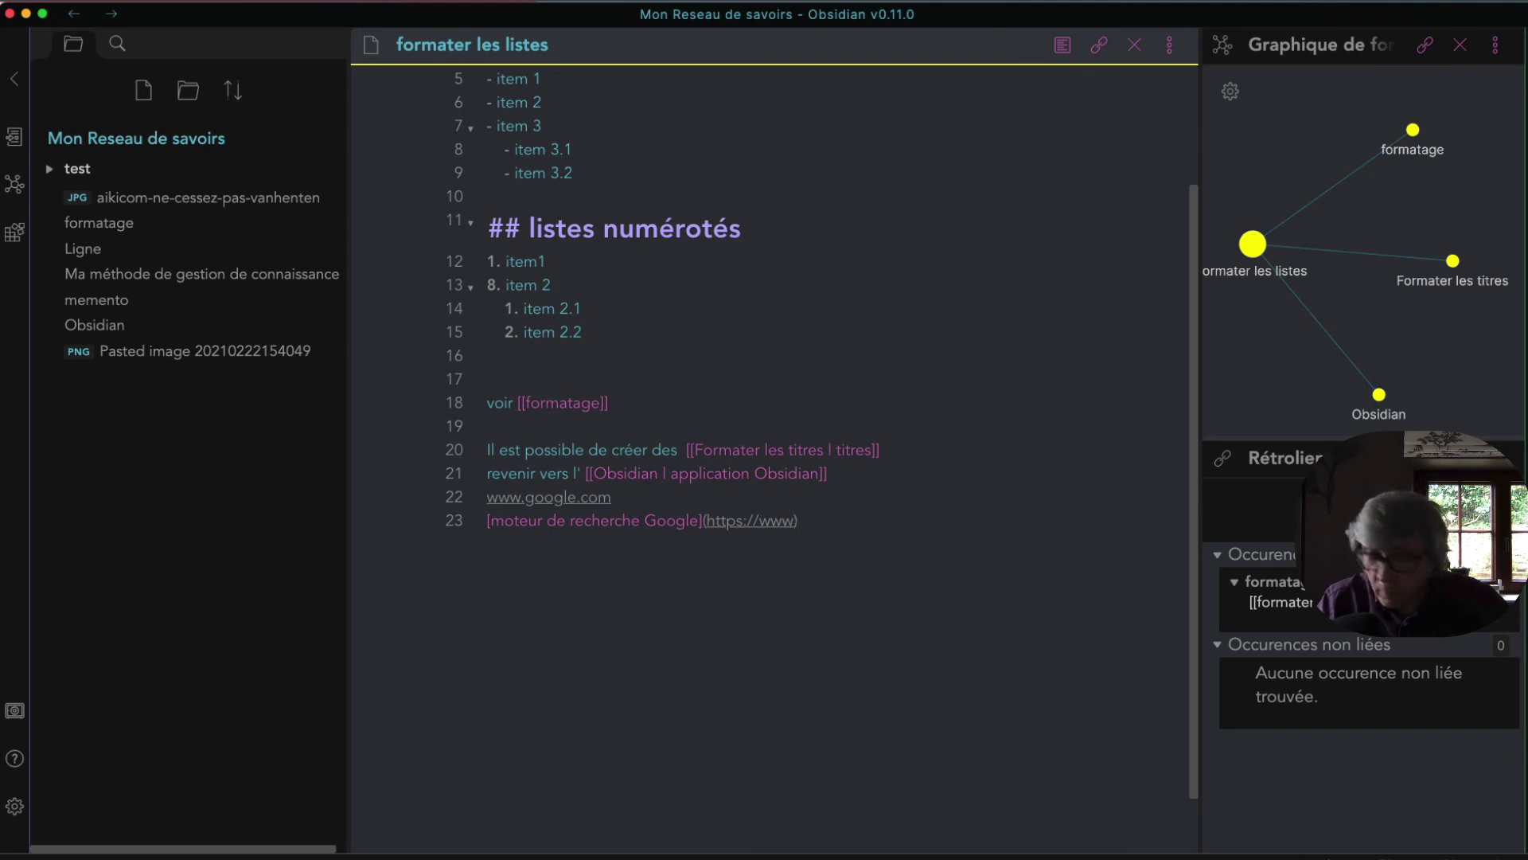
{"action": "type", "text": ".go"}
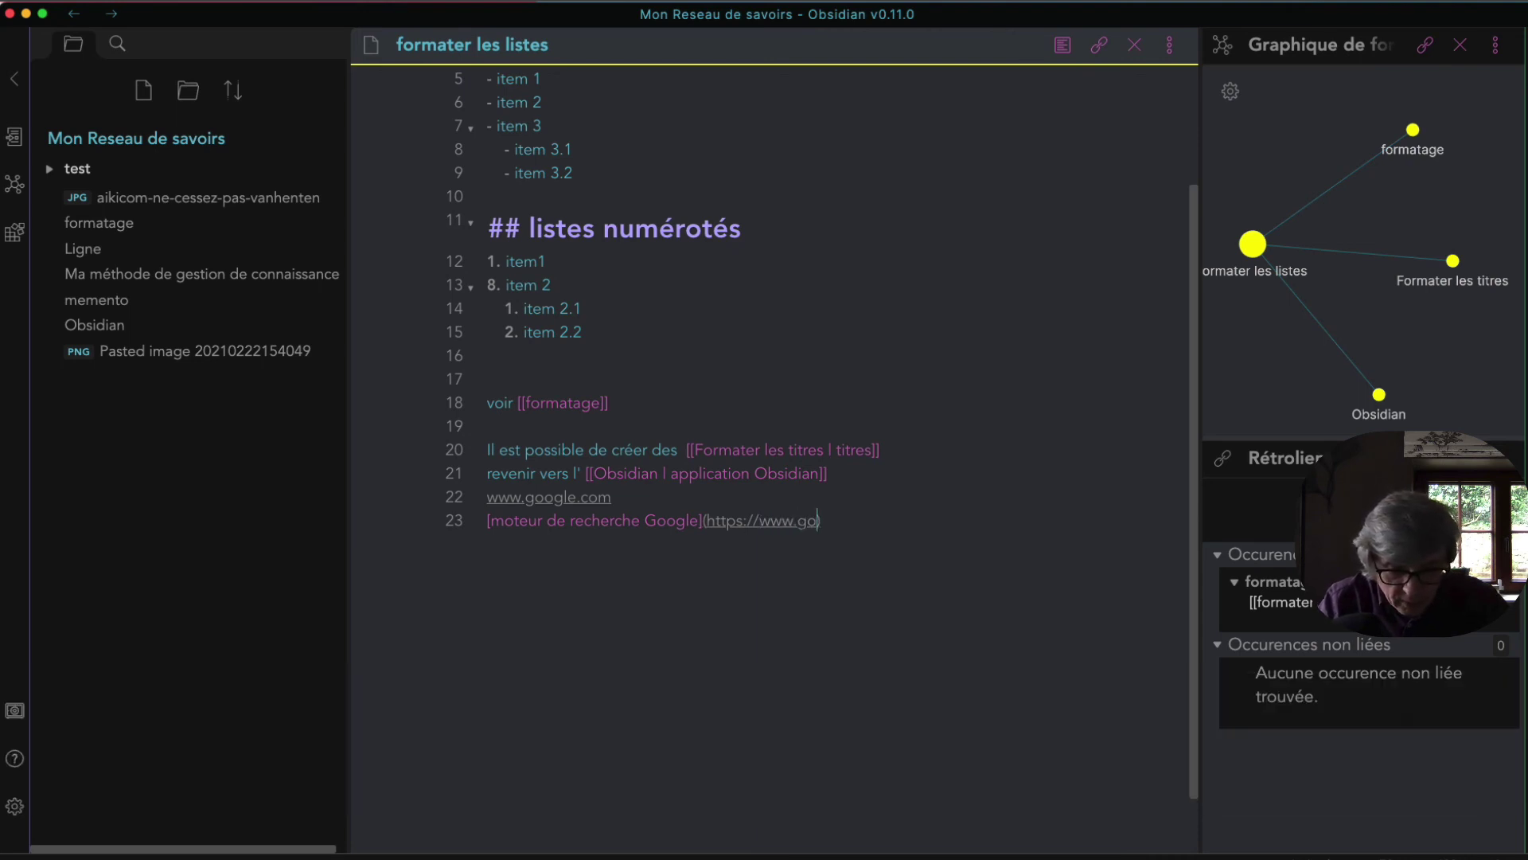
{"action": "type", "text": "e.com"}
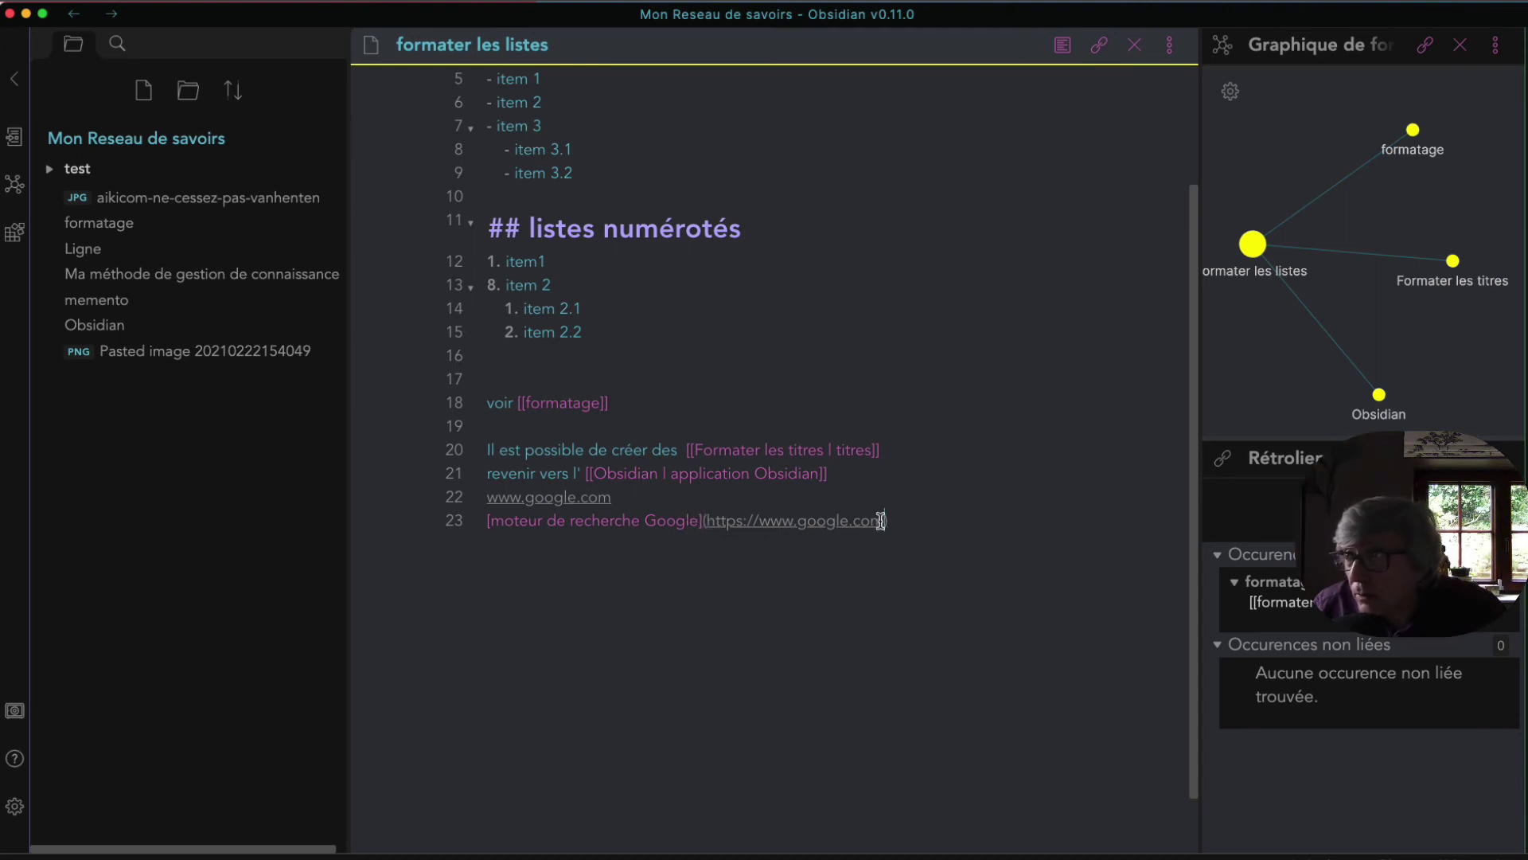
- Preview the note, test the "moteur de recherche Google" link in the browser, and return to the note
{"action": "key", "text": "super+e"}
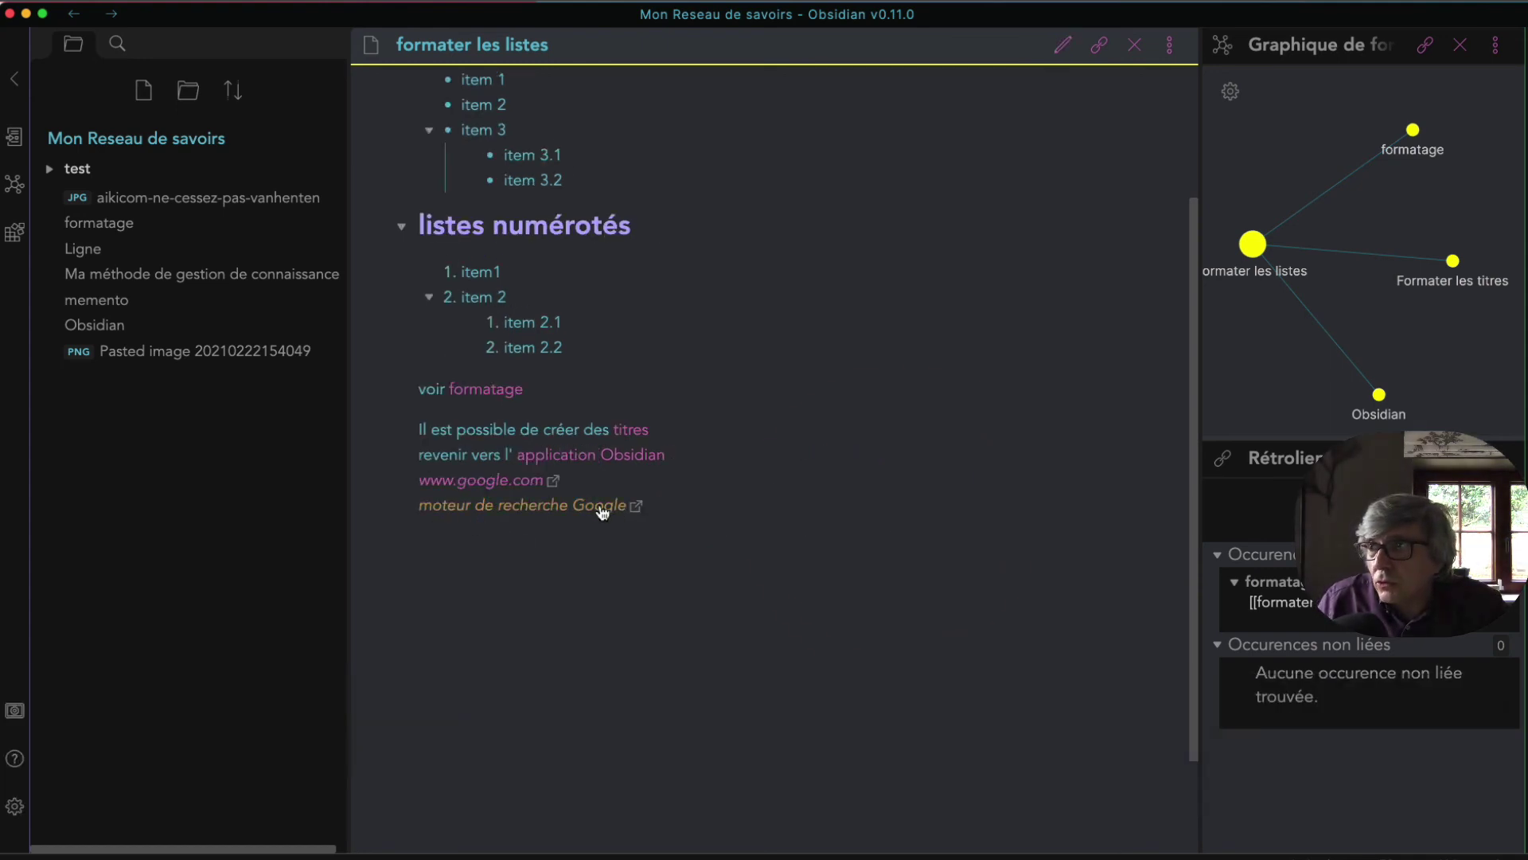
{"action": "left_click", "coordinate": [603, 508]}
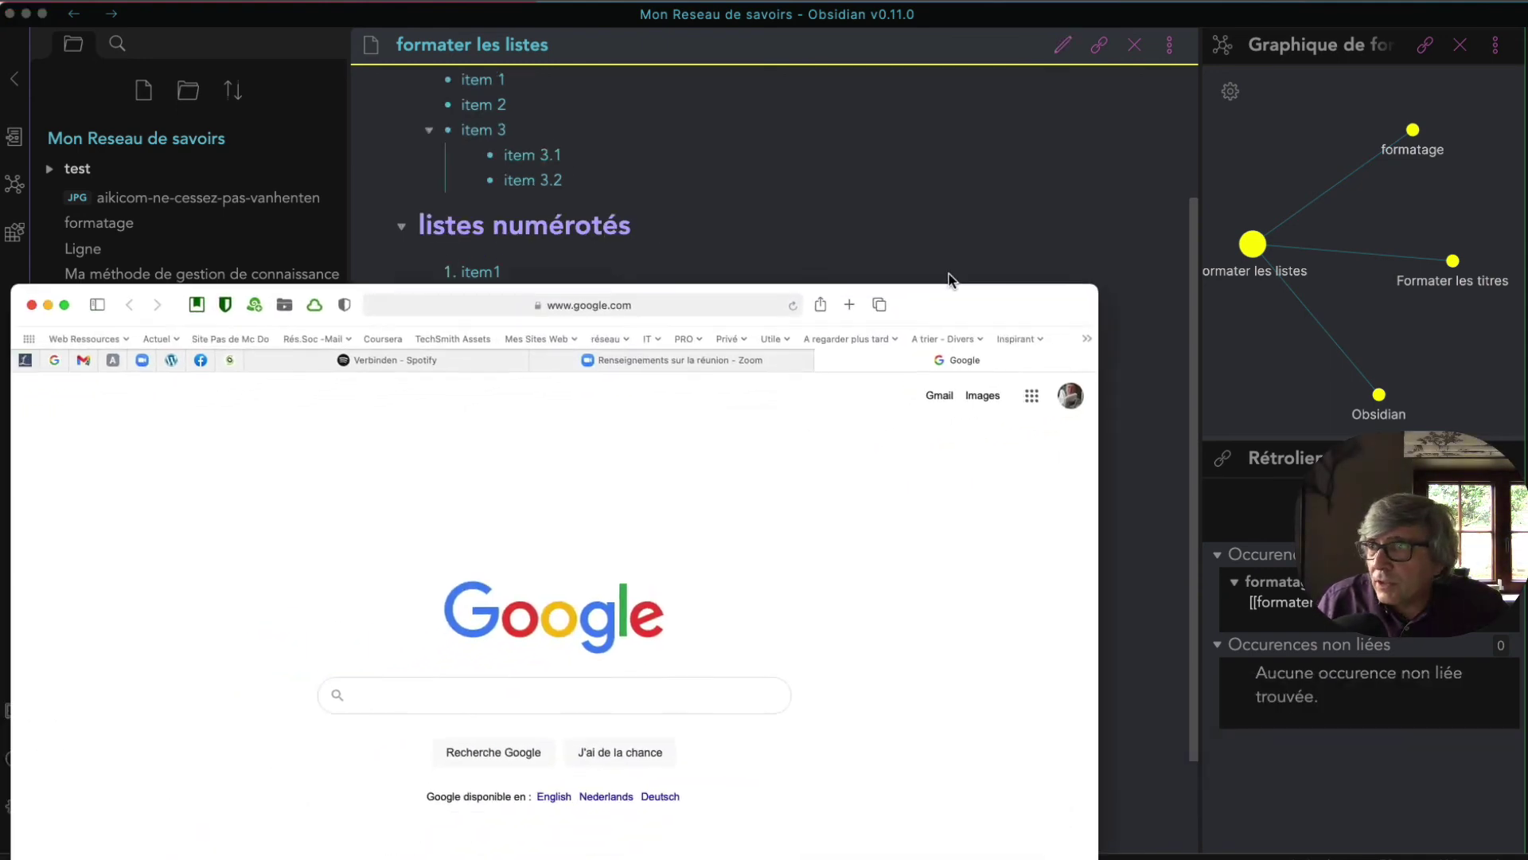
{"action": "key", "text": "super+m"}
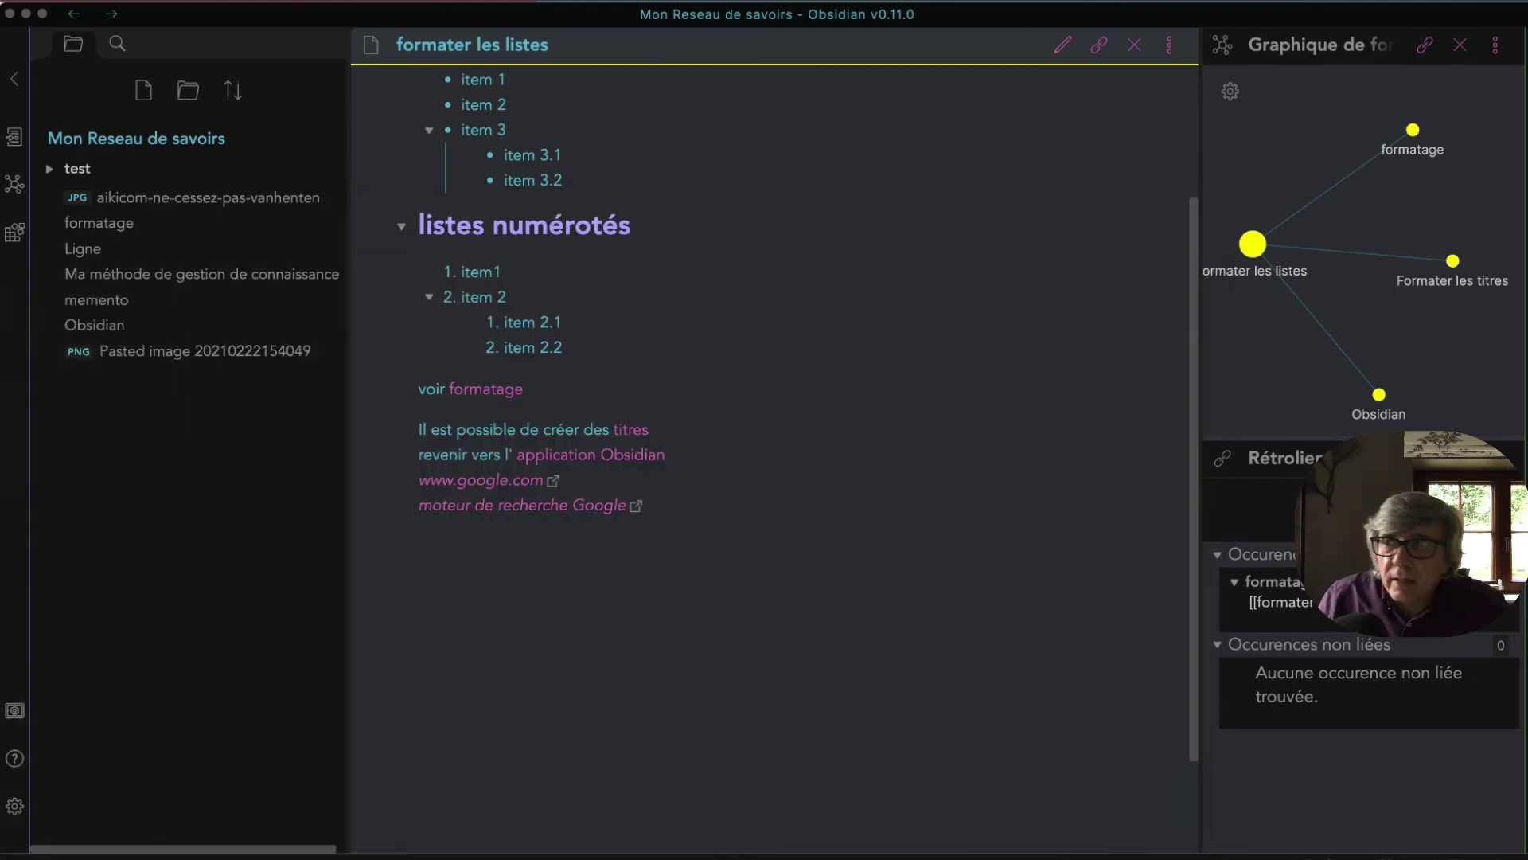
{"action": "left_click", "coordinate": [660, 506]}
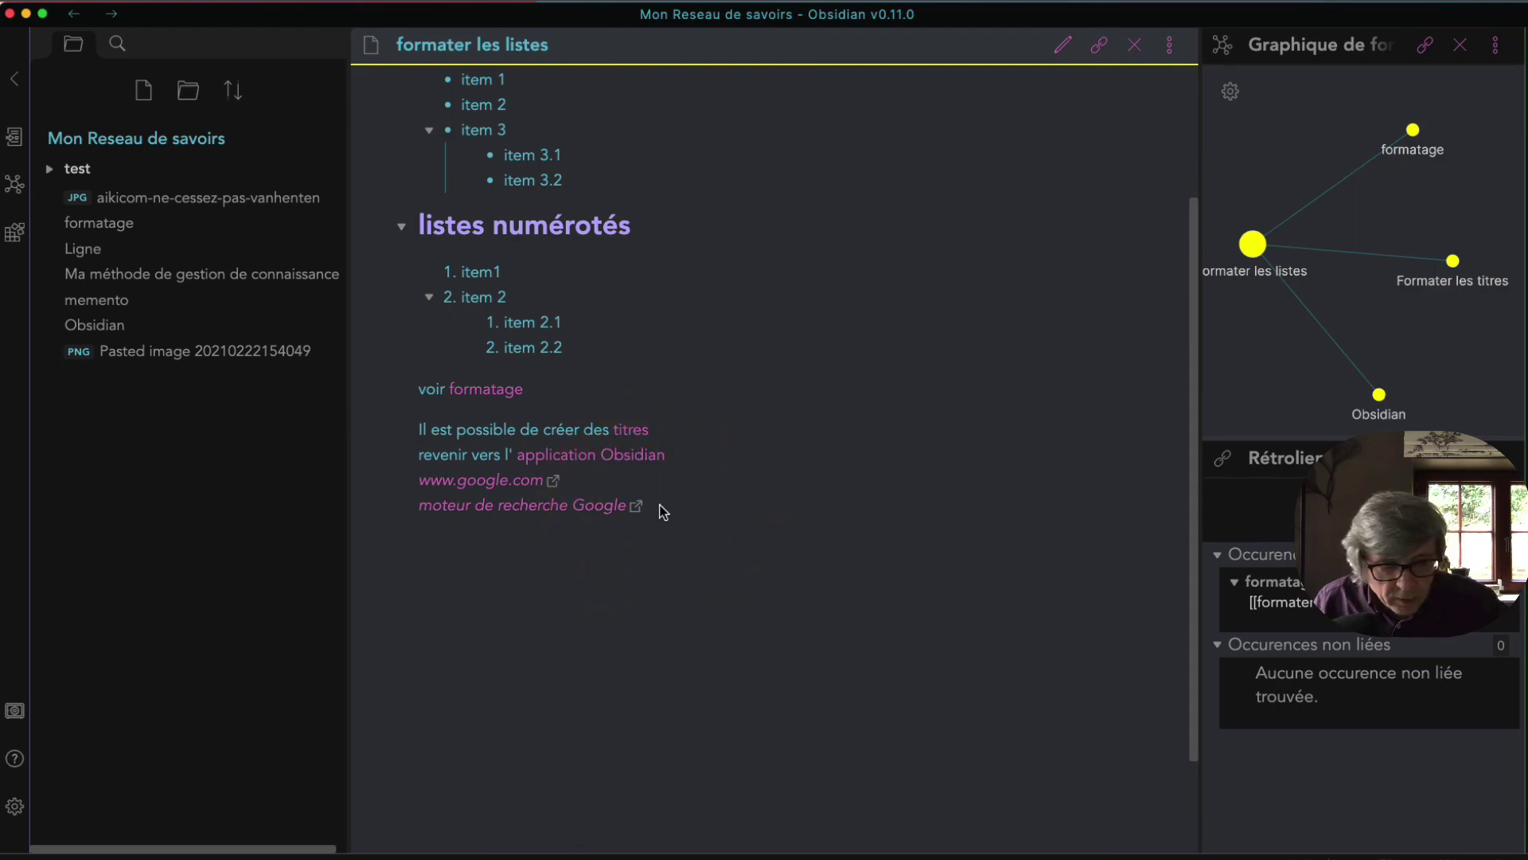
- Return to editing and add the level-2 heading "les tags libellés, labels" on line 25, leaving a blank line above it
{"action": "key", "text": "super+e"}
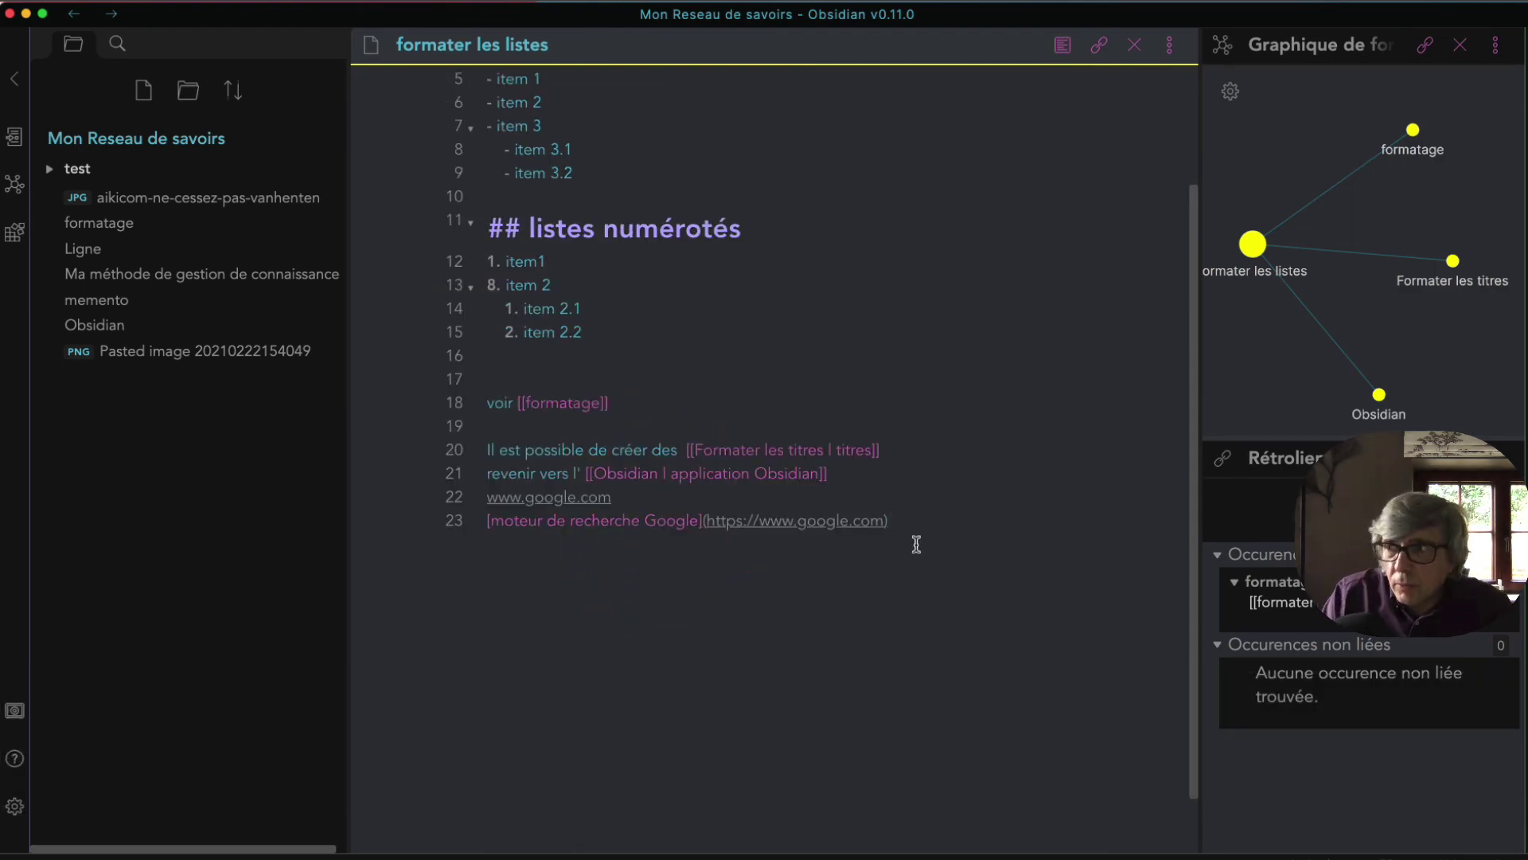
{"action": "key", "text": "Return"}
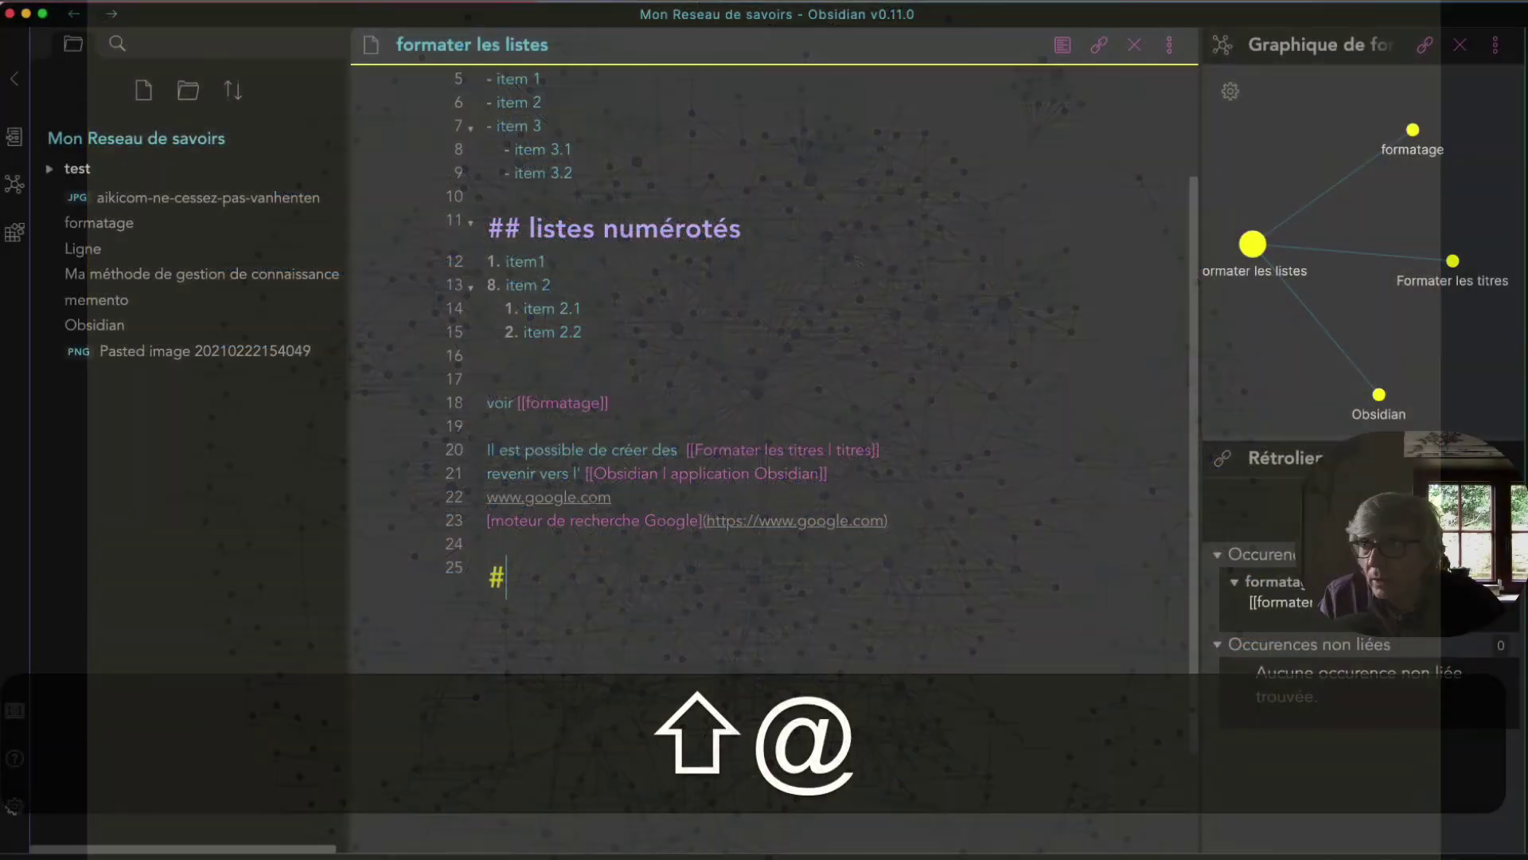
{"action": "type", "text": "#"}
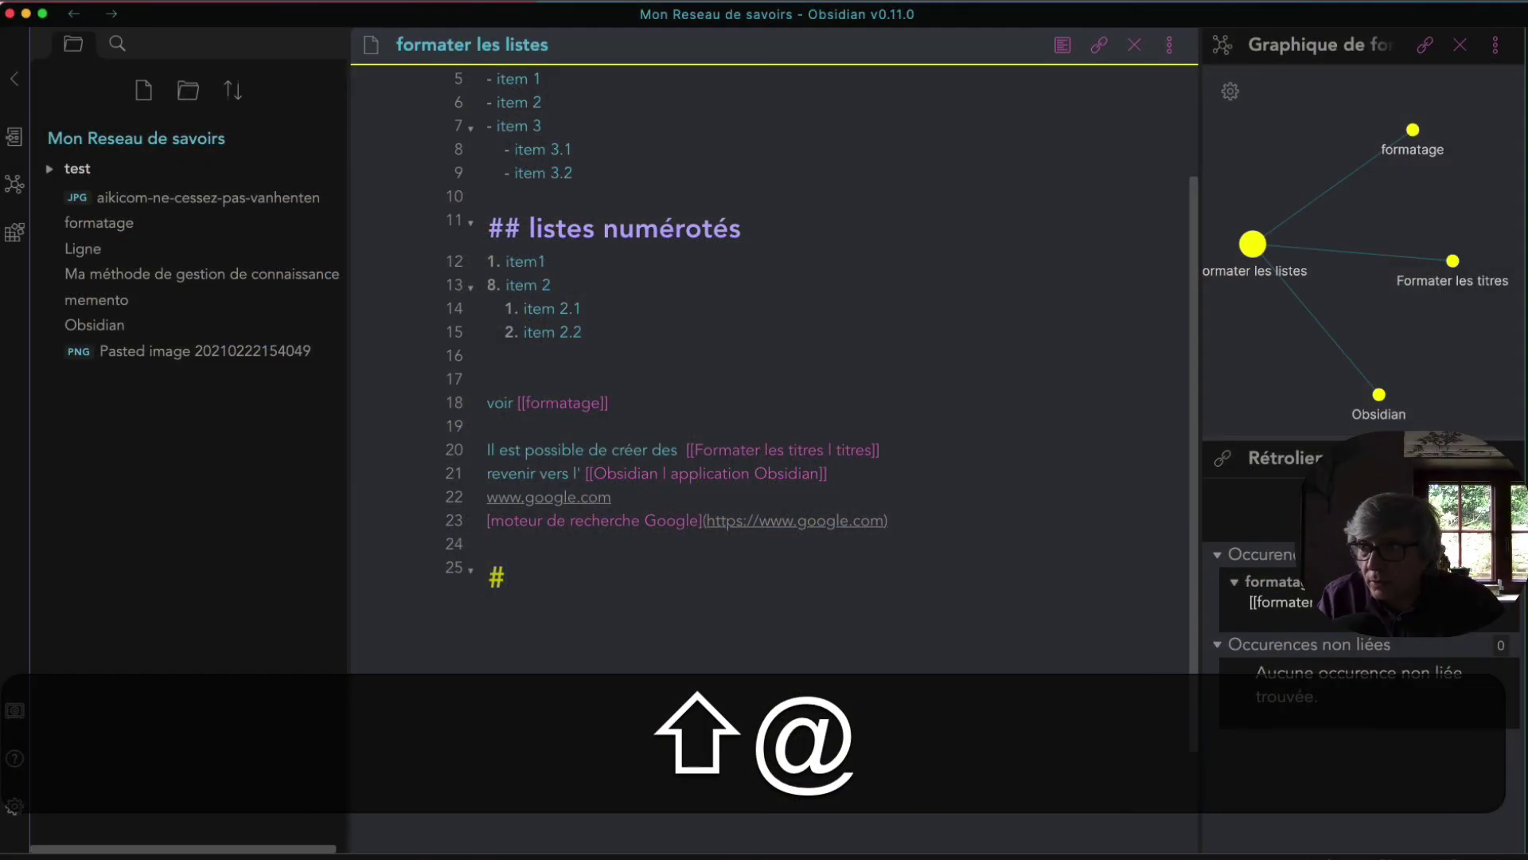
{"action": "type", "text": "#"}
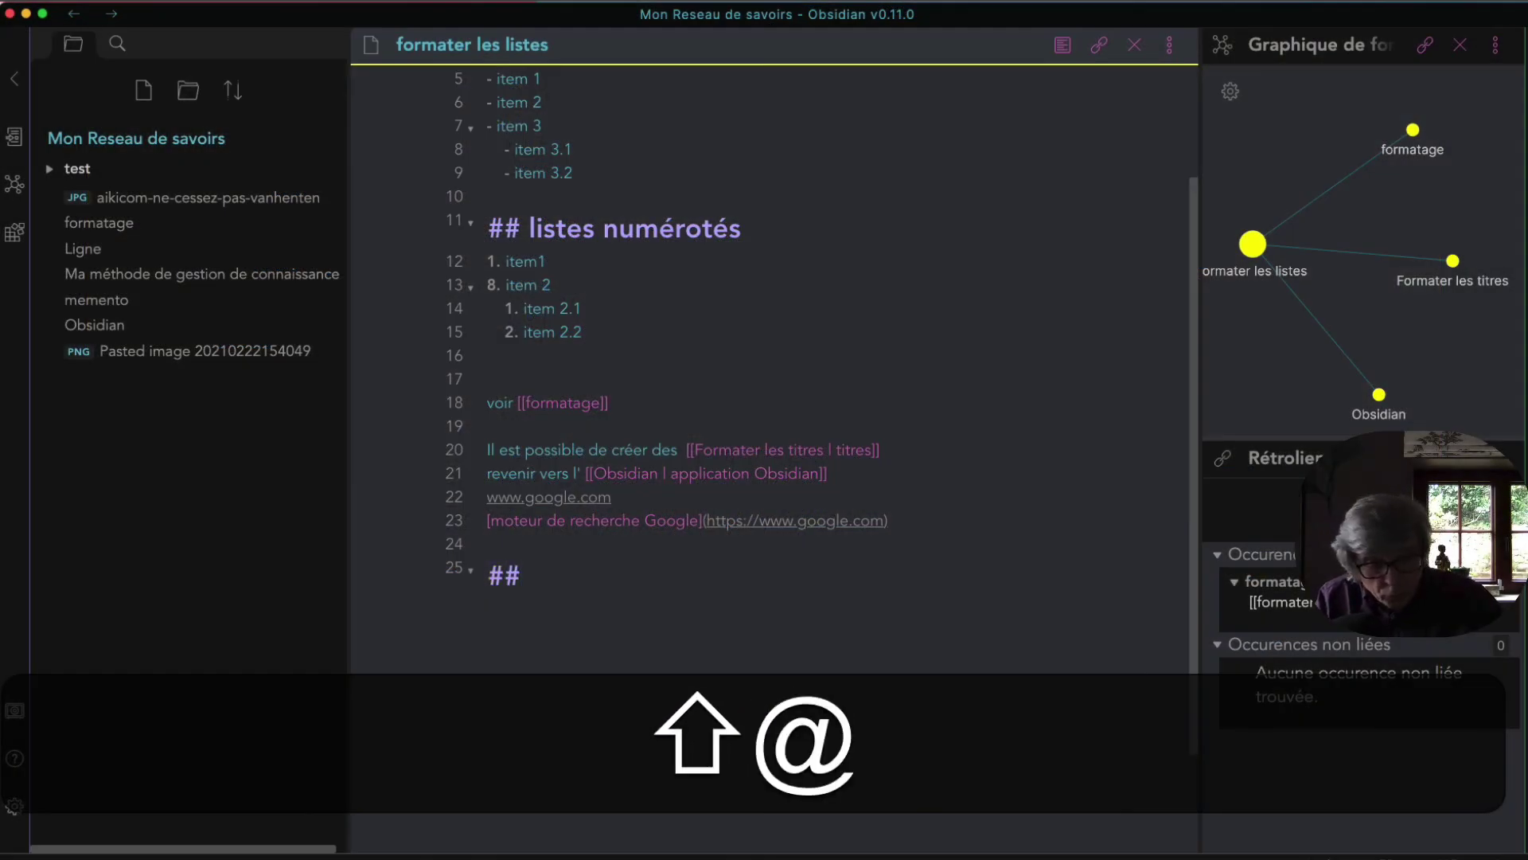
{"action": "type", "text": " les "}
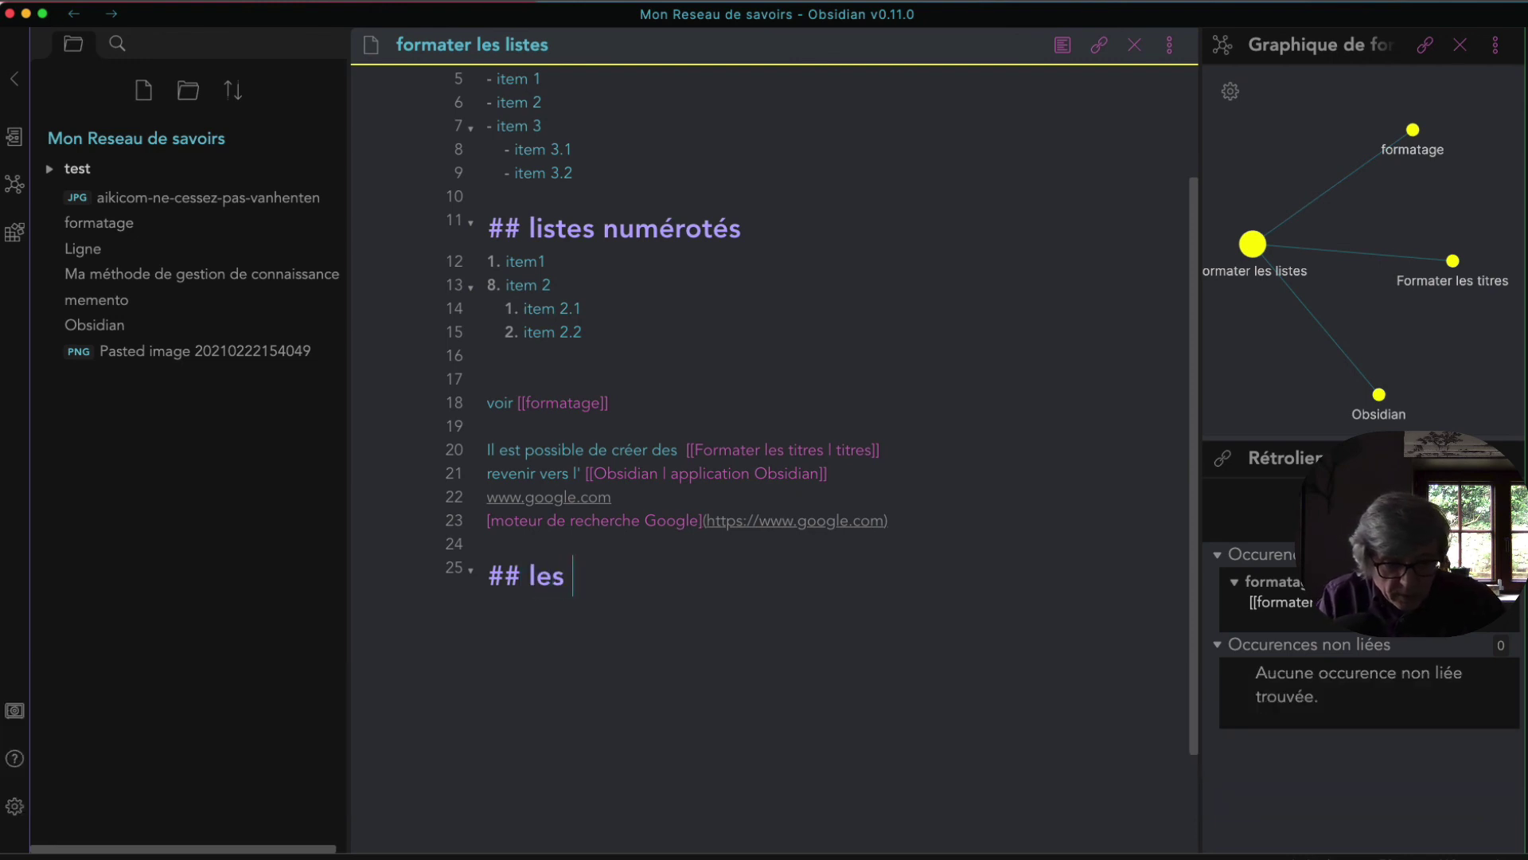
{"action": "type", "text": "tags"}
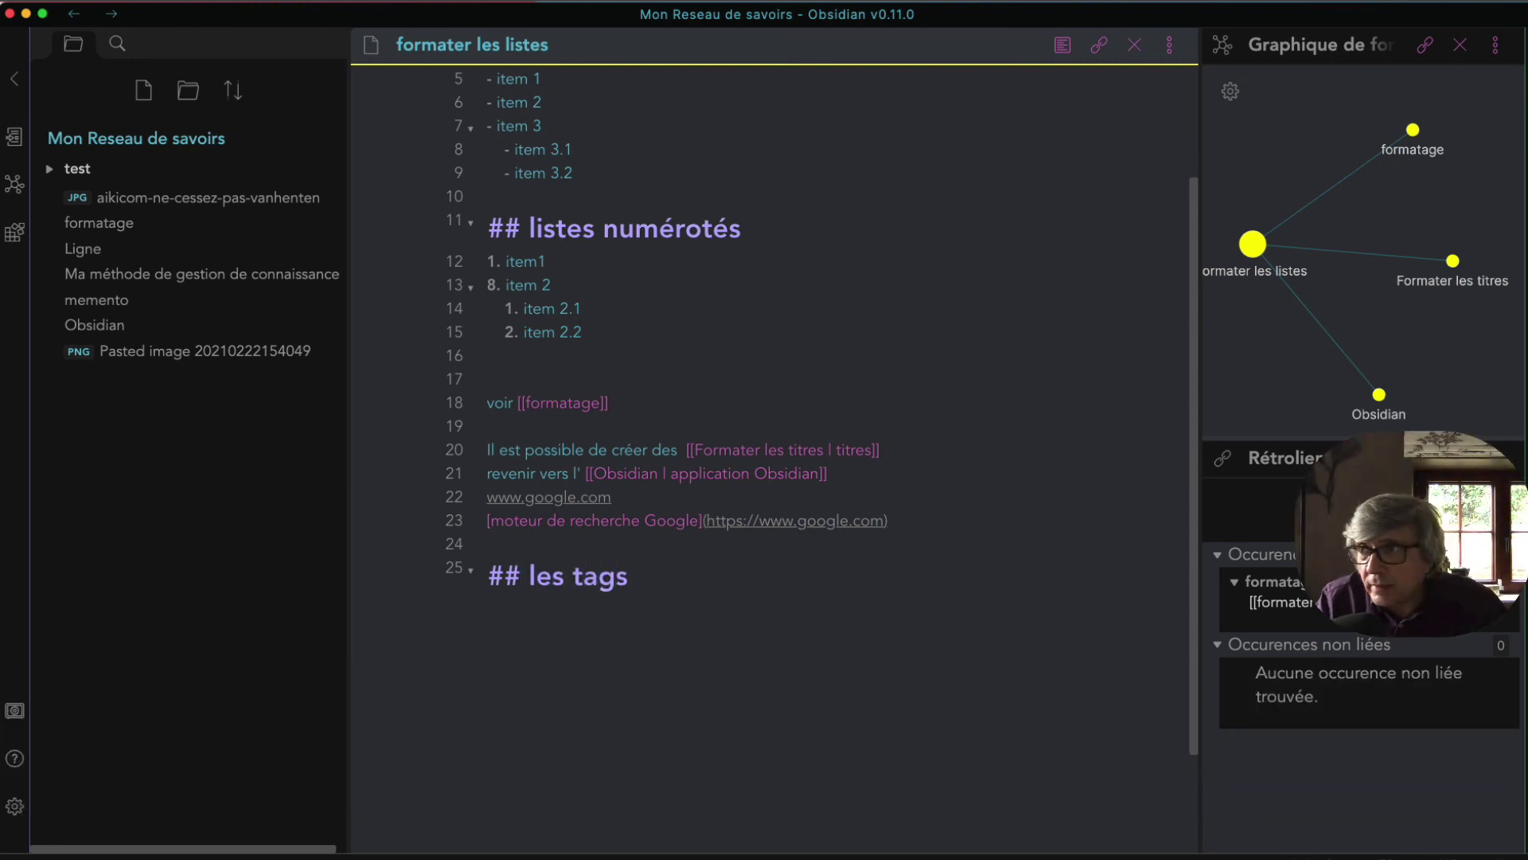
{"action": "type", "text": " li"}
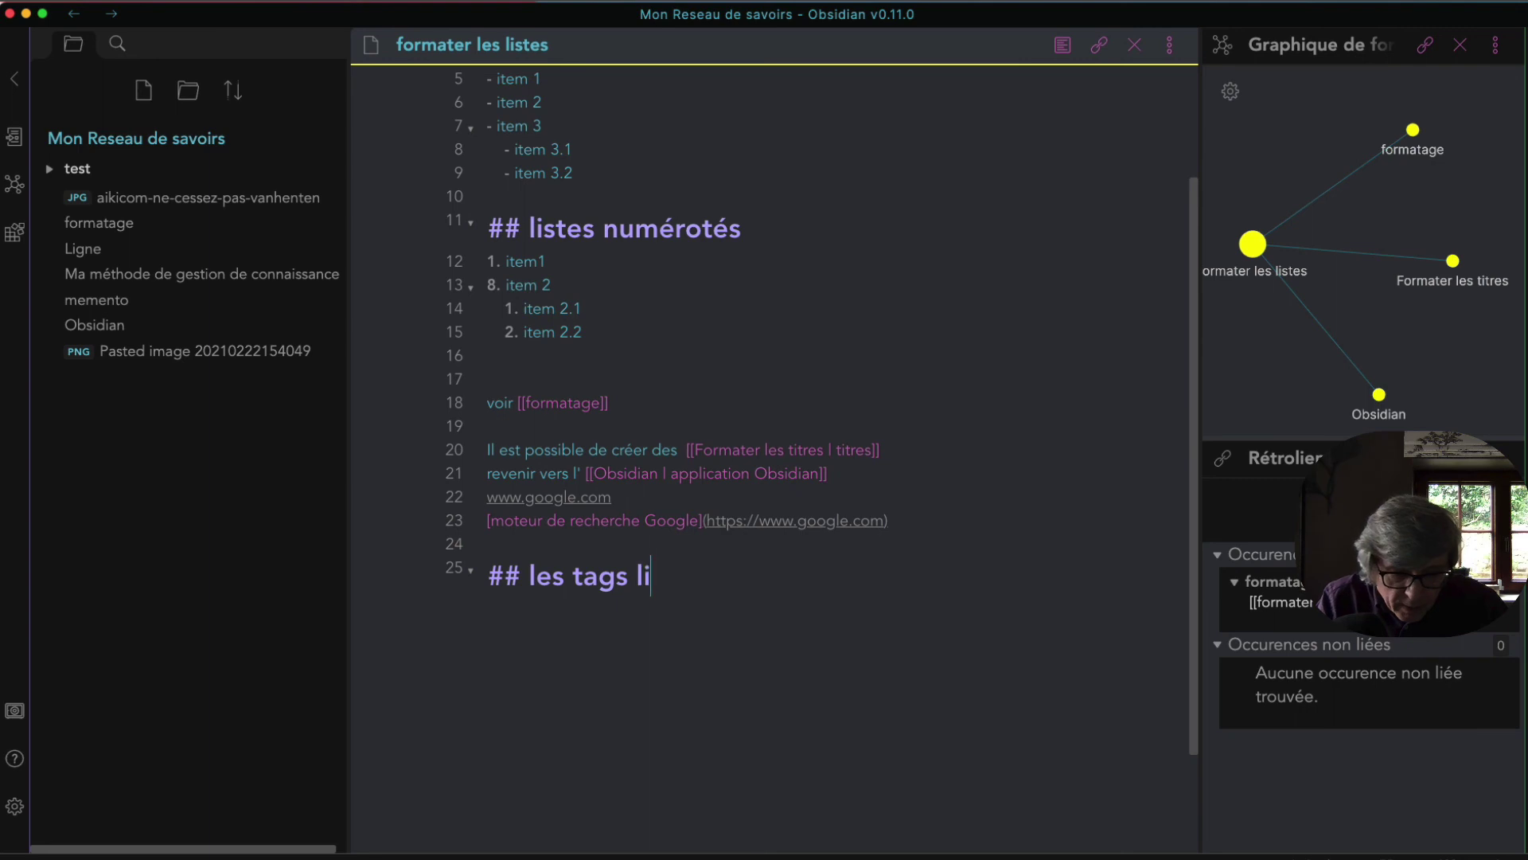
{"action": "type", "text": "bellés"}
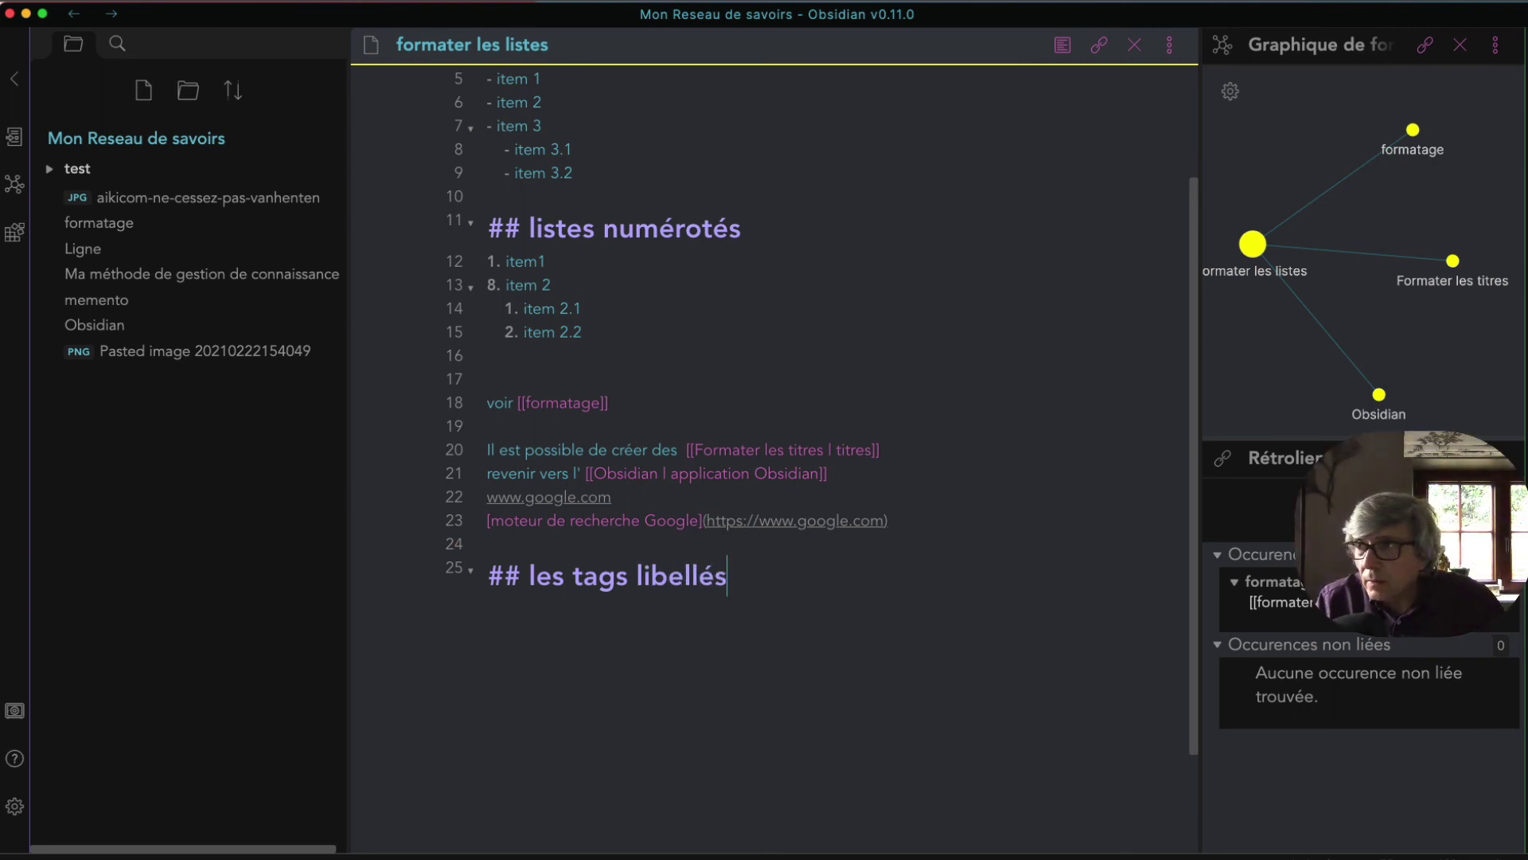
{"action": "type", "text": ", labels"}
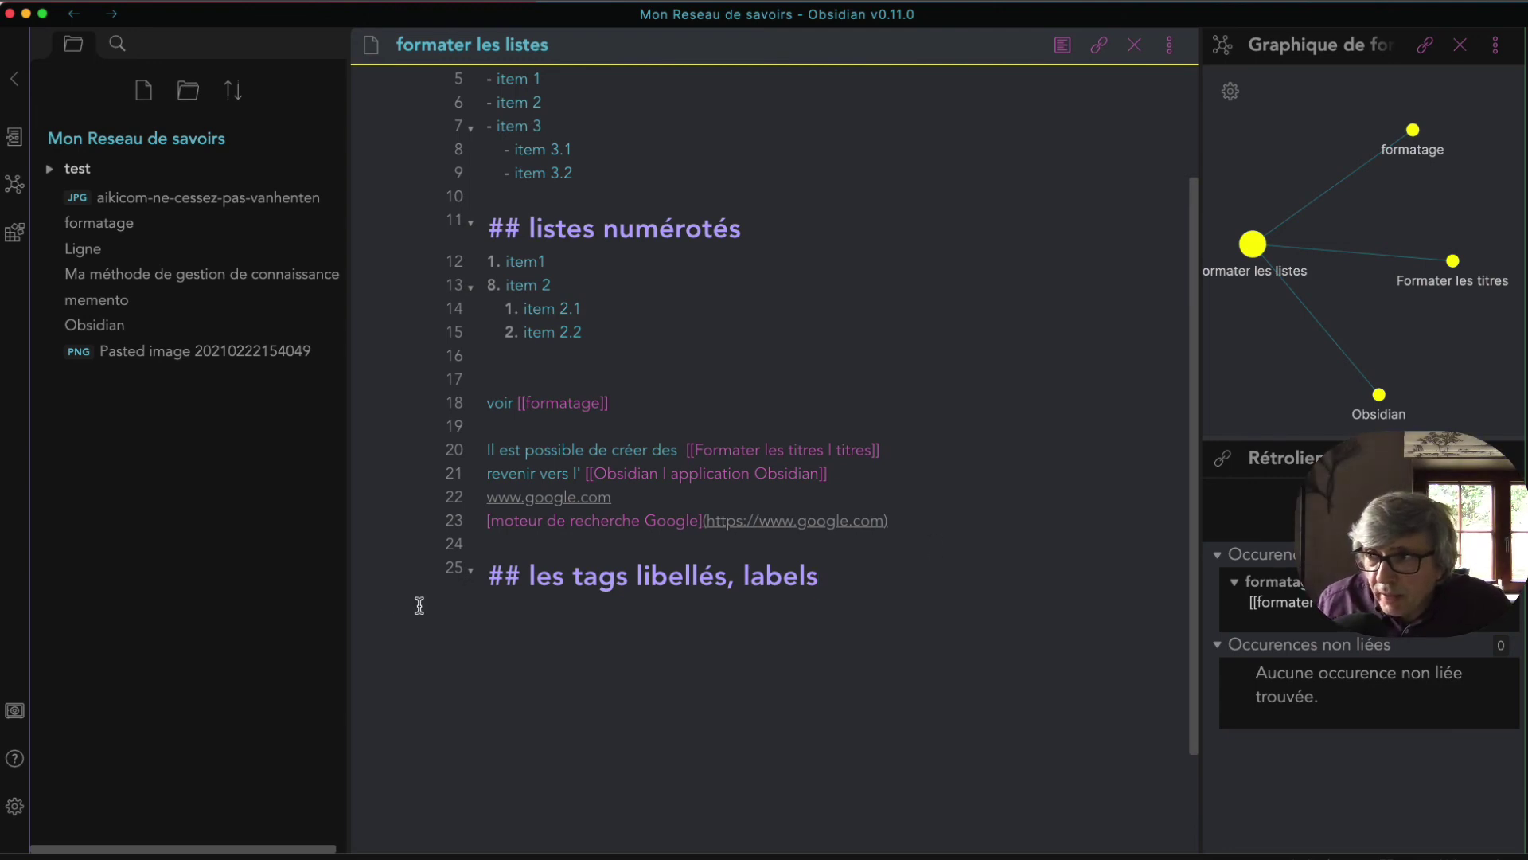
{"action": "left_click", "coordinate": [522, 576]}
{"action": "double_click", "coordinate": [523, 579]}
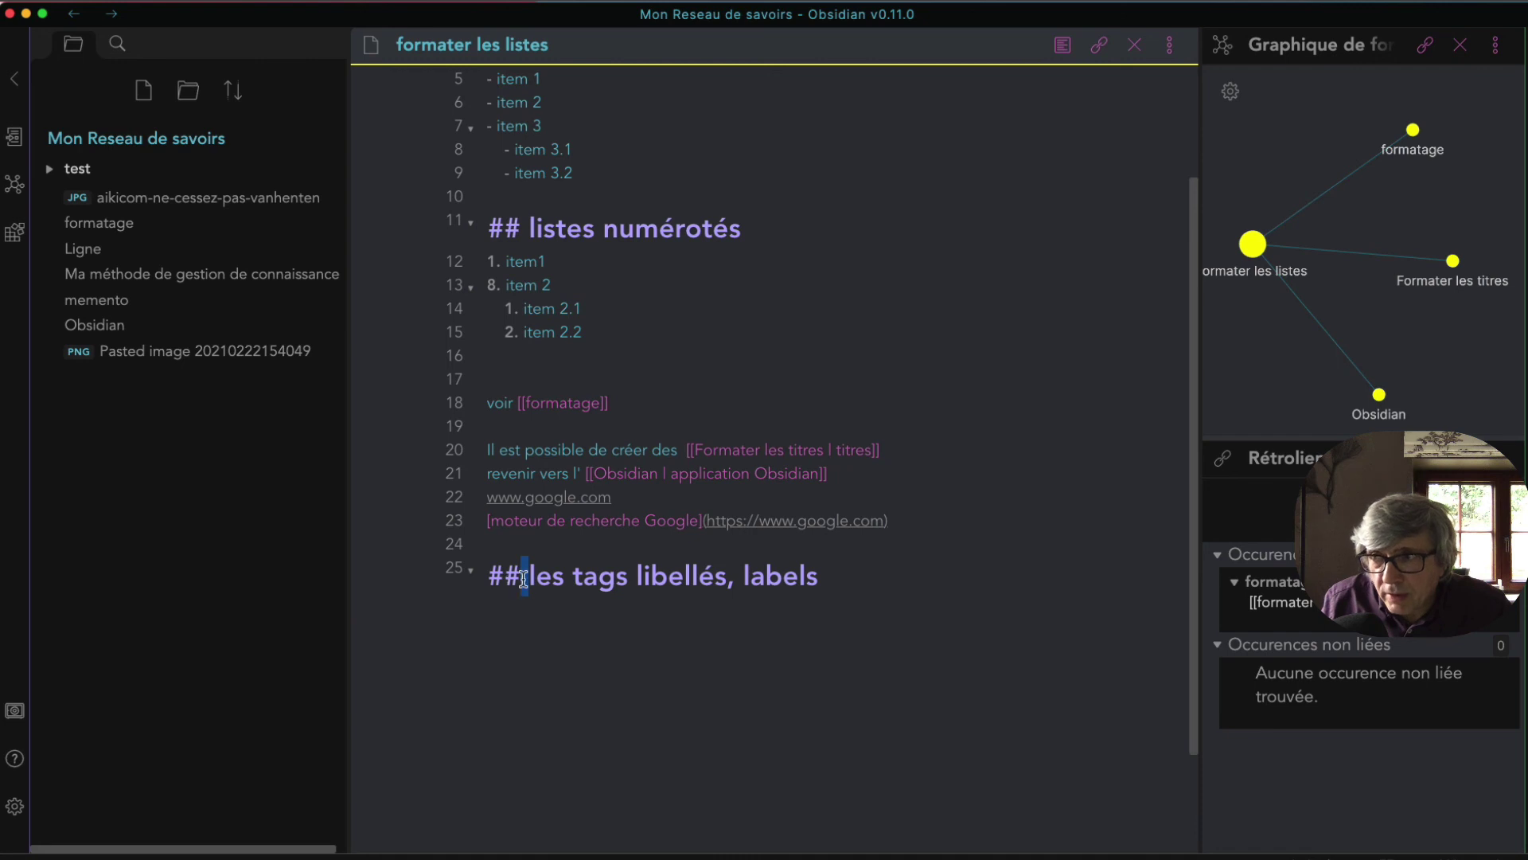
- Add the tags #provisoire and #psychologie on a new line below the "les tags libellés, labels" heading
{"action": "left_click", "coordinate": [831, 584]}
{"action": "key", "text": "Return"}
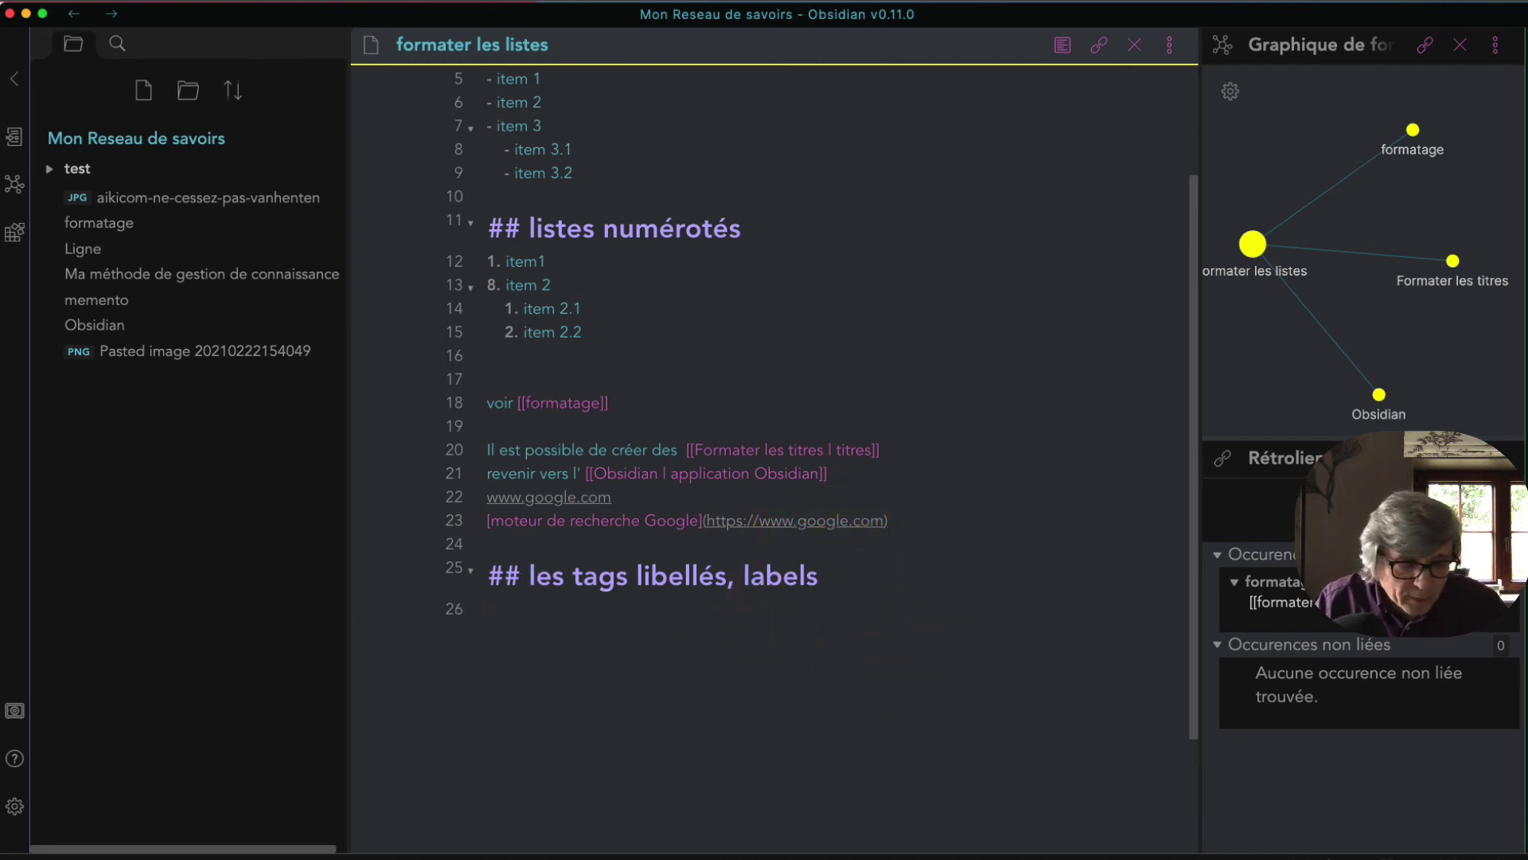
{"action": "type", "text": "#"}
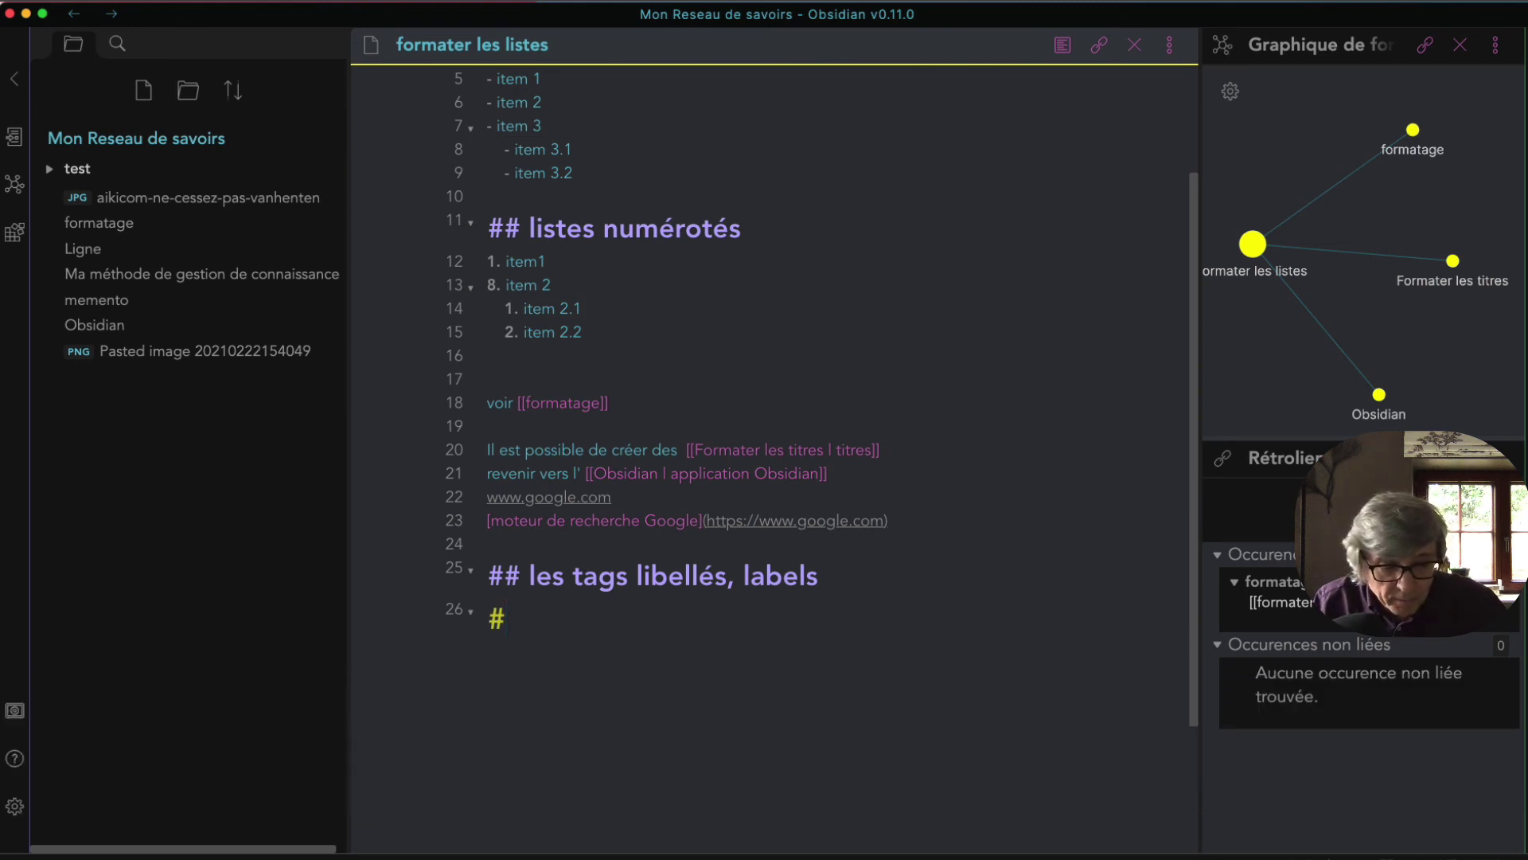
{"action": "type", "text": "provisoire"}
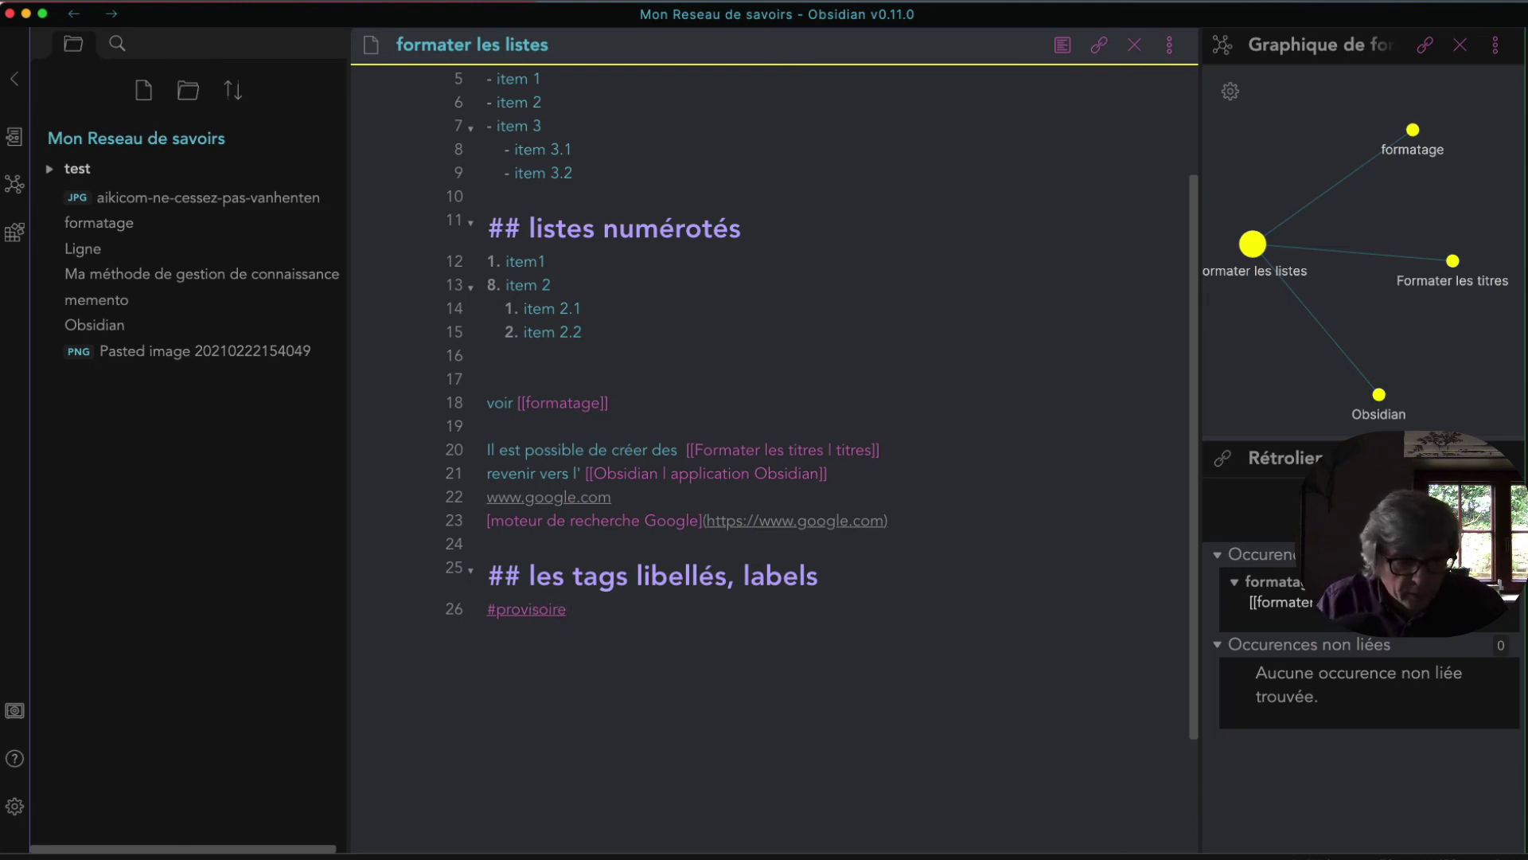
{"action": "type", "text": "#"}
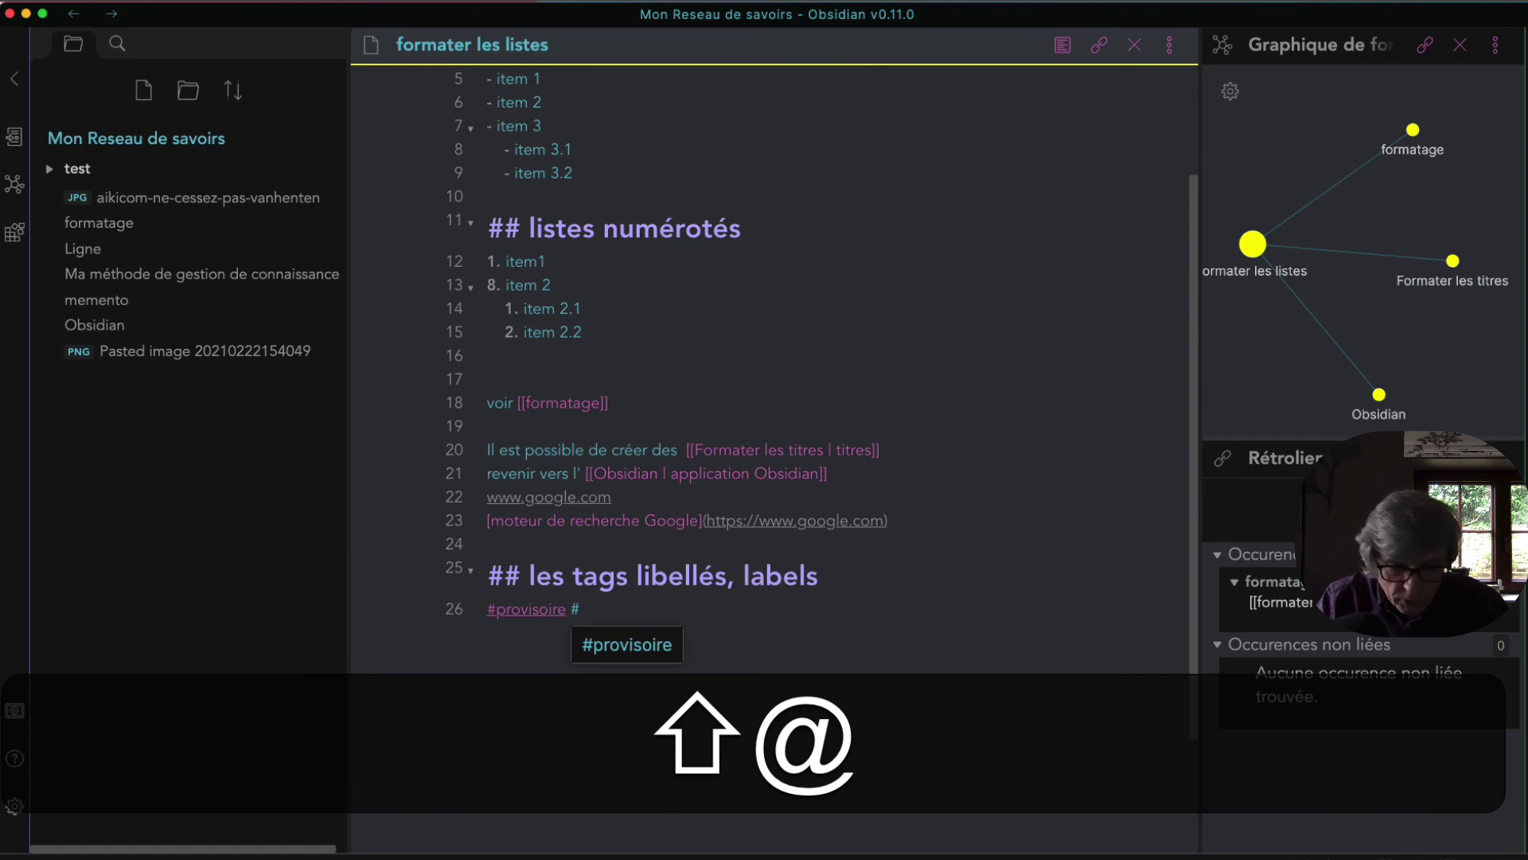
{"action": "type", "text": "psychologie"}
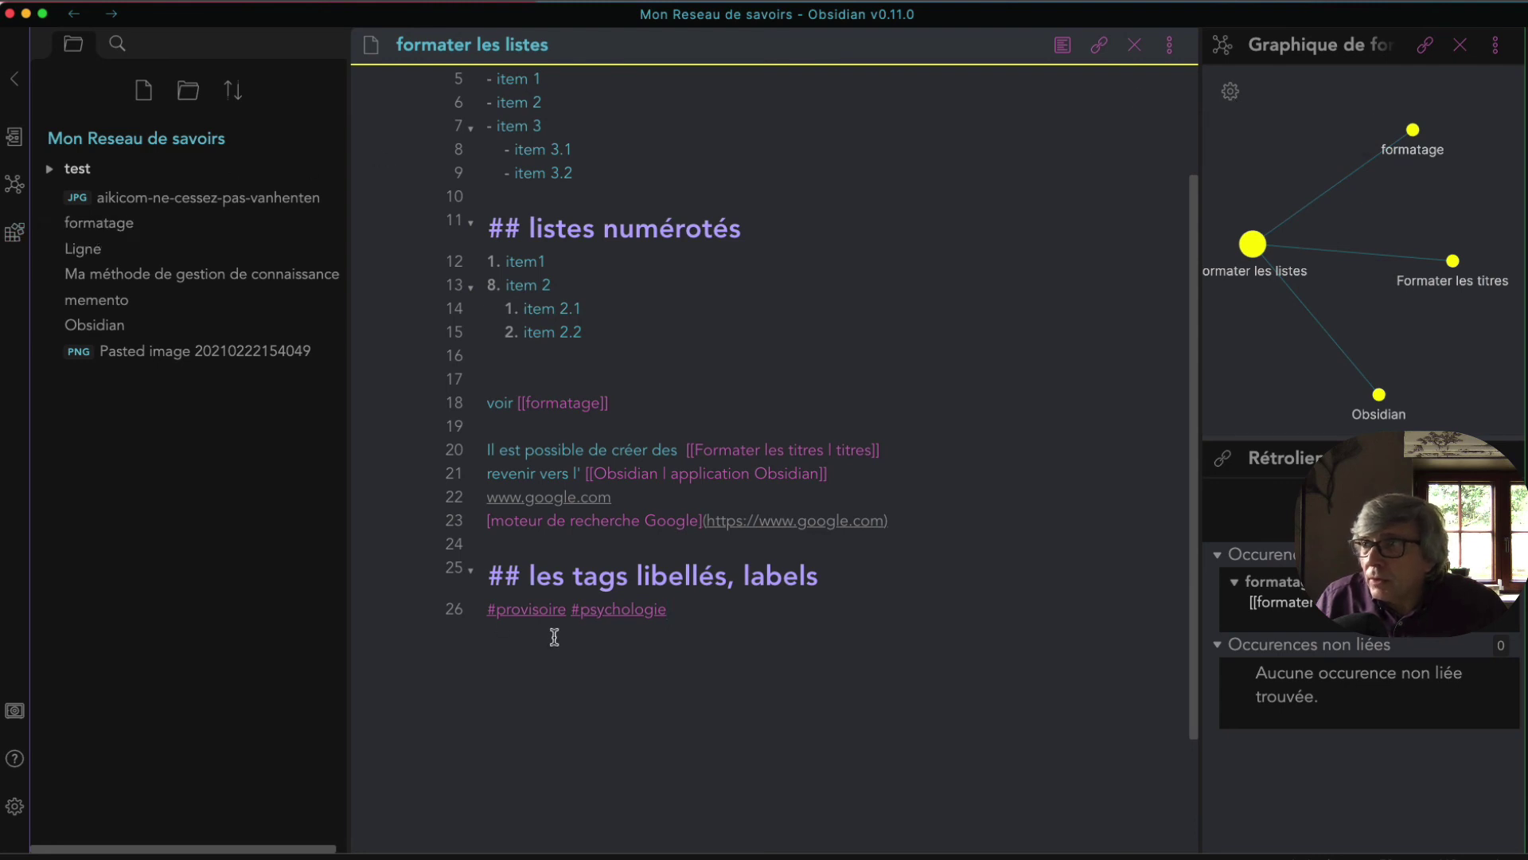
- Copy the #psychologie tag and open the "Formater les titres" note
{"action": "left_click_drag", "start_coordinate": [682, 613], "coordinate": [568, 613]}
{"action": "key", "text": "super+c"}
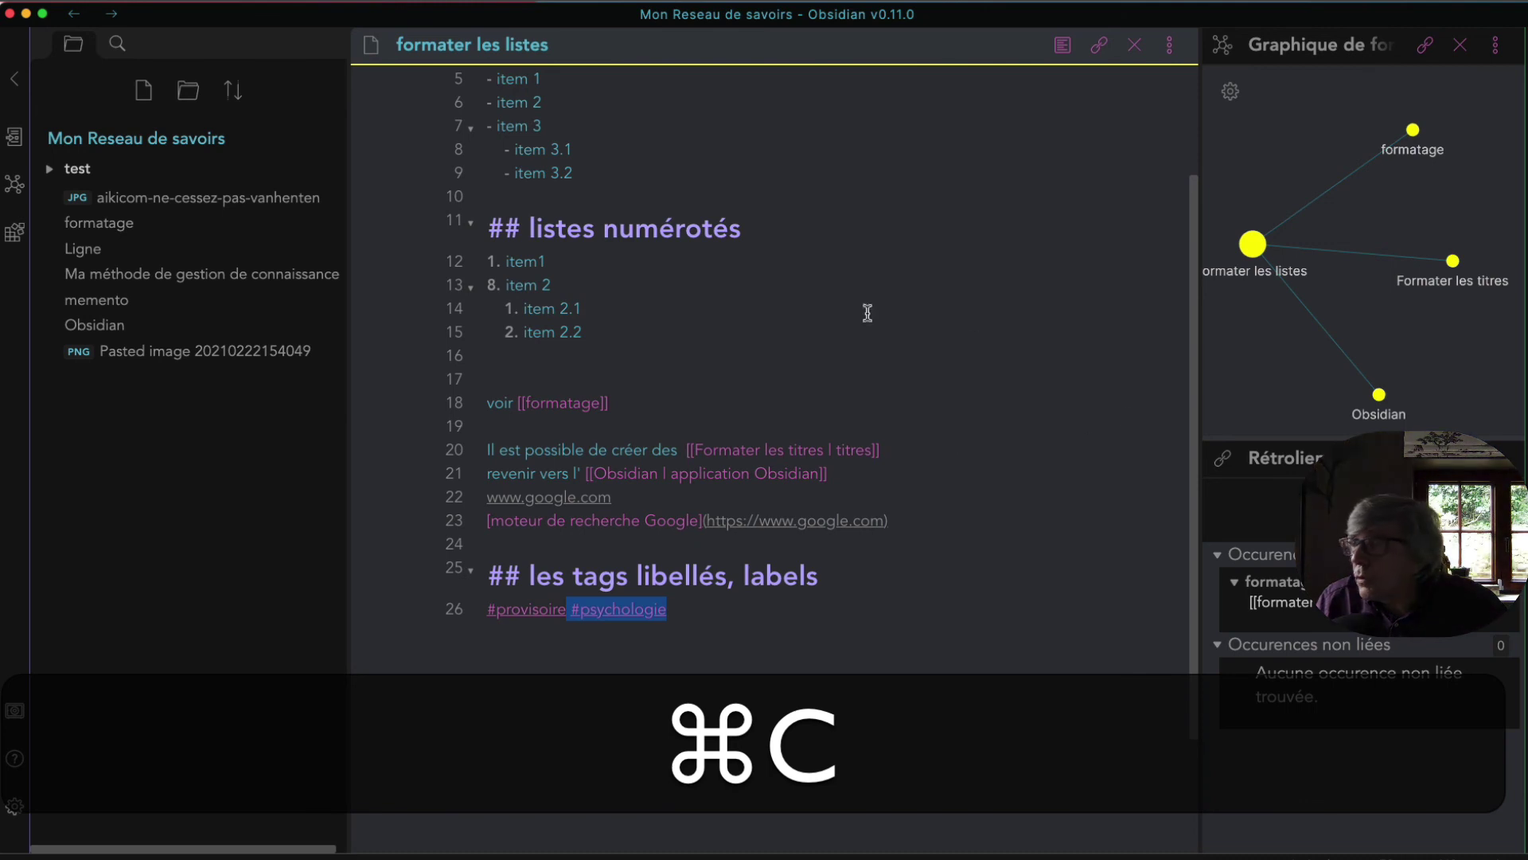
{"action": "left_click", "coordinate": [1452, 261]}
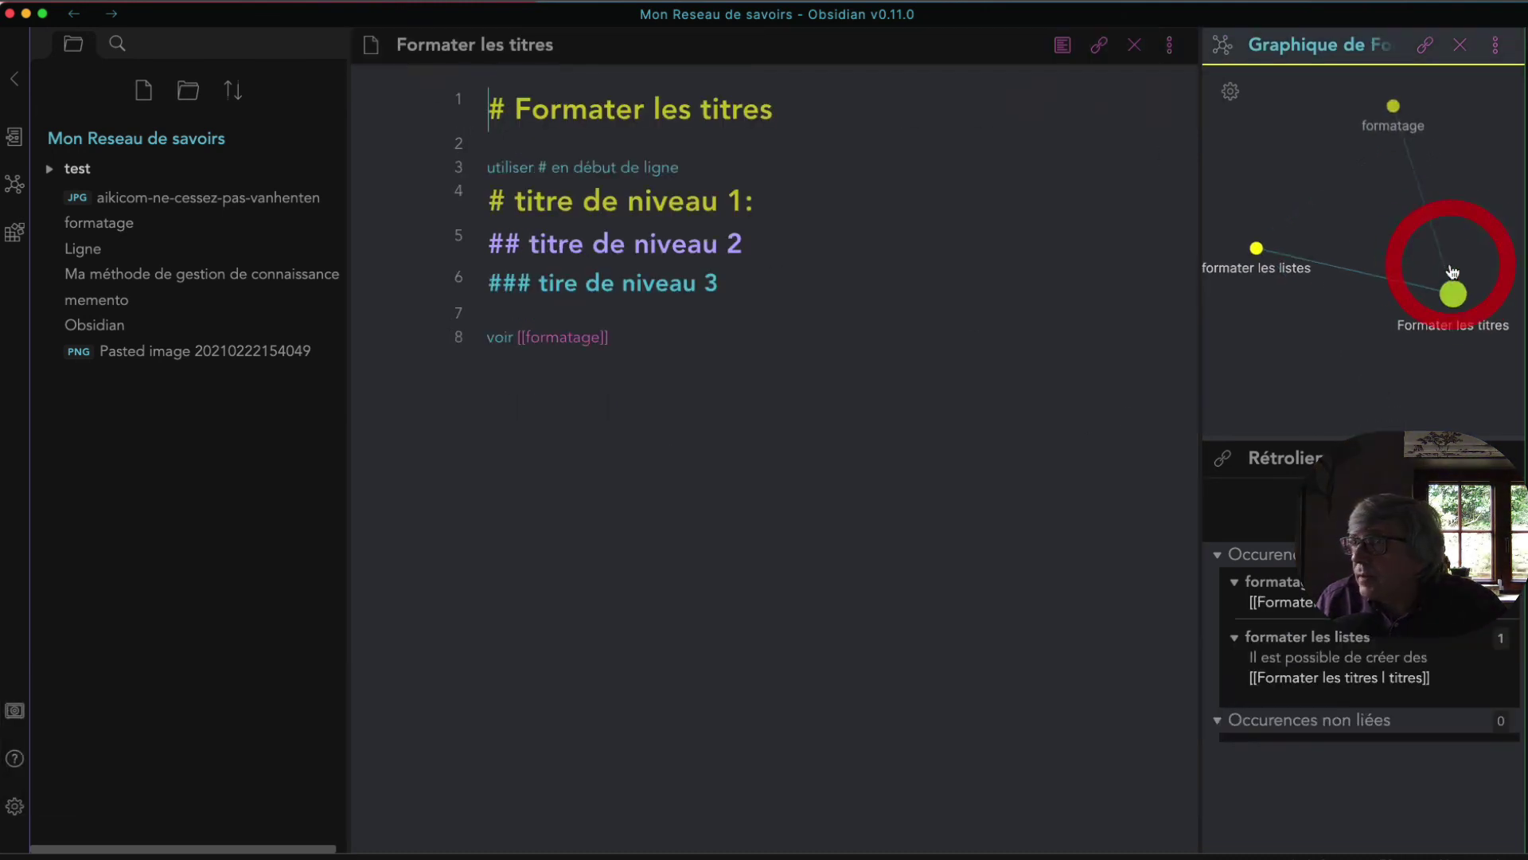
- Add the line "Tag: #psychologie" below the [[formatage]] link in the "Formater les titres" note, leaving a blank line between them
{"action": "left_click", "coordinate": [659, 340]}
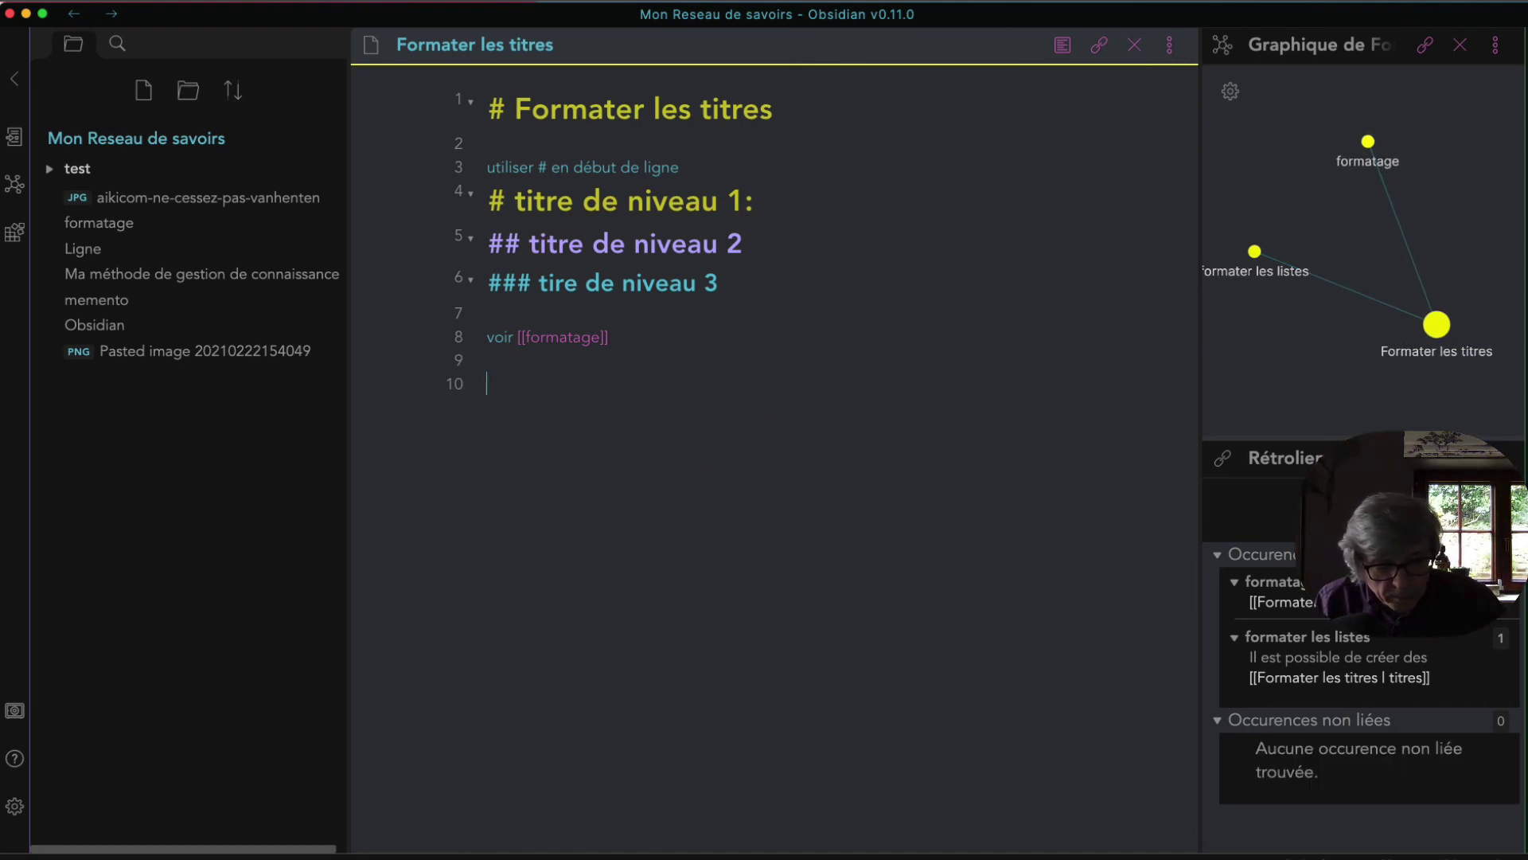
{"action": "type", "text": "Tagf"}
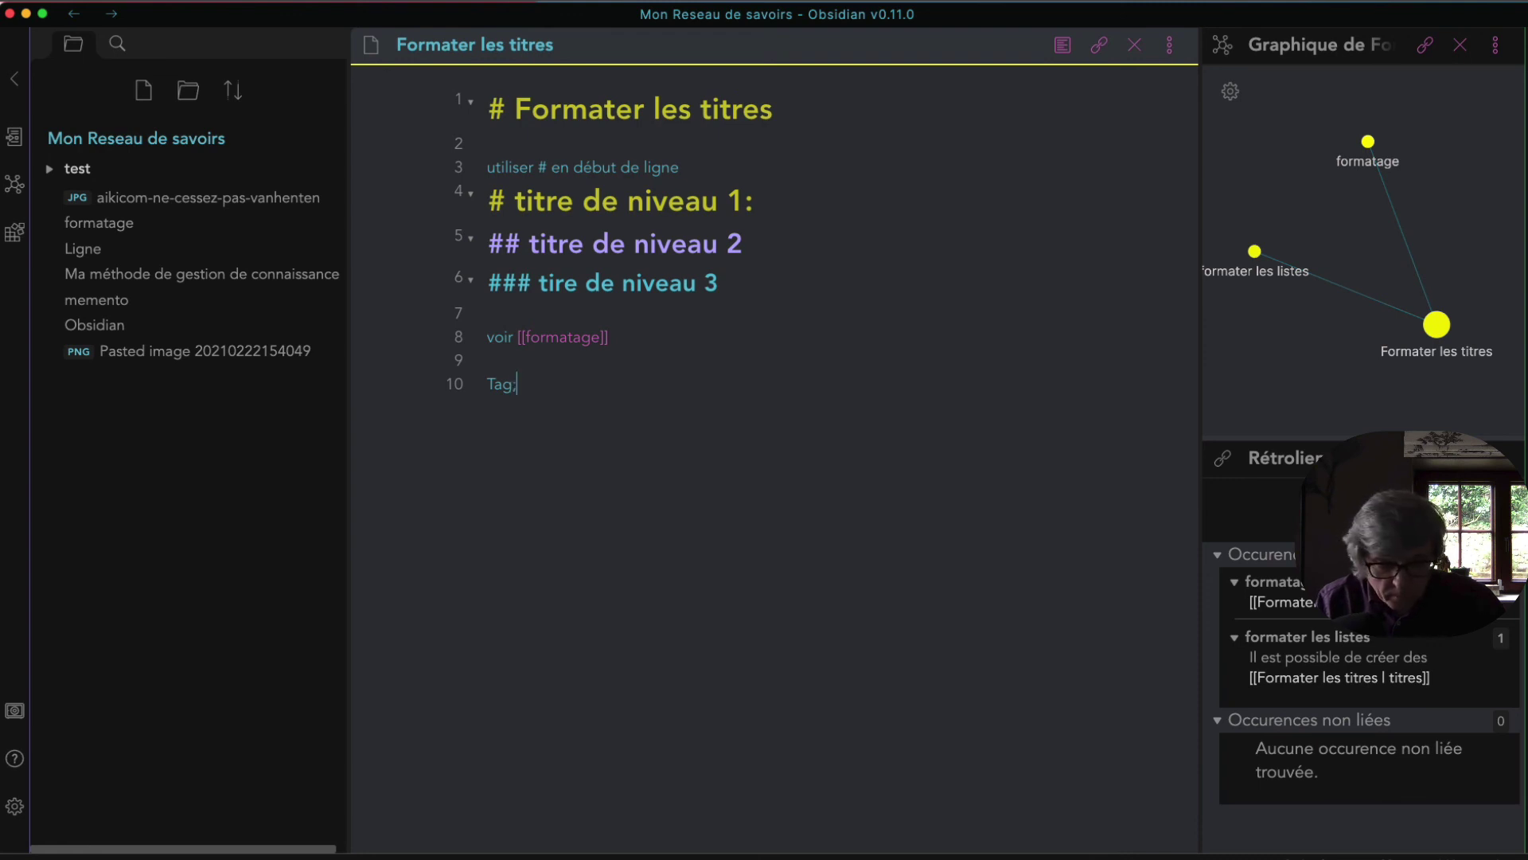
{"action": "type", "text": ":"}
{"action": "key", "text": "super+v"}
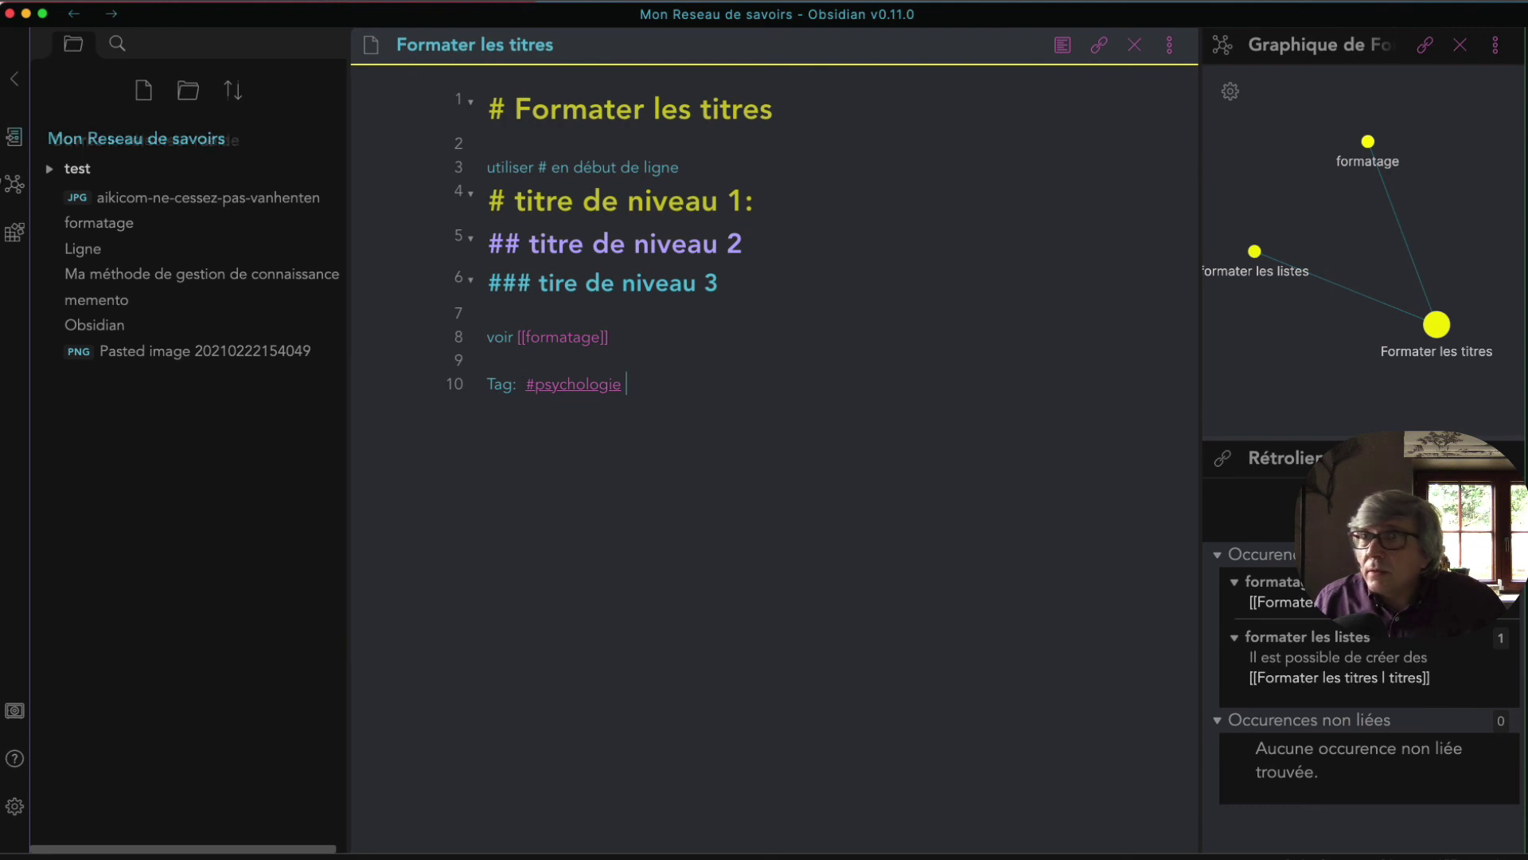
- Open the vault's graph view and turn on direction arrows (Flèches) for its links
{"action": "left_click", "coordinate": [14, 184]}
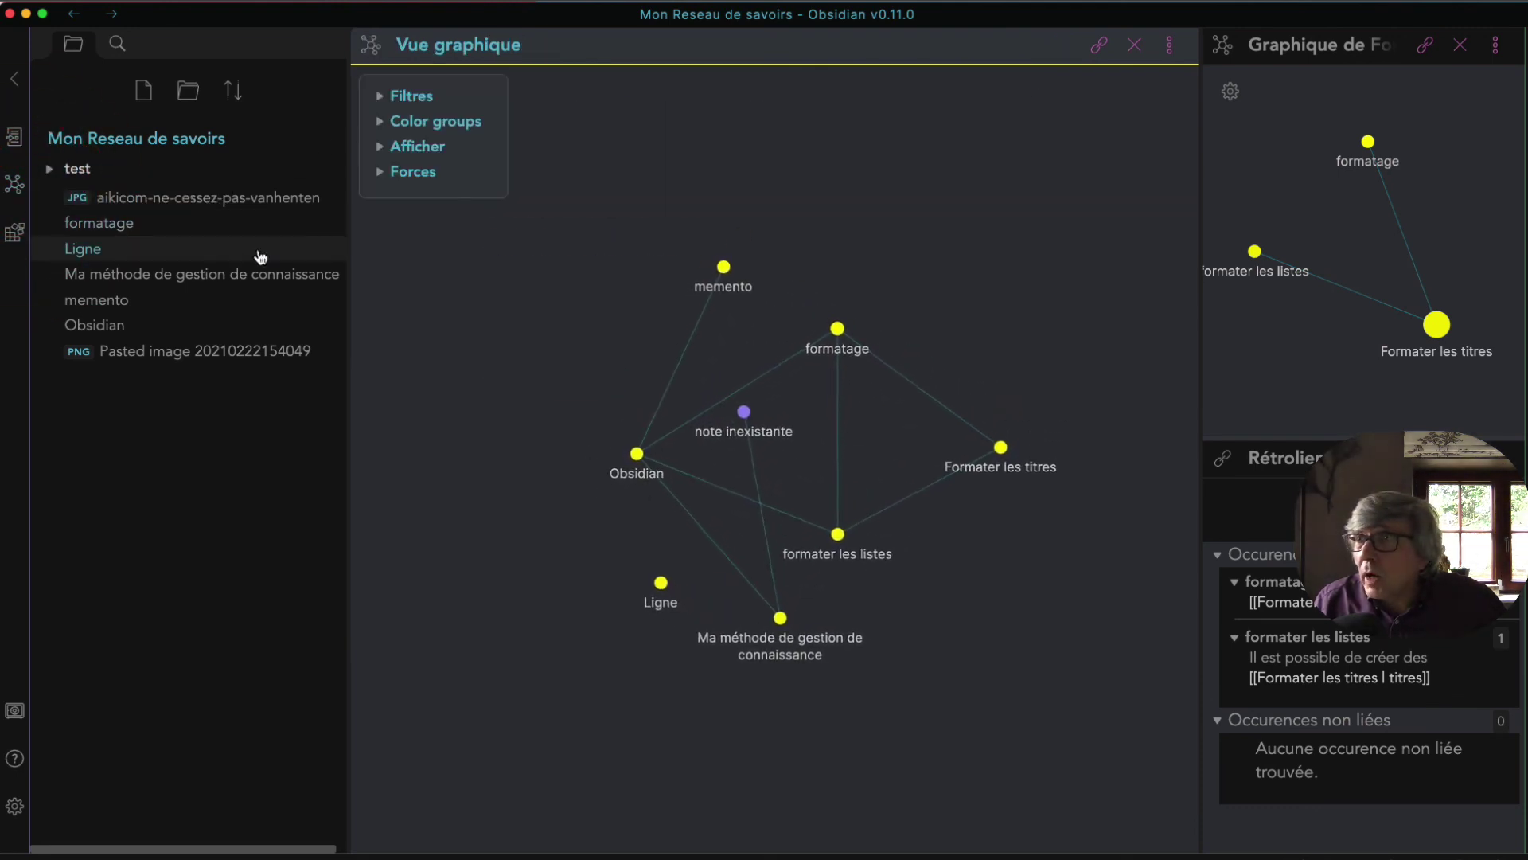
{"action": "left_click", "coordinate": [381, 150]}
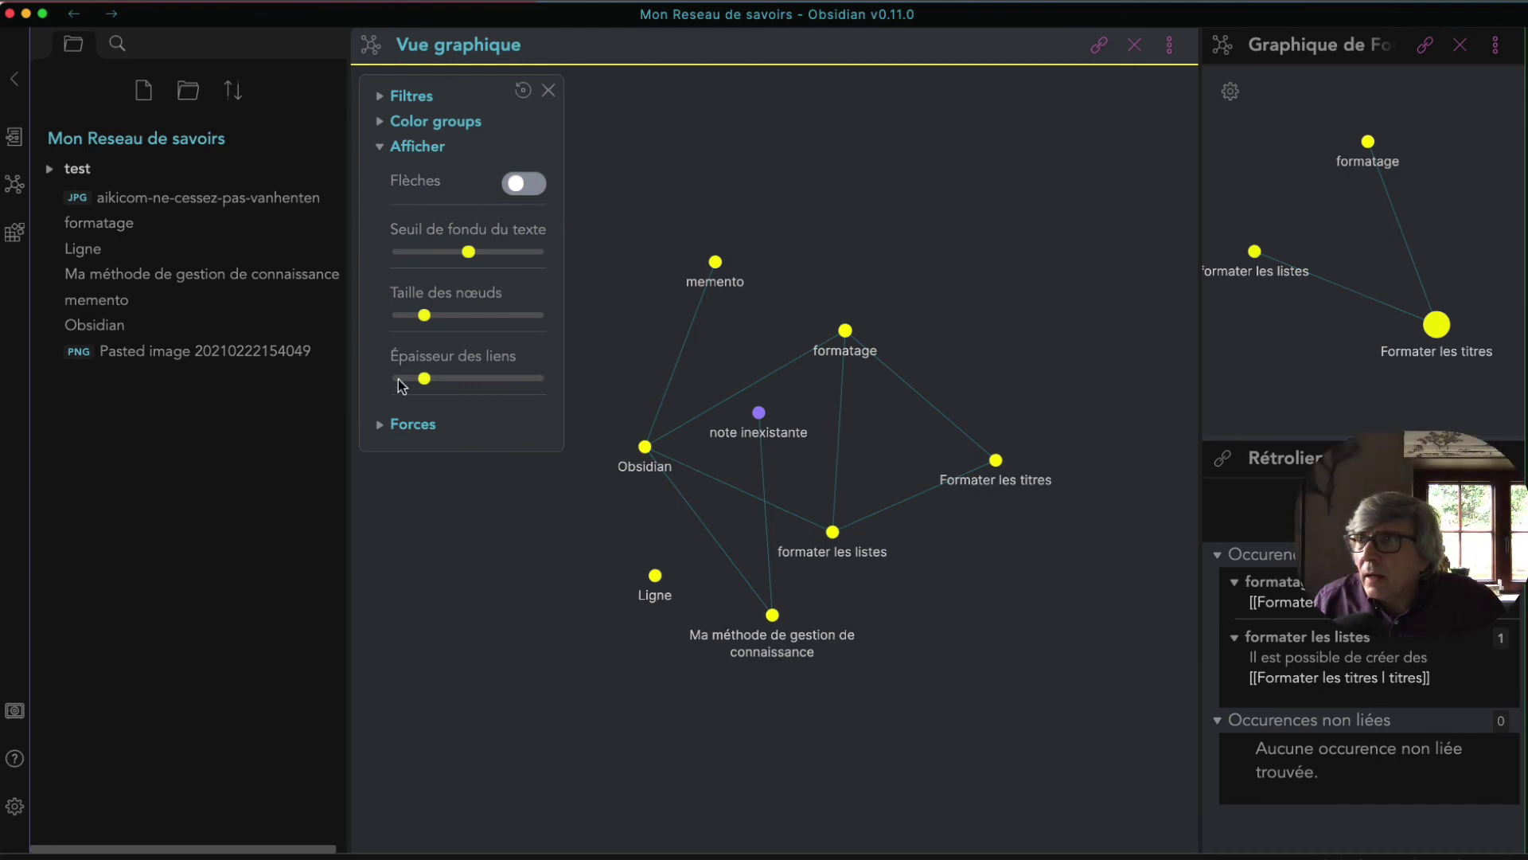
{"action": "left_click", "coordinate": [538, 193]}
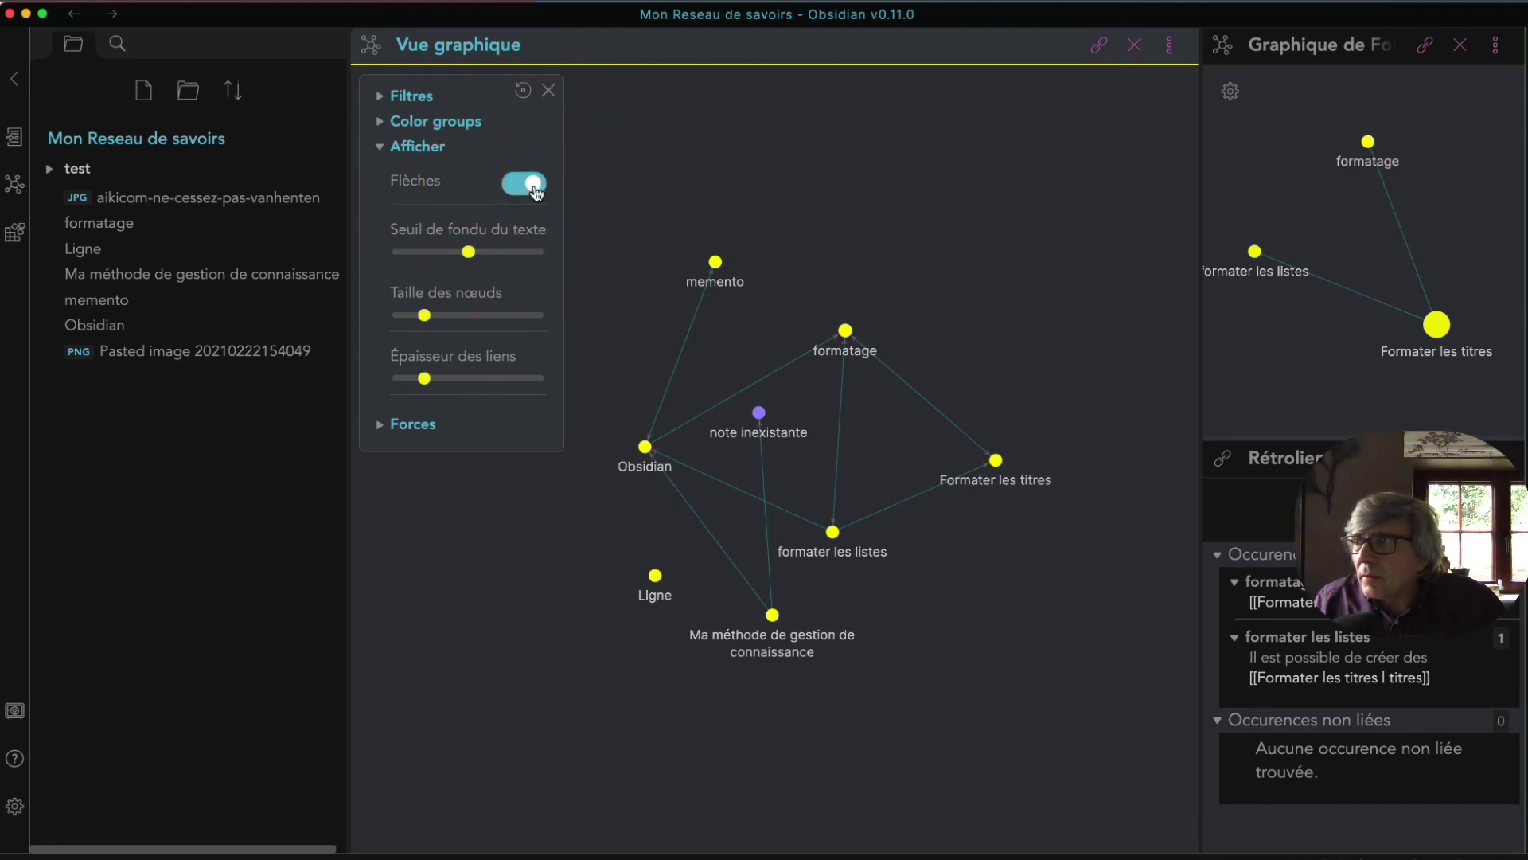
{"action": "left_click", "coordinate": [535, 190]}
{"action": "left_click", "coordinate": [535, 189]}
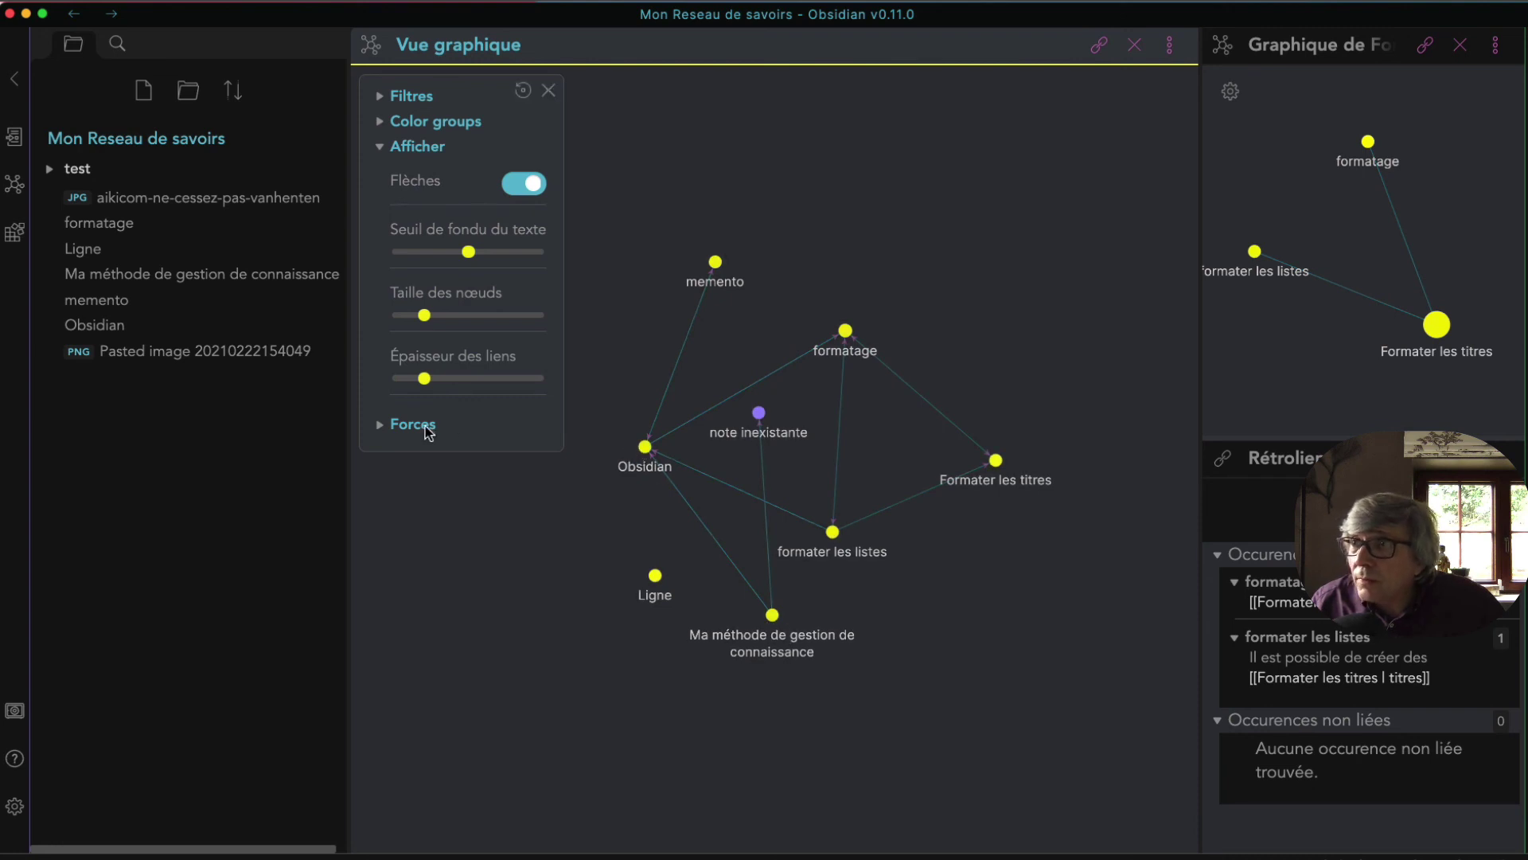
- Adjust the graph's forces by raising the central and repulsion forces and shortening the link distance
{"action": "left_click", "coordinate": [381, 425]}
{"action": "left_click_drag", "start_coordinate": [478, 482], "coordinate": [495, 481]}
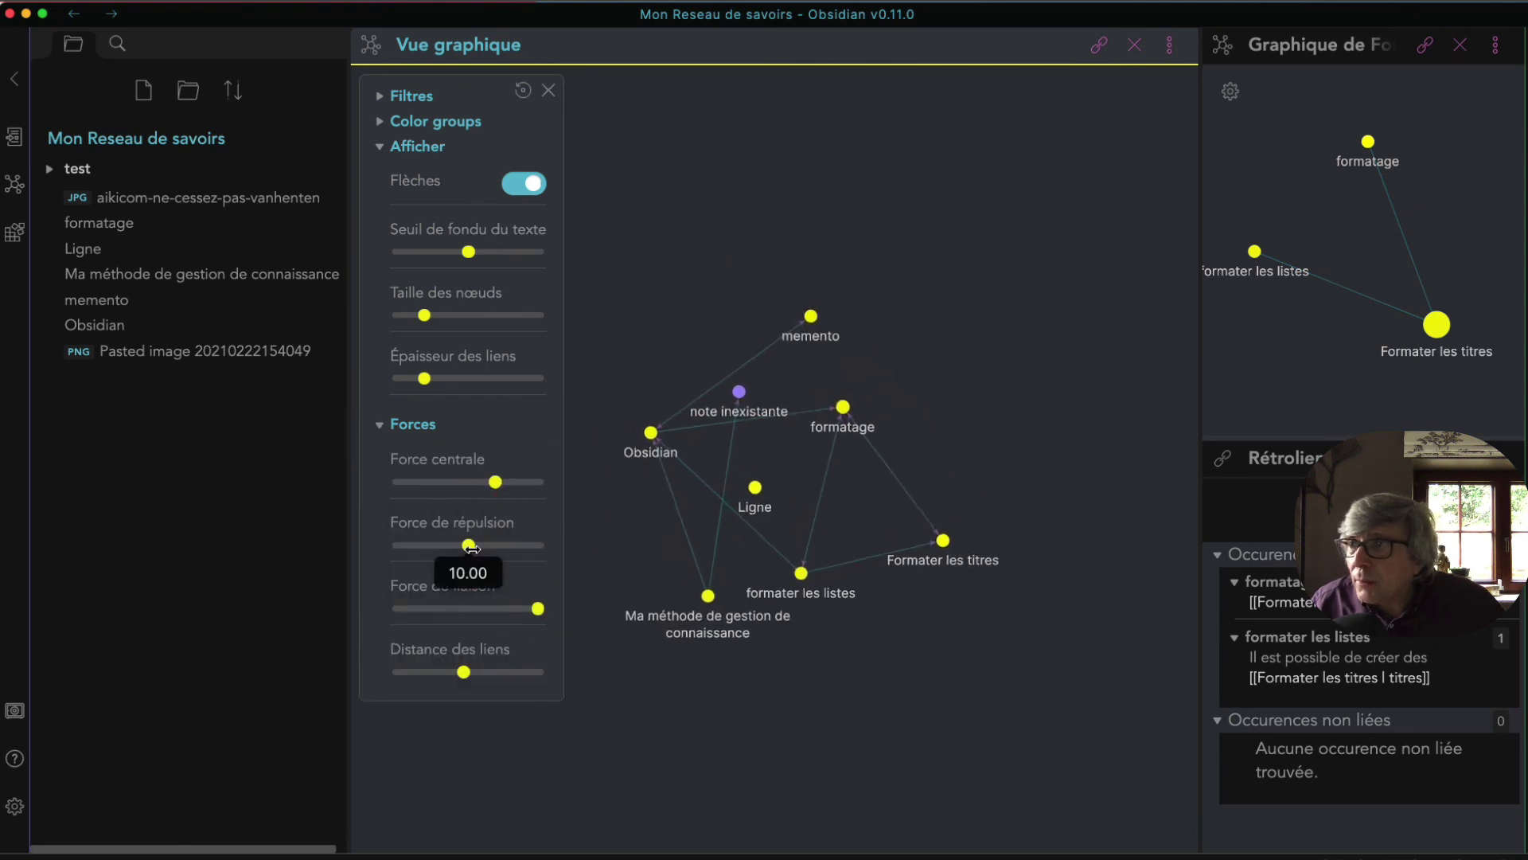
{"action": "left_click_drag", "start_coordinate": [471, 546], "coordinate": [503, 546]}
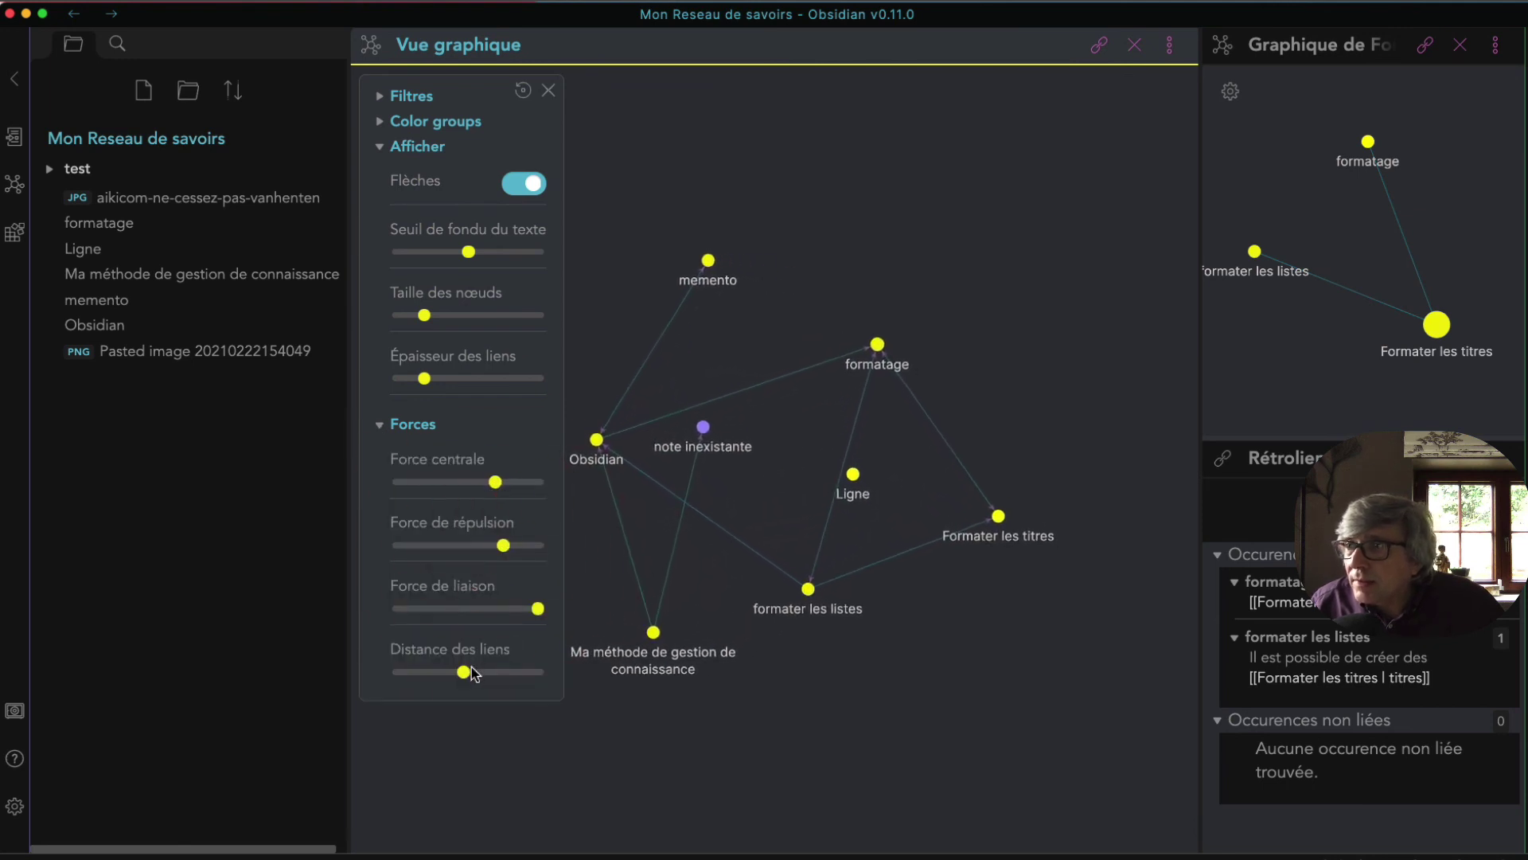
{"action": "left_click_drag", "start_coordinate": [475, 673], "coordinate": [420, 668]}
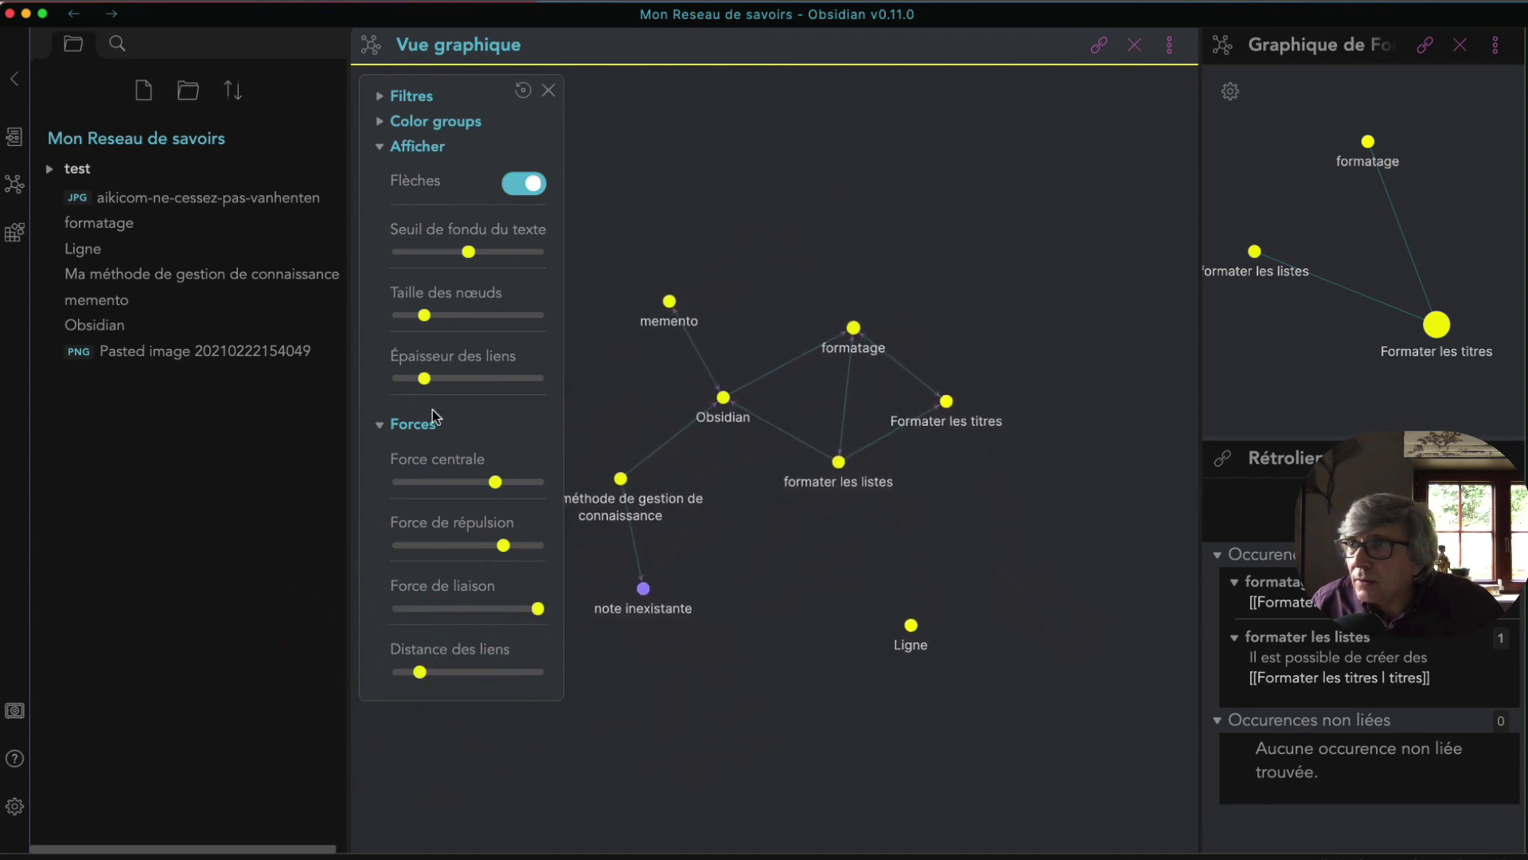
- Thicken the graph's links noticeably and increase the node size slightly
{"action": "left_click_drag", "start_coordinate": [425, 378], "coordinate": [484, 379]}
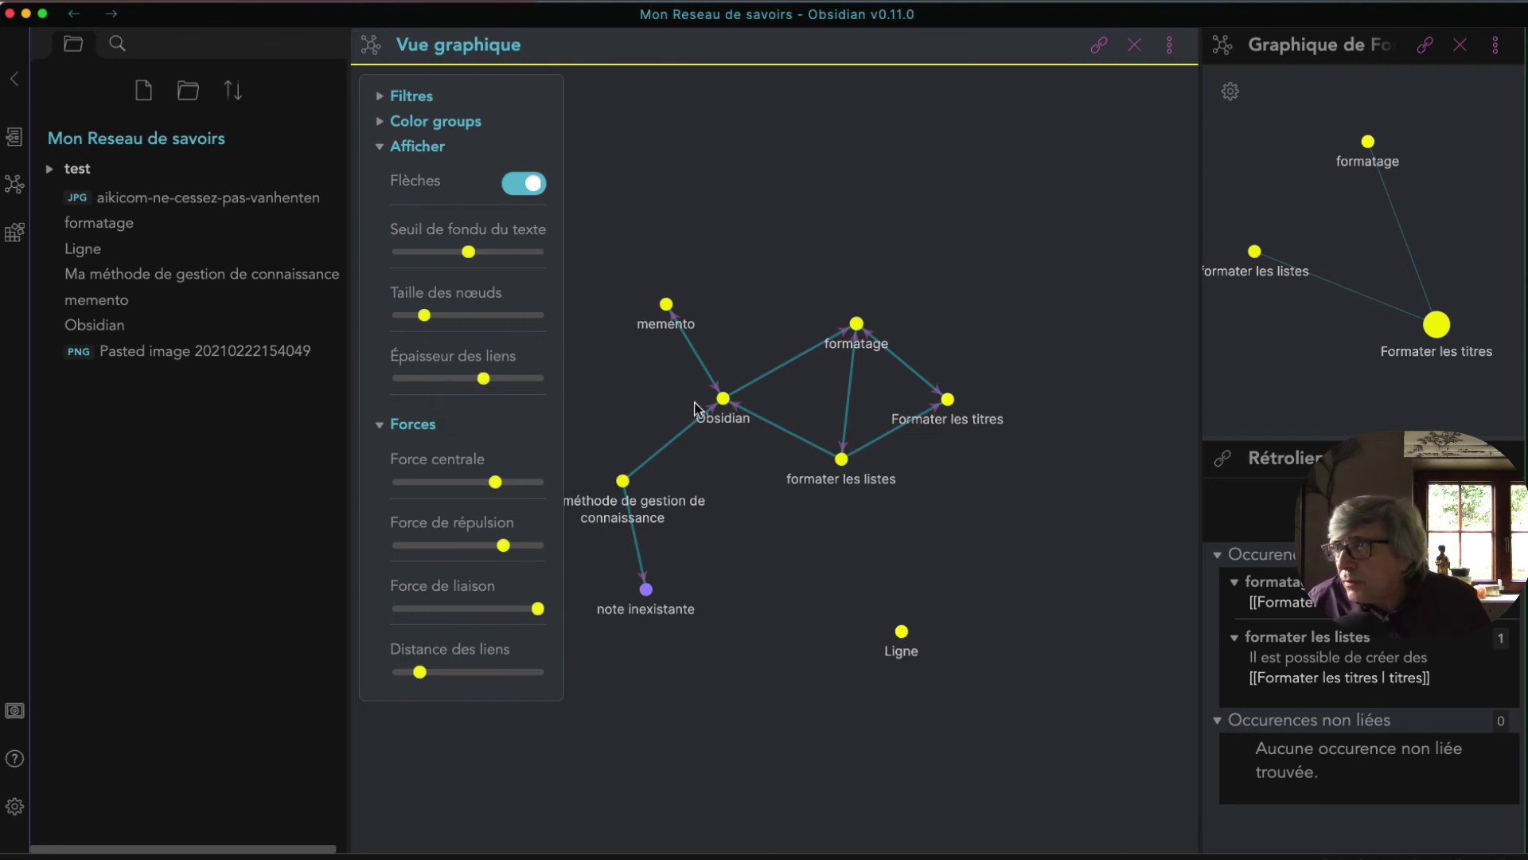
{"action": "mouse_move", "coordinate": [424, 320]}
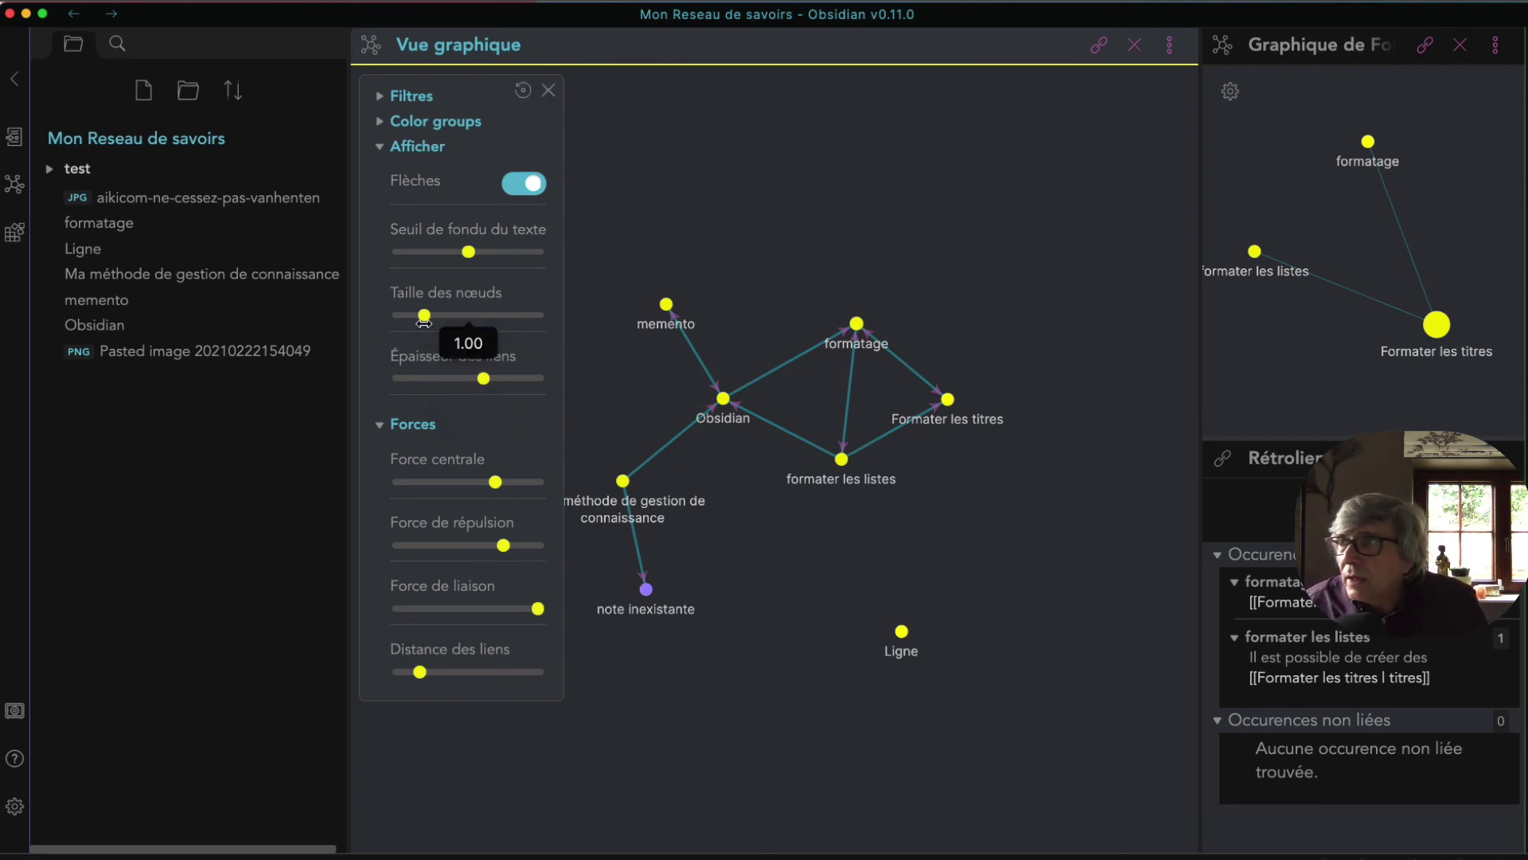
{"action": "mouse_move", "coordinate": [424, 321]}
{"action": "left_mouse_down"}
{"action": "mouse_move", "coordinate": [469, 322]}
{"action": "mouse_move", "coordinate": [428, 324]}
{"action": "left_mouse_up"}
{"action": "mouse_move", "coordinate": [469, 253]}
{"action": "left_mouse_down"}
{"action": "mouse_move", "coordinate": [381, 253]}
{"action": "mouse_move", "coordinate": [554, 268]}
{"action": "mouse_move", "coordinate": [426, 269]}
{"action": "mouse_move", "coordinate": [519, 269]}
{"action": "mouse_move", "coordinate": [469, 270]}
{"action": "left_mouse_up"}
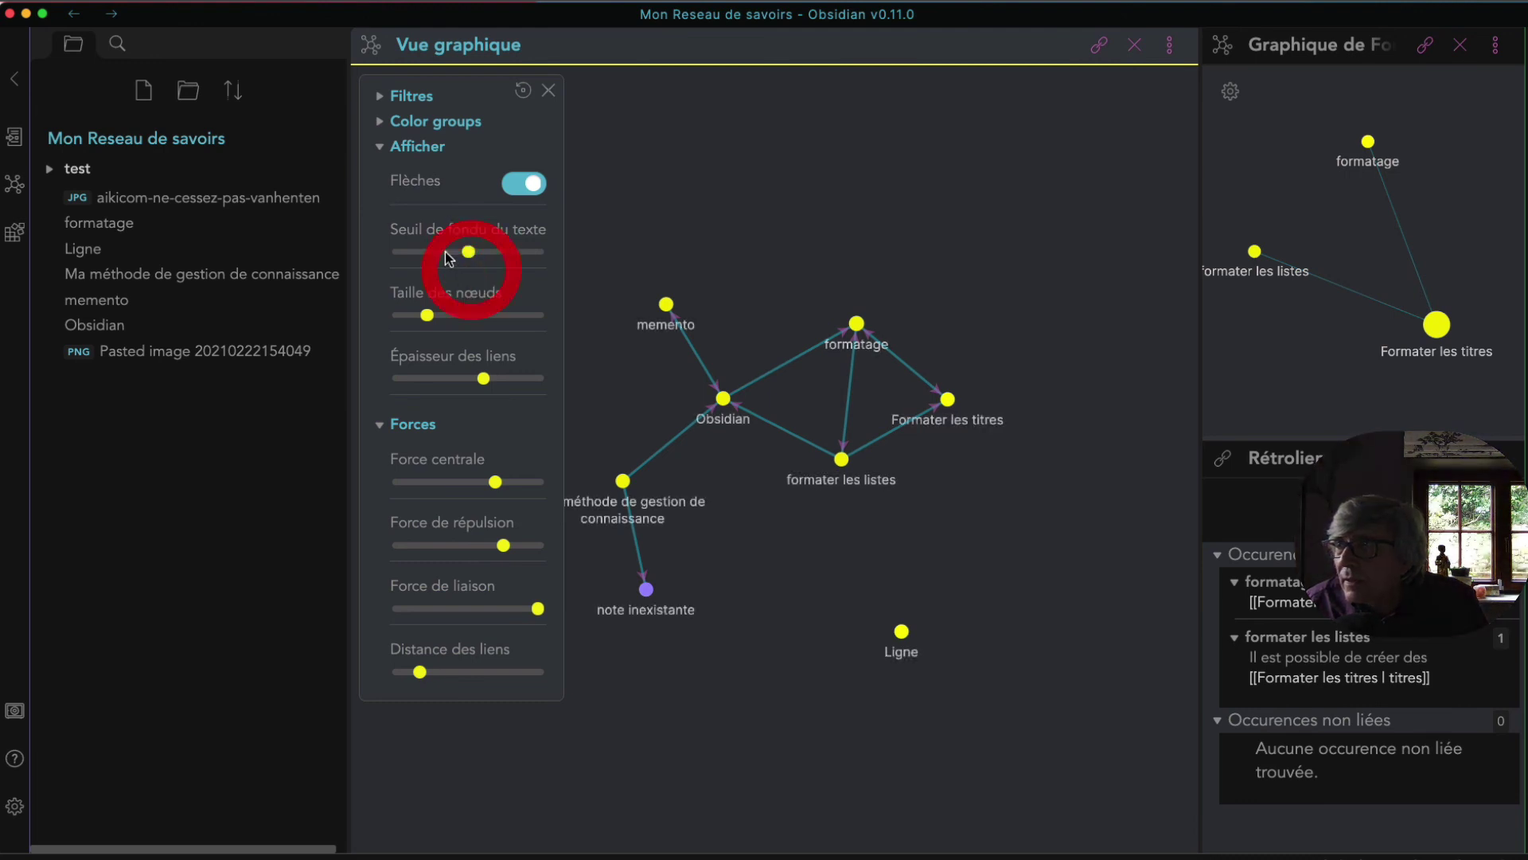
- Show tags in the graph, close its settings, and pull the #psychologie and #provisoire nodes to rearrange the layout
{"action": "left_click", "coordinate": [380, 98]}
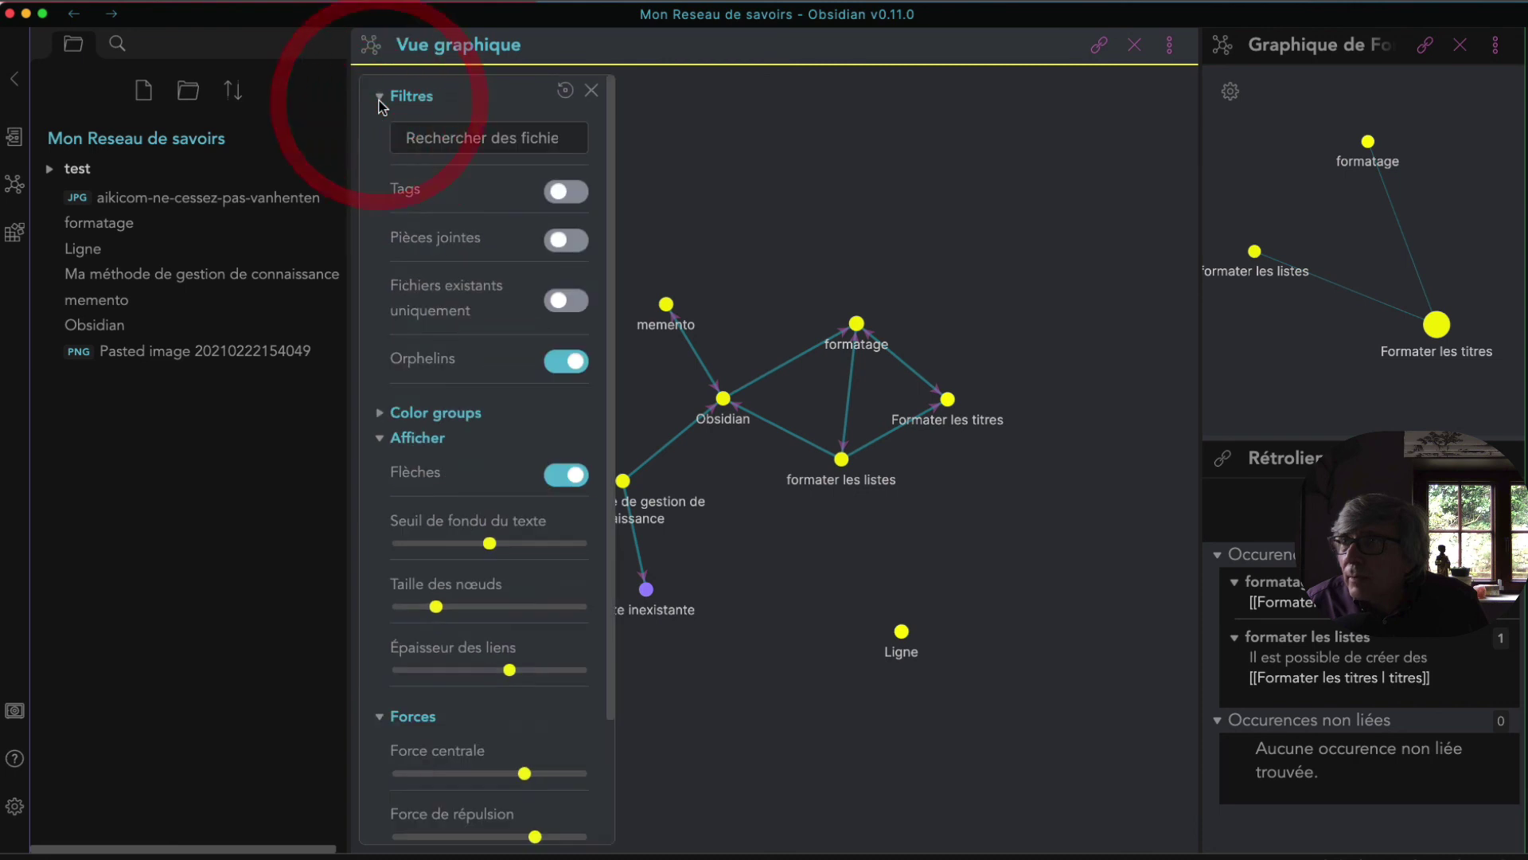
{"action": "left_click", "coordinate": [576, 199]}
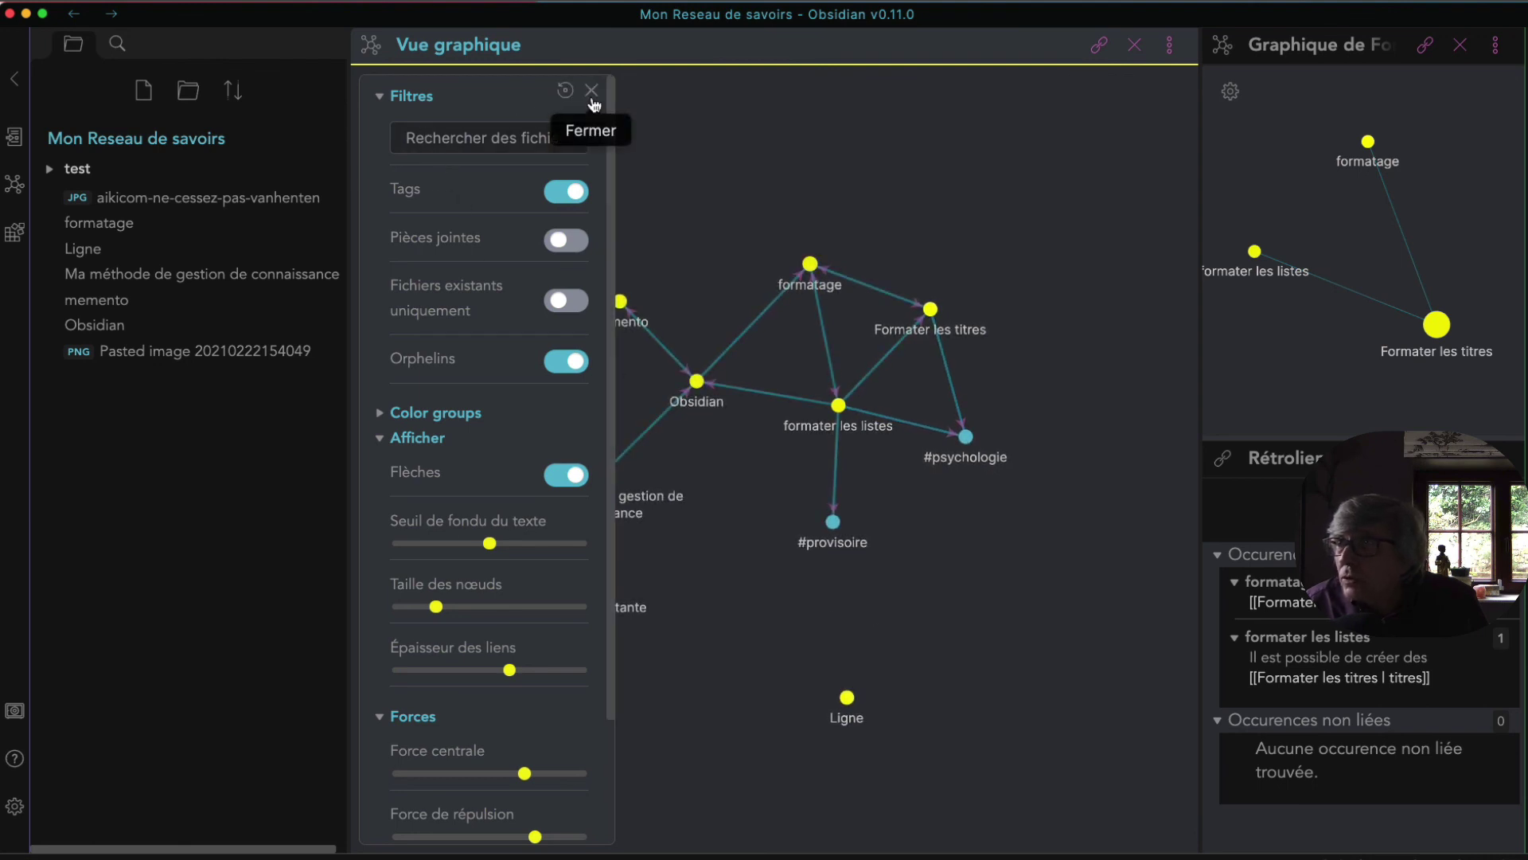
{"action": "left_click", "coordinate": [591, 90]}
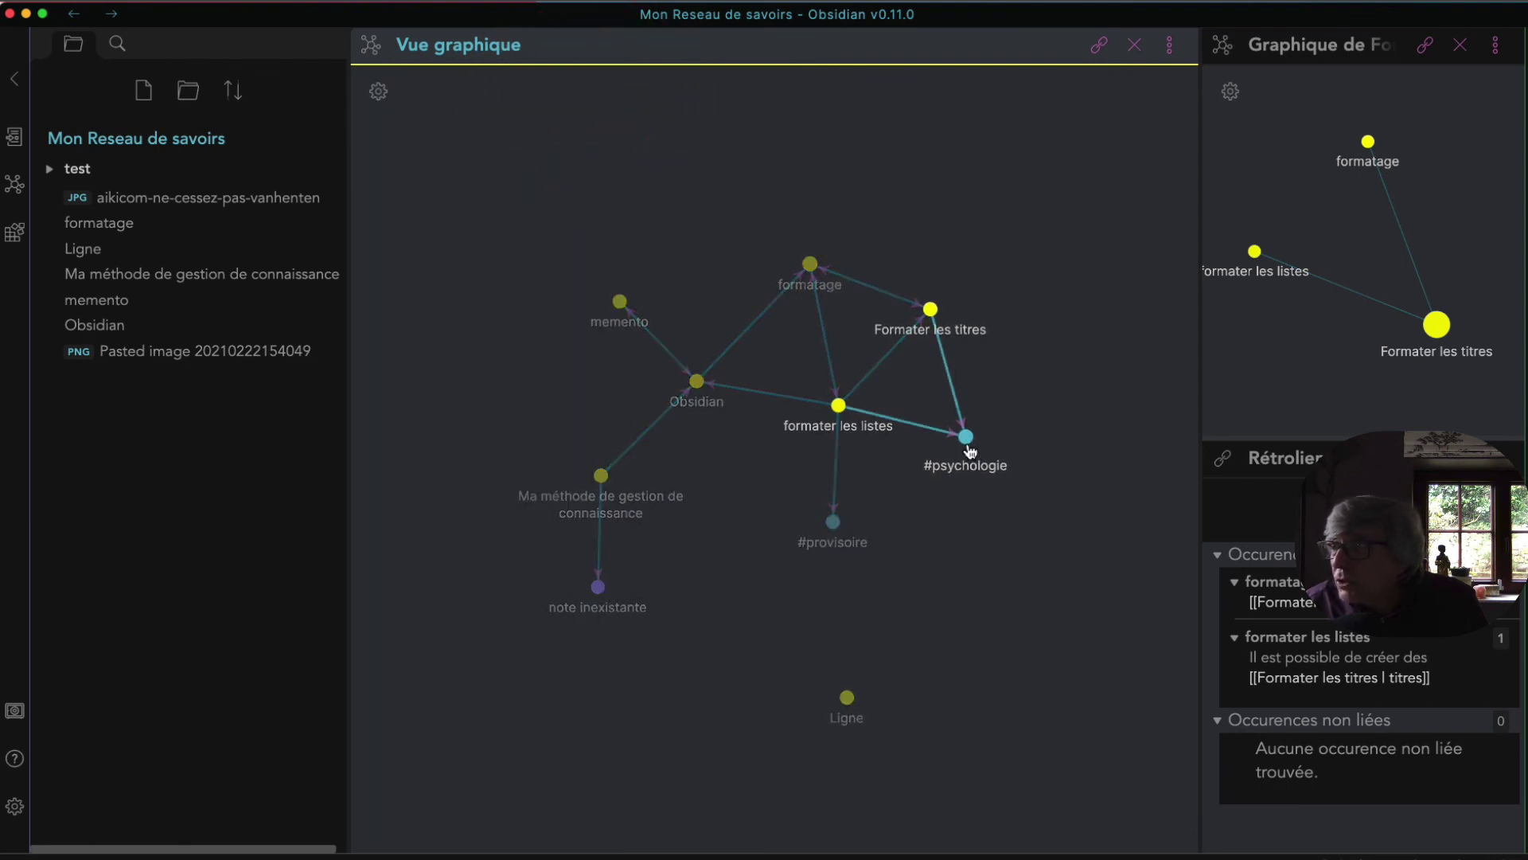
{"action": "left_click_drag", "start_coordinate": [971, 449], "coordinate": [959, 727]}
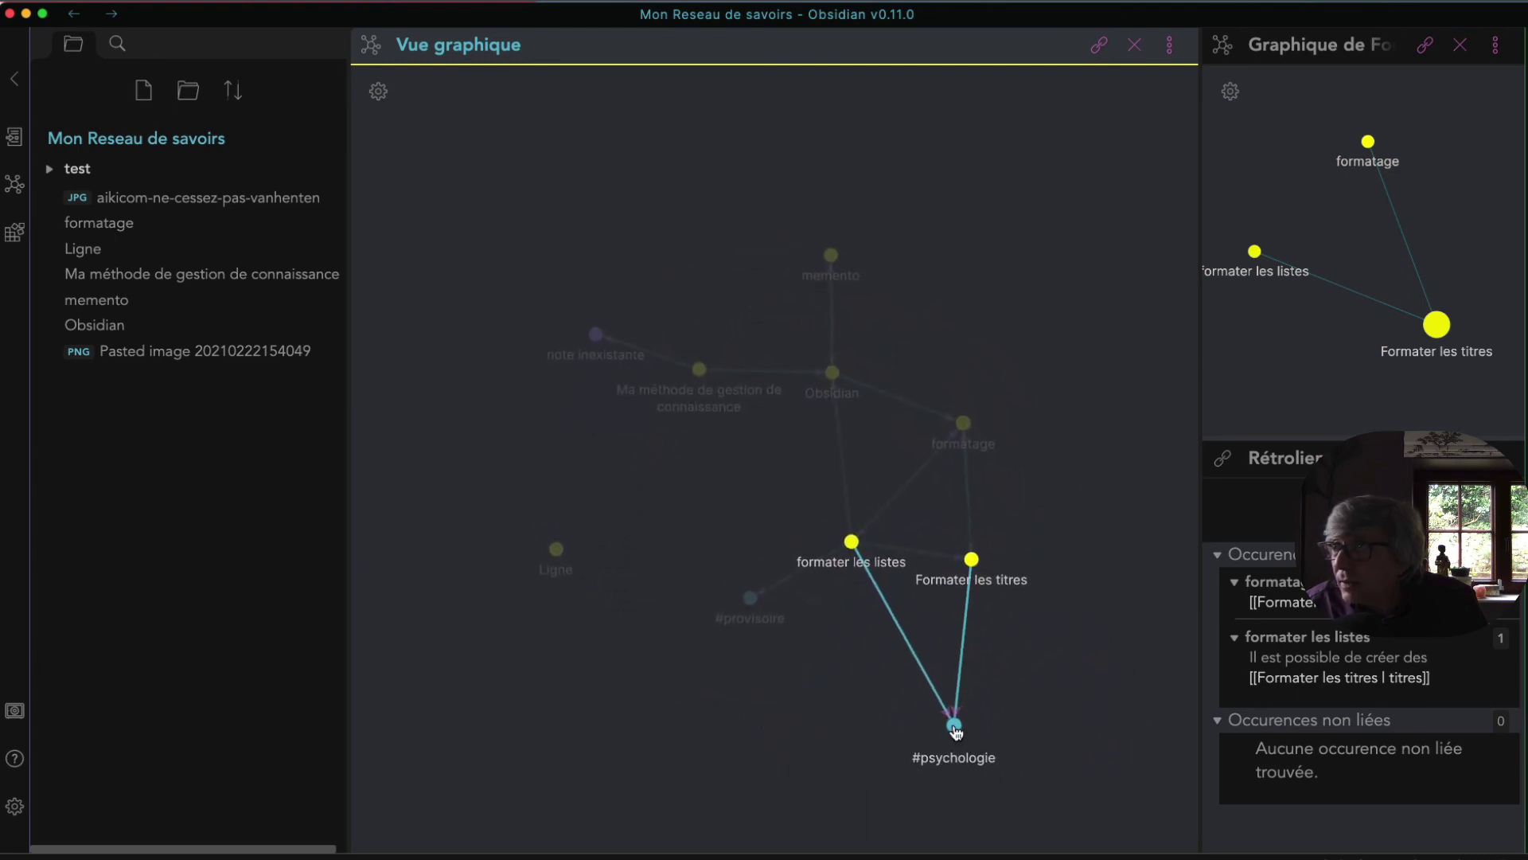
{"action": "left_click_drag", "start_coordinate": [758, 575], "coordinate": [566, 475]}
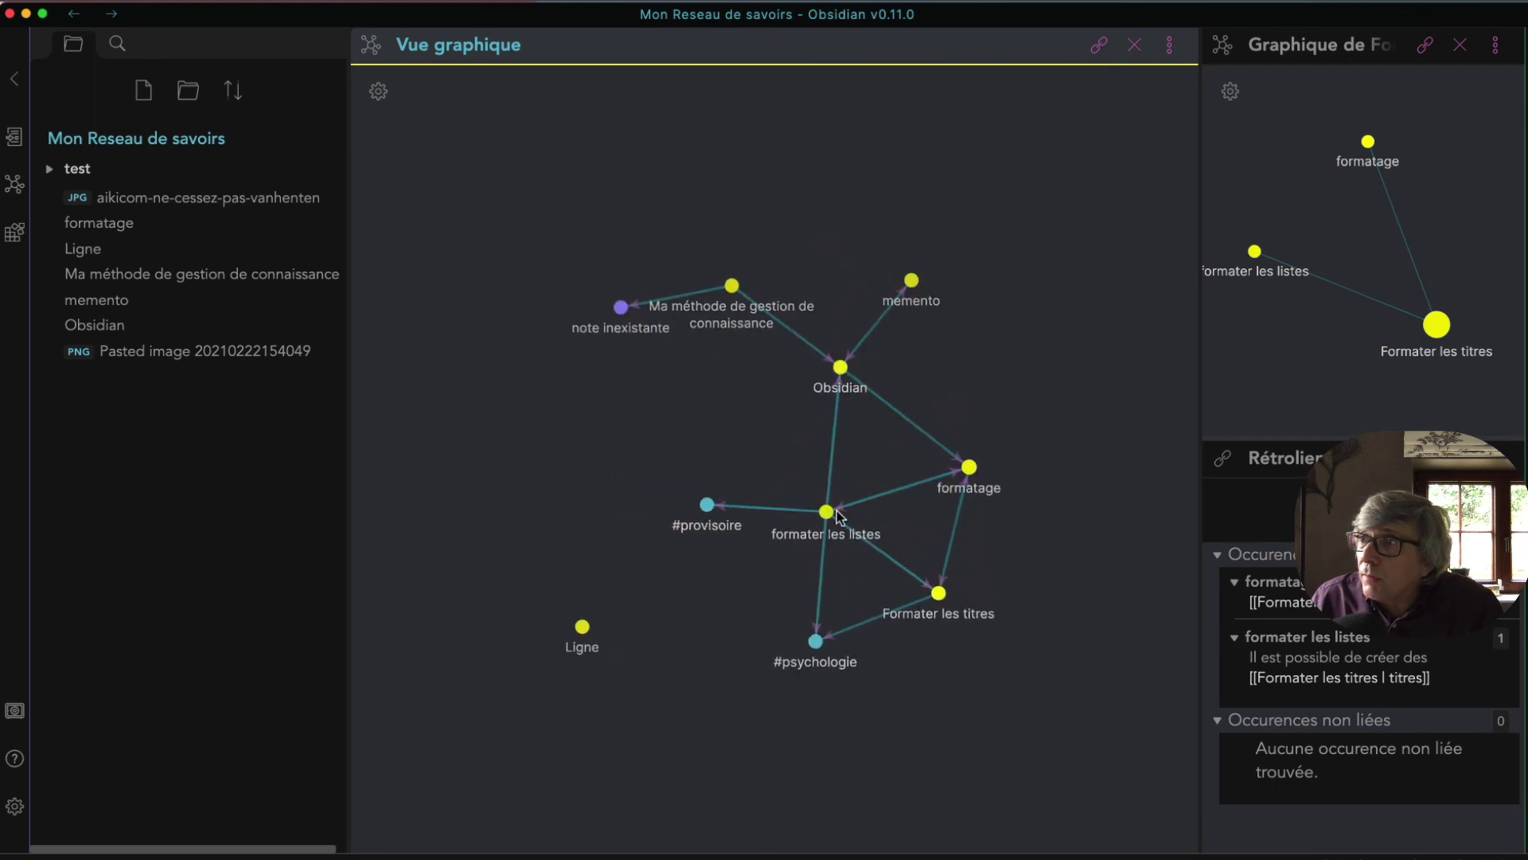